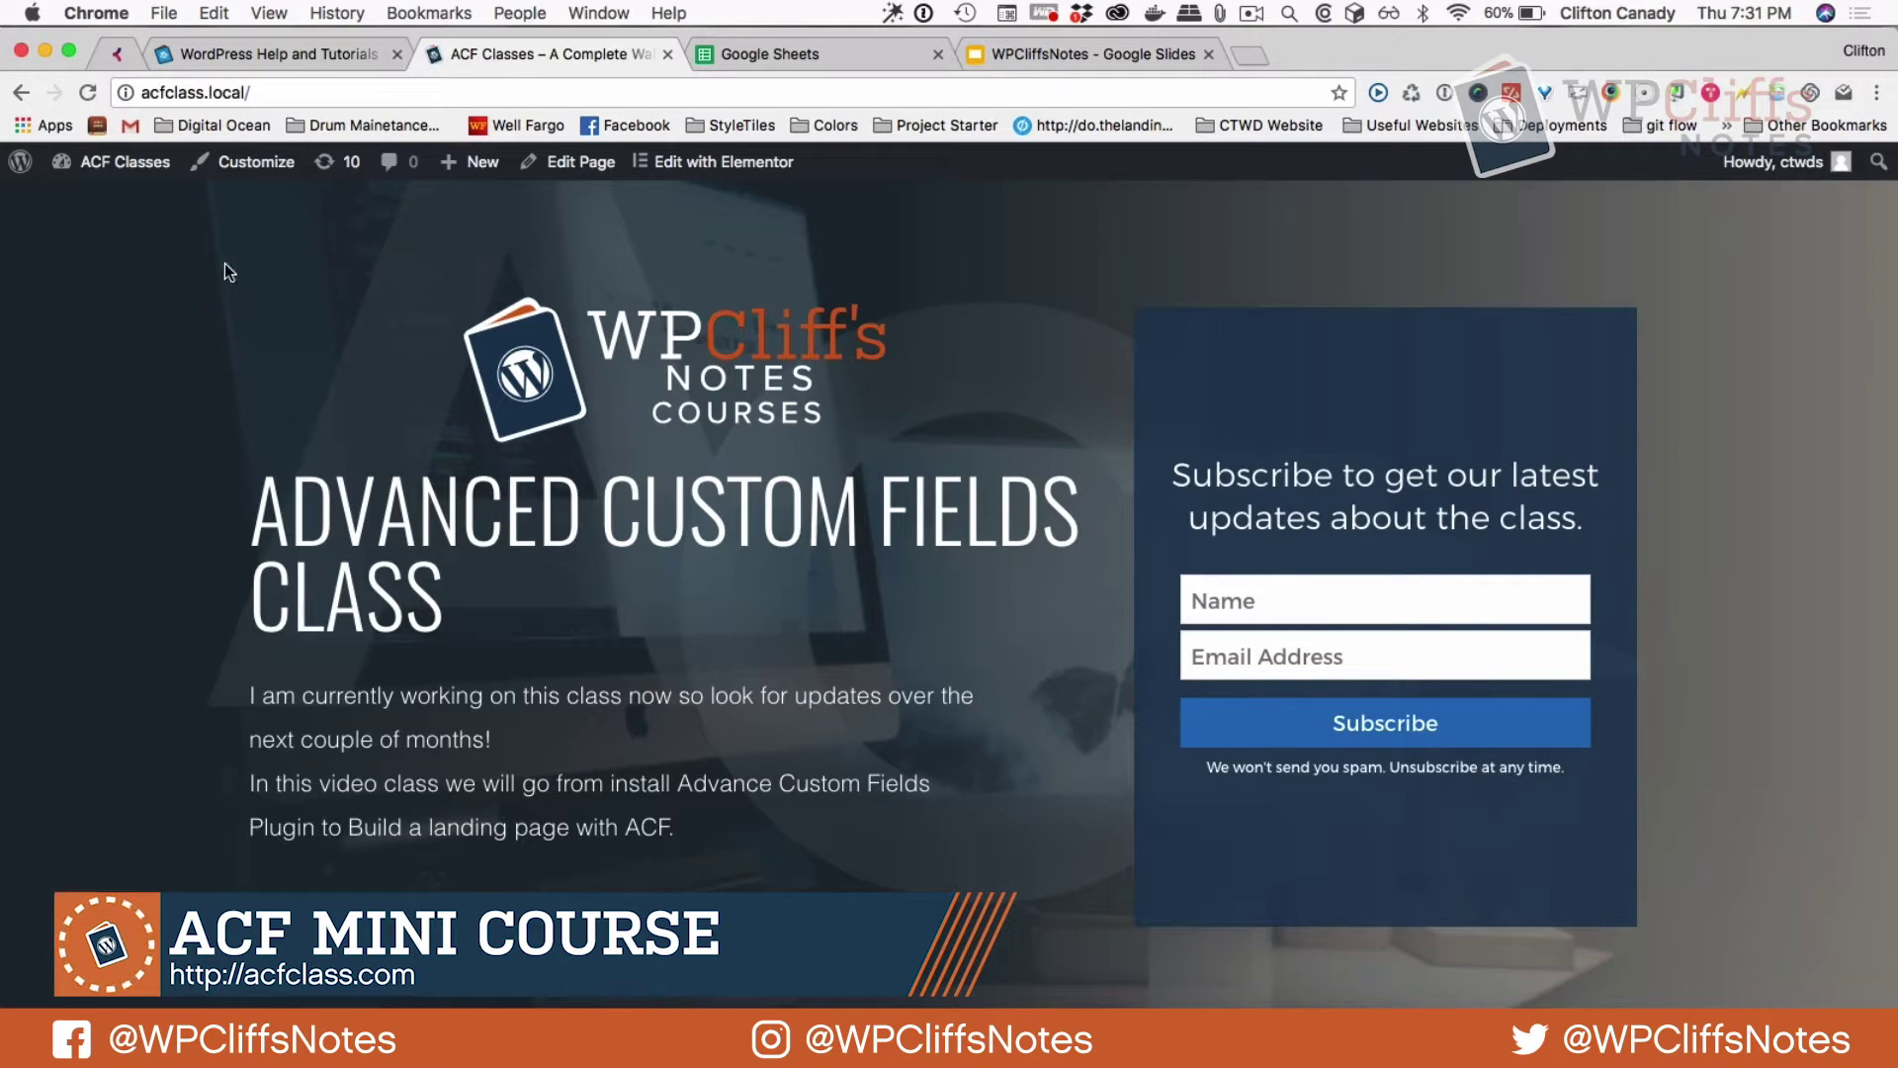
From the admin dashboard's Plugins page, search plugins for 'Custom Login'.
{"action": "left_click", "coordinate": [136, 170]}
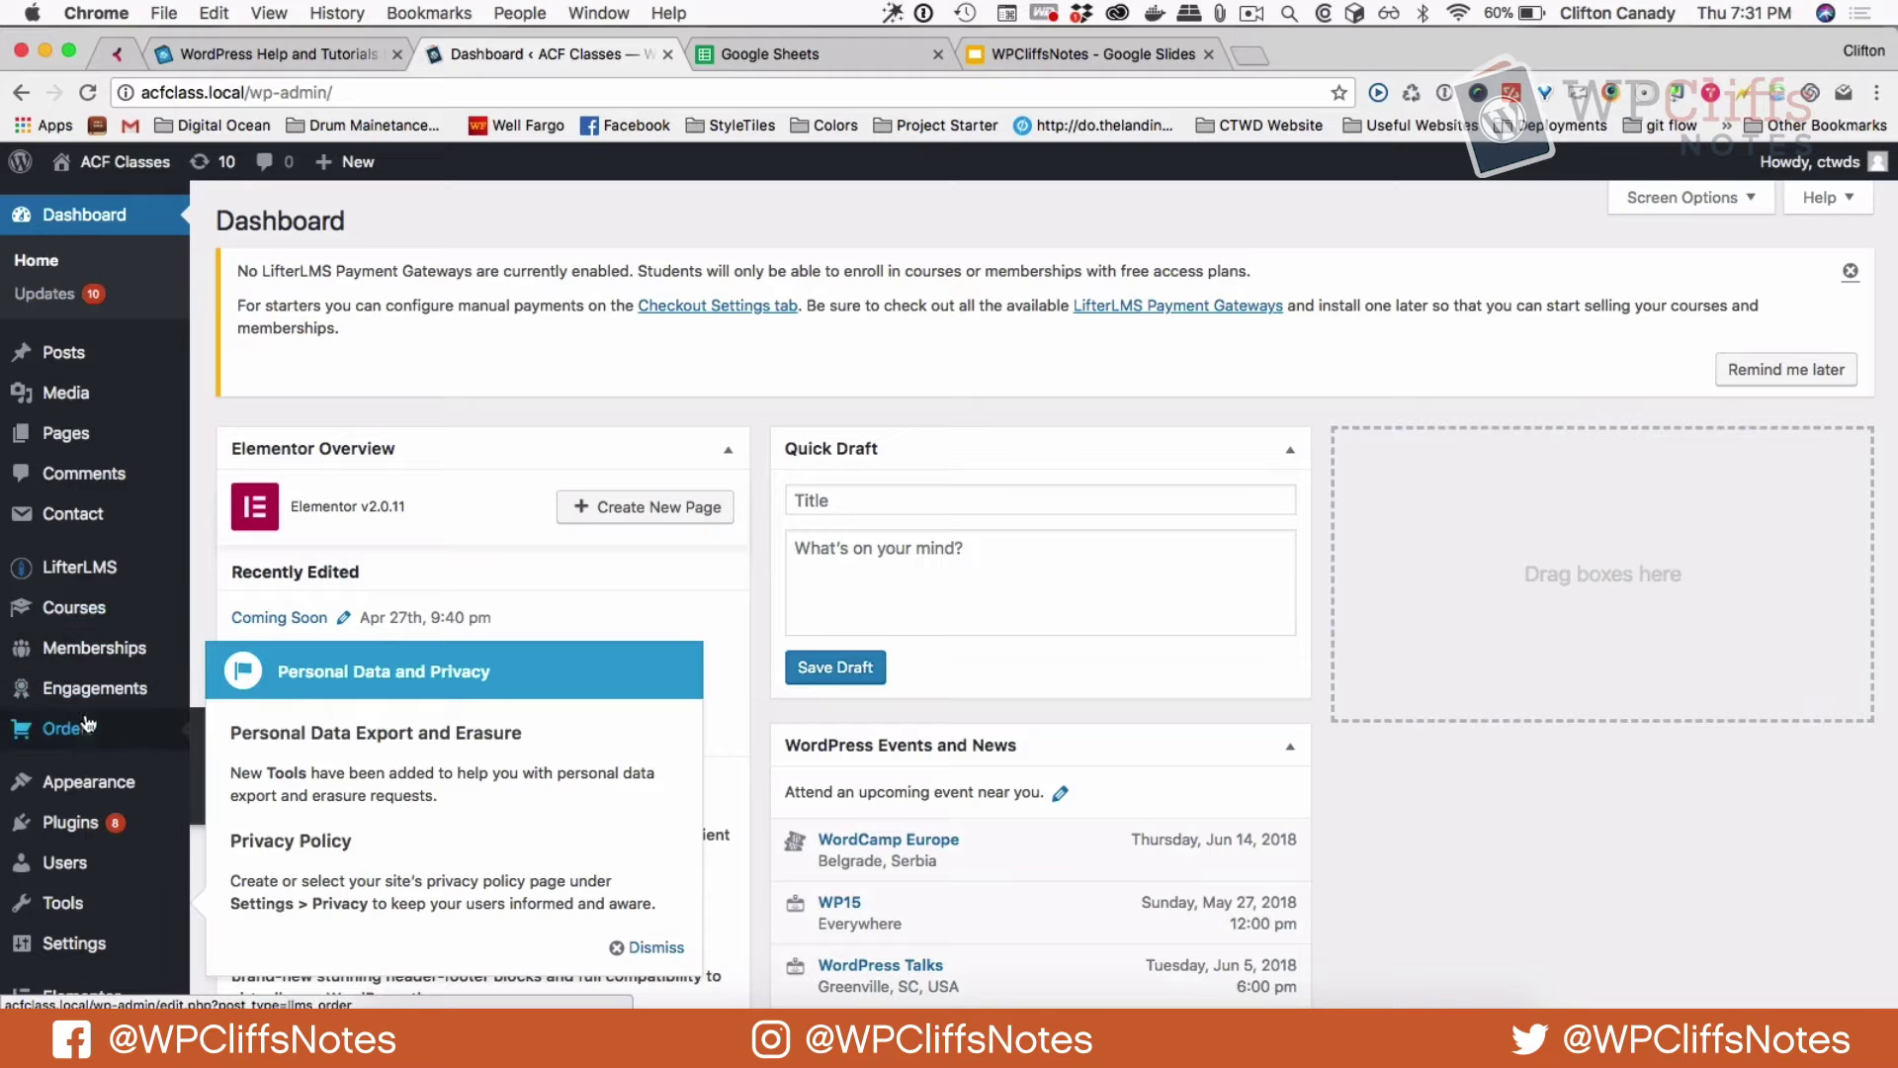
{"action": "mouse_move", "coordinate": [84, 452]}
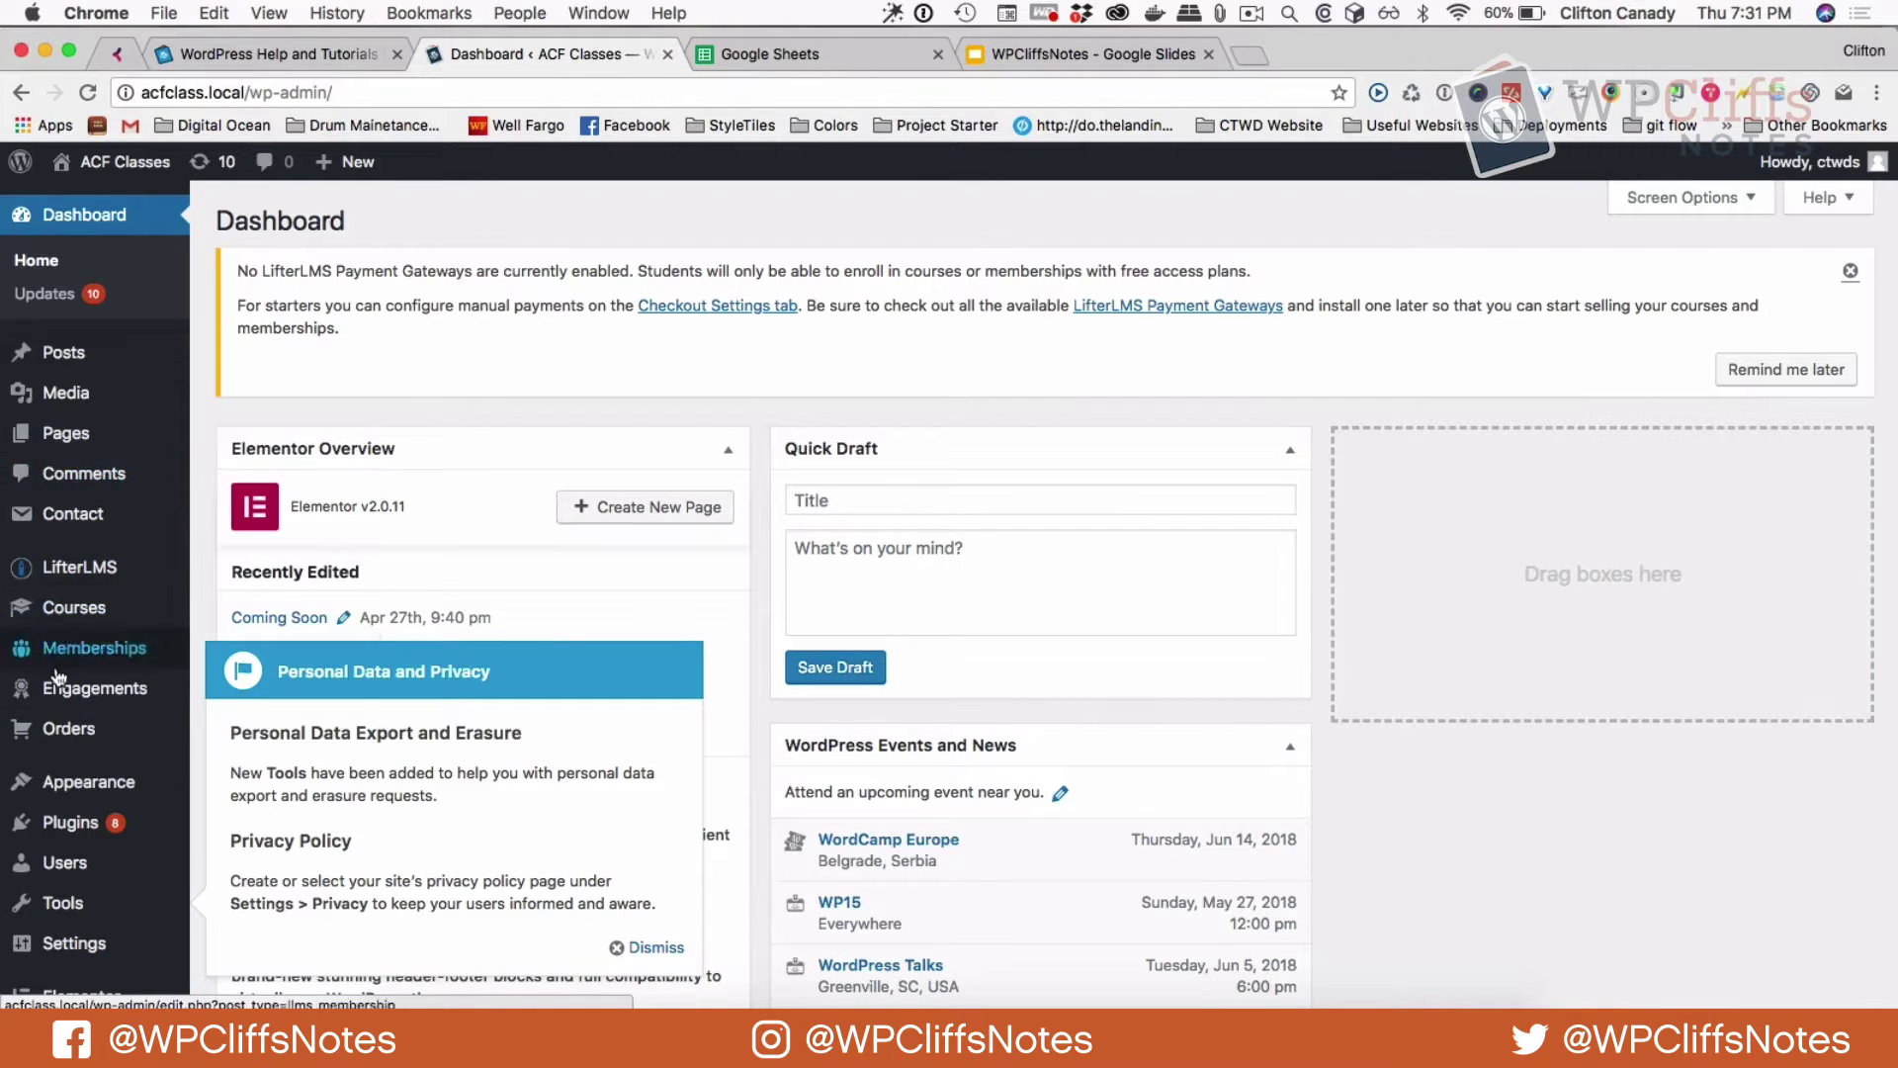
{"action": "left_click", "coordinate": [57, 811]}
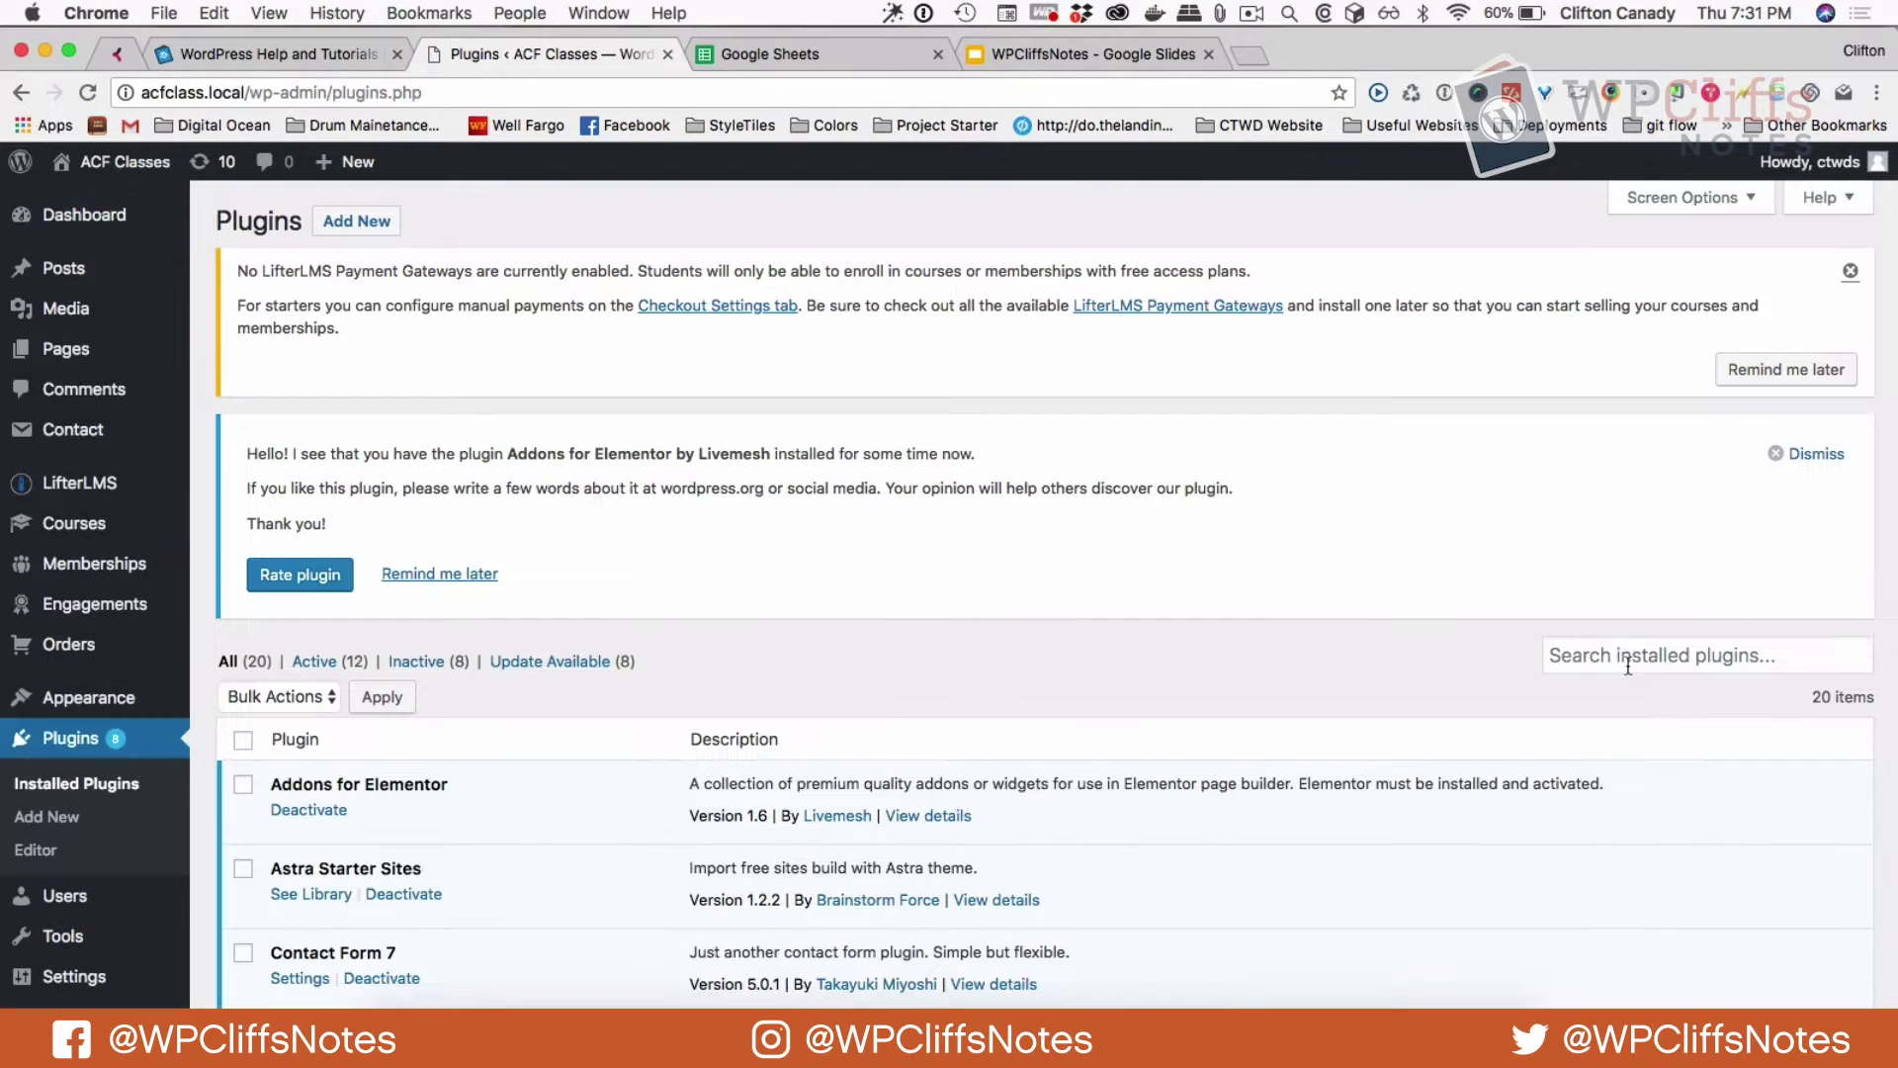
{"action": "left_click", "coordinate": [1626, 657]}
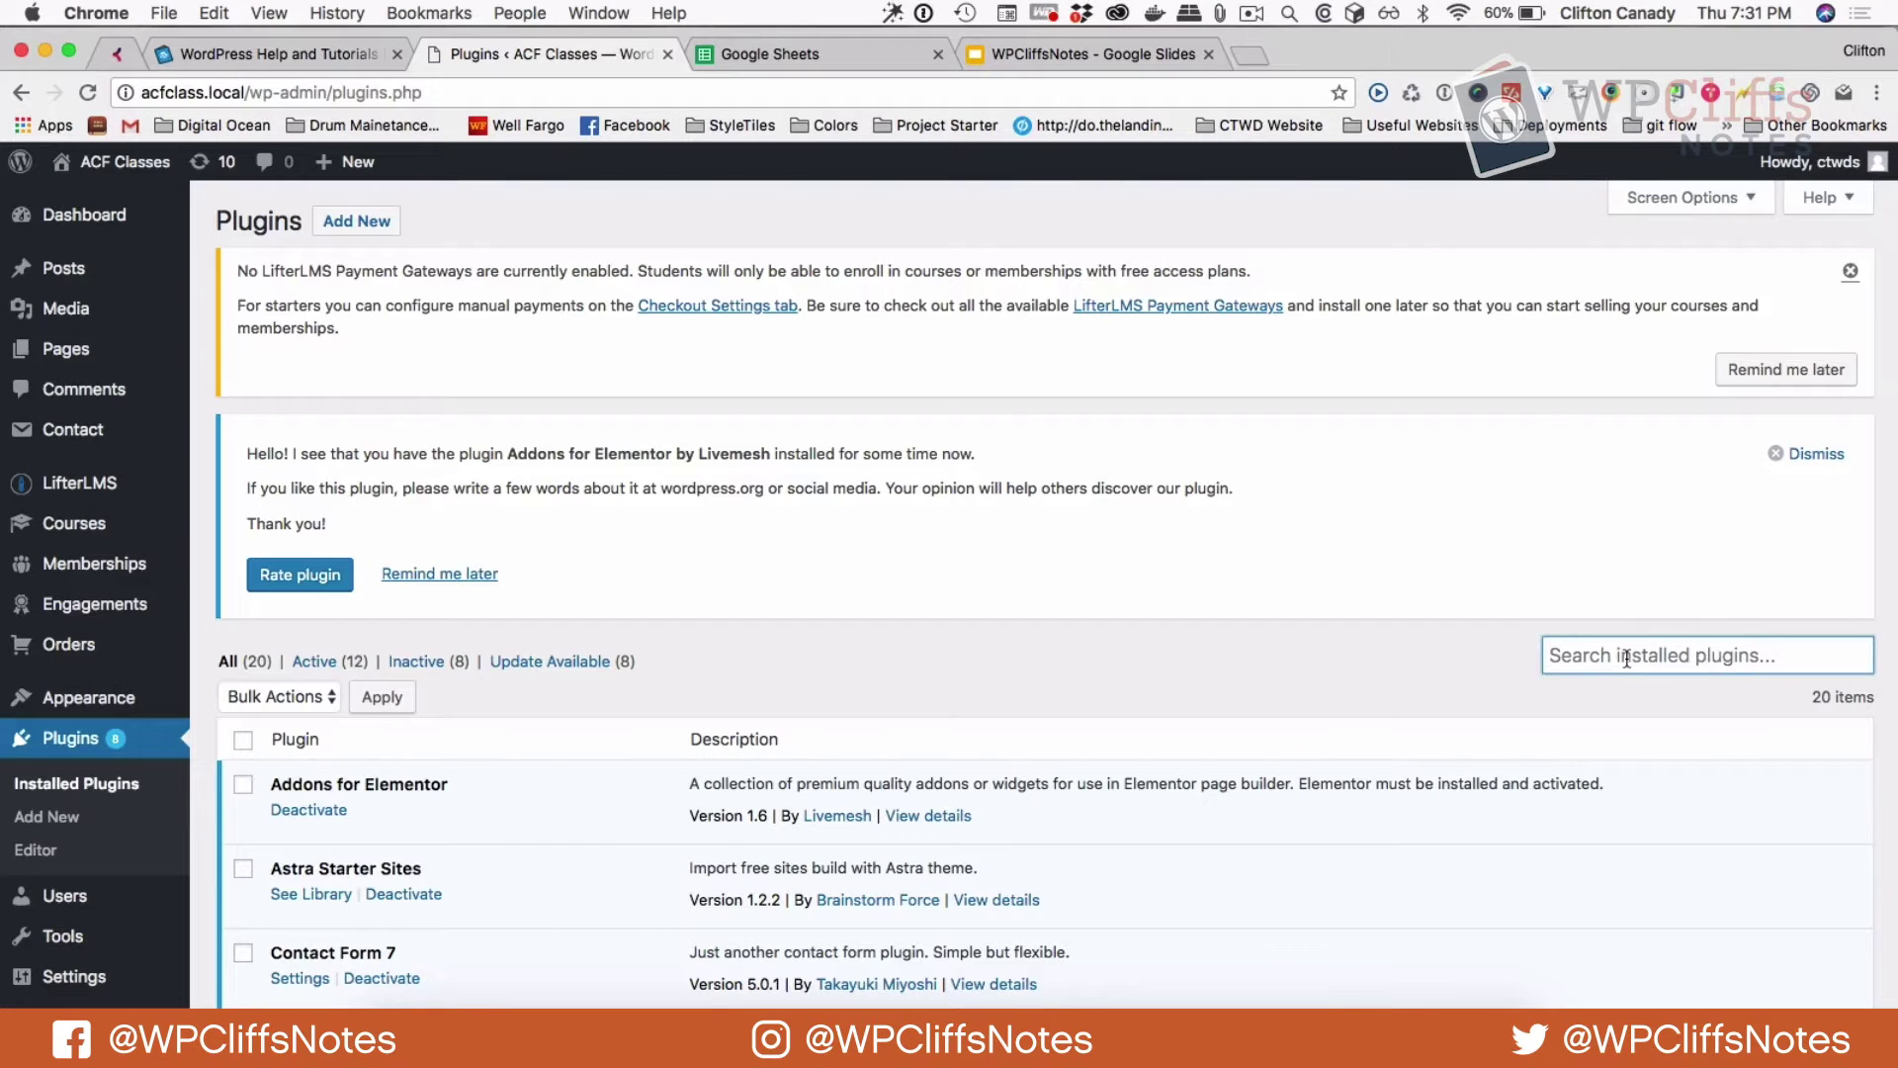
{"action": "type", "text": "custo"}
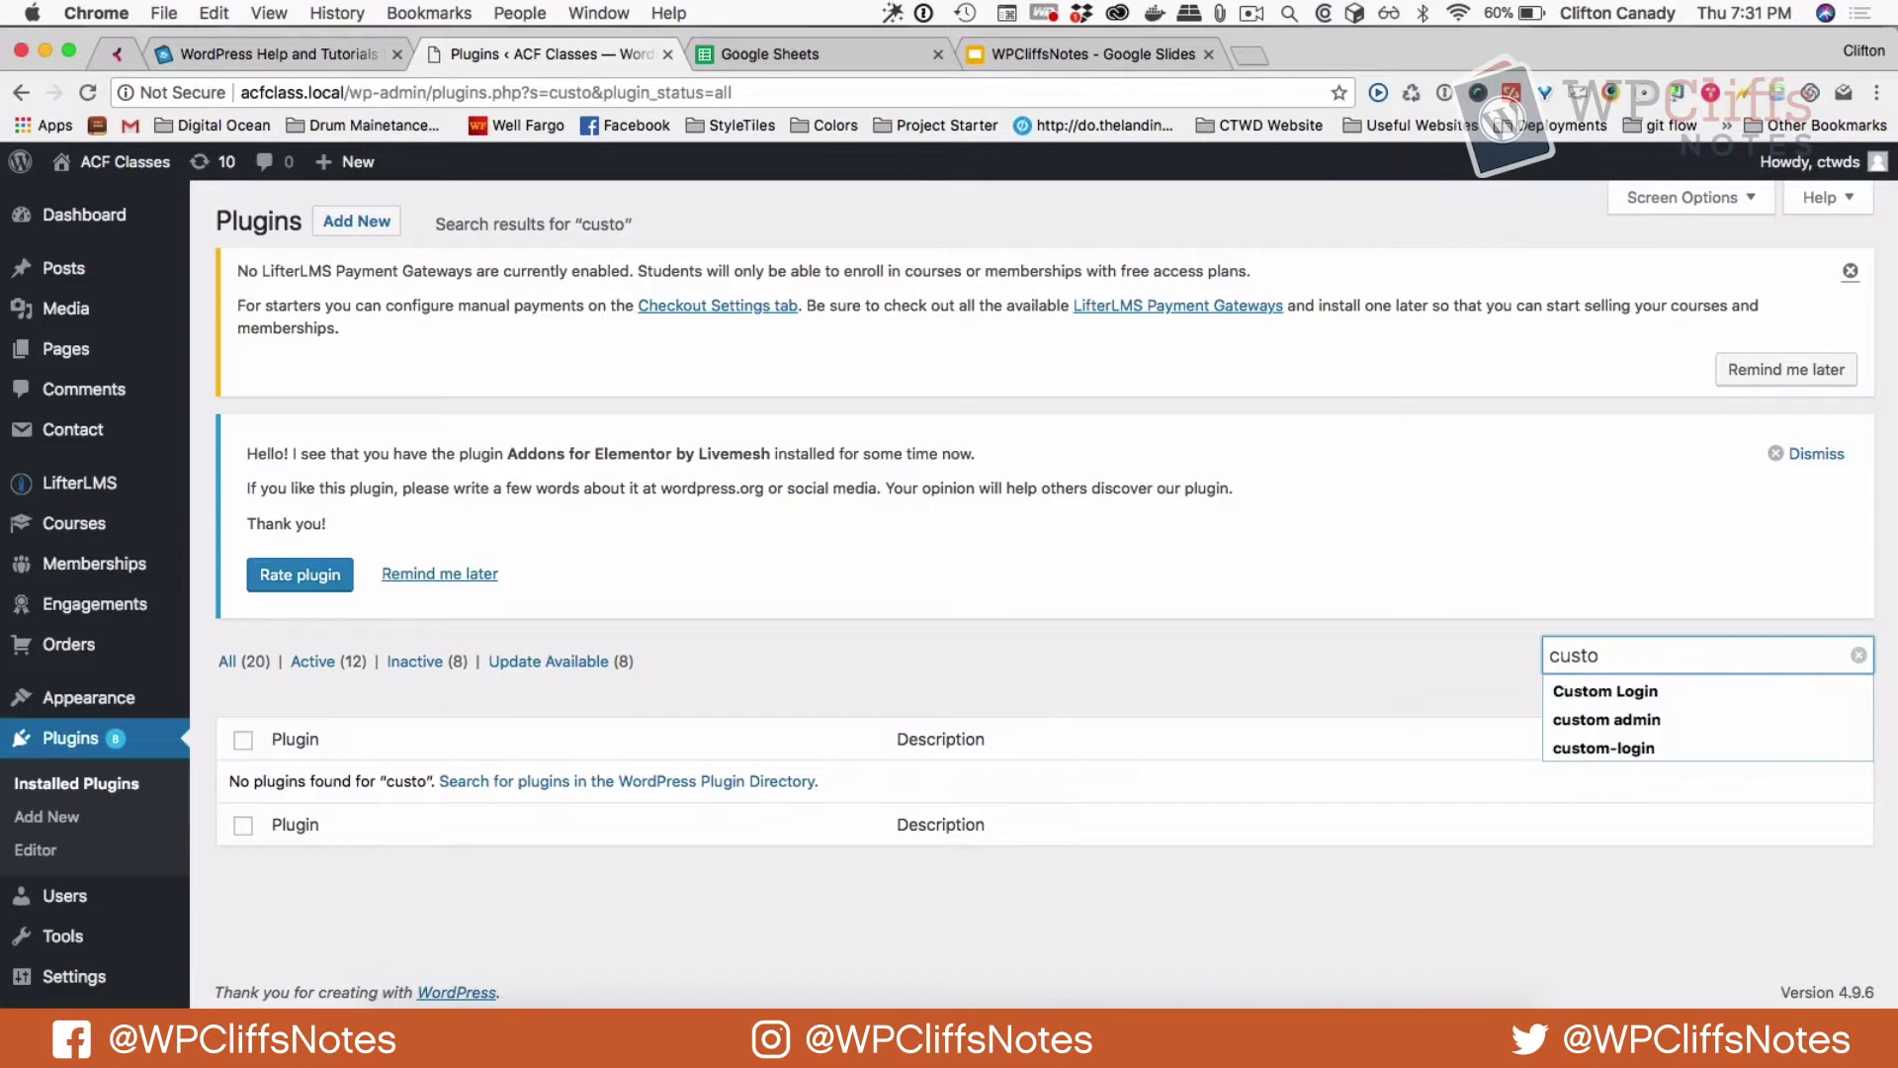
{"action": "left_click", "coordinate": [1691, 690]}
{"action": "key", "text": "Return"}
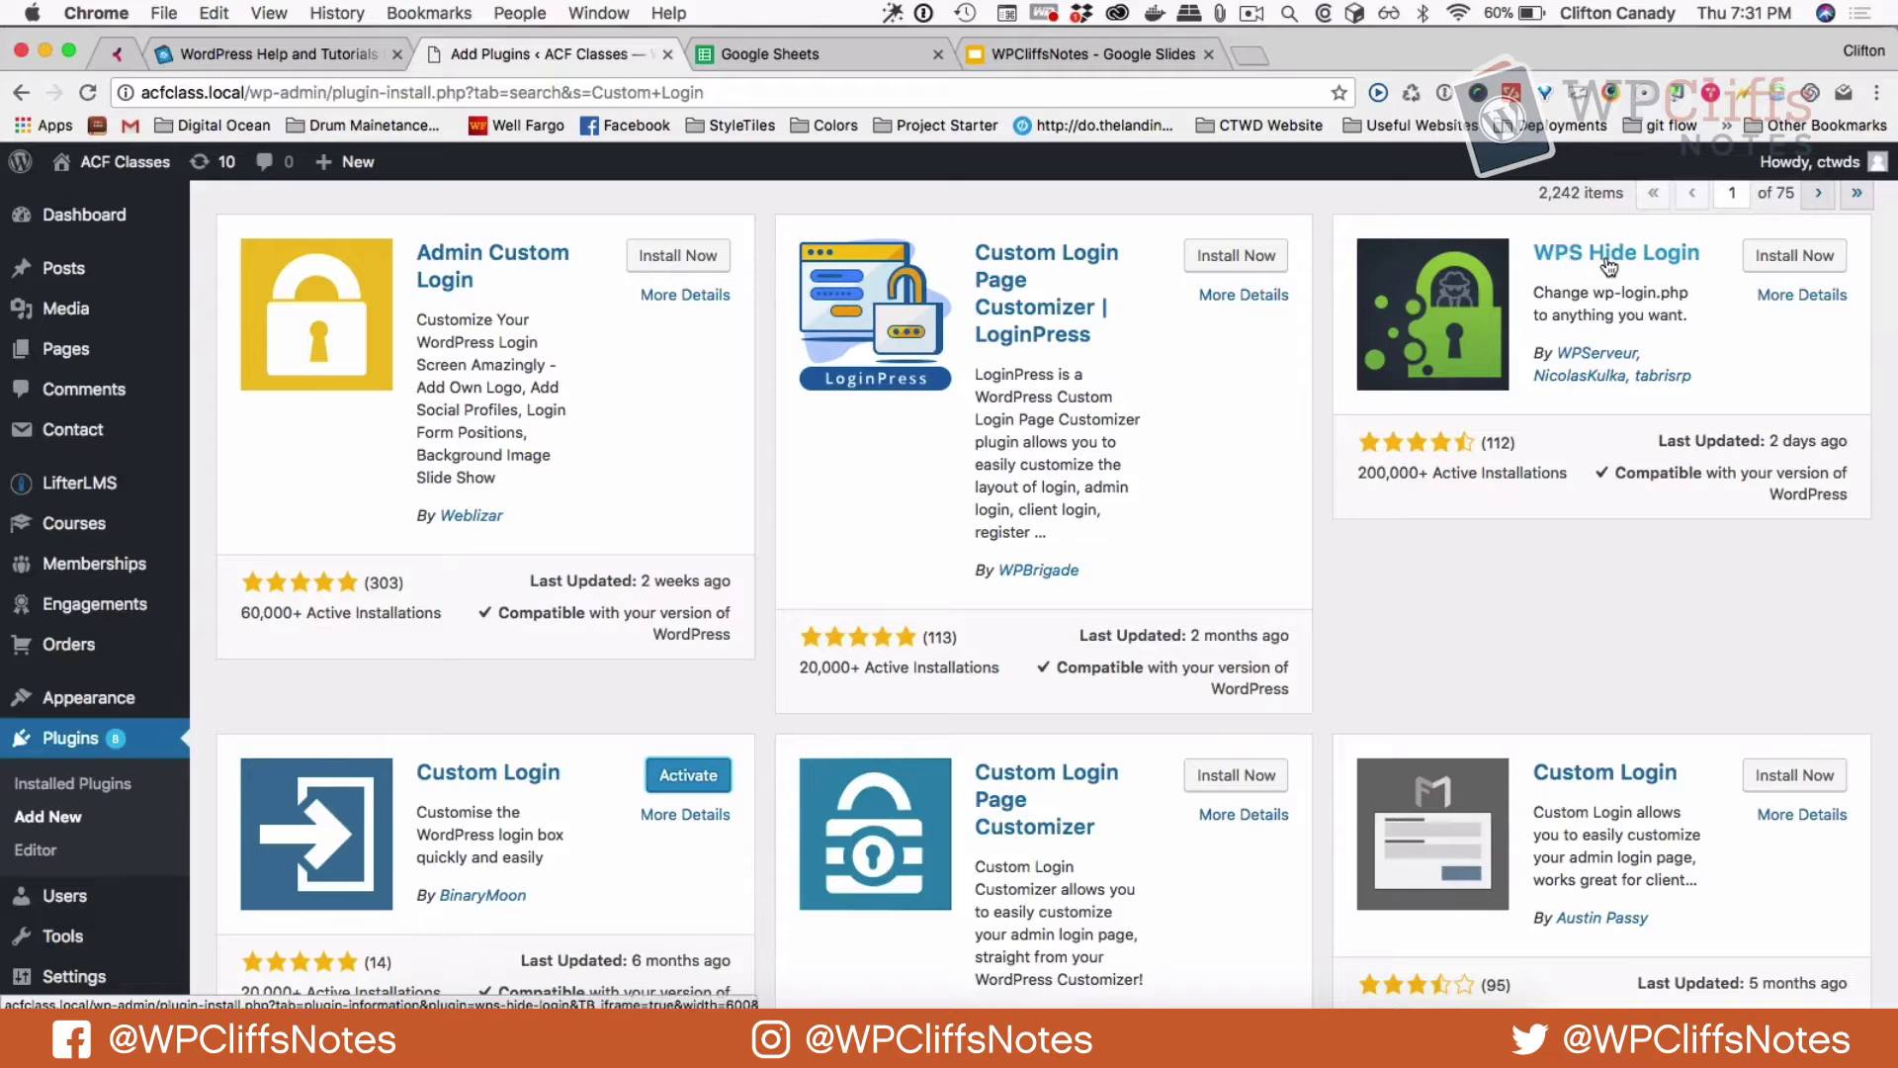
Install the WPS Hide Login plugin and activate Custom Login.
{"action": "left_click", "coordinate": [1779, 261]}
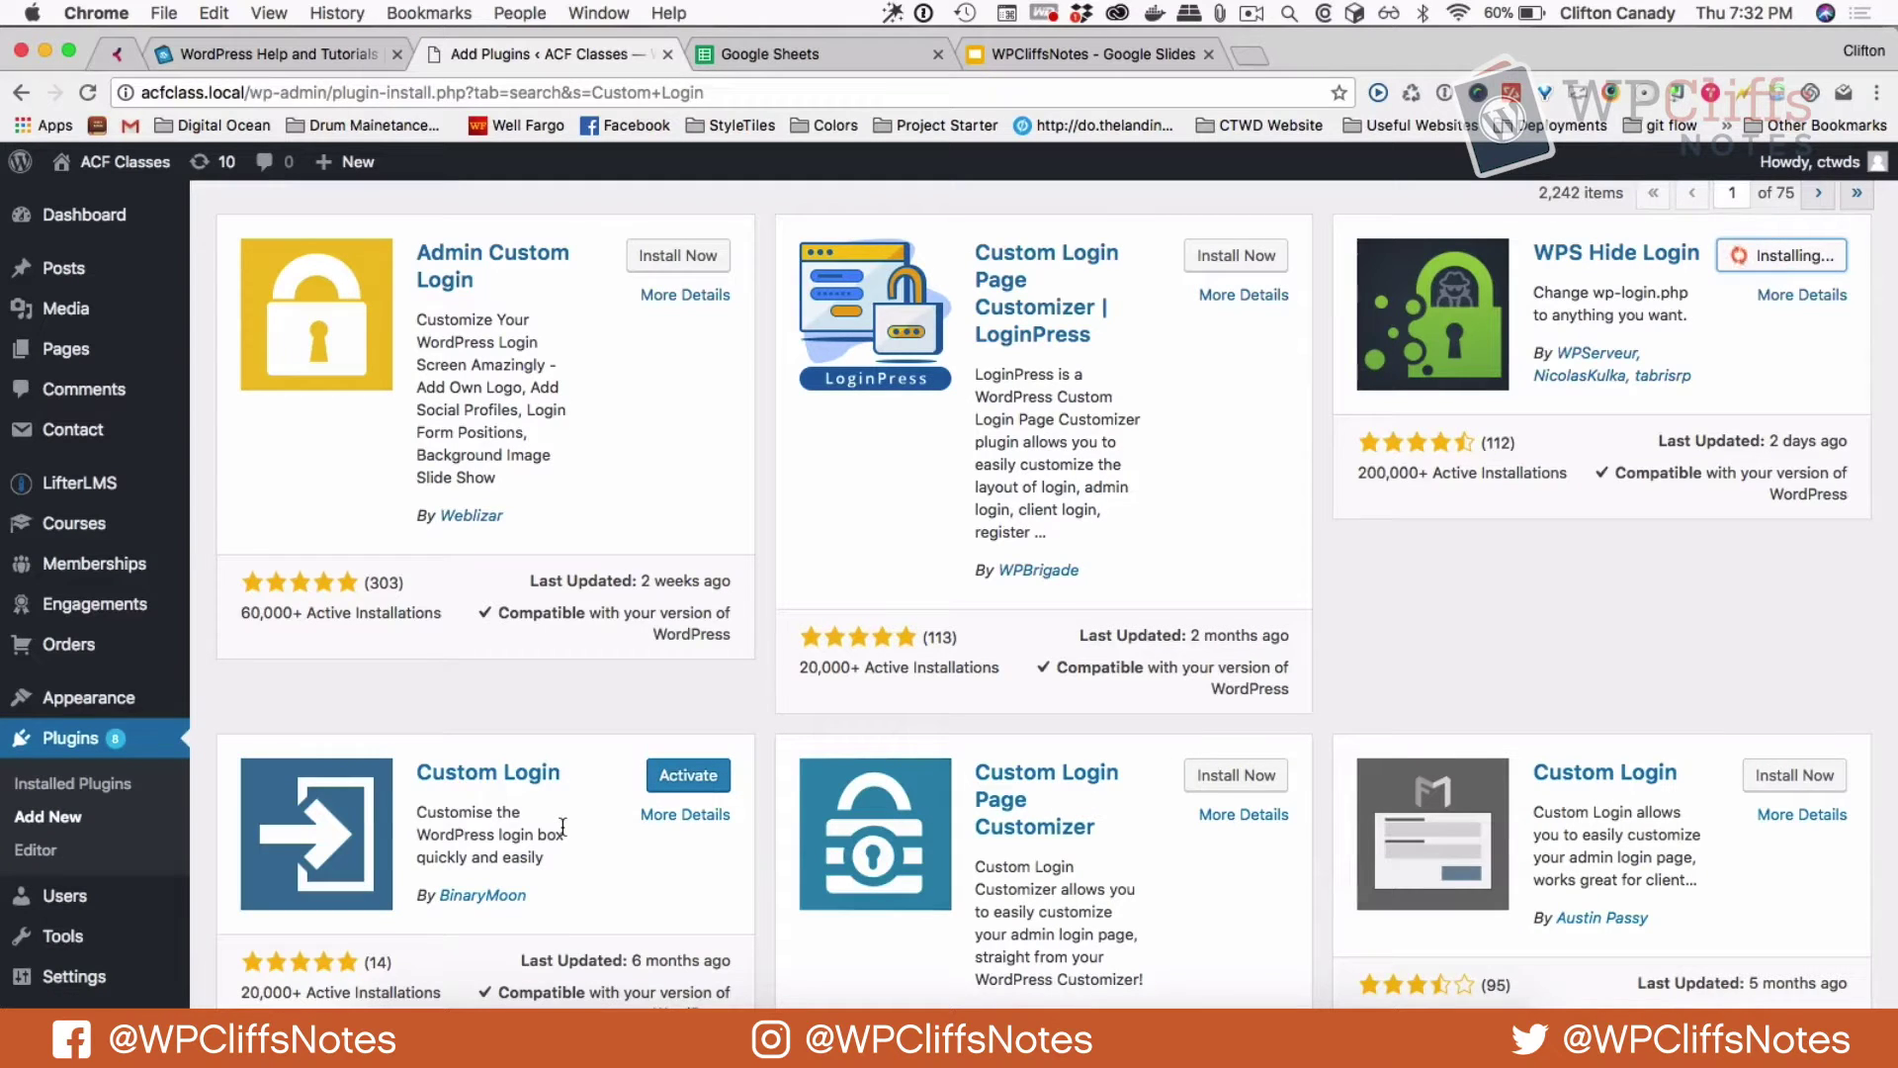
{"action": "left_click", "coordinate": [688, 775]}
{"action": "scroll", "coordinate": [338, 605], "scroll_direction": "down", "scroll_amount": 15}
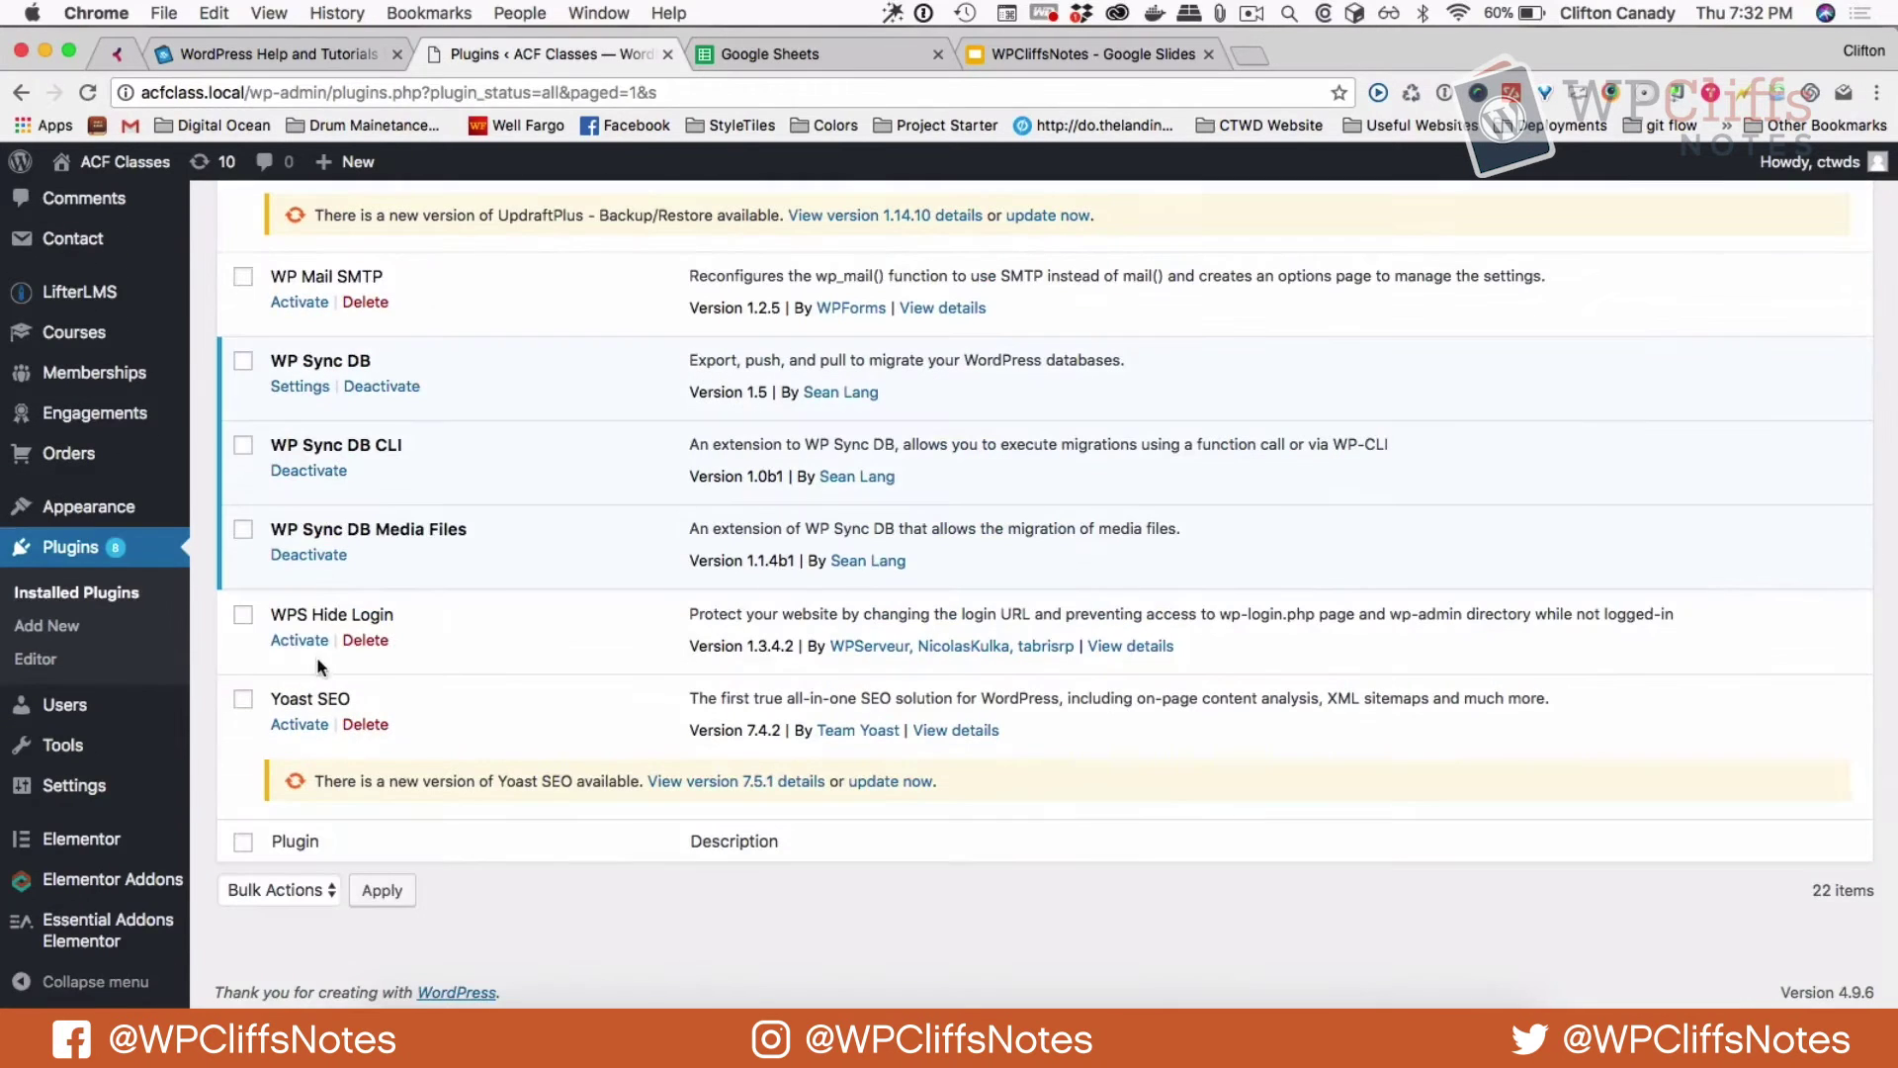
Activate WPS Hide Login and open its Login url setting in General Settings.
{"action": "left_click", "coordinate": [297, 643]}
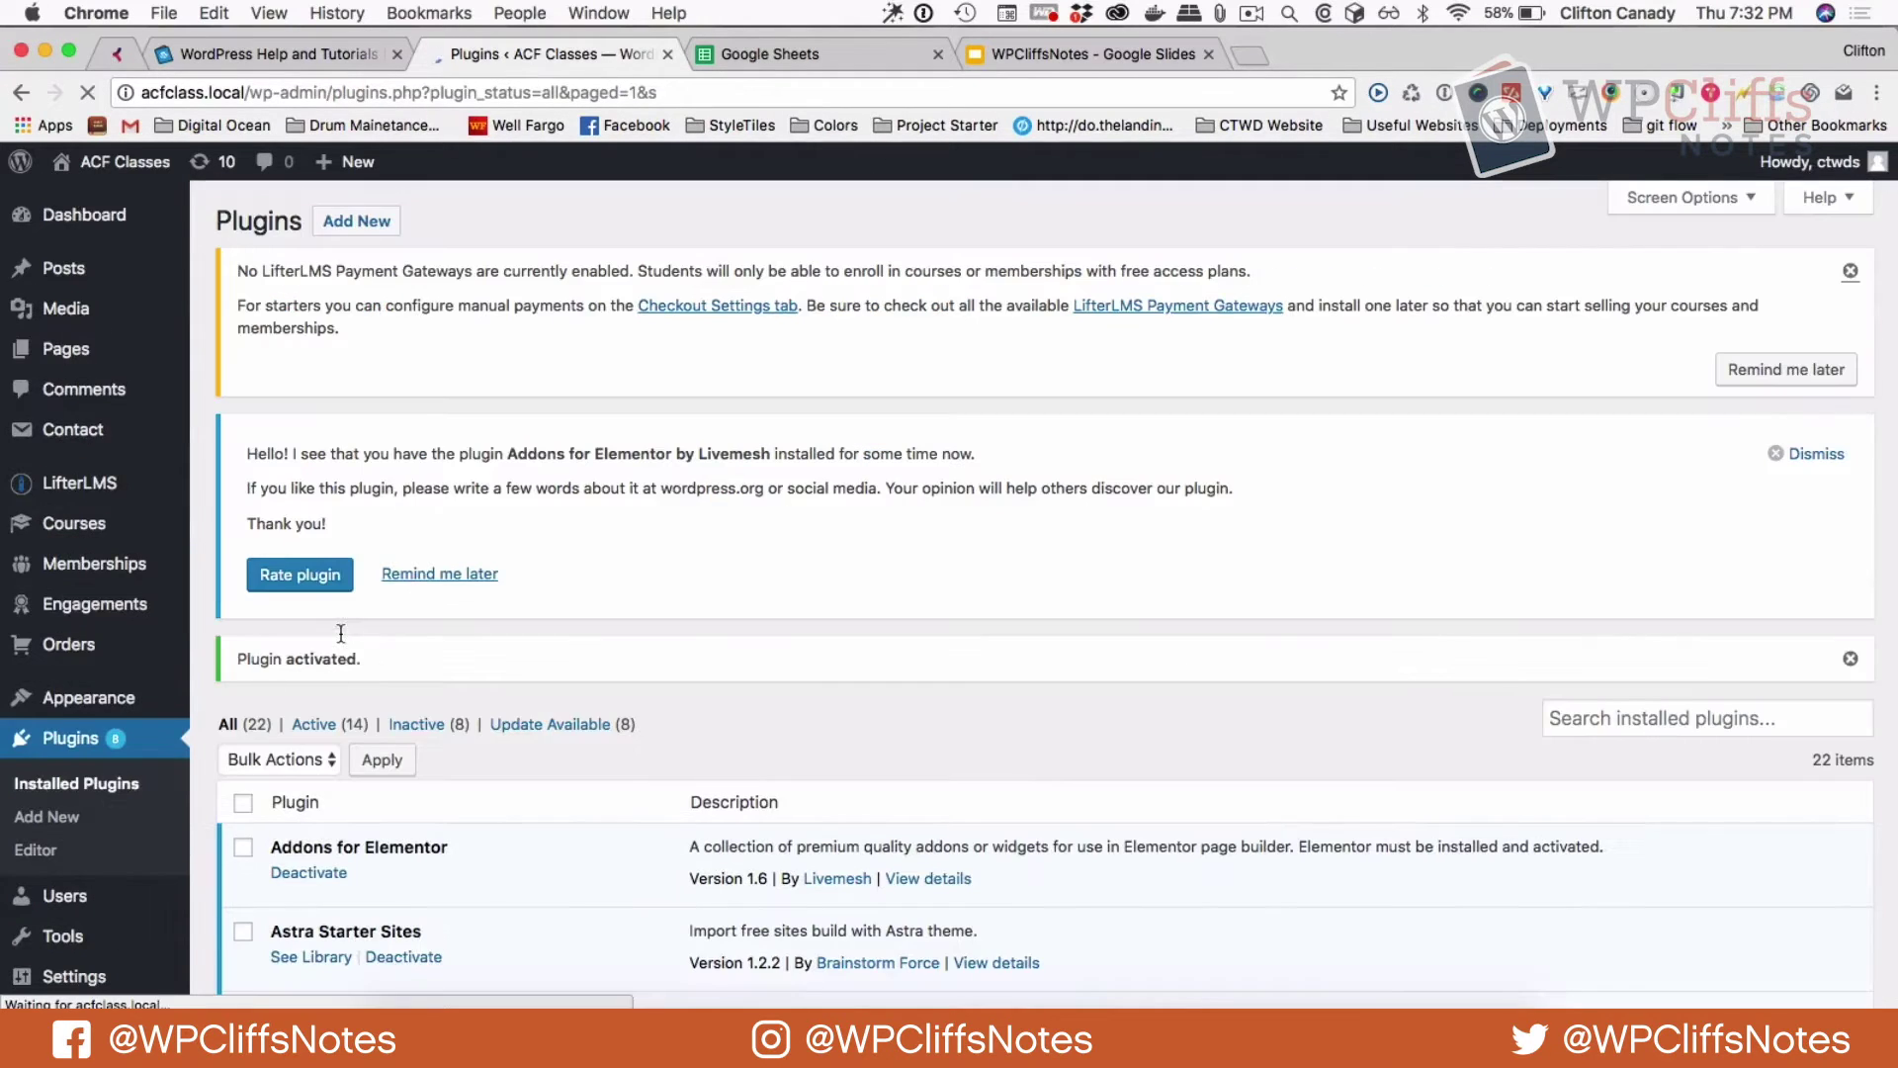
{"action": "scroll", "coordinate": [324, 921], "scroll_direction": "down", "scroll_amount": 4}
{"action": "scroll", "coordinate": [323, 919], "scroll_direction": "down", "scroll_amount": 15}
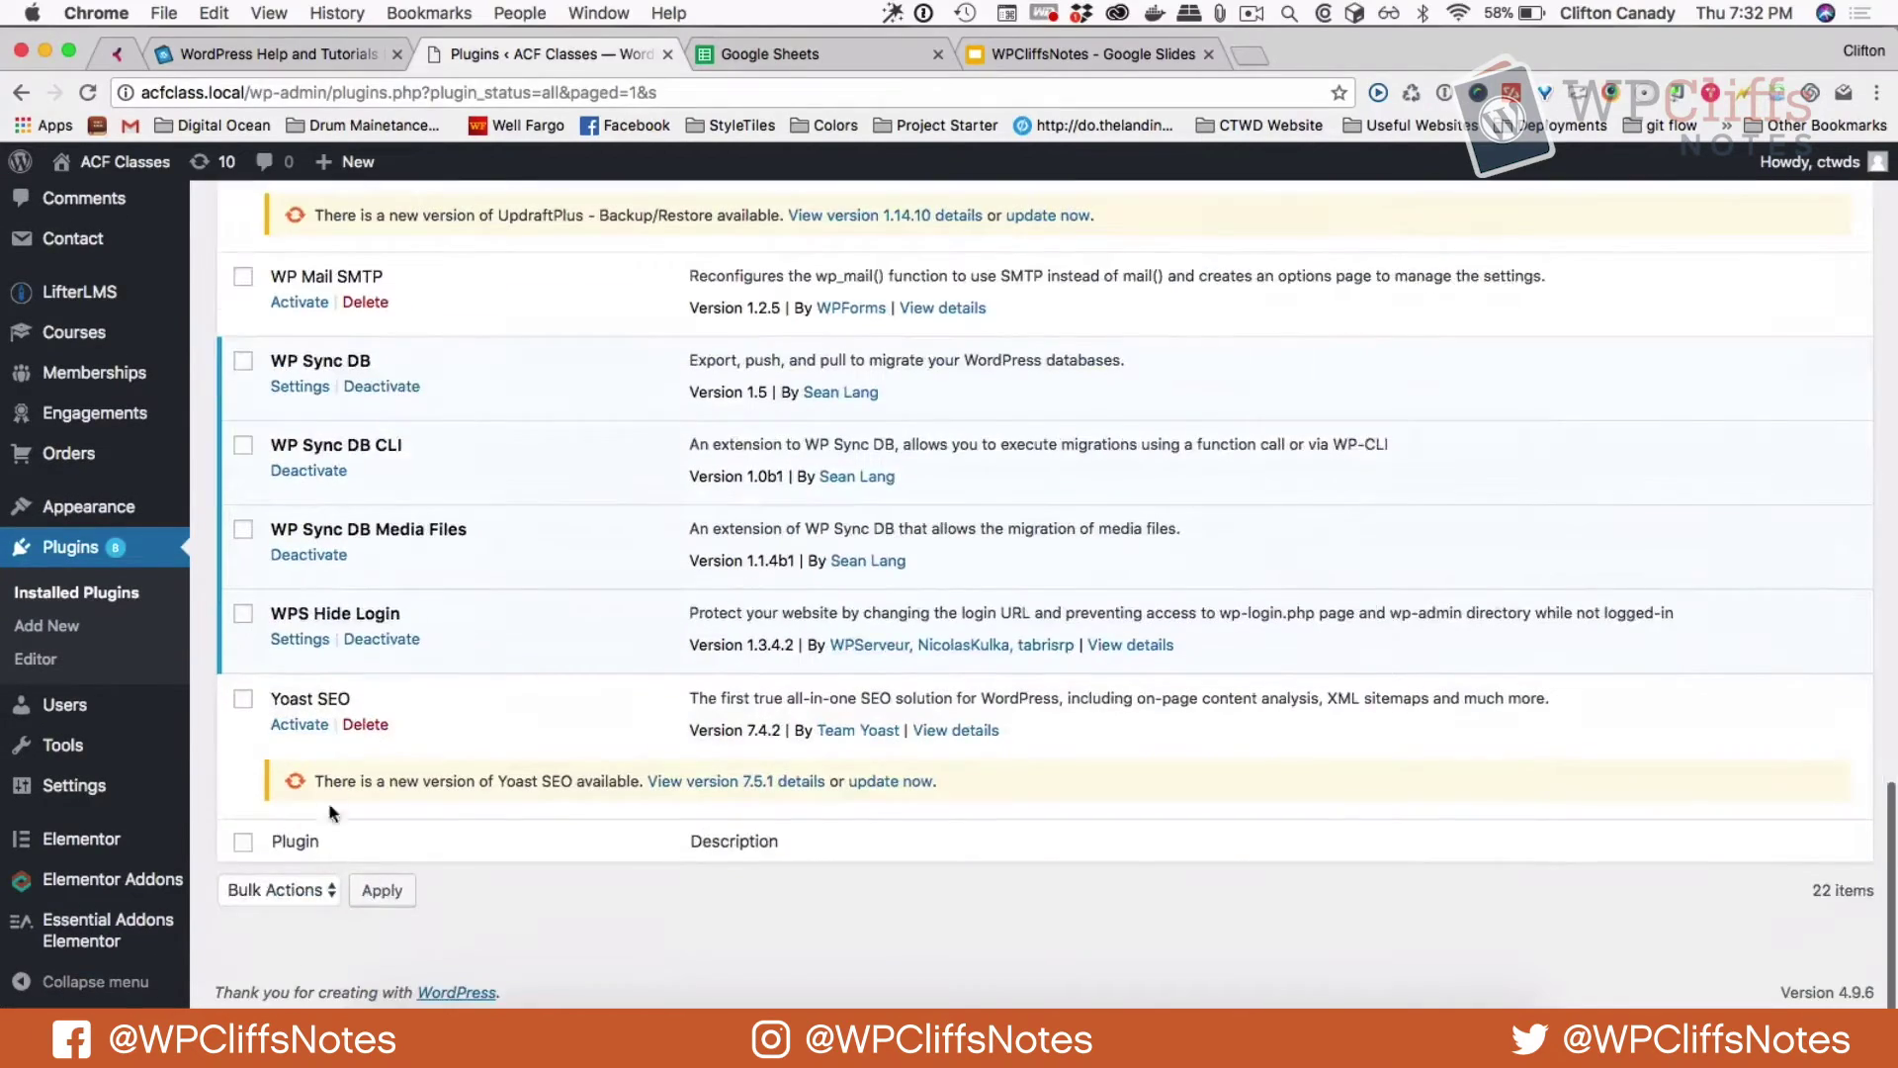
{"action": "left_click", "coordinate": [300, 638]}
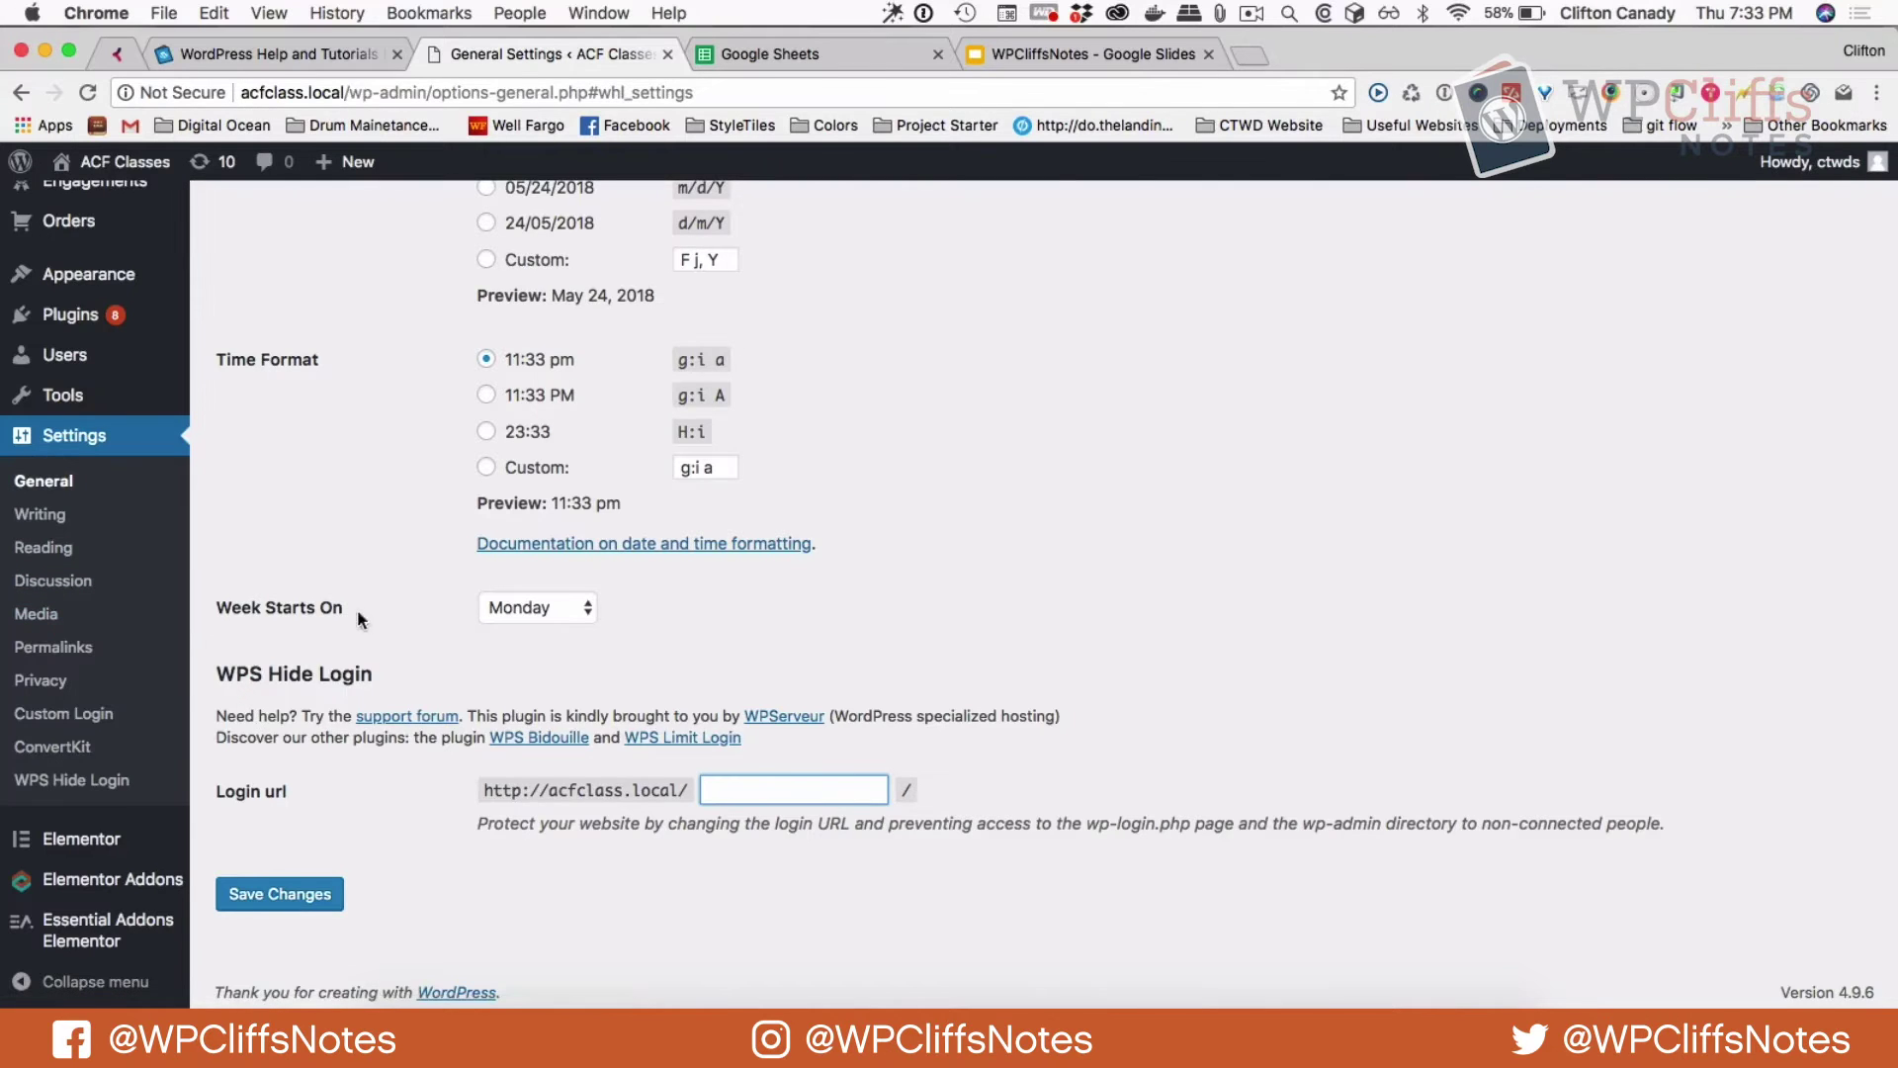
Set the Login url to 'cliffsnotes' and save the changes.
{"action": "scroll", "coordinate": [354, 608], "scroll_direction": "up", "scroll_amount": 15}
{"action": "scroll", "coordinate": [326, 594], "scroll_direction": "down", "scroll_amount": 15}
{"action": "type", "text": "notes"}
{"action": "left_click", "coordinate": [293, 889]}
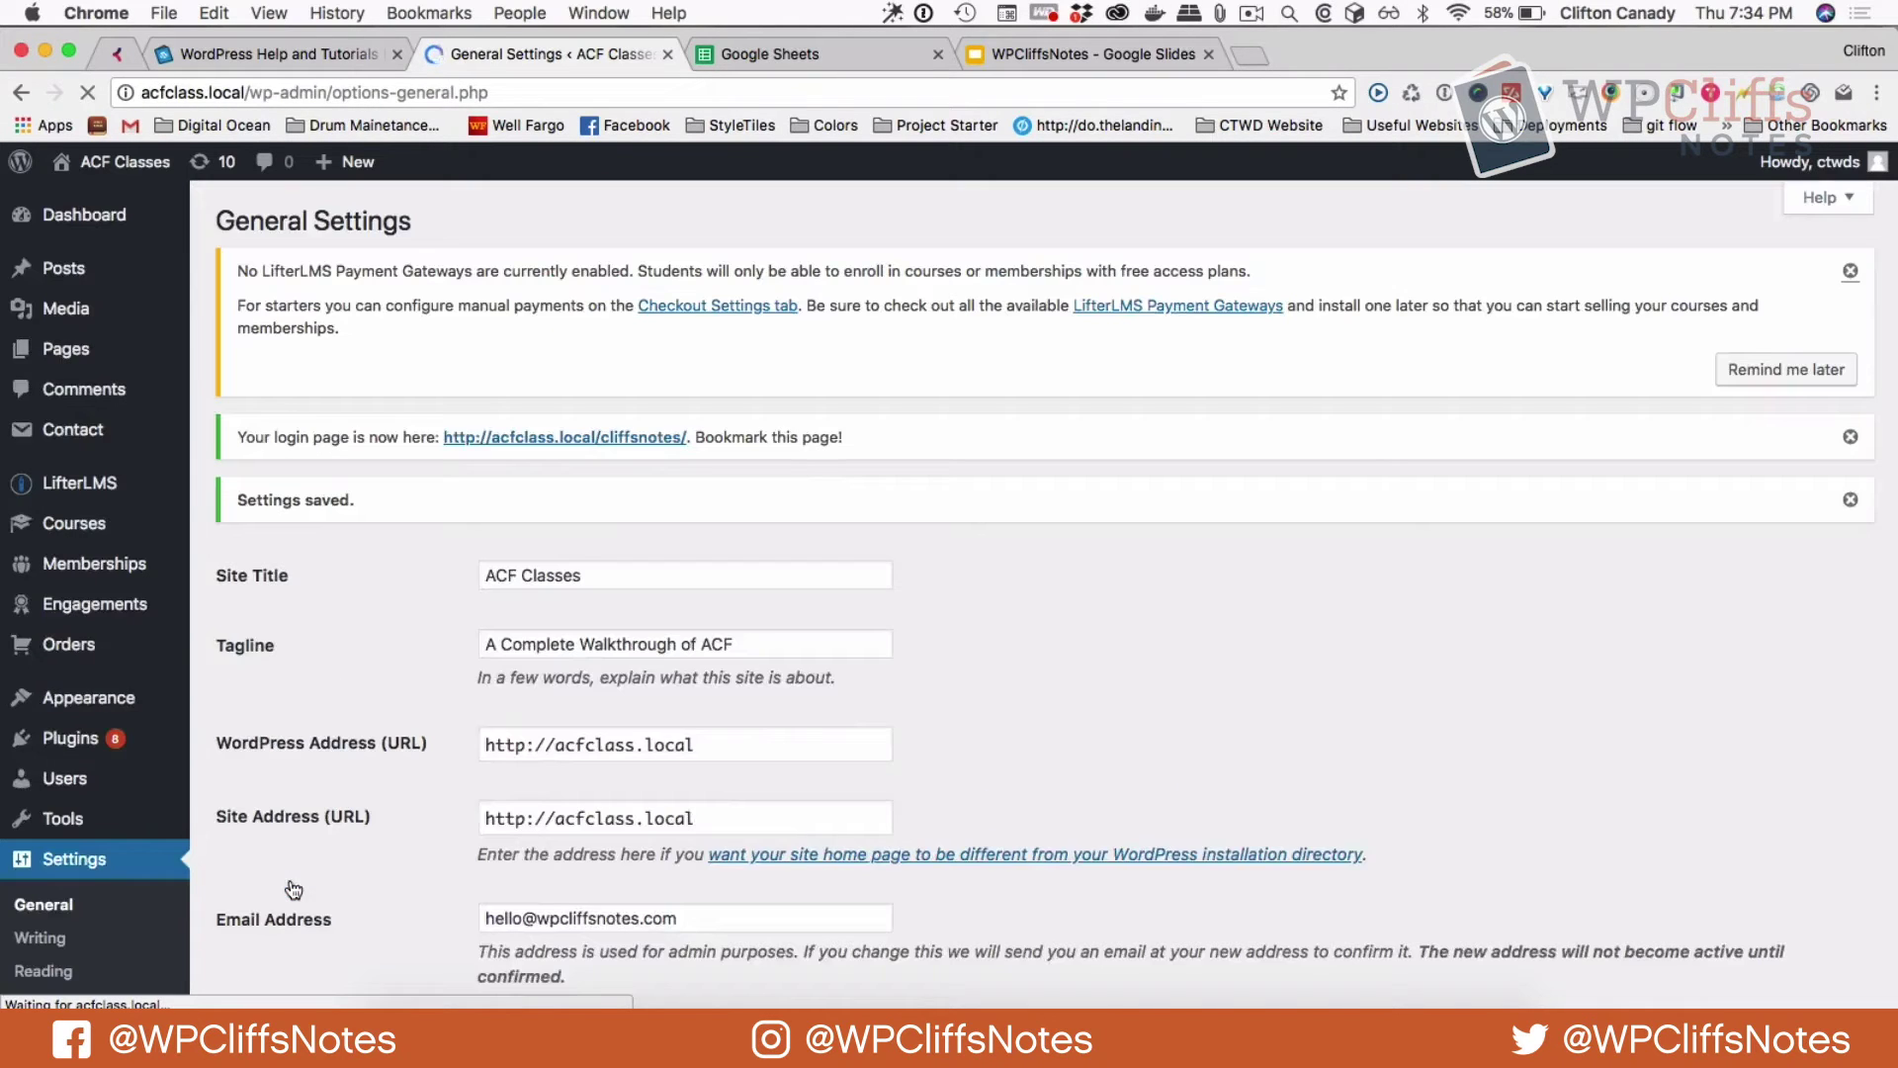
Log out and load the hidden login page at /cliffsnotes/.
{"action": "mouse_move", "coordinate": [1822, 163]}
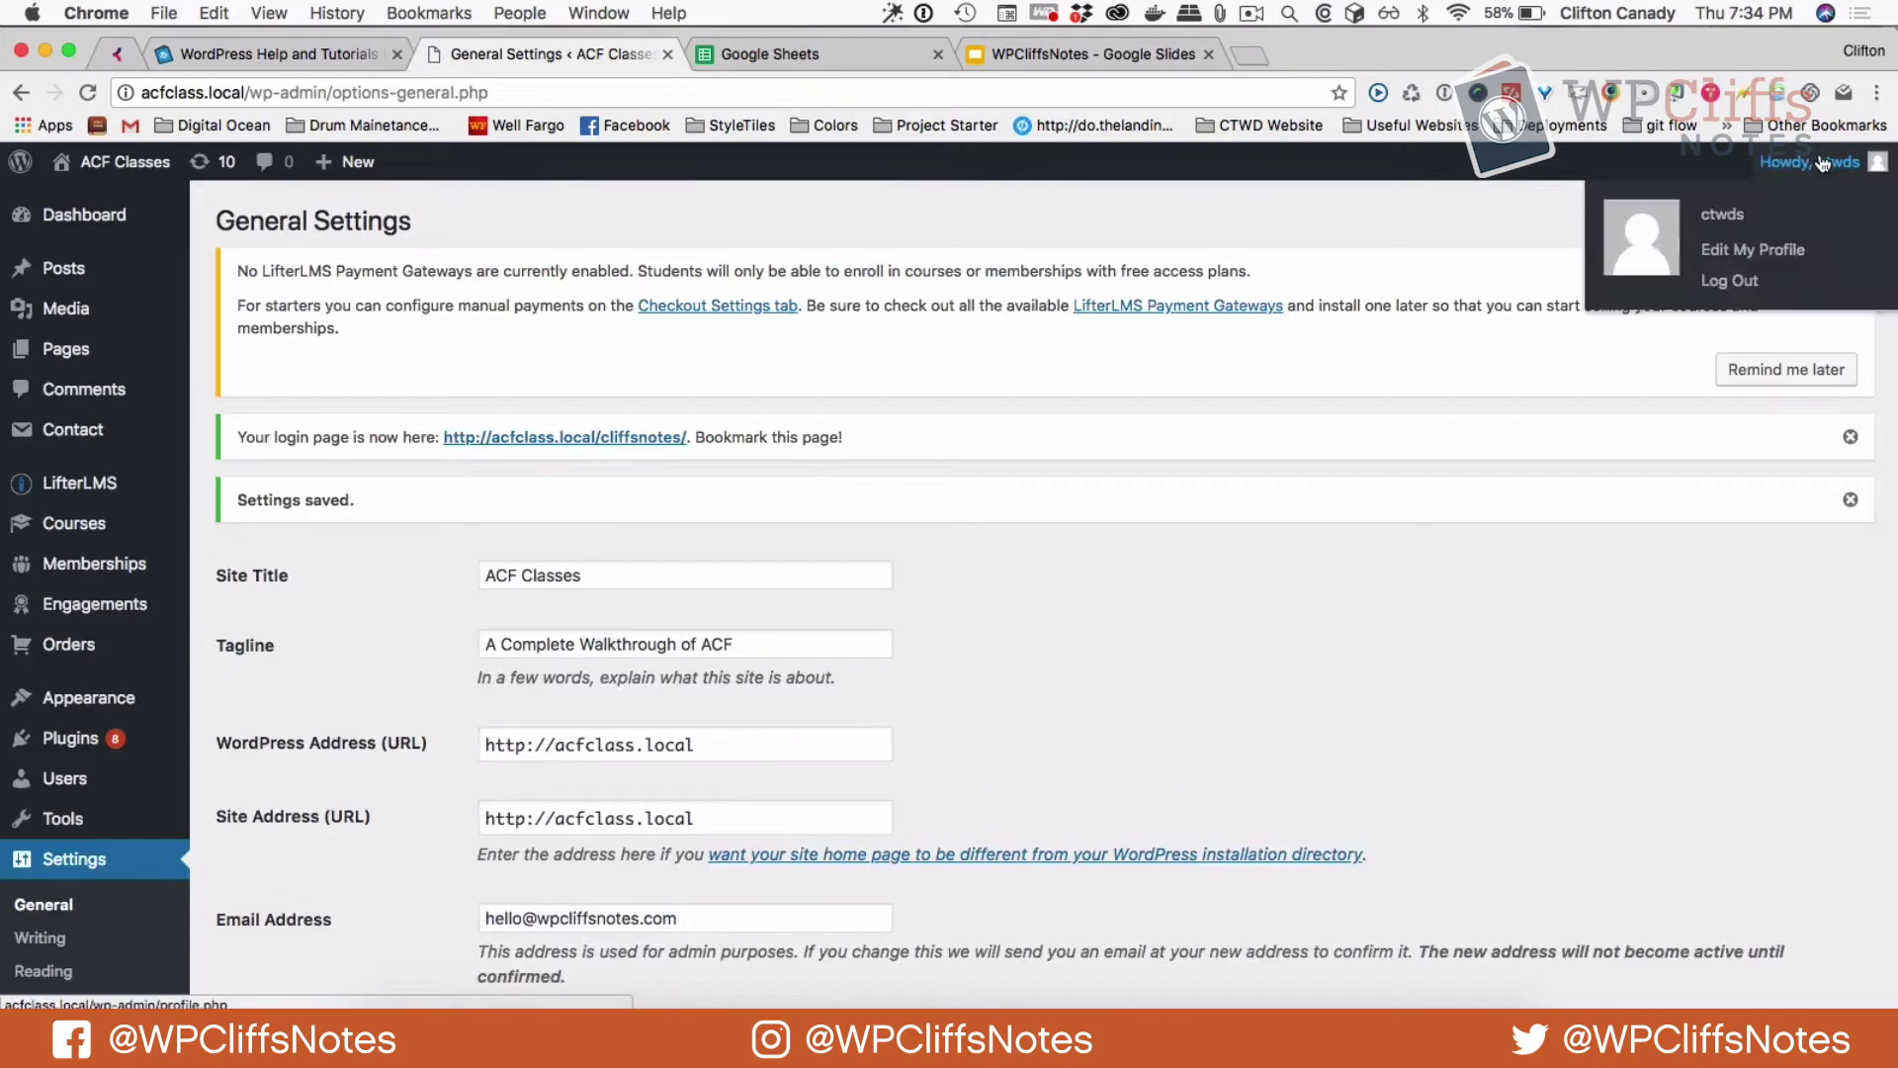
{"action": "left_click", "coordinate": [1732, 285]}
{"action": "double_click", "coordinate": [315, 92]}
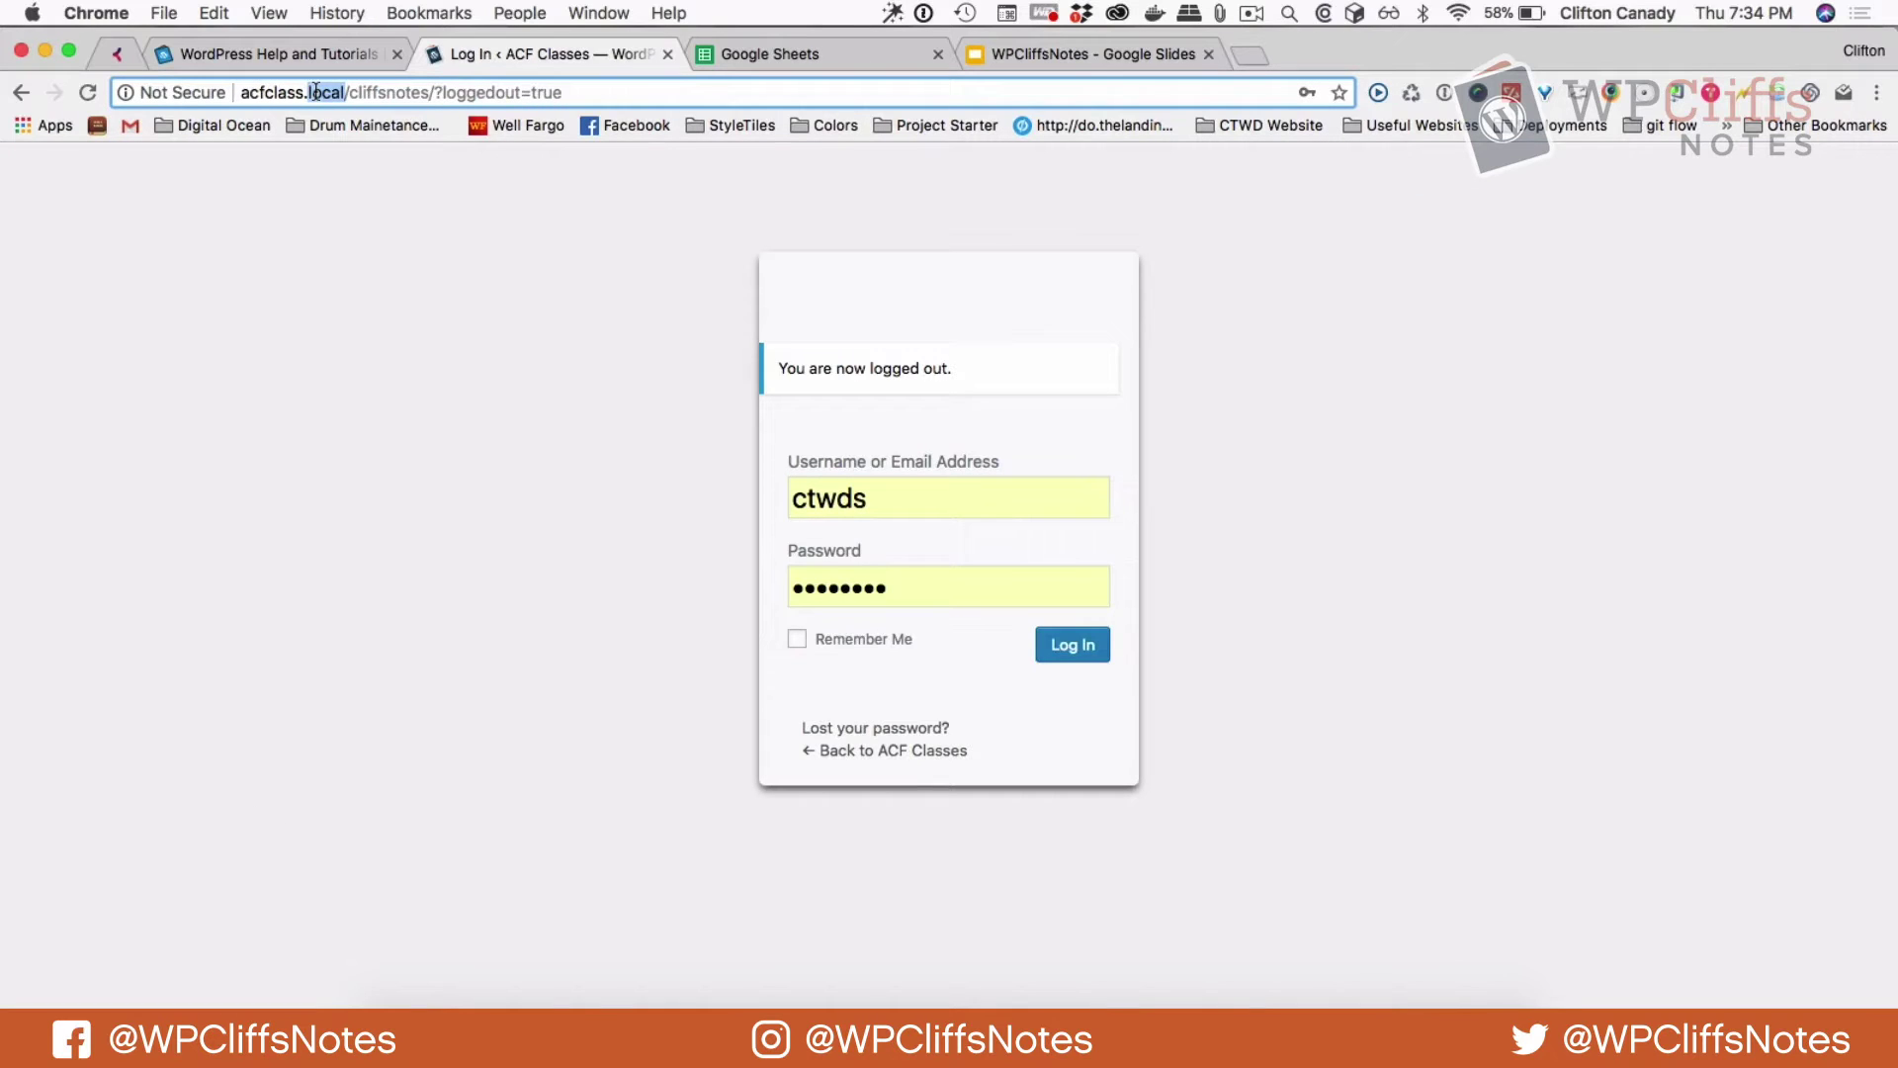
{"action": "left_click_drag", "start_coordinate": [429, 91], "coordinate": [563, 92]}
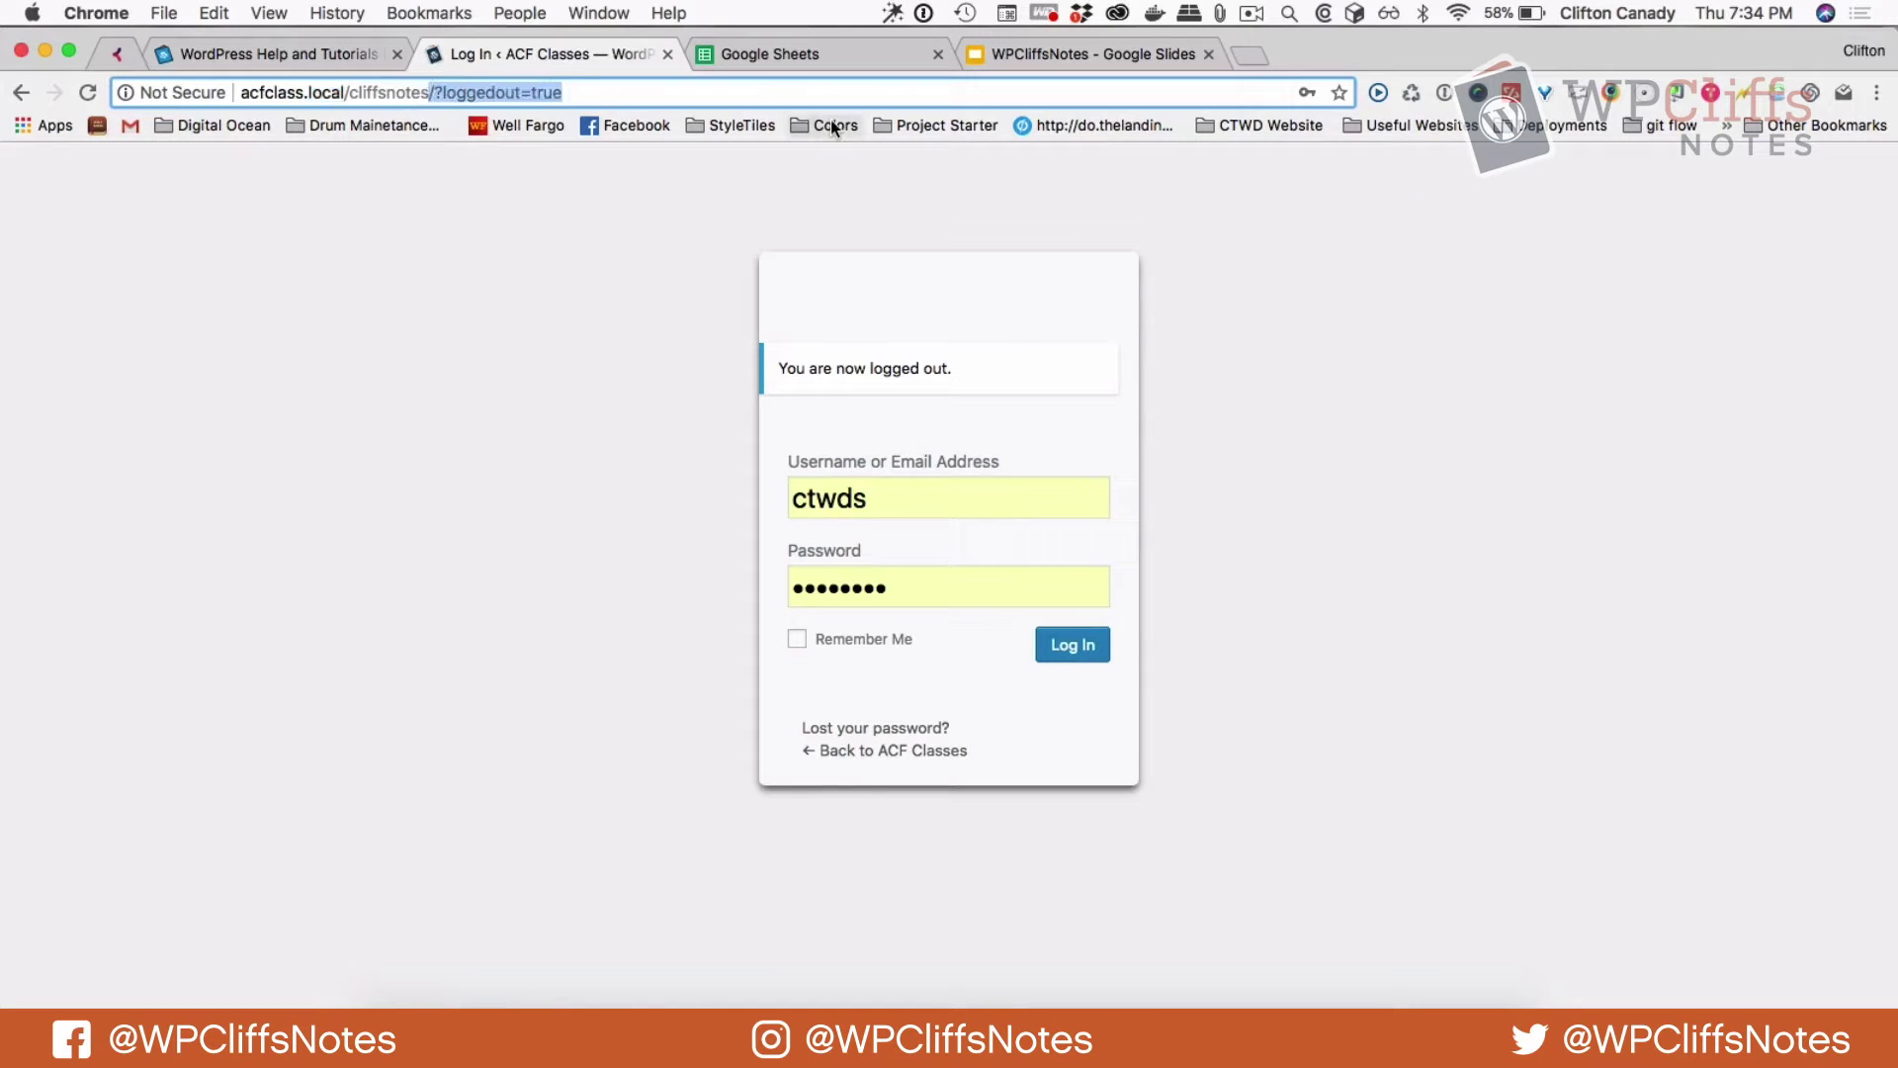
{"action": "key", "text": "BackSpace"}
{"action": "key", "text": "Return"}
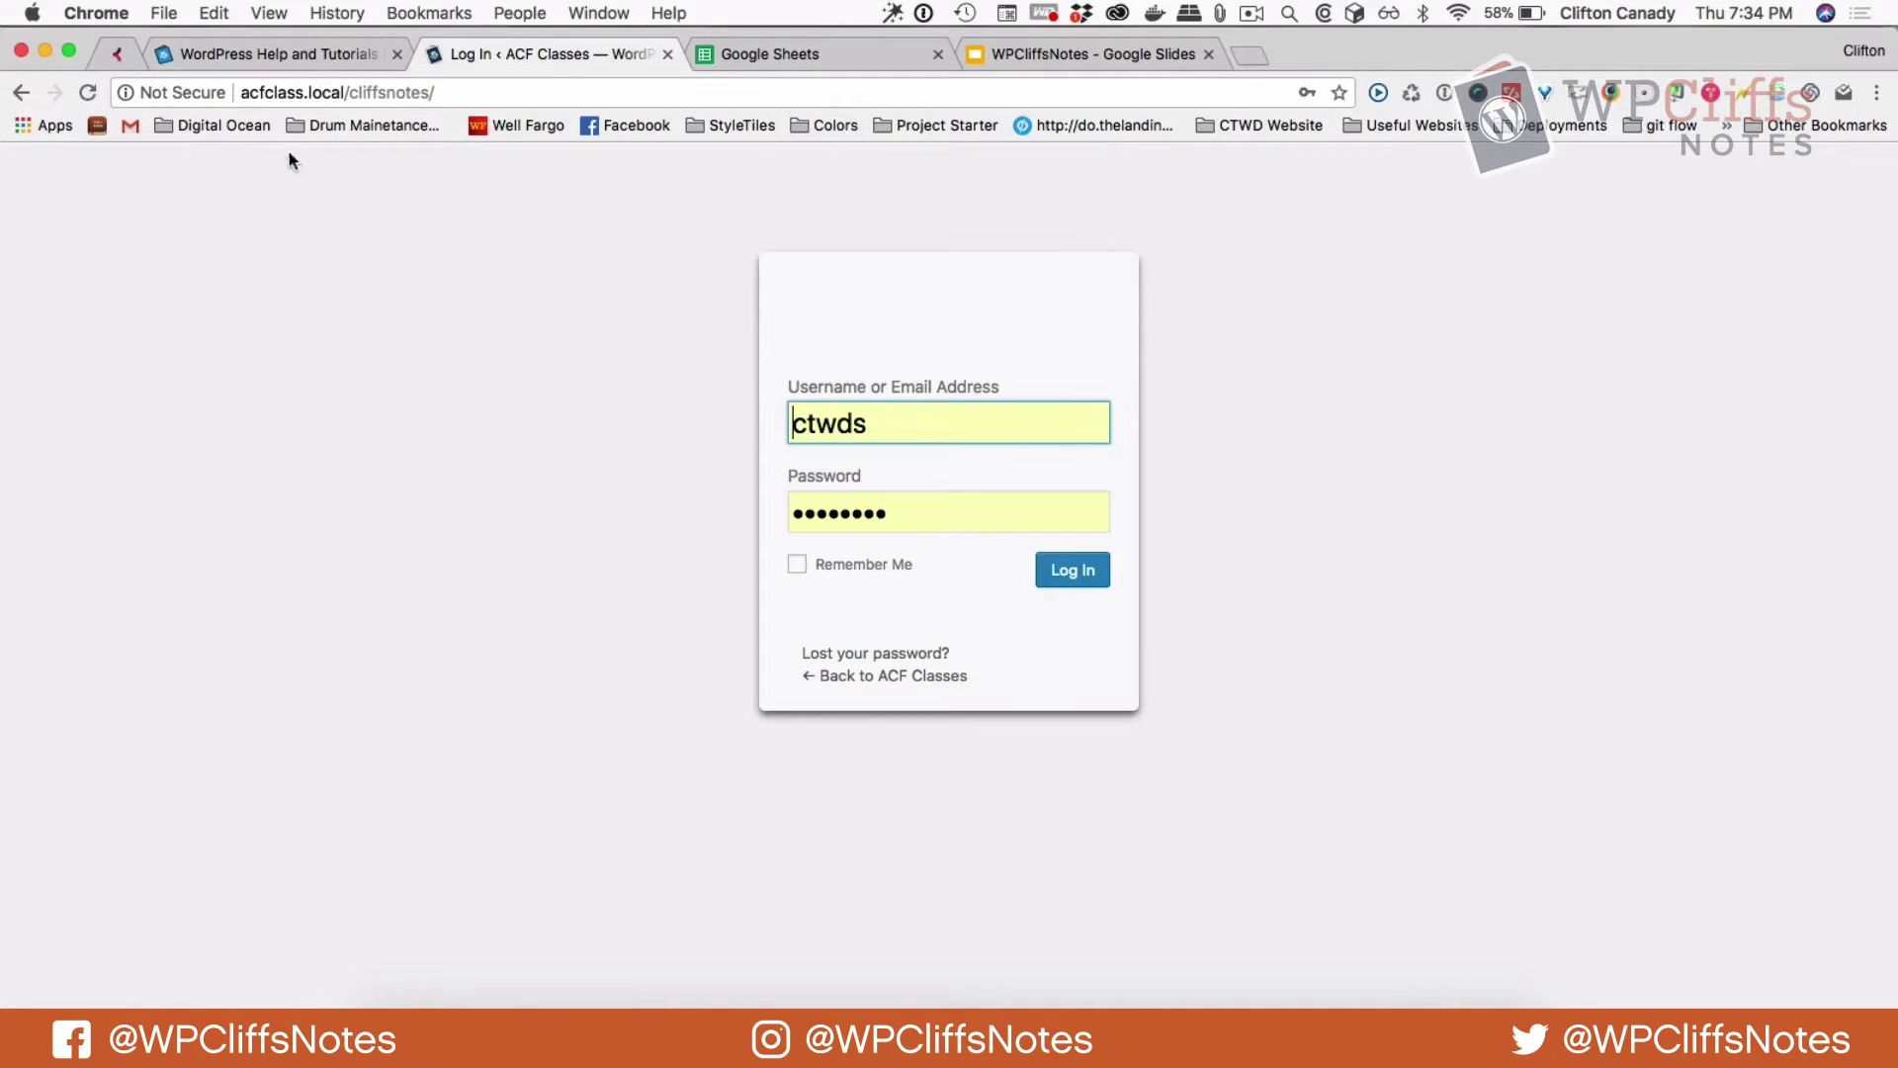
Confirm /wp-admin now gives a 404, then return to /cliffsnotes/ and log back in.
{"action": "left_click_drag", "start_coordinate": [350, 93], "coordinate": [655, 107]}
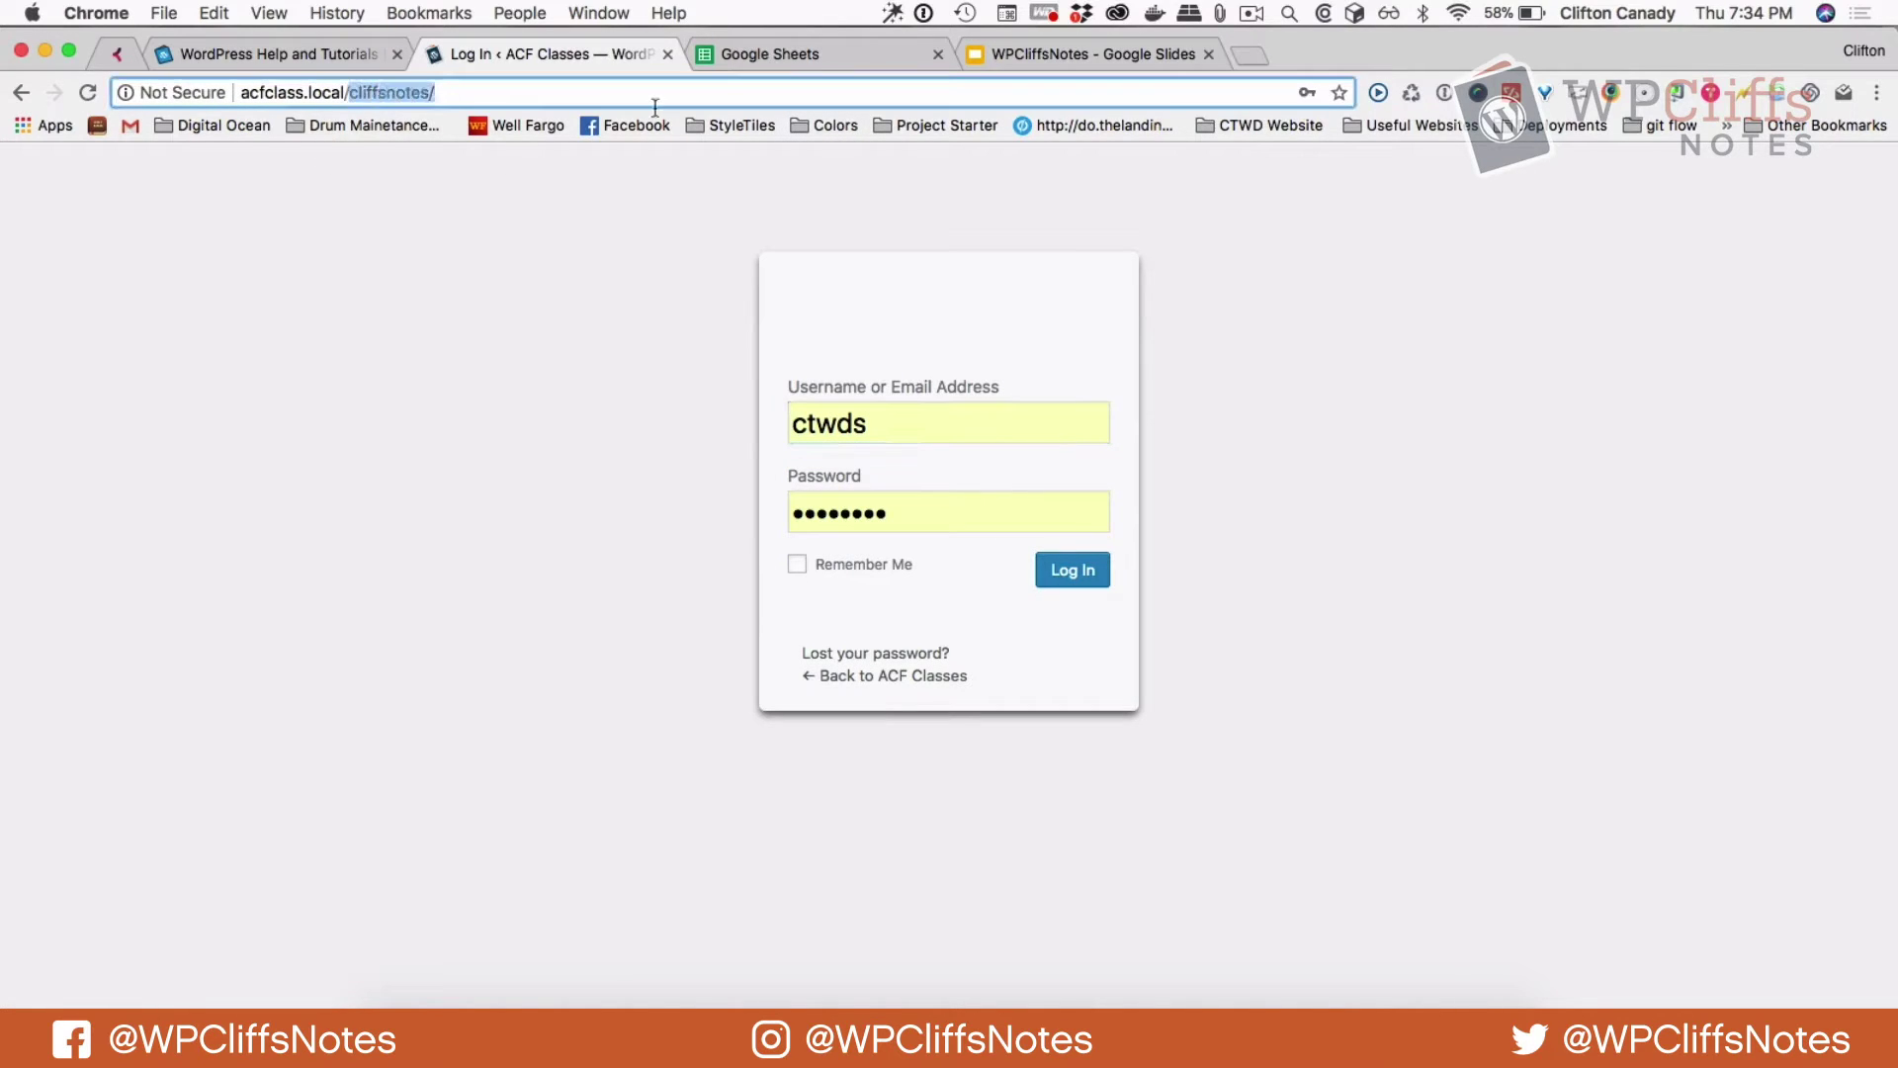
{"action": "type", "text": "wp"}
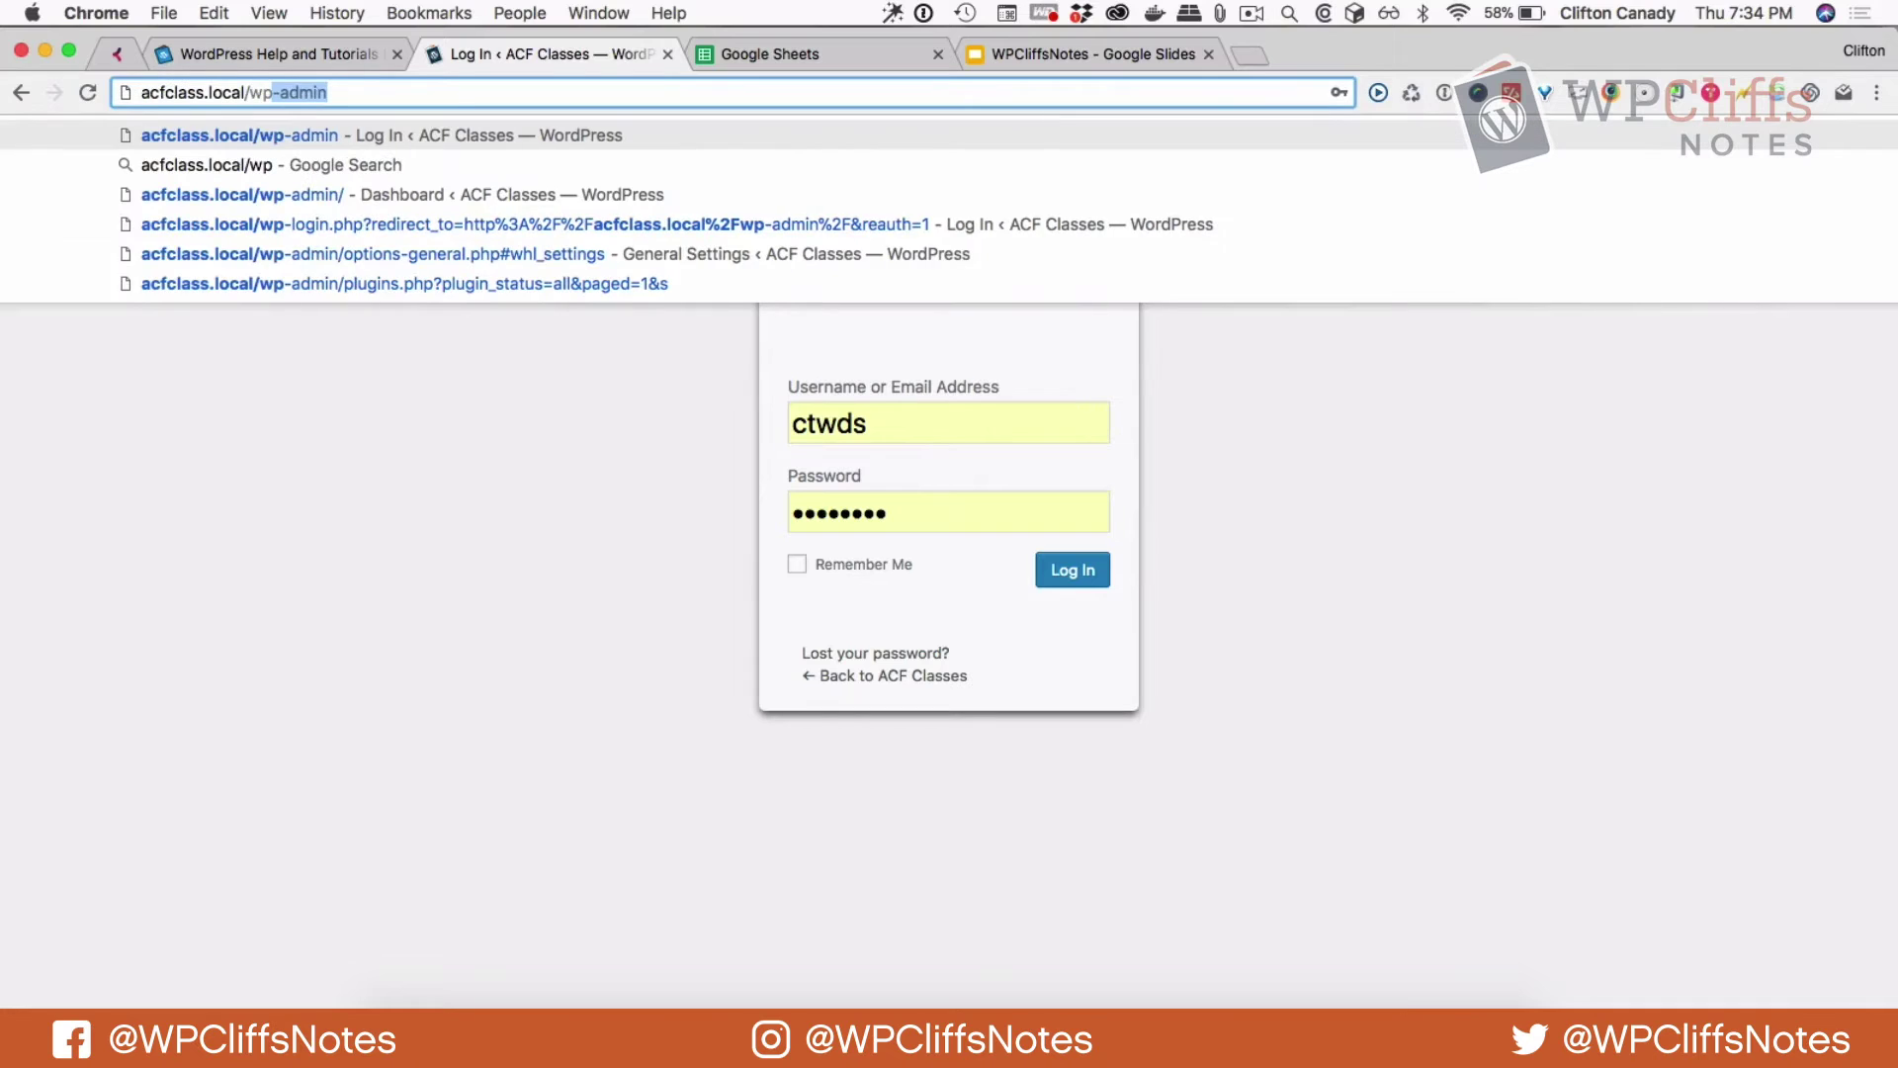
{"action": "type", "text": "-"}
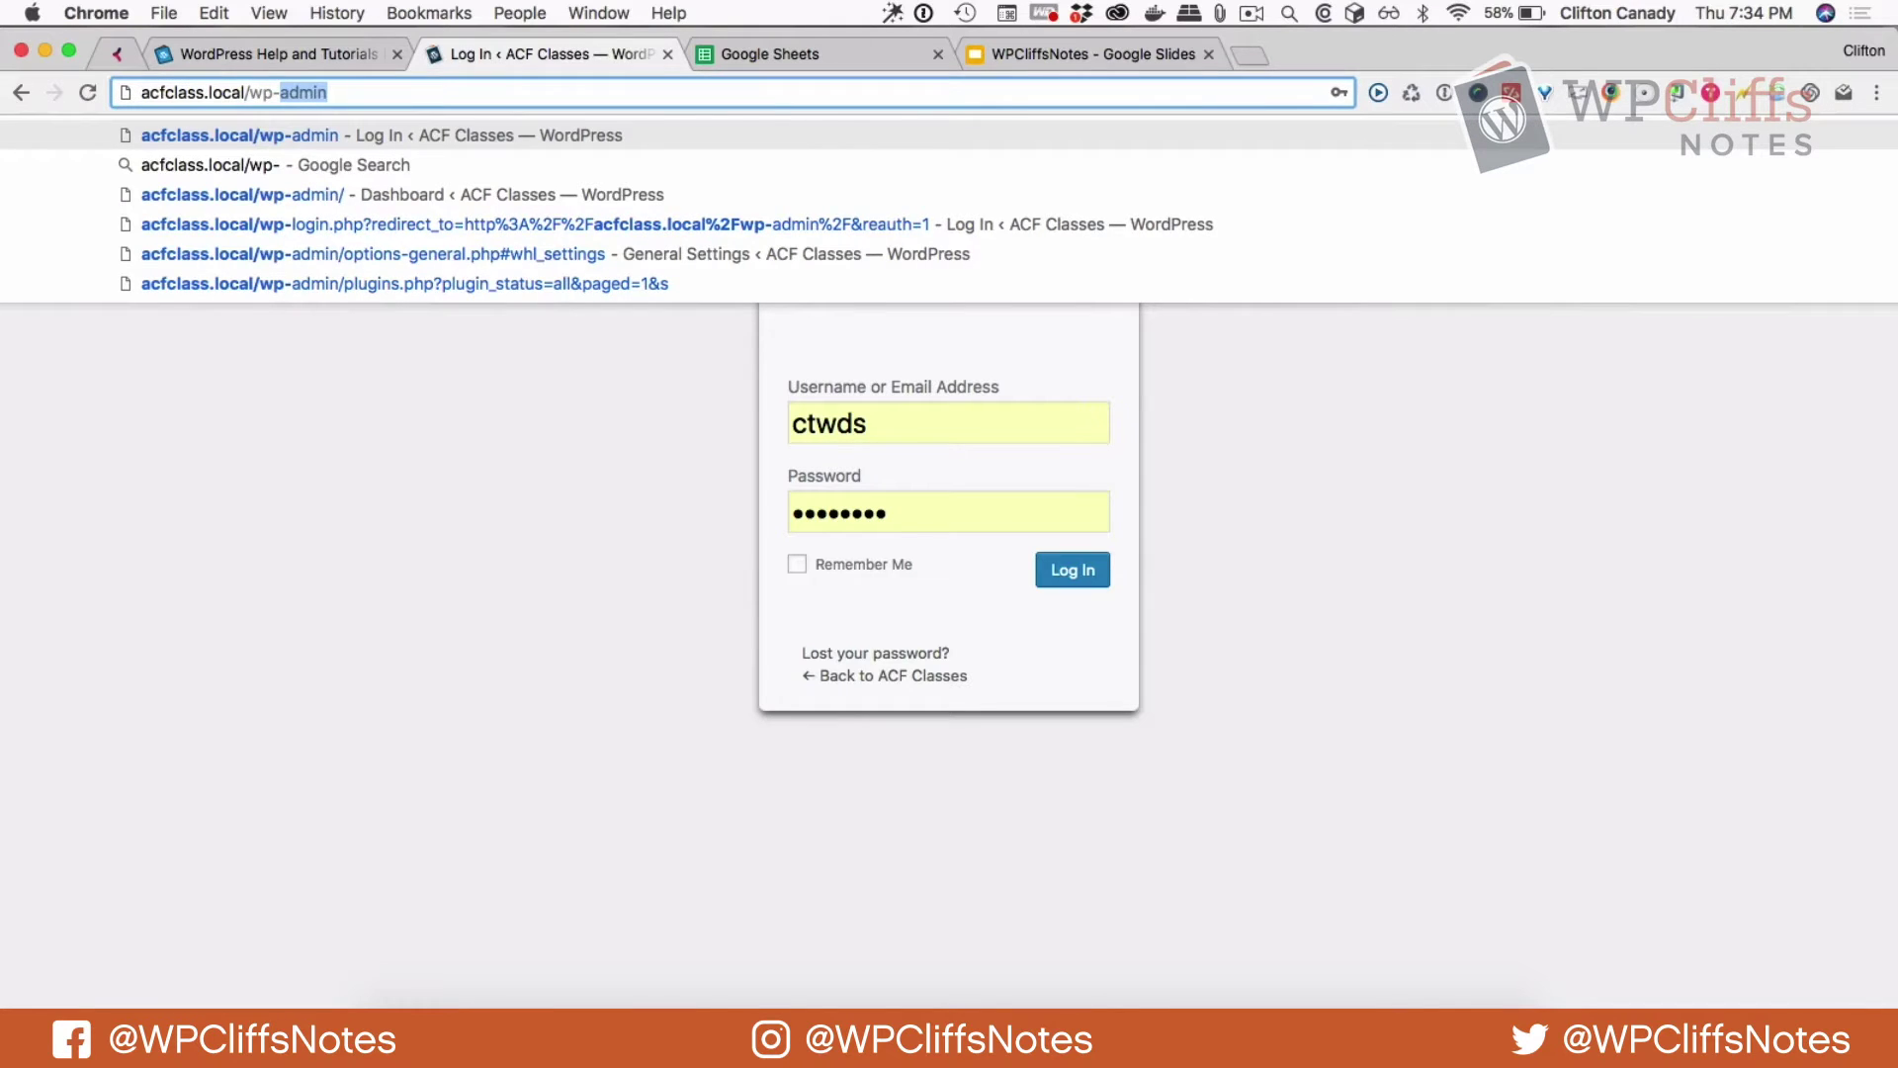
{"action": "key", "text": "Return"}
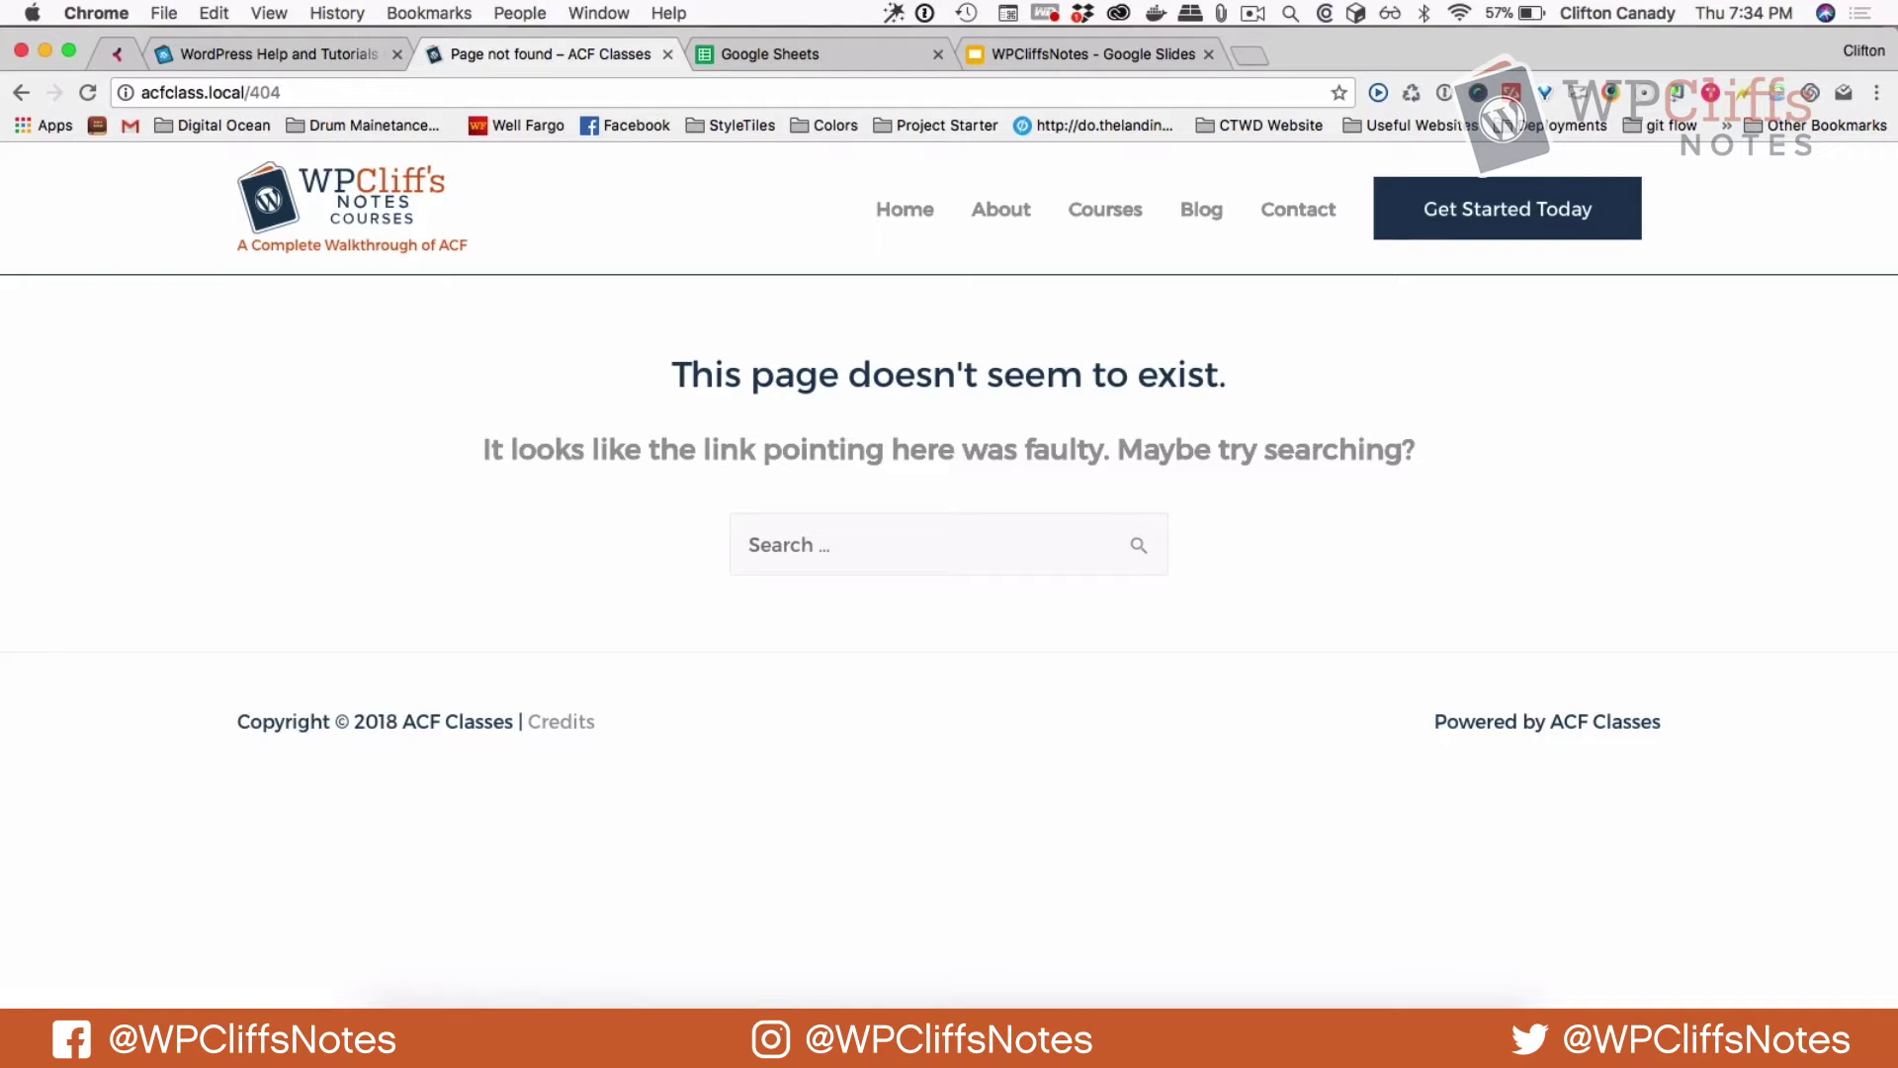
{"action": "key", "text": "super+bracketleft"}
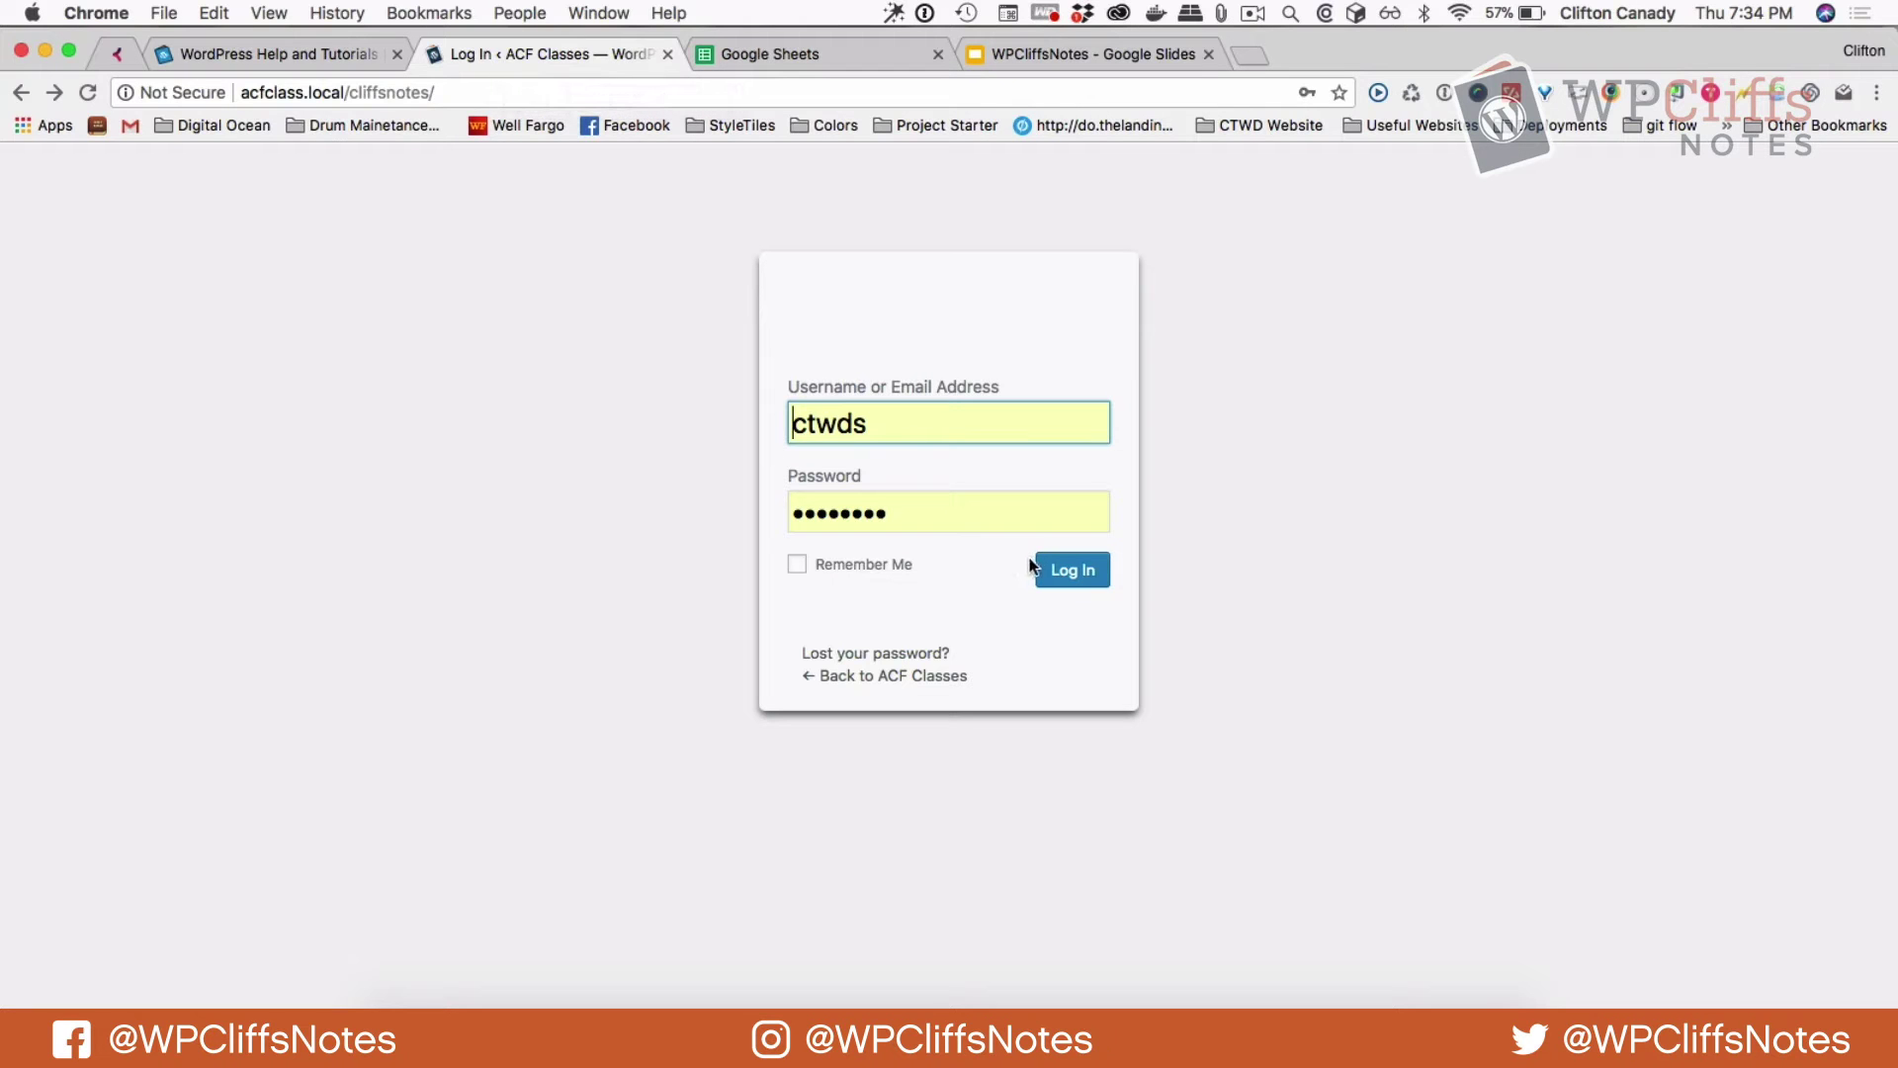
{"action": "left_click", "coordinate": [1071, 579]}
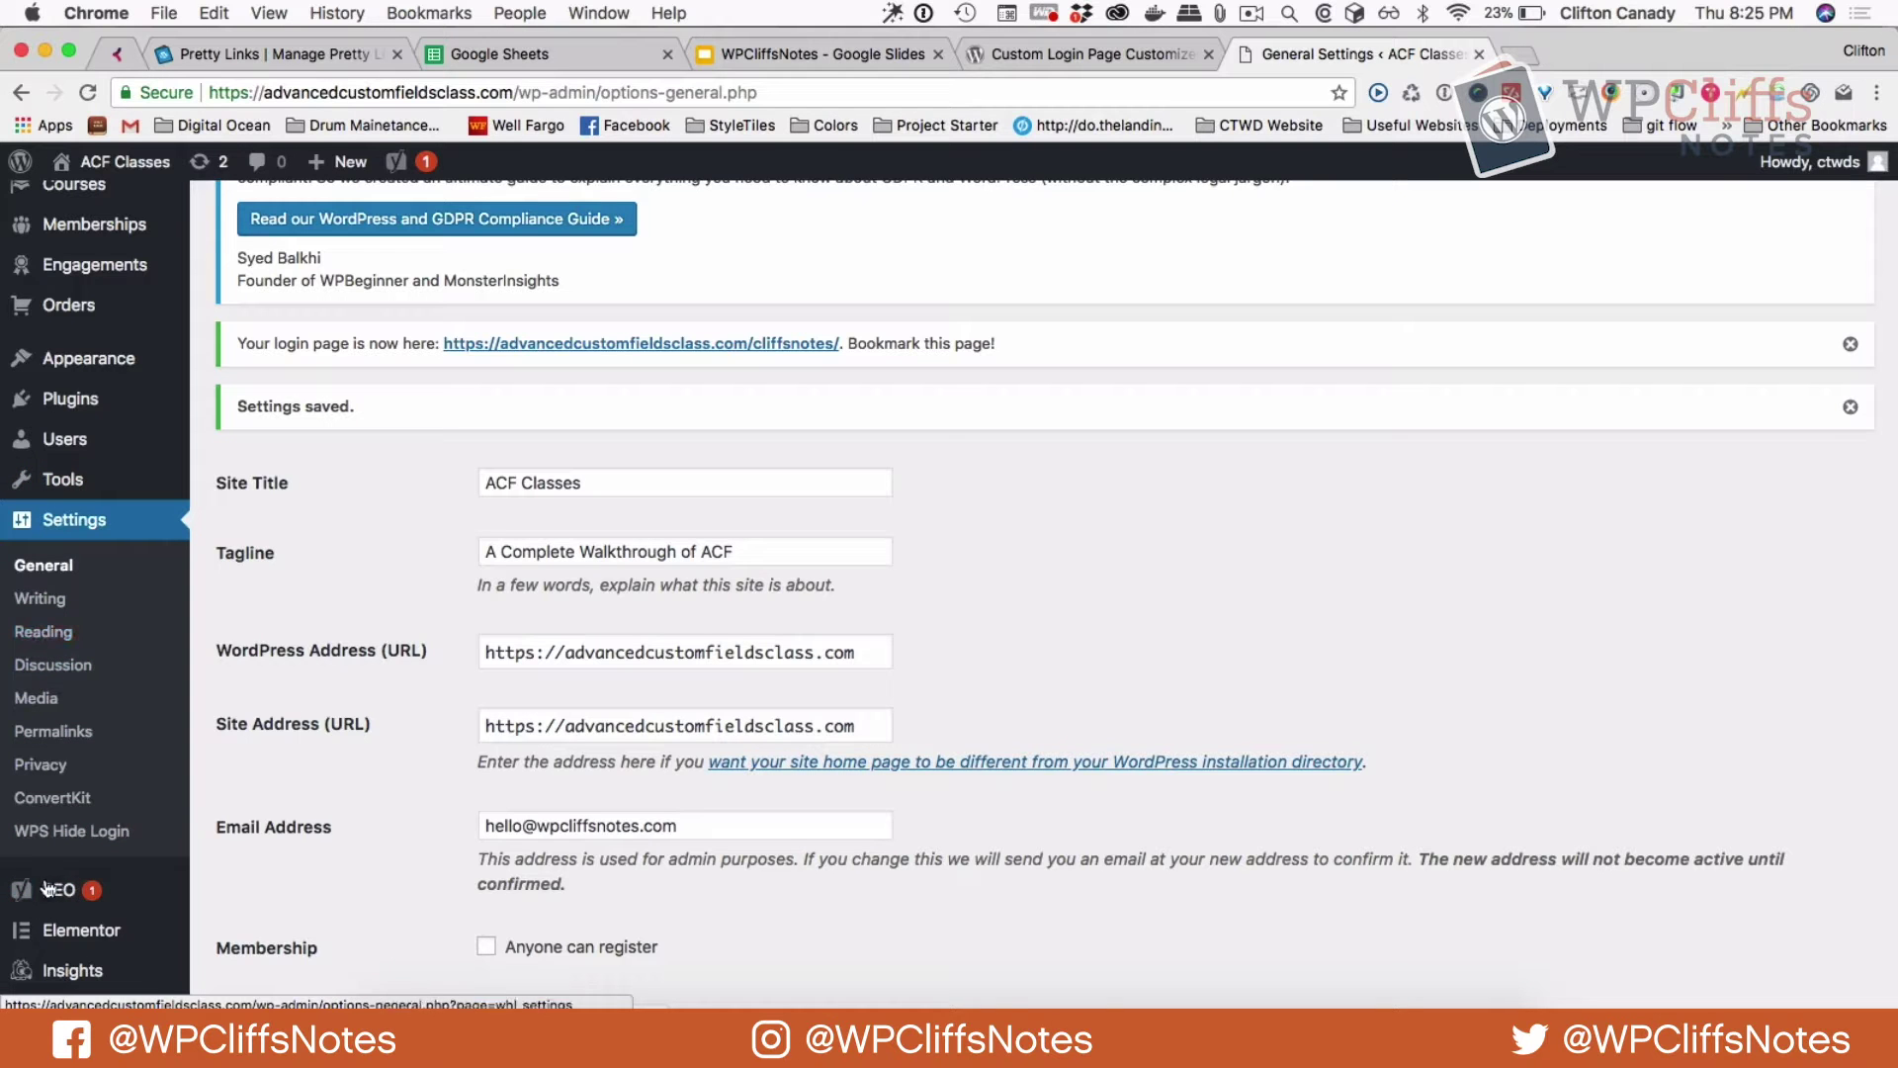
Open Appearance > Login Customizer and start customizing the login page.
{"action": "left_click", "coordinate": [69, 398]}
{"action": "scroll", "coordinate": [286, 847], "scroll_direction": "down", "scroll_amount": 3}
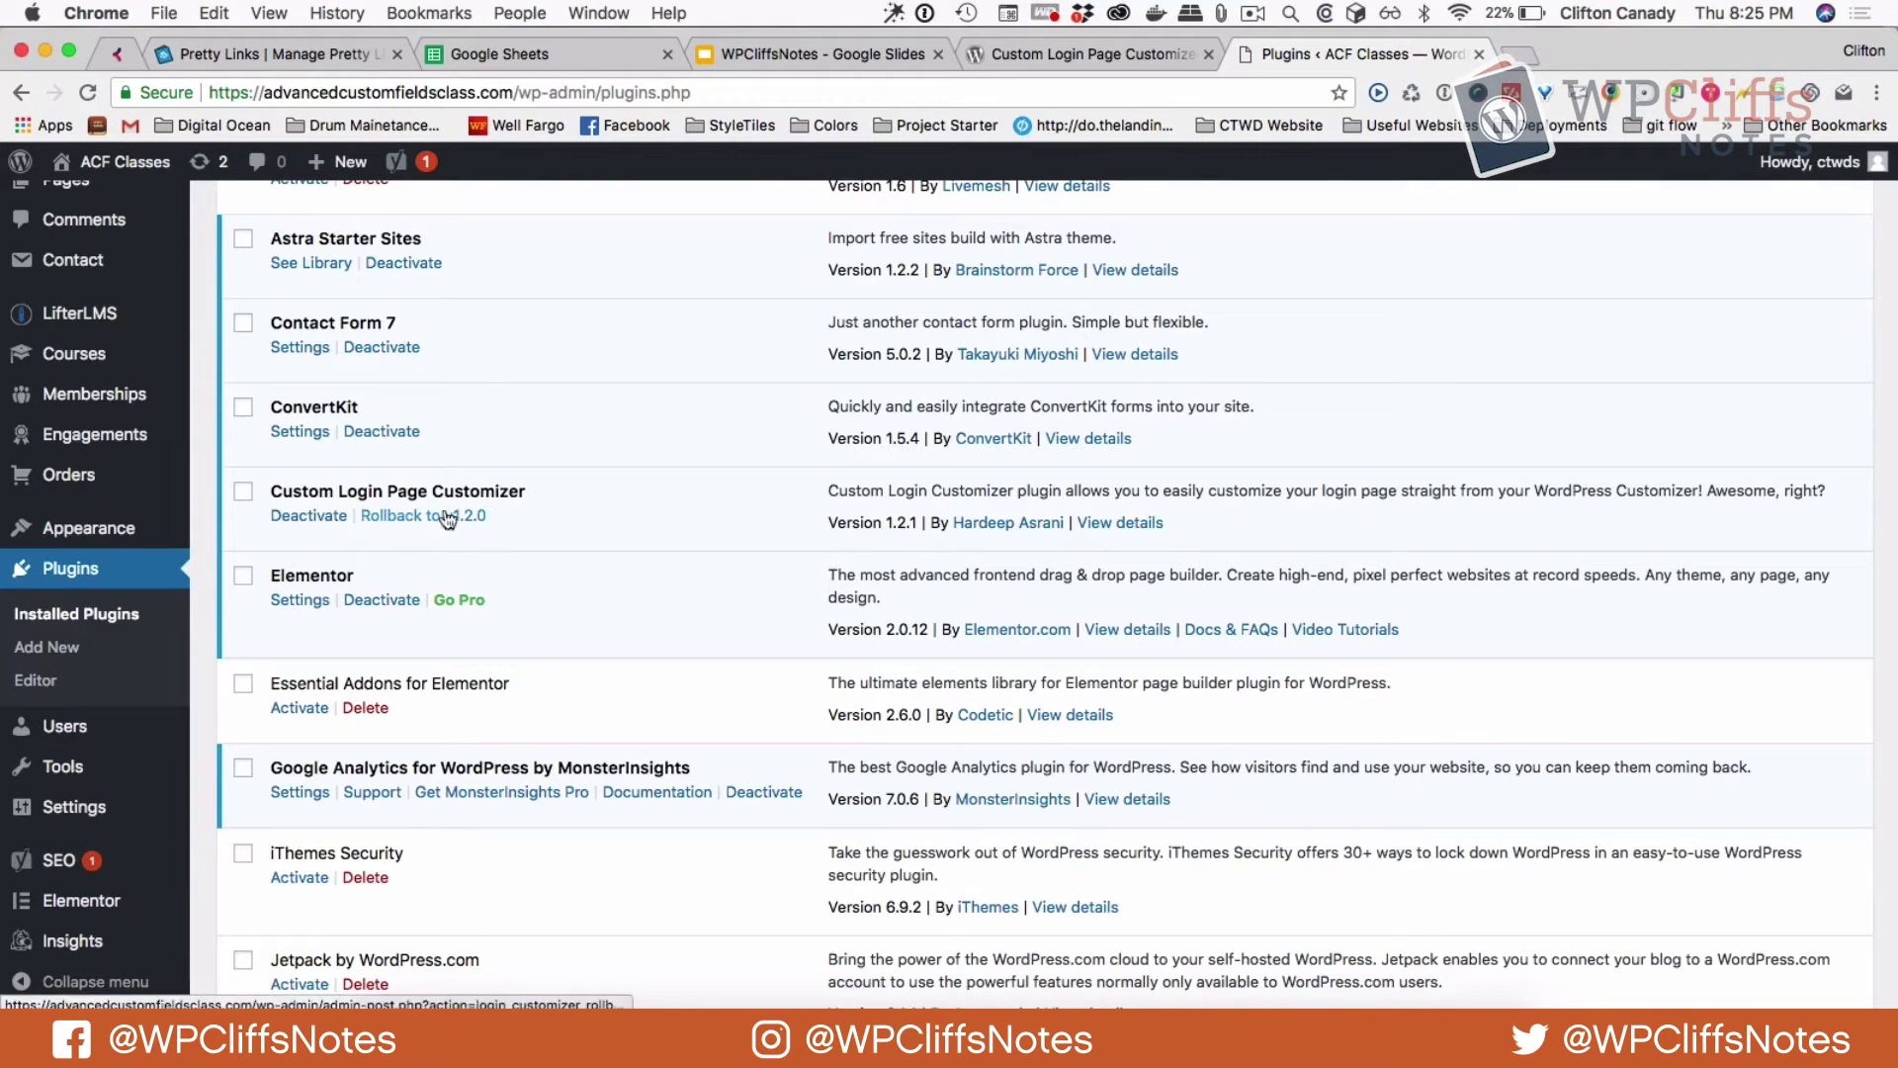
{"action": "mouse_move", "coordinate": [86, 531]}
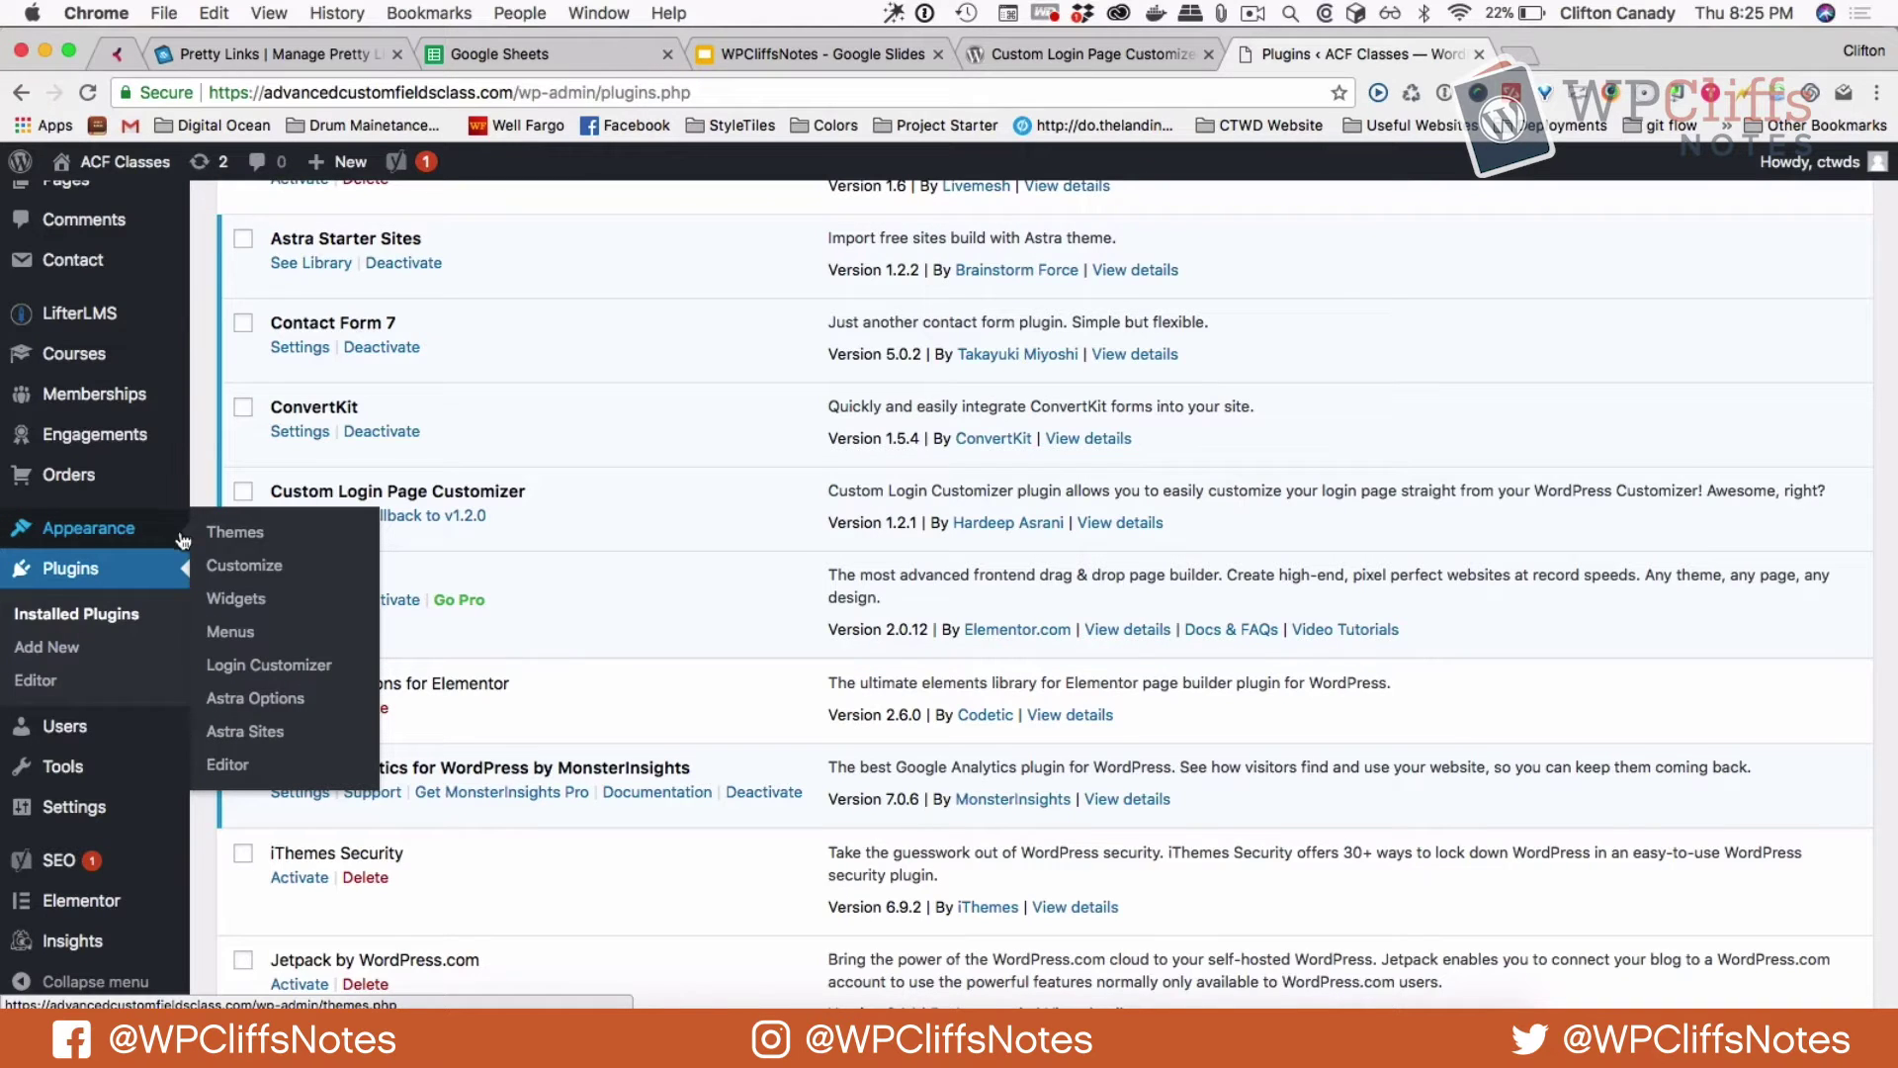
{"action": "left_click", "coordinate": [274, 672]}
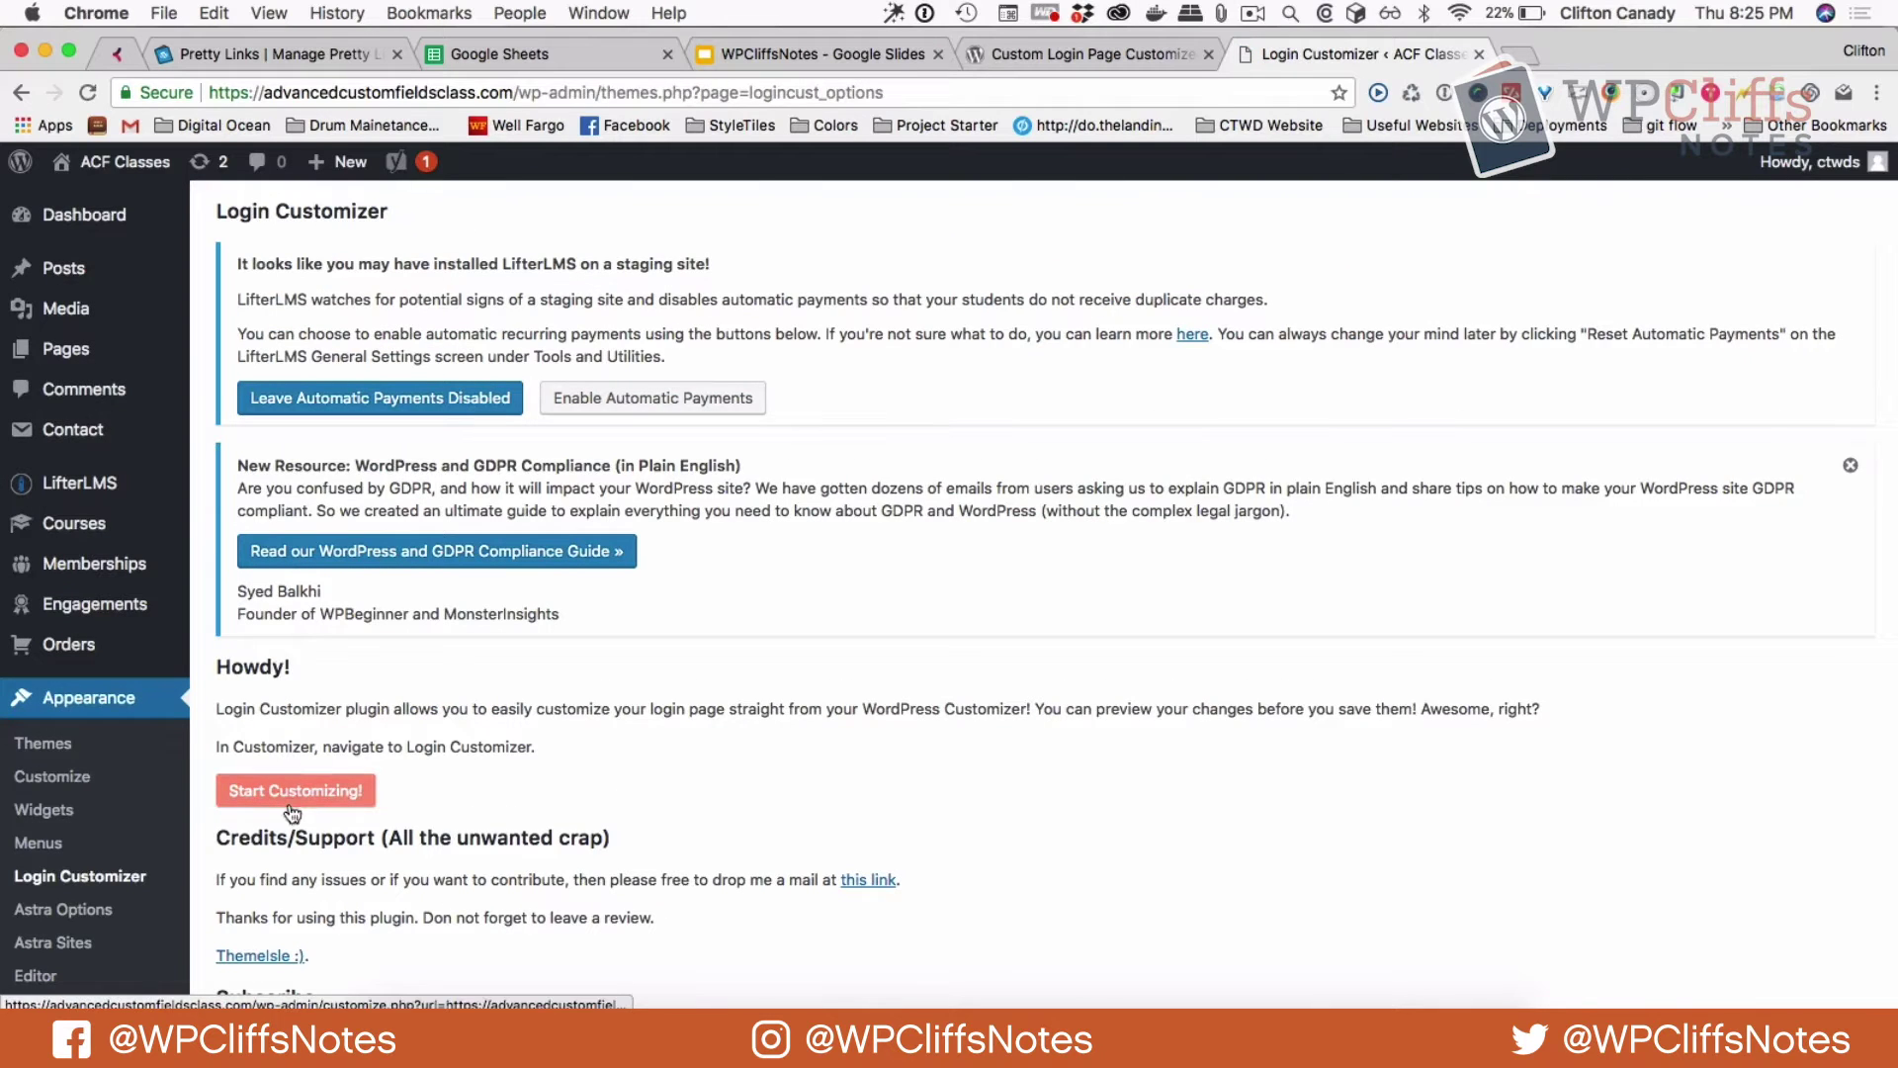
{"action": "left_click", "coordinate": [306, 796]}
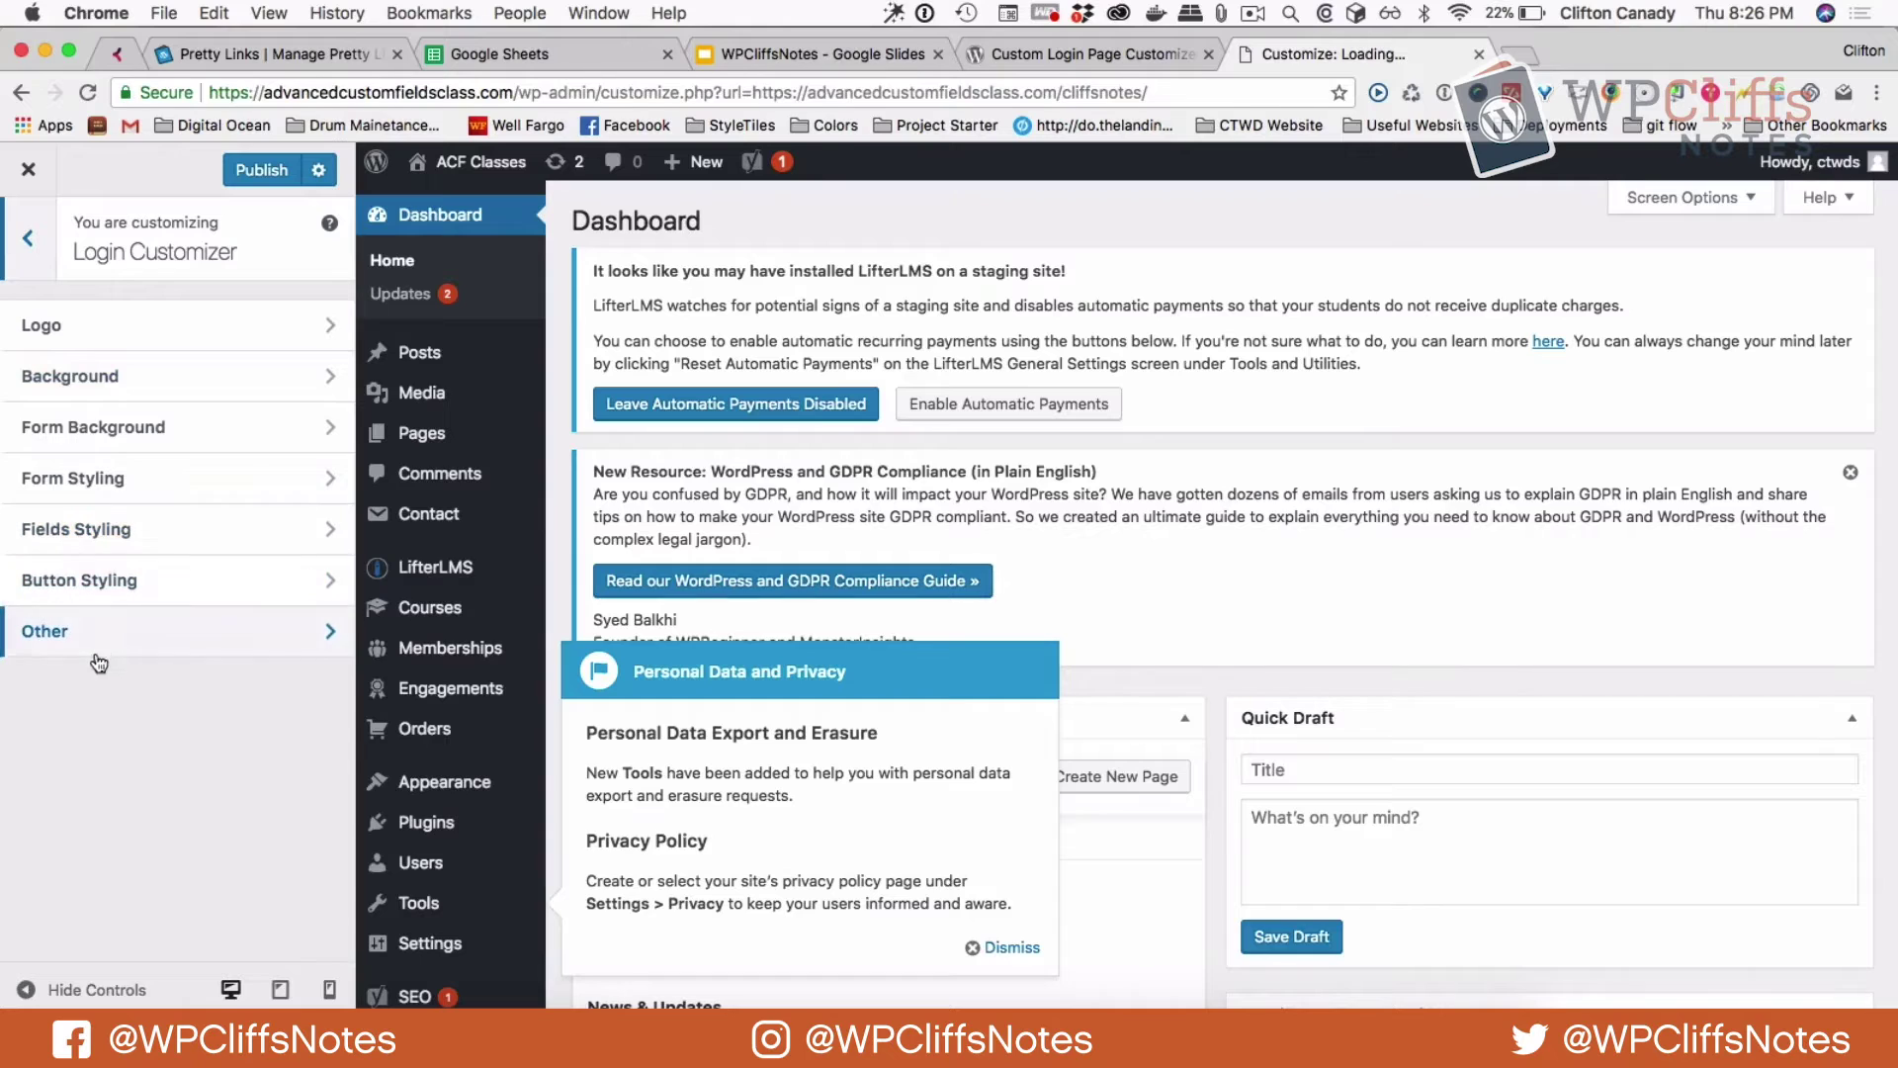
Look over the Logo, Background and Form Styling sections of the Login Customizer.
{"action": "left_click", "coordinate": [119, 336]}
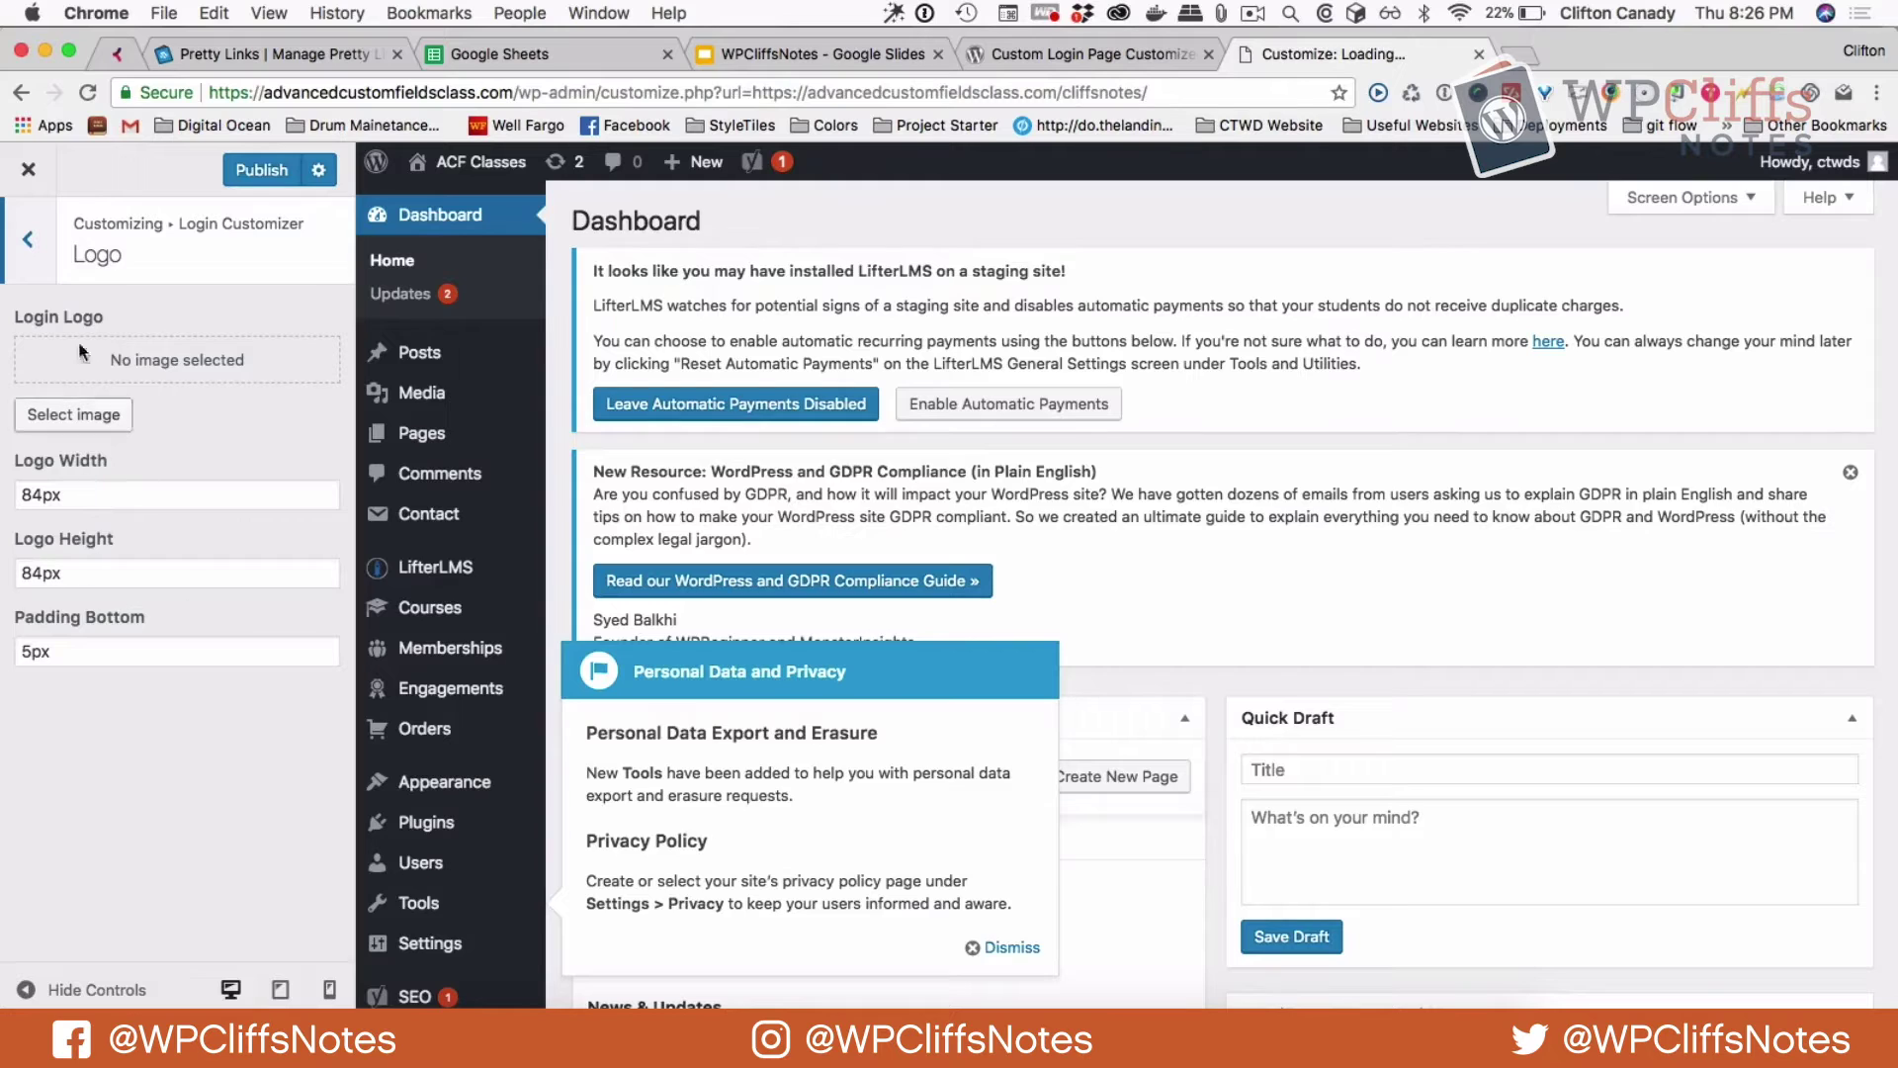
{"action": "left_click", "coordinate": [33, 263]}
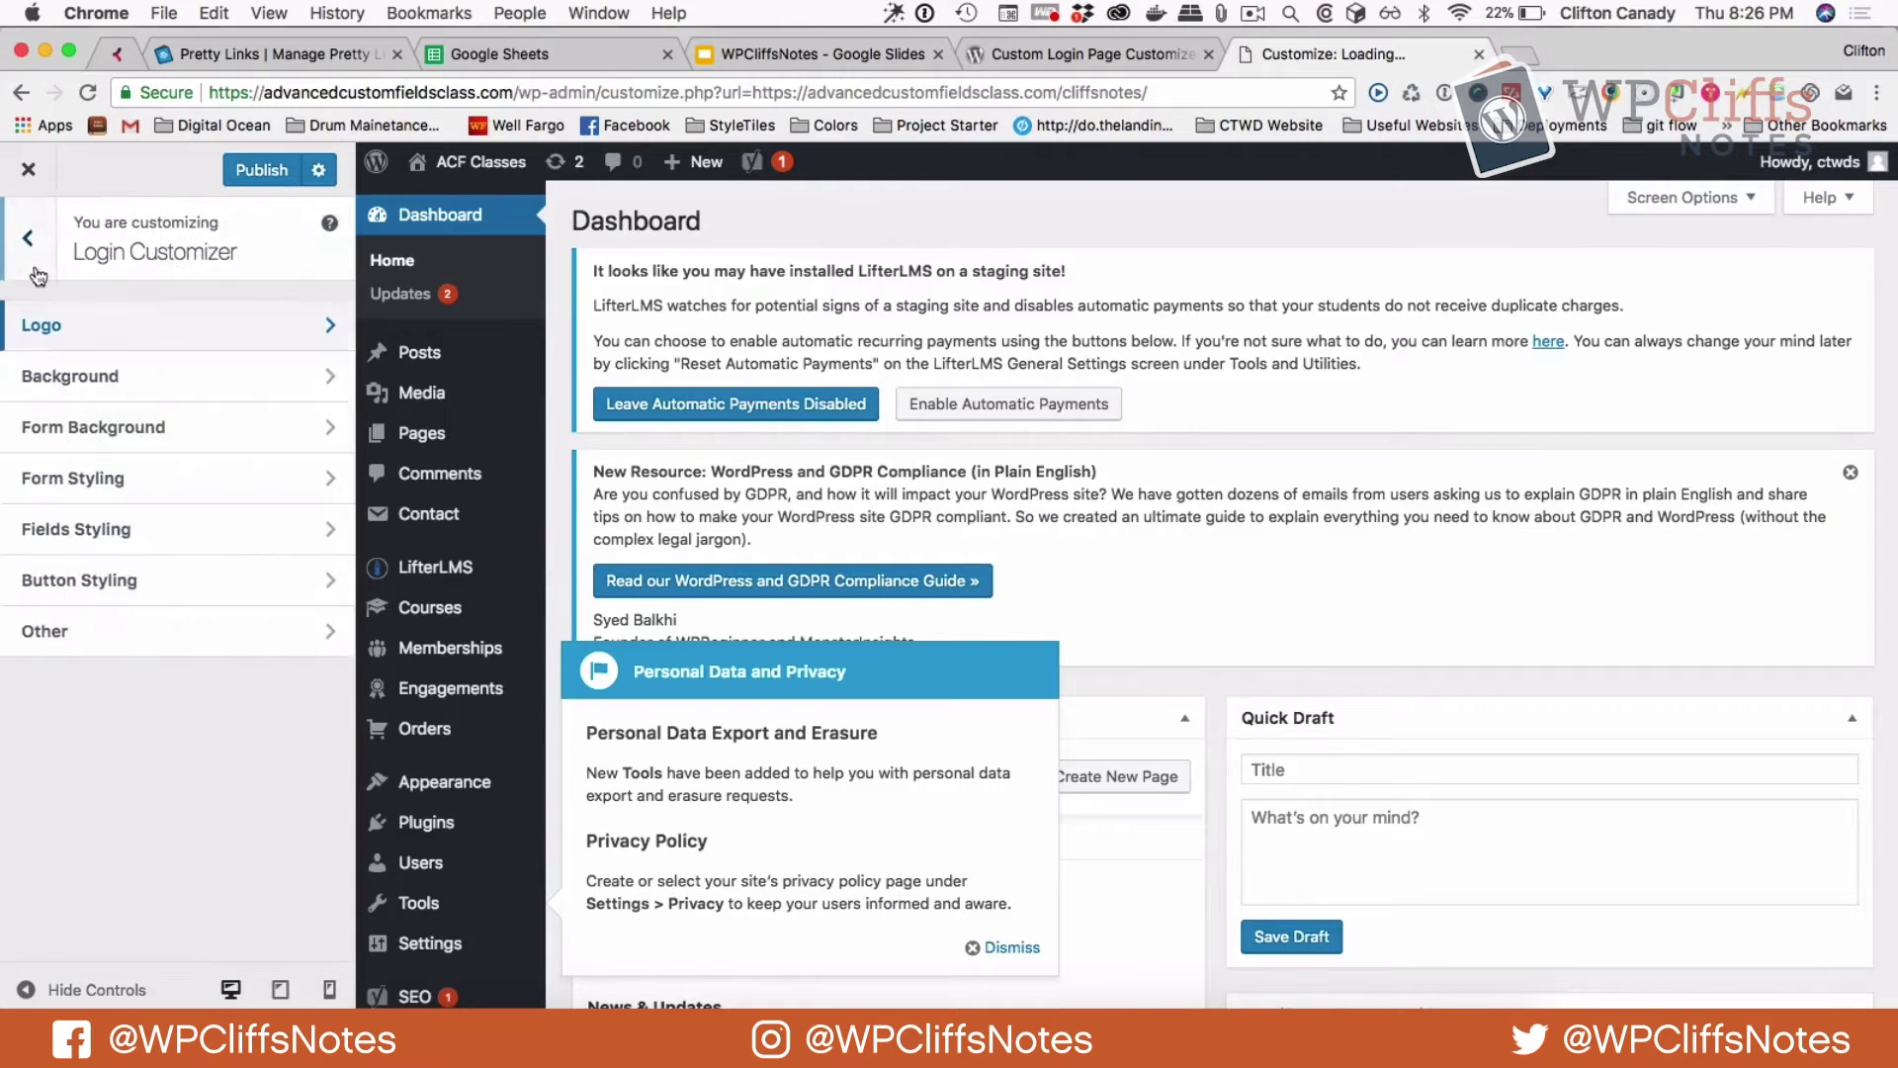
{"action": "left_click", "coordinate": [65, 385]}
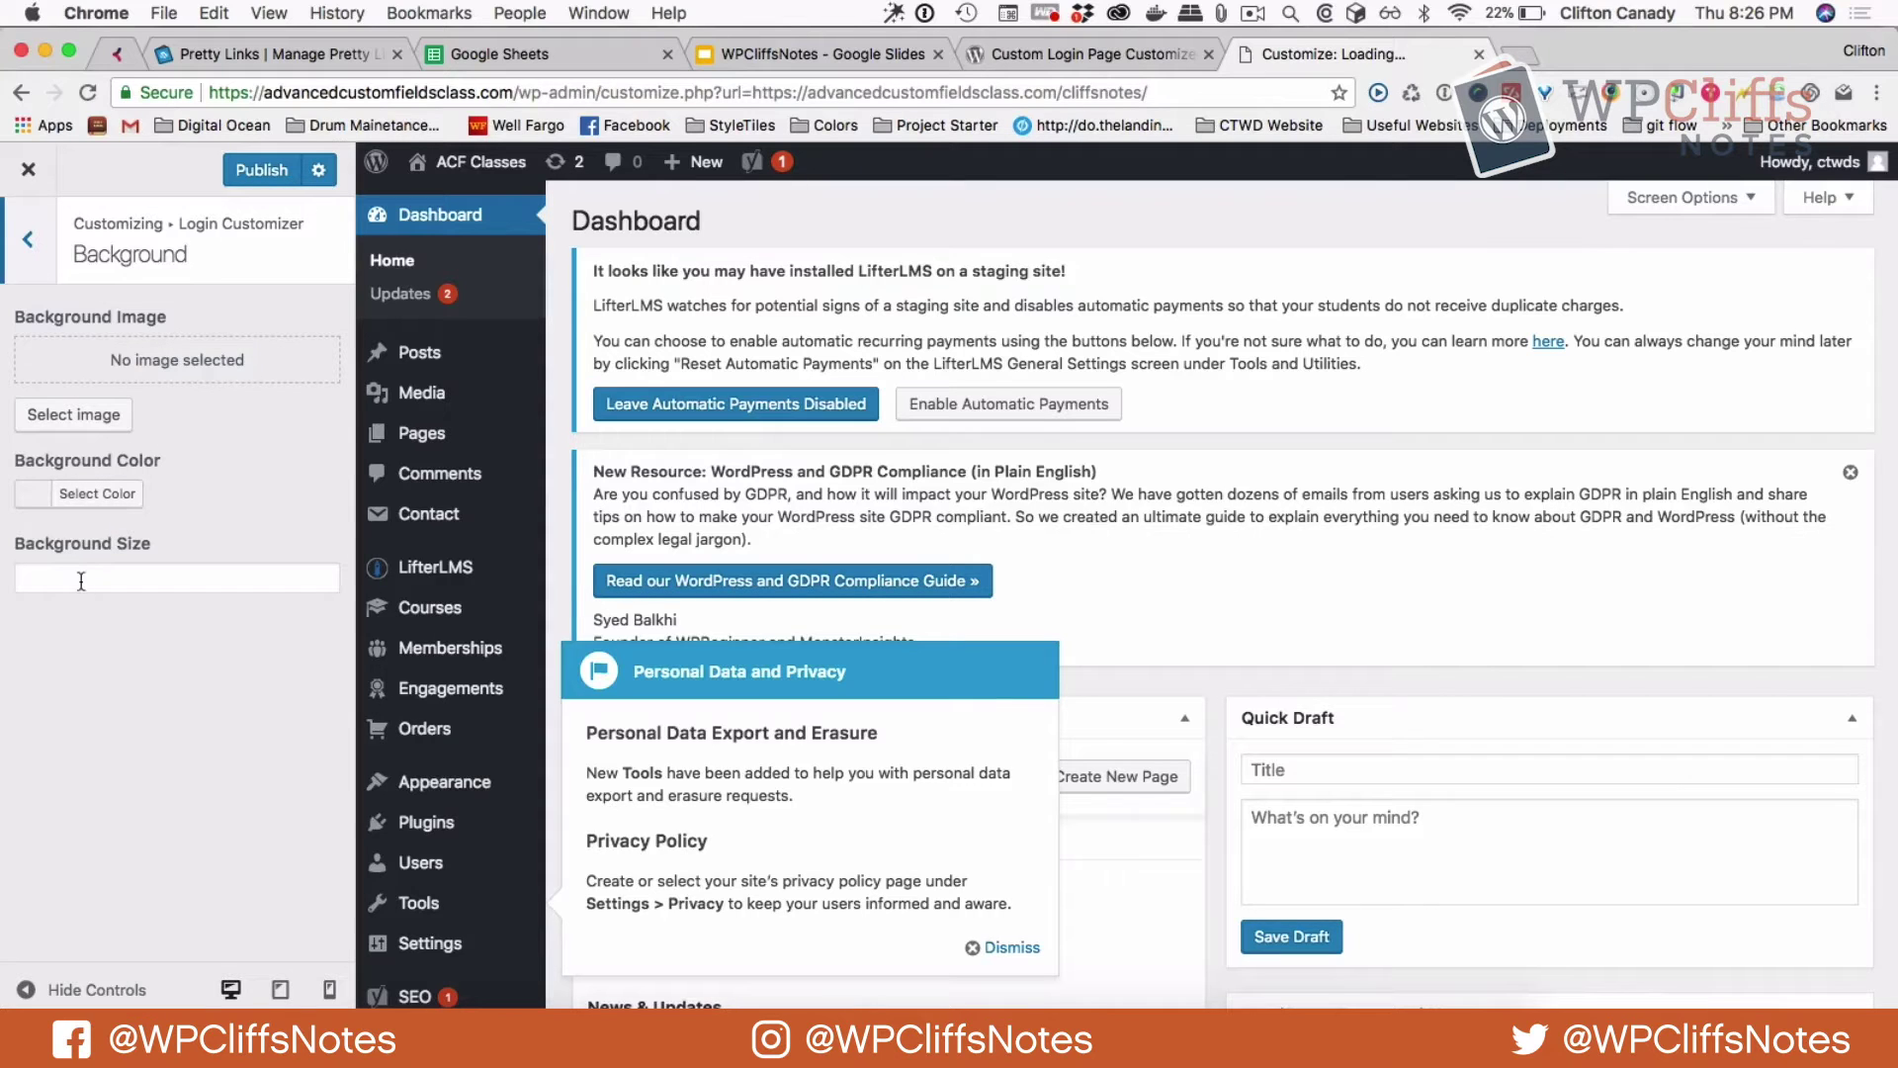
{"action": "left_click", "coordinate": [165, 576]}
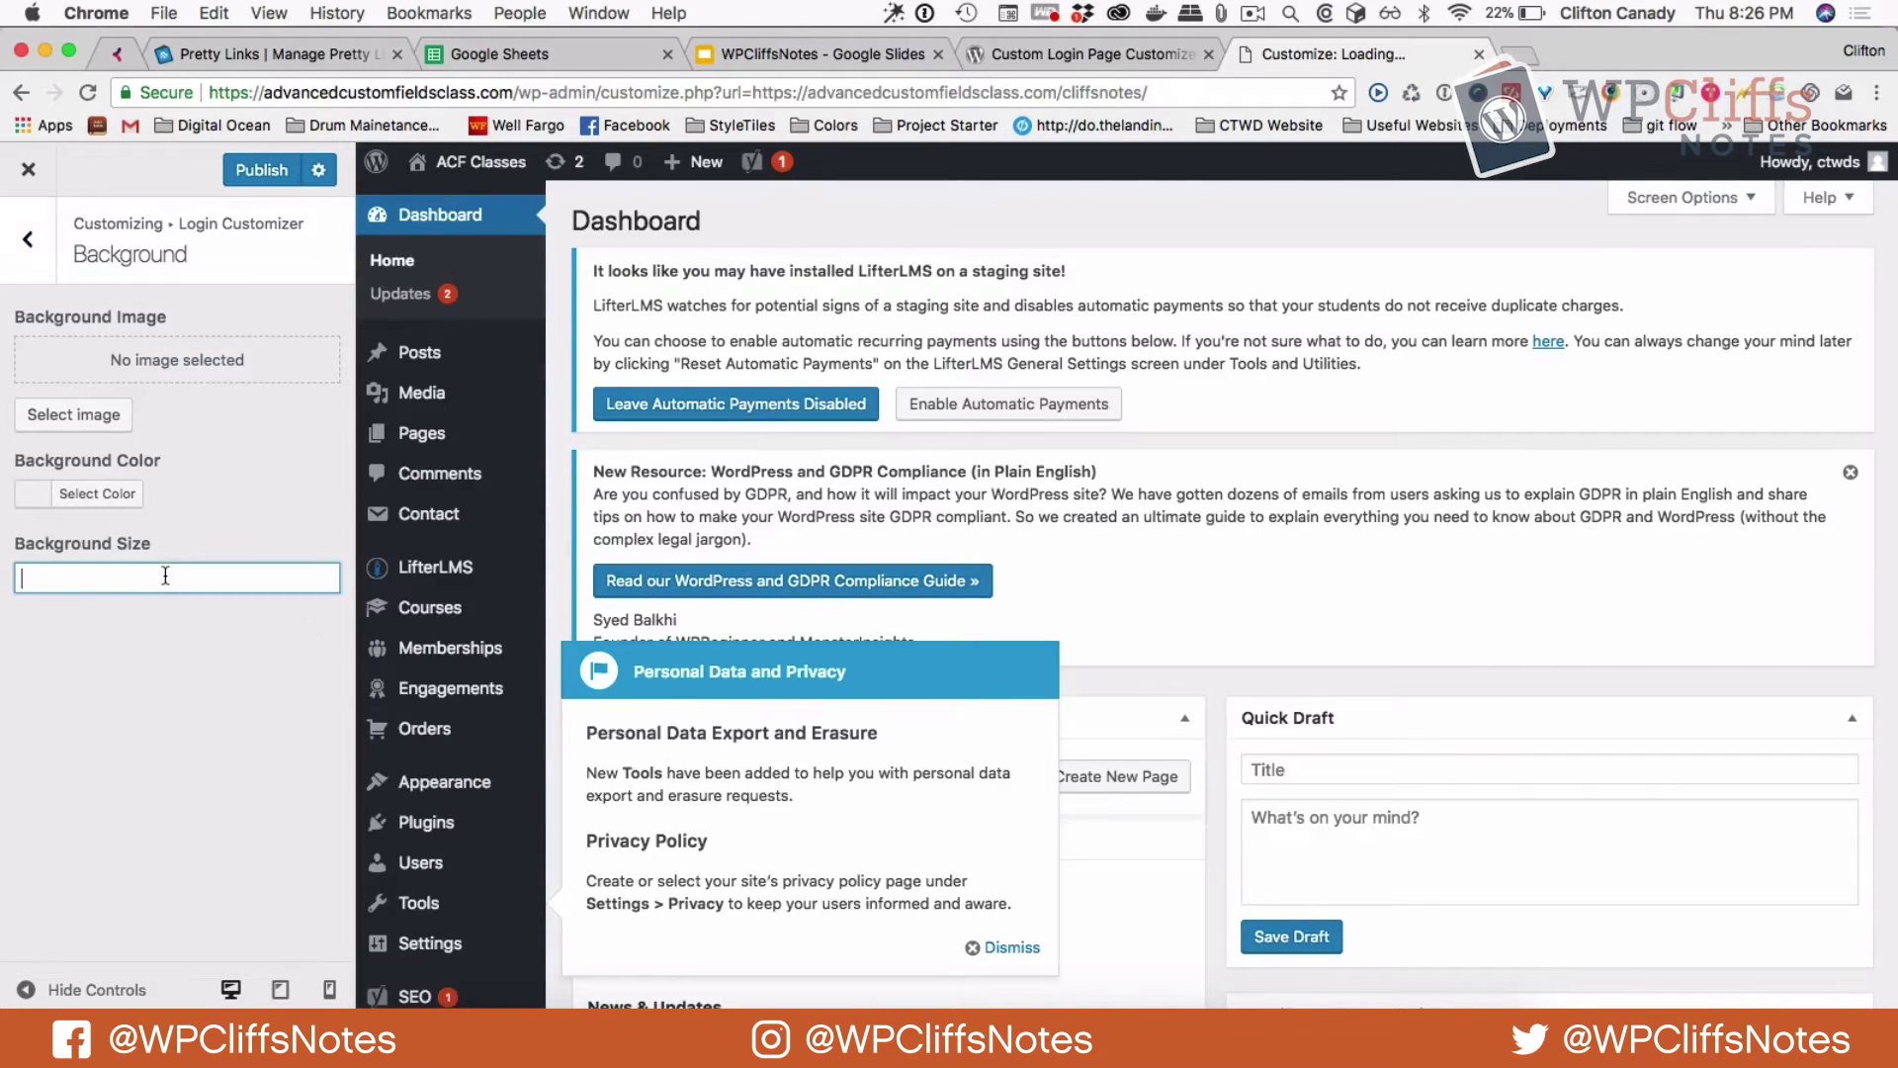
{"action": "key", "text": "Escape"}
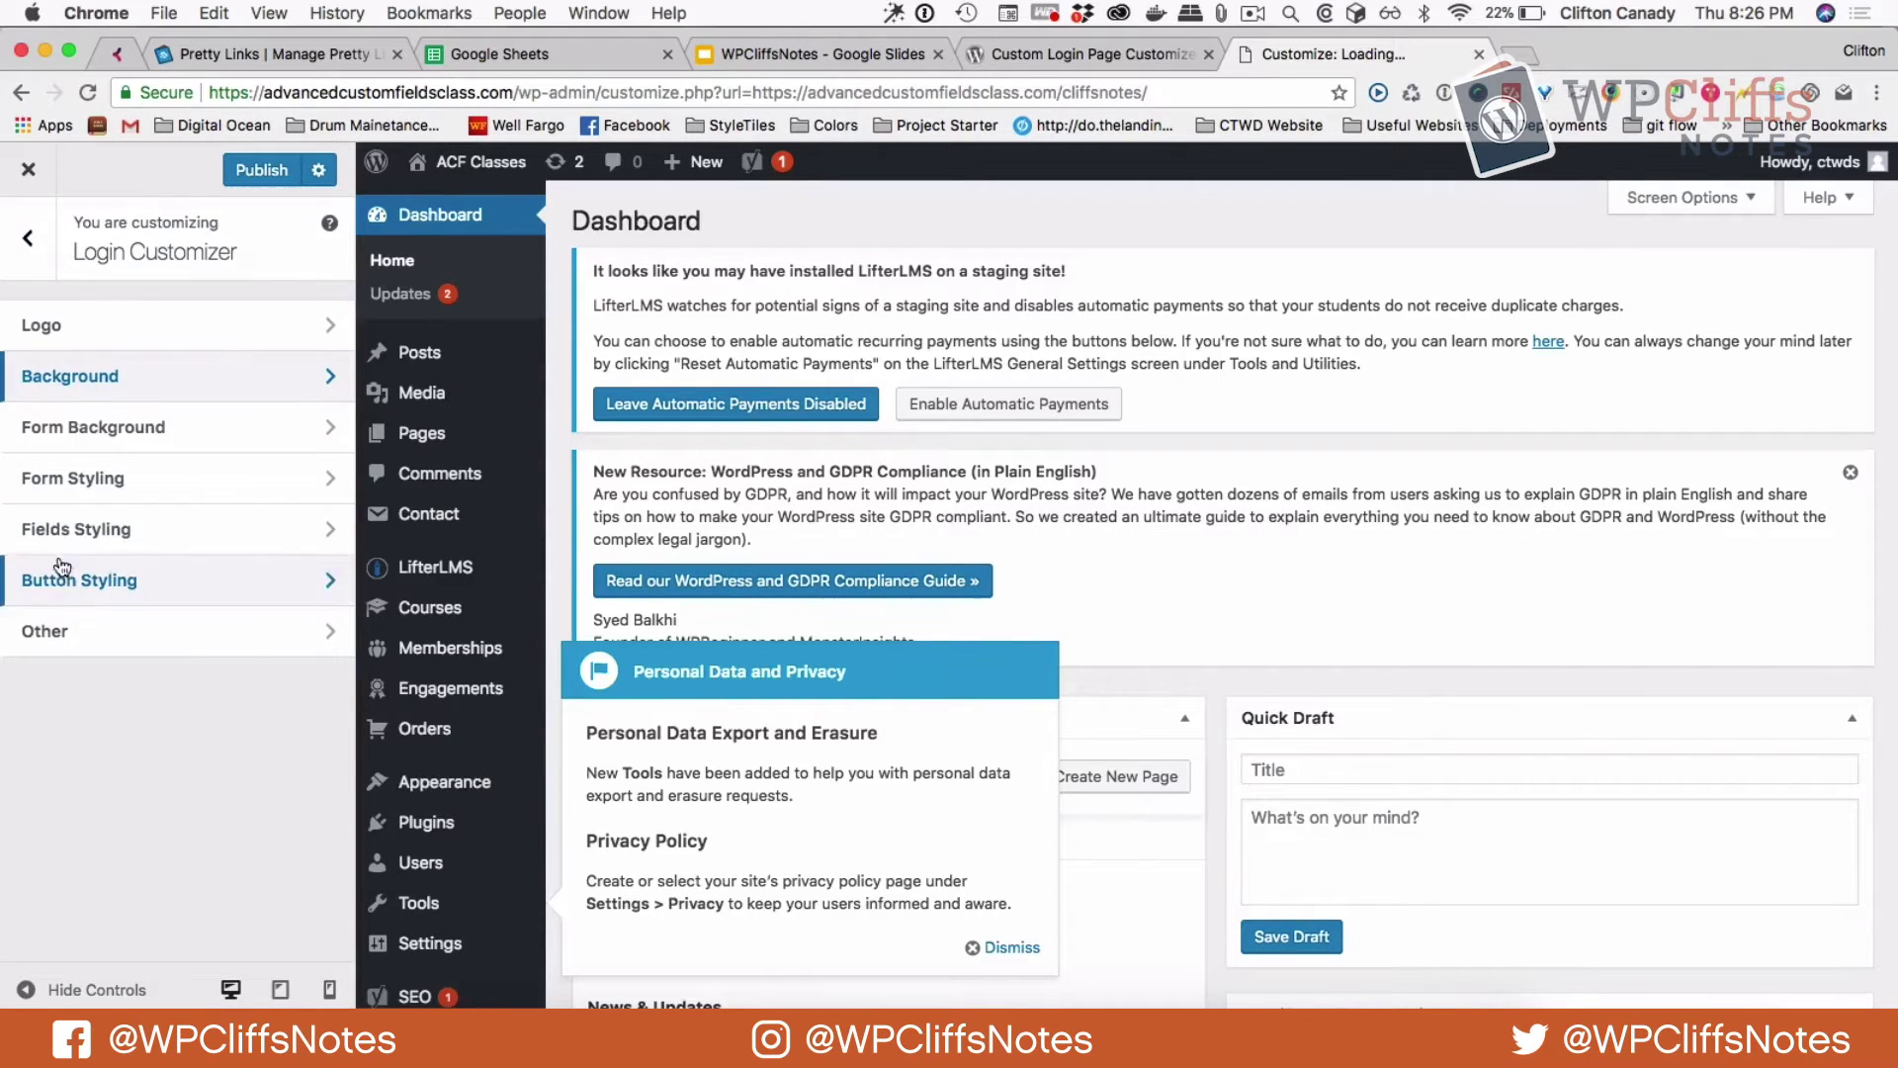
{"action": "left_click", "coordinate": [89, 481]}
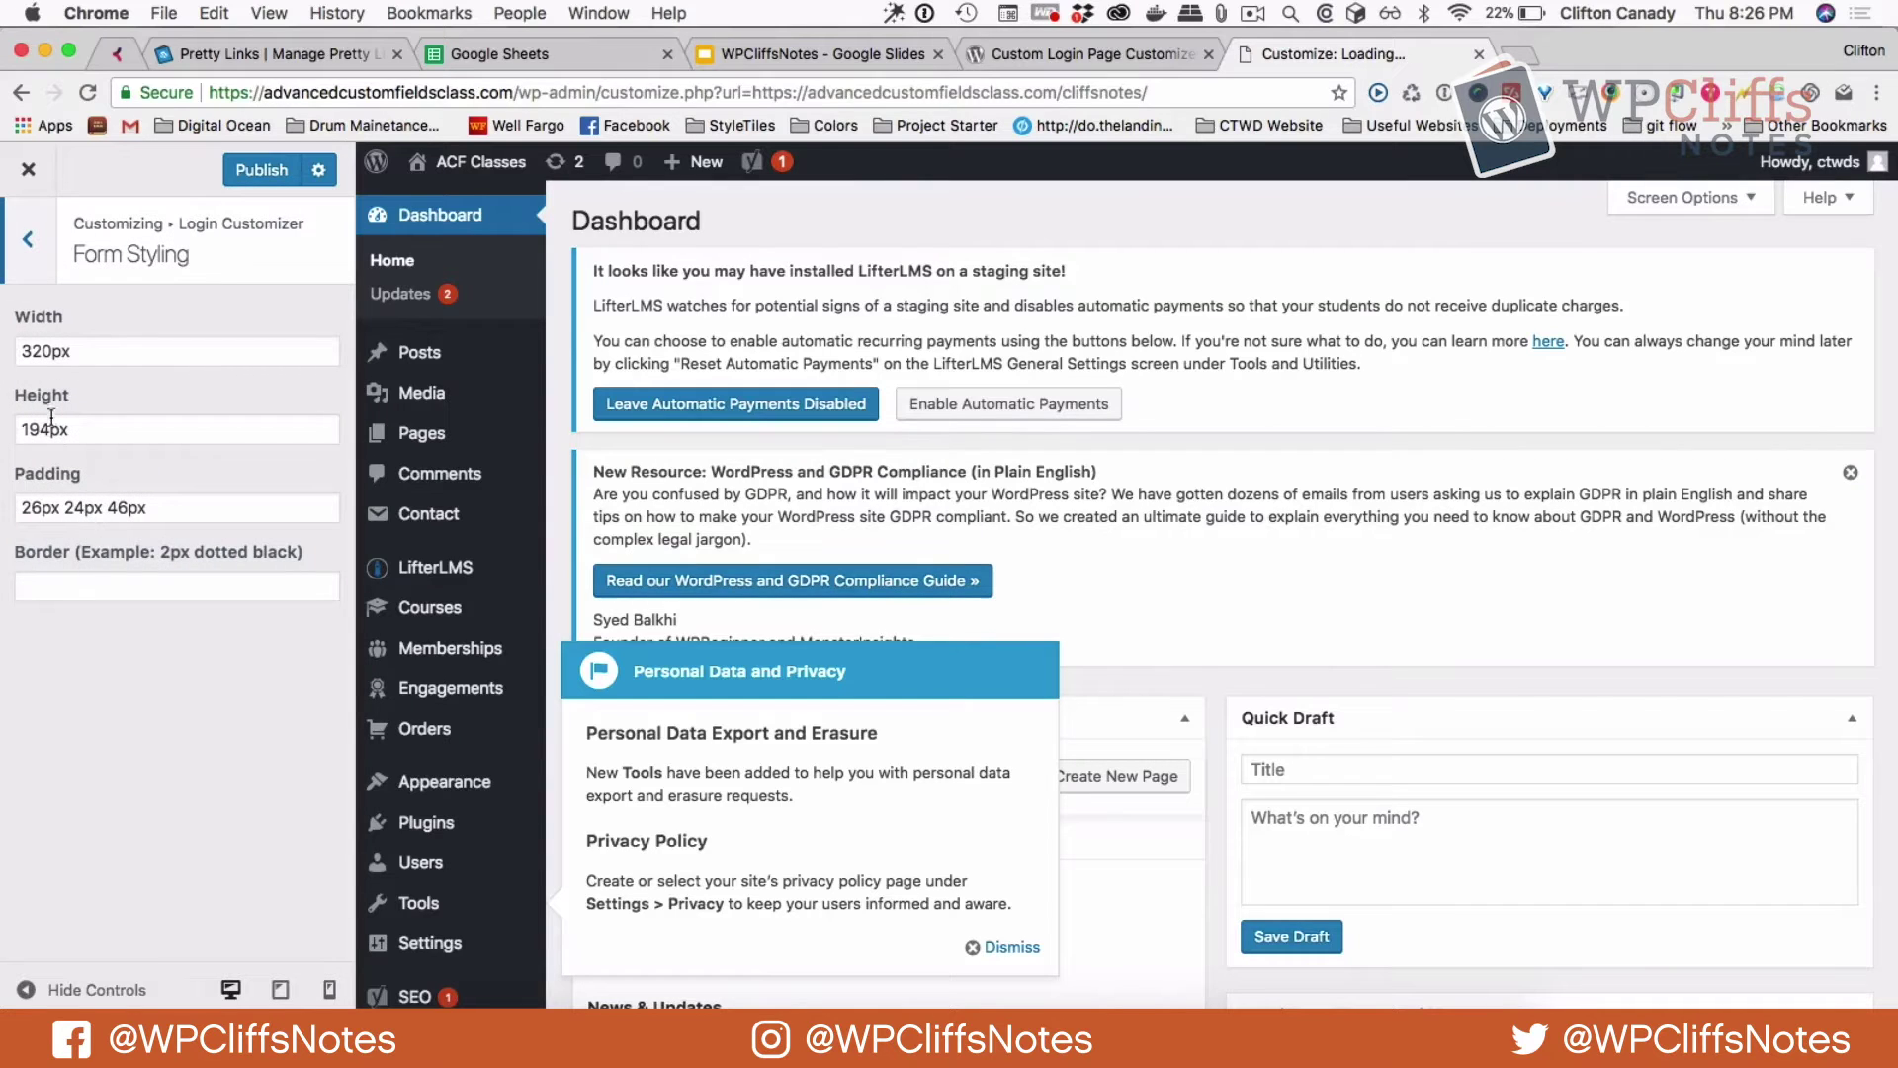
{"action": "left_click", "coordinate": [30, 256]}
Review Fields Styling, Button Styling and Other (Custom CSS), then open the Logo section.
{"action": "left_click", "coordinate": [76, 534]}
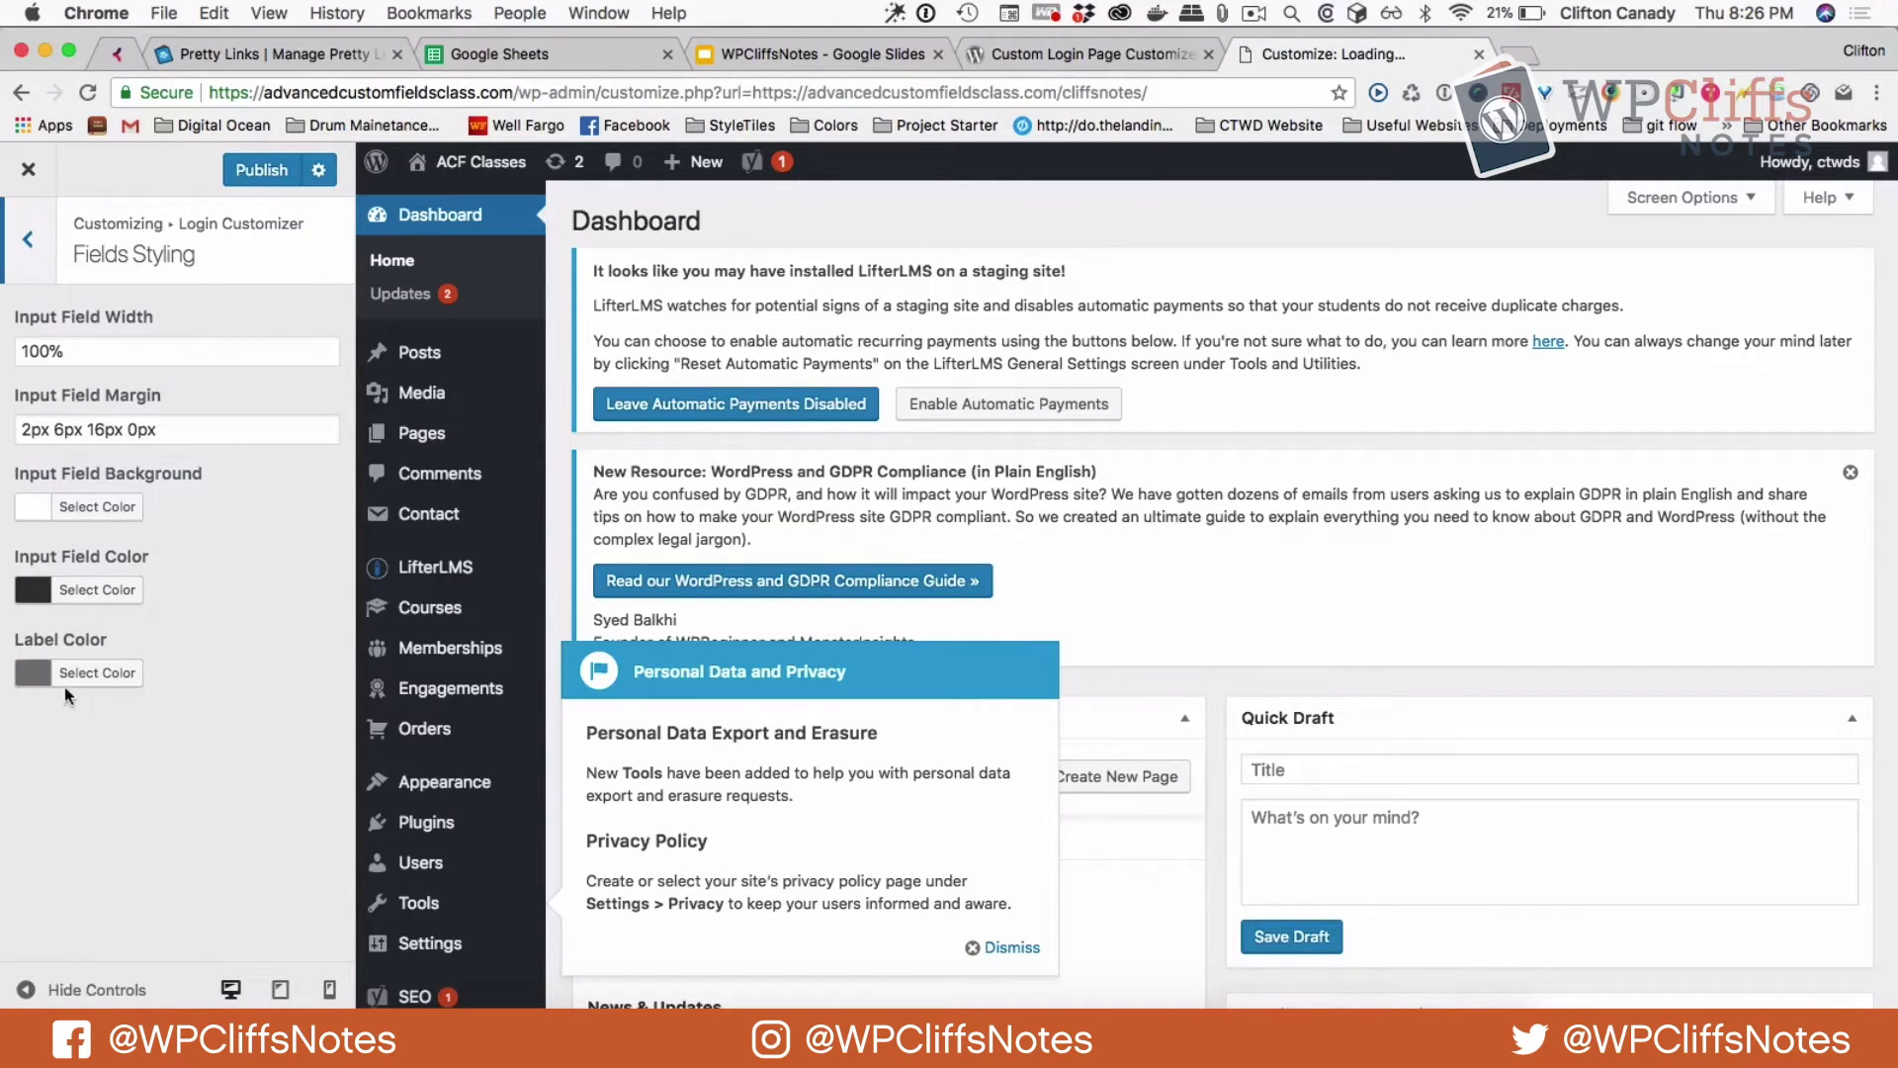
{"action": "left_click", "coordinate": [28, 239]}
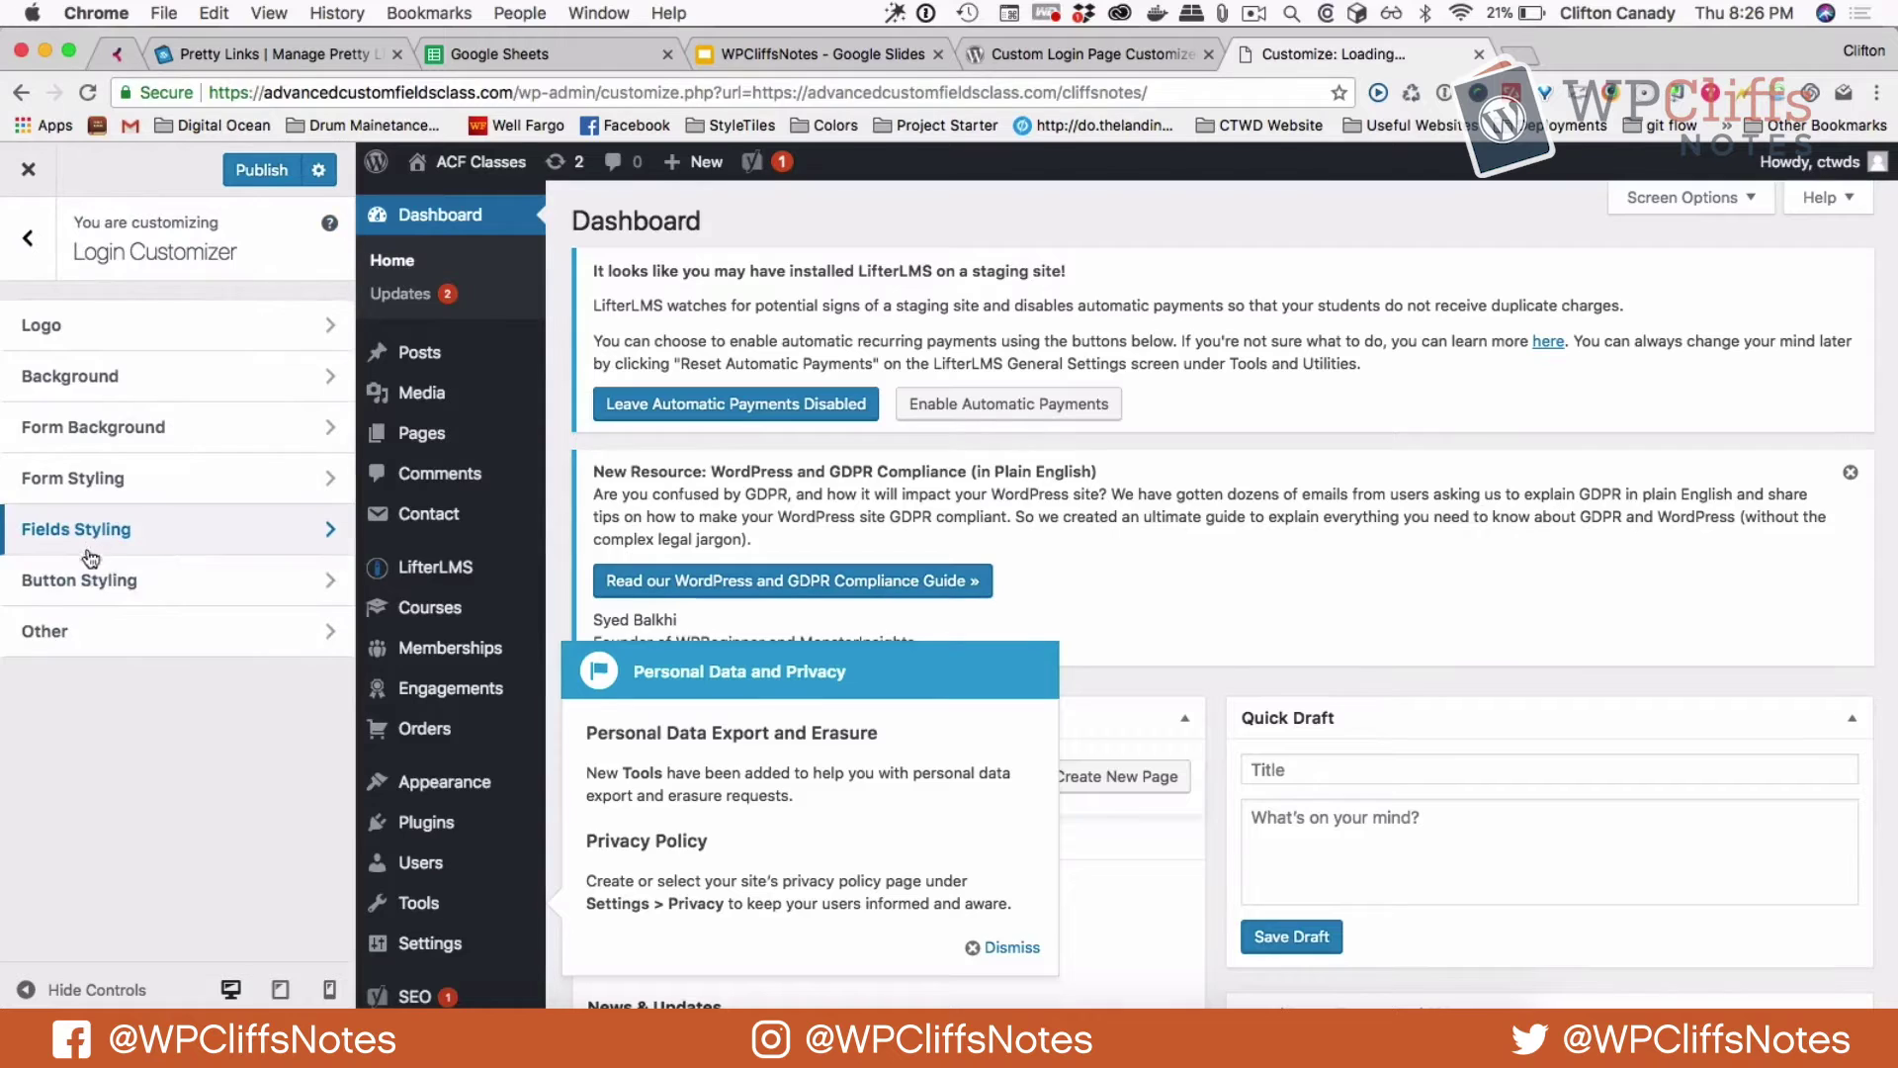
{"action": "left_click", "coordinate": [74, 593]}
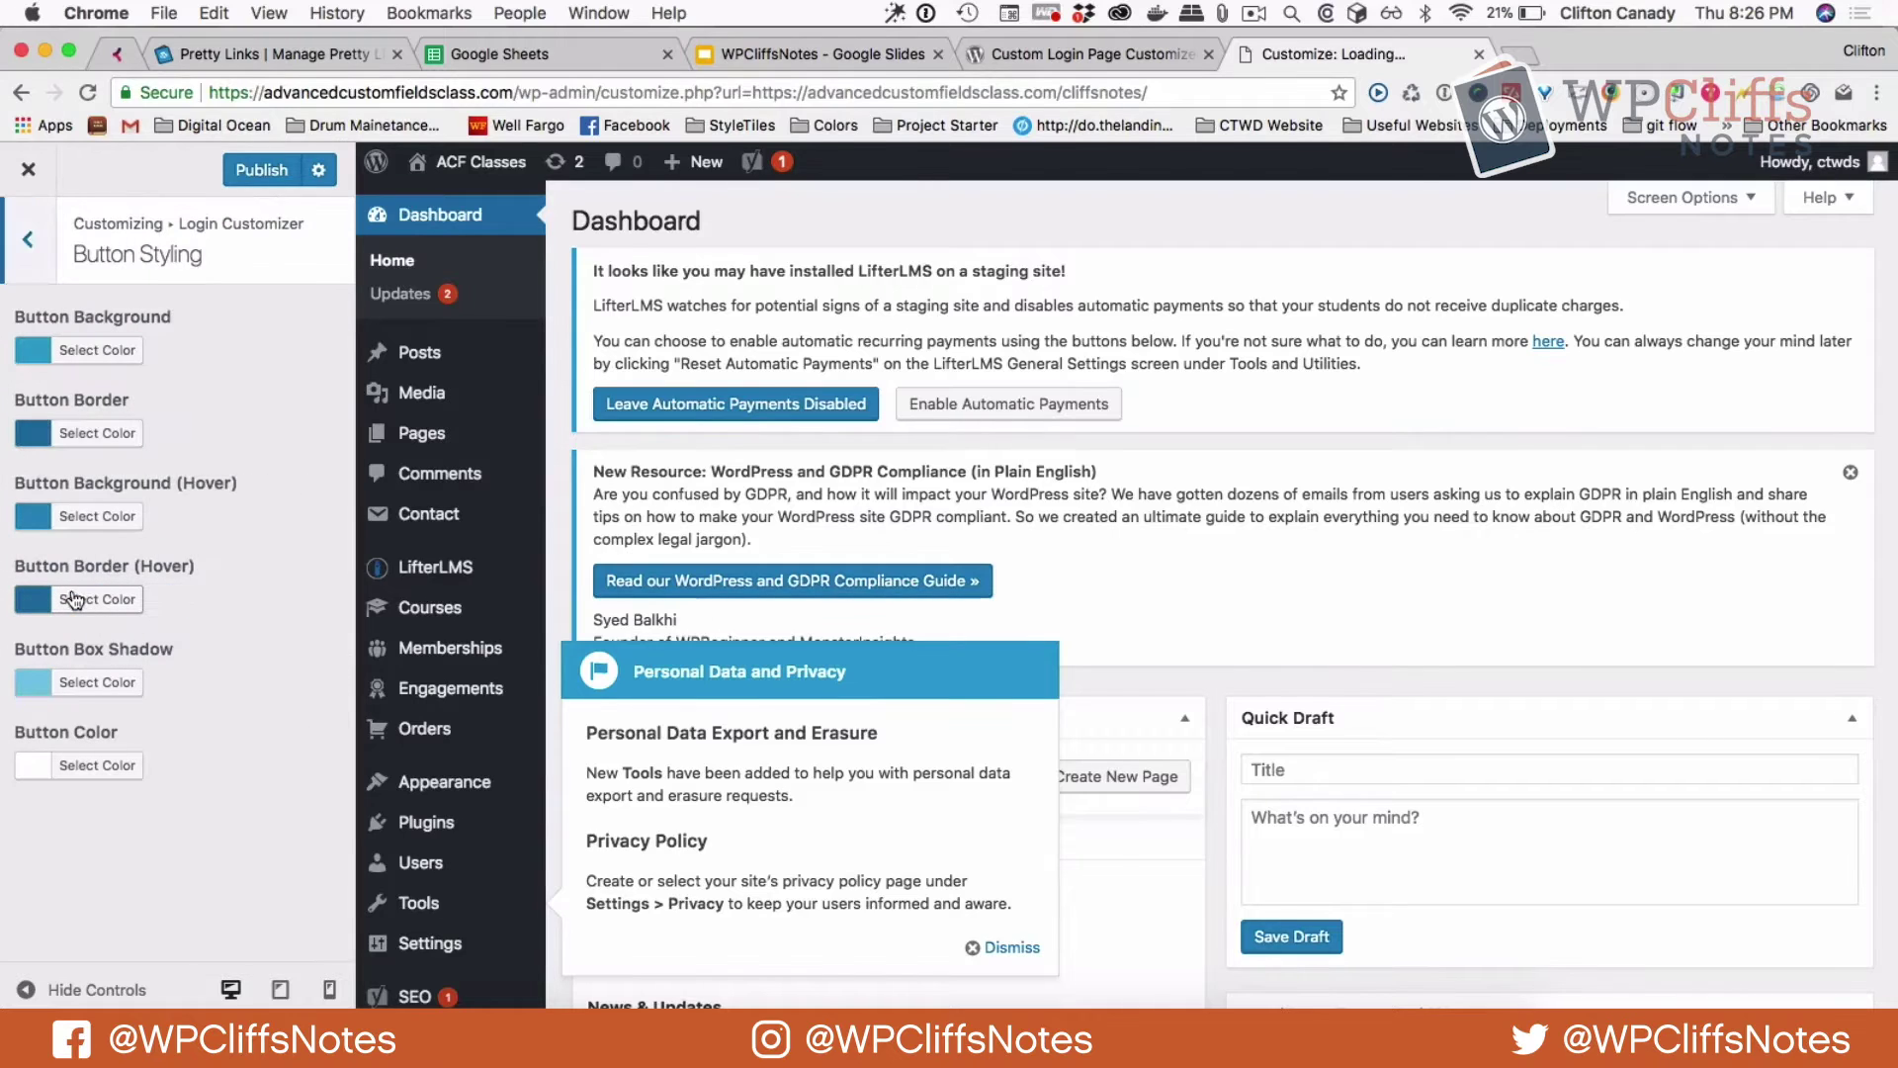
{"action": "left_click", "coordinate": [28, 239]}
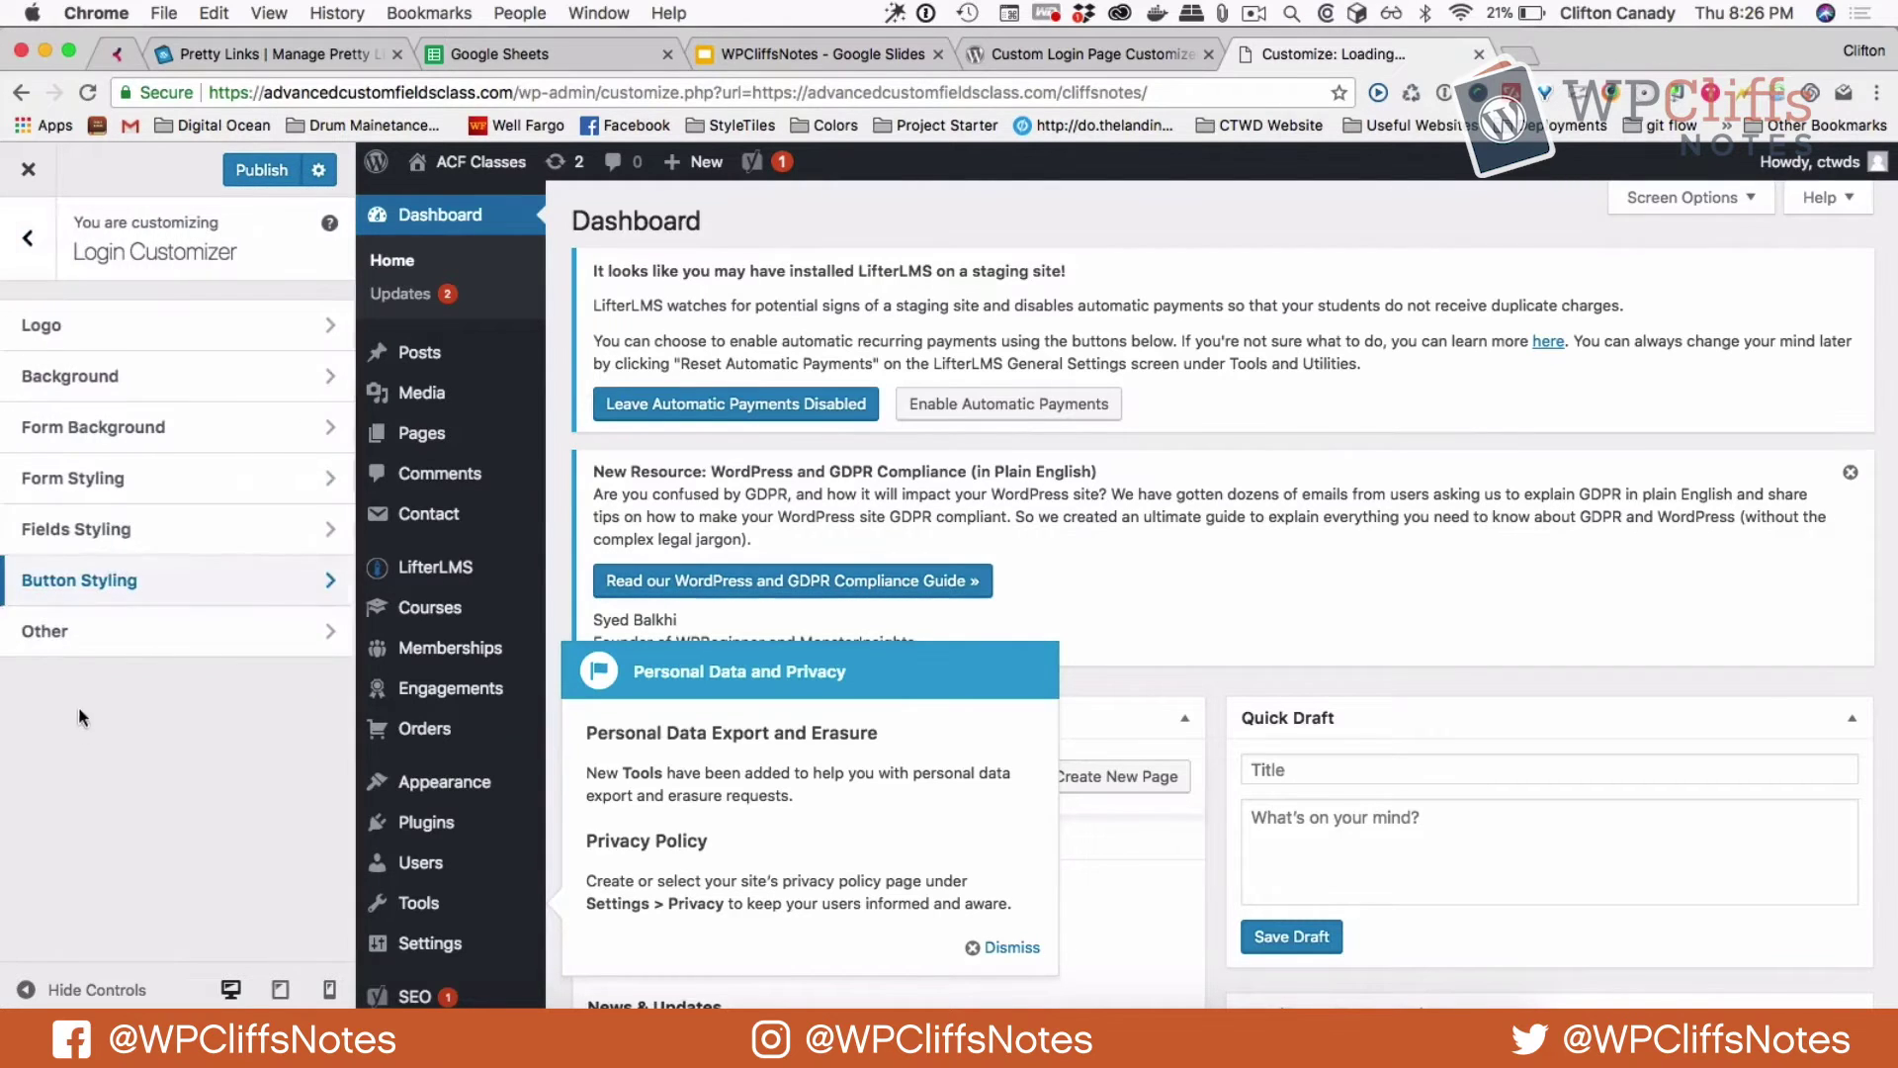
{"action": "left_click", "coordinate": [63, 631]}
{"action": "left_click", "coordinate": [103, 549]}
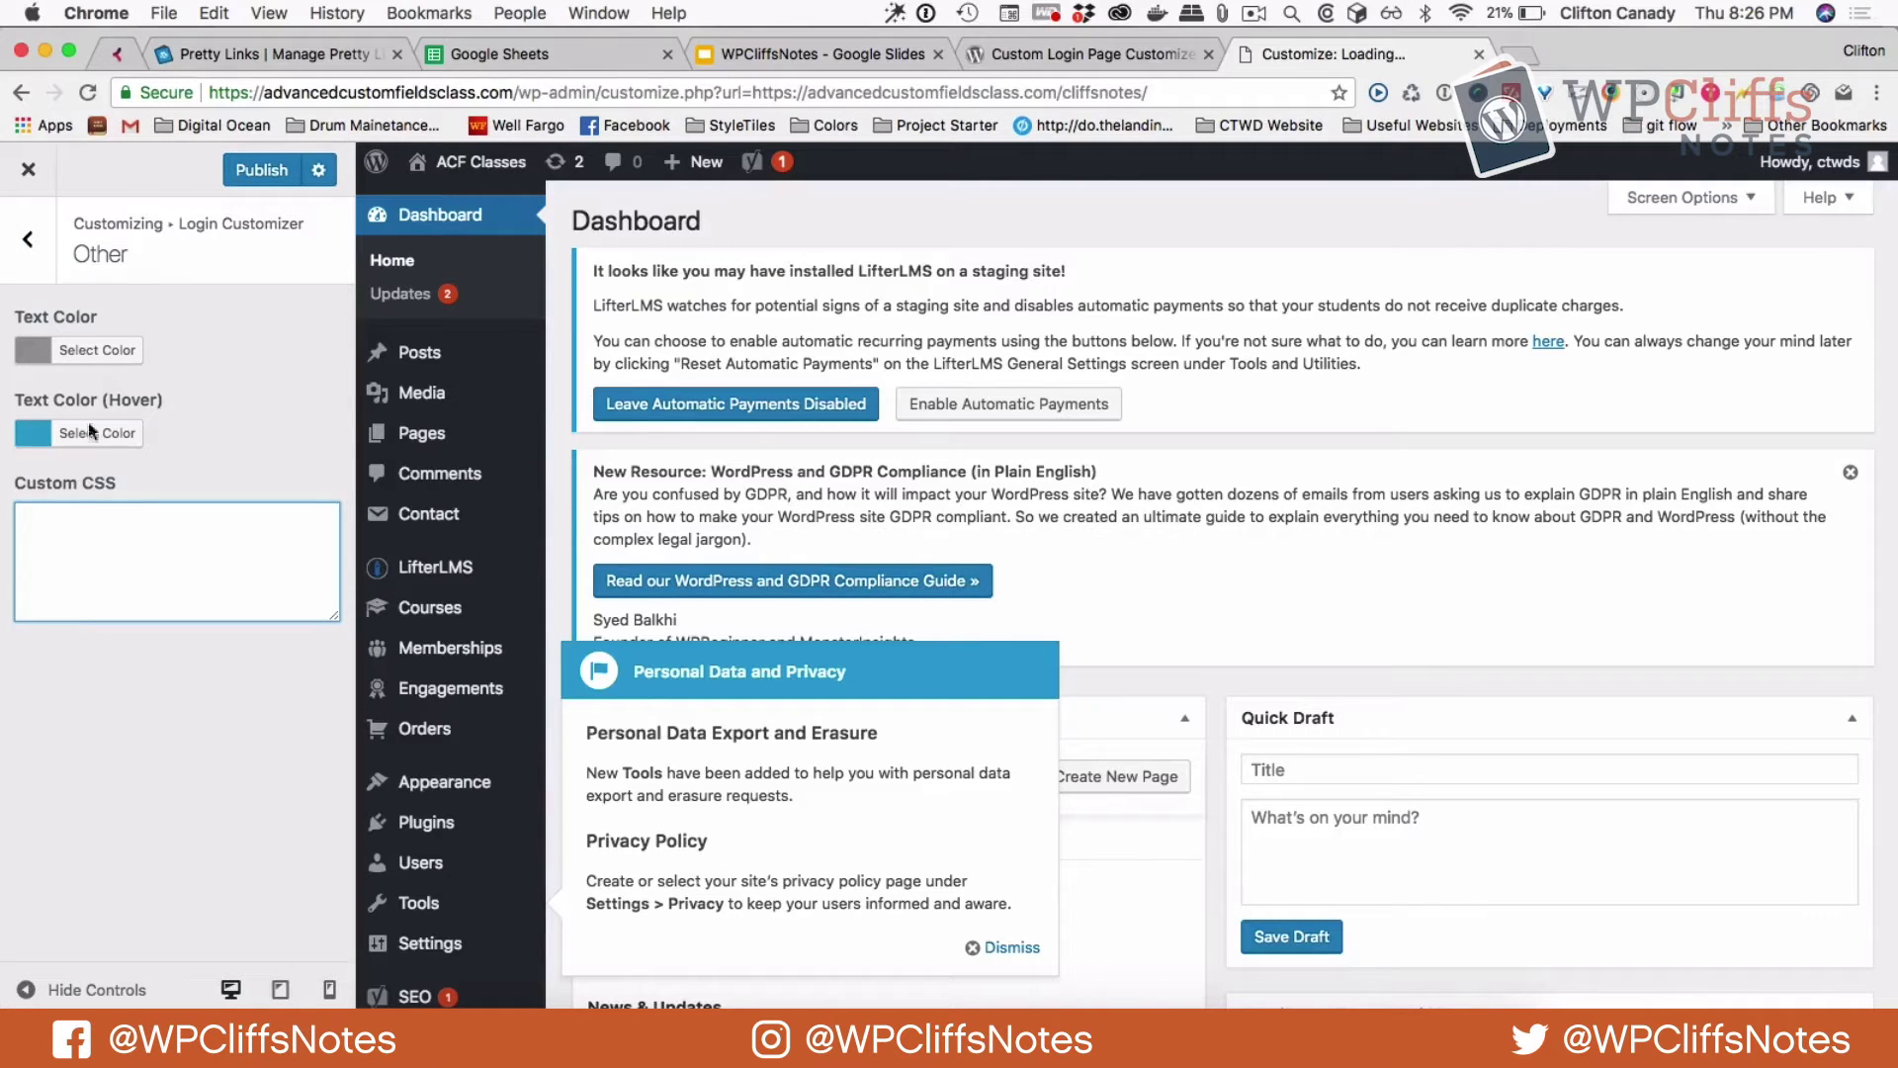
{"action": "left_click", "coordinate": [28, 240]}
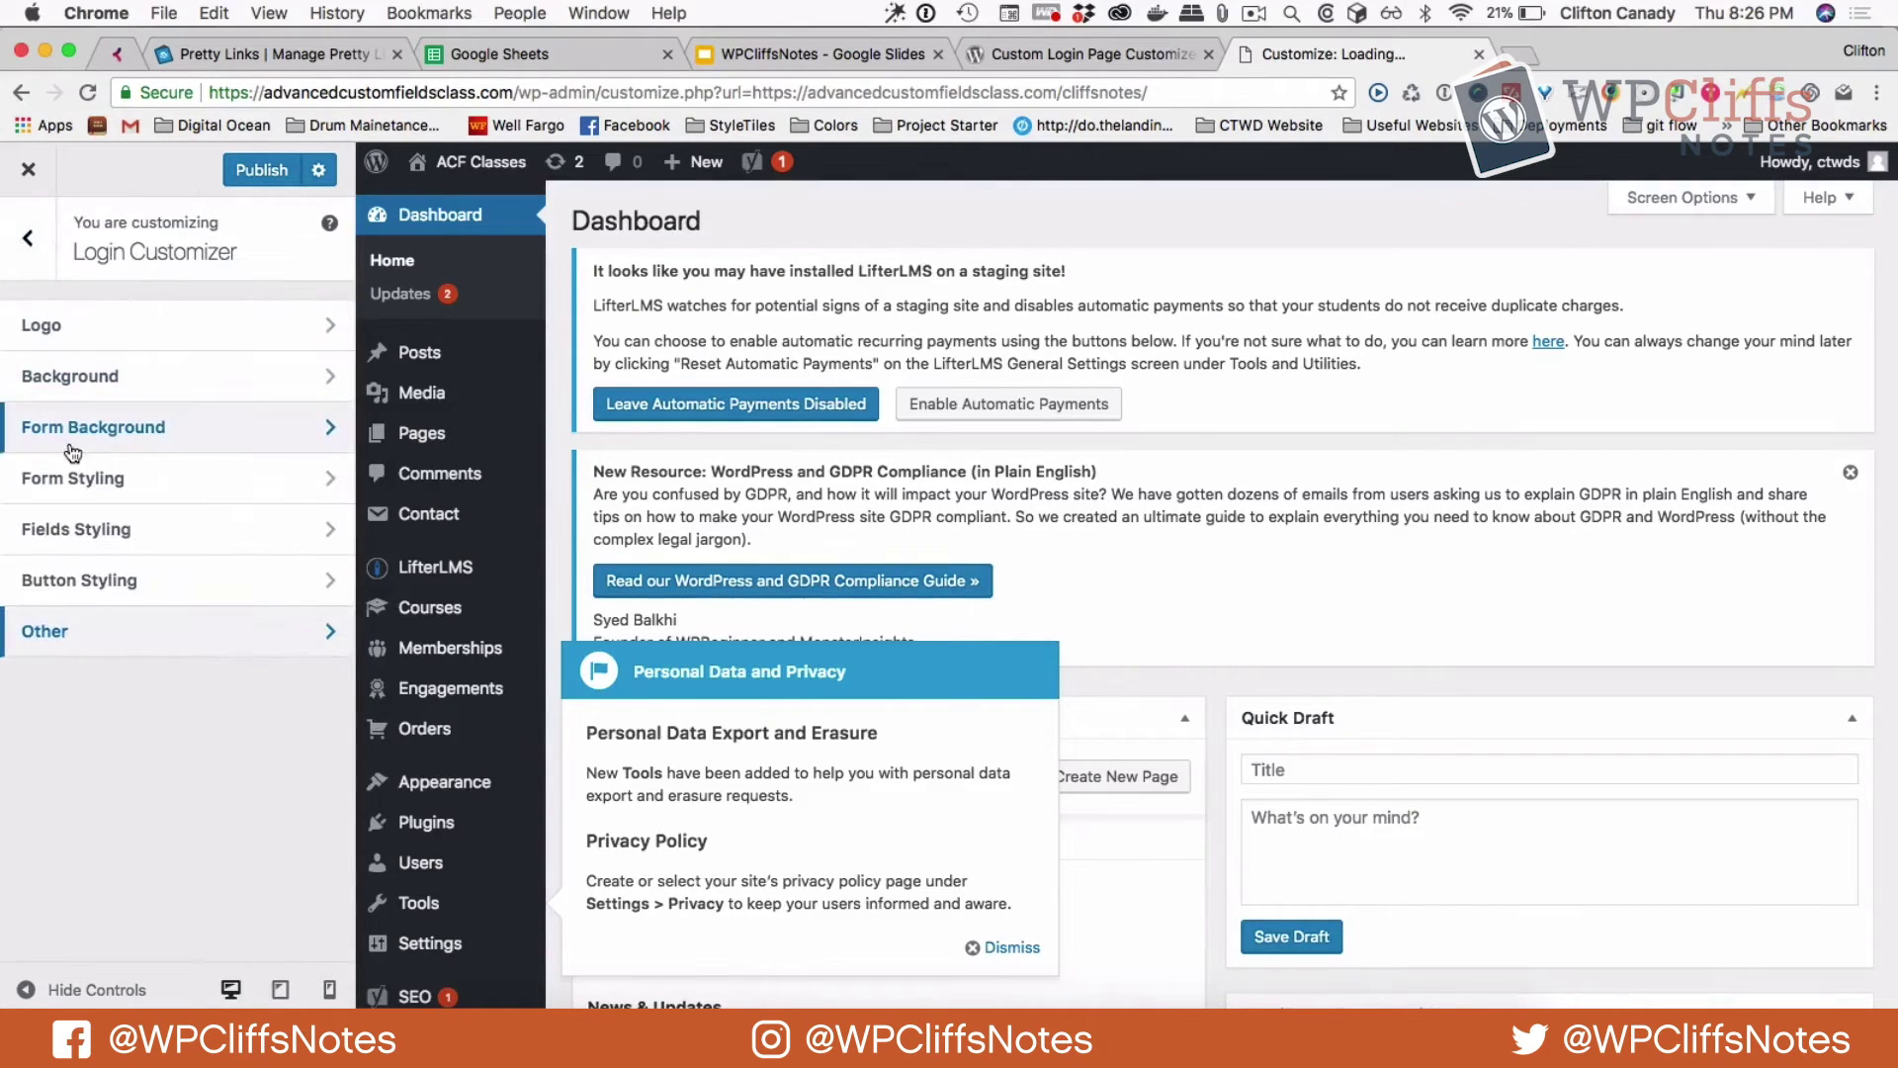
{"action": "left_click", "coordinate": [97, 376]}
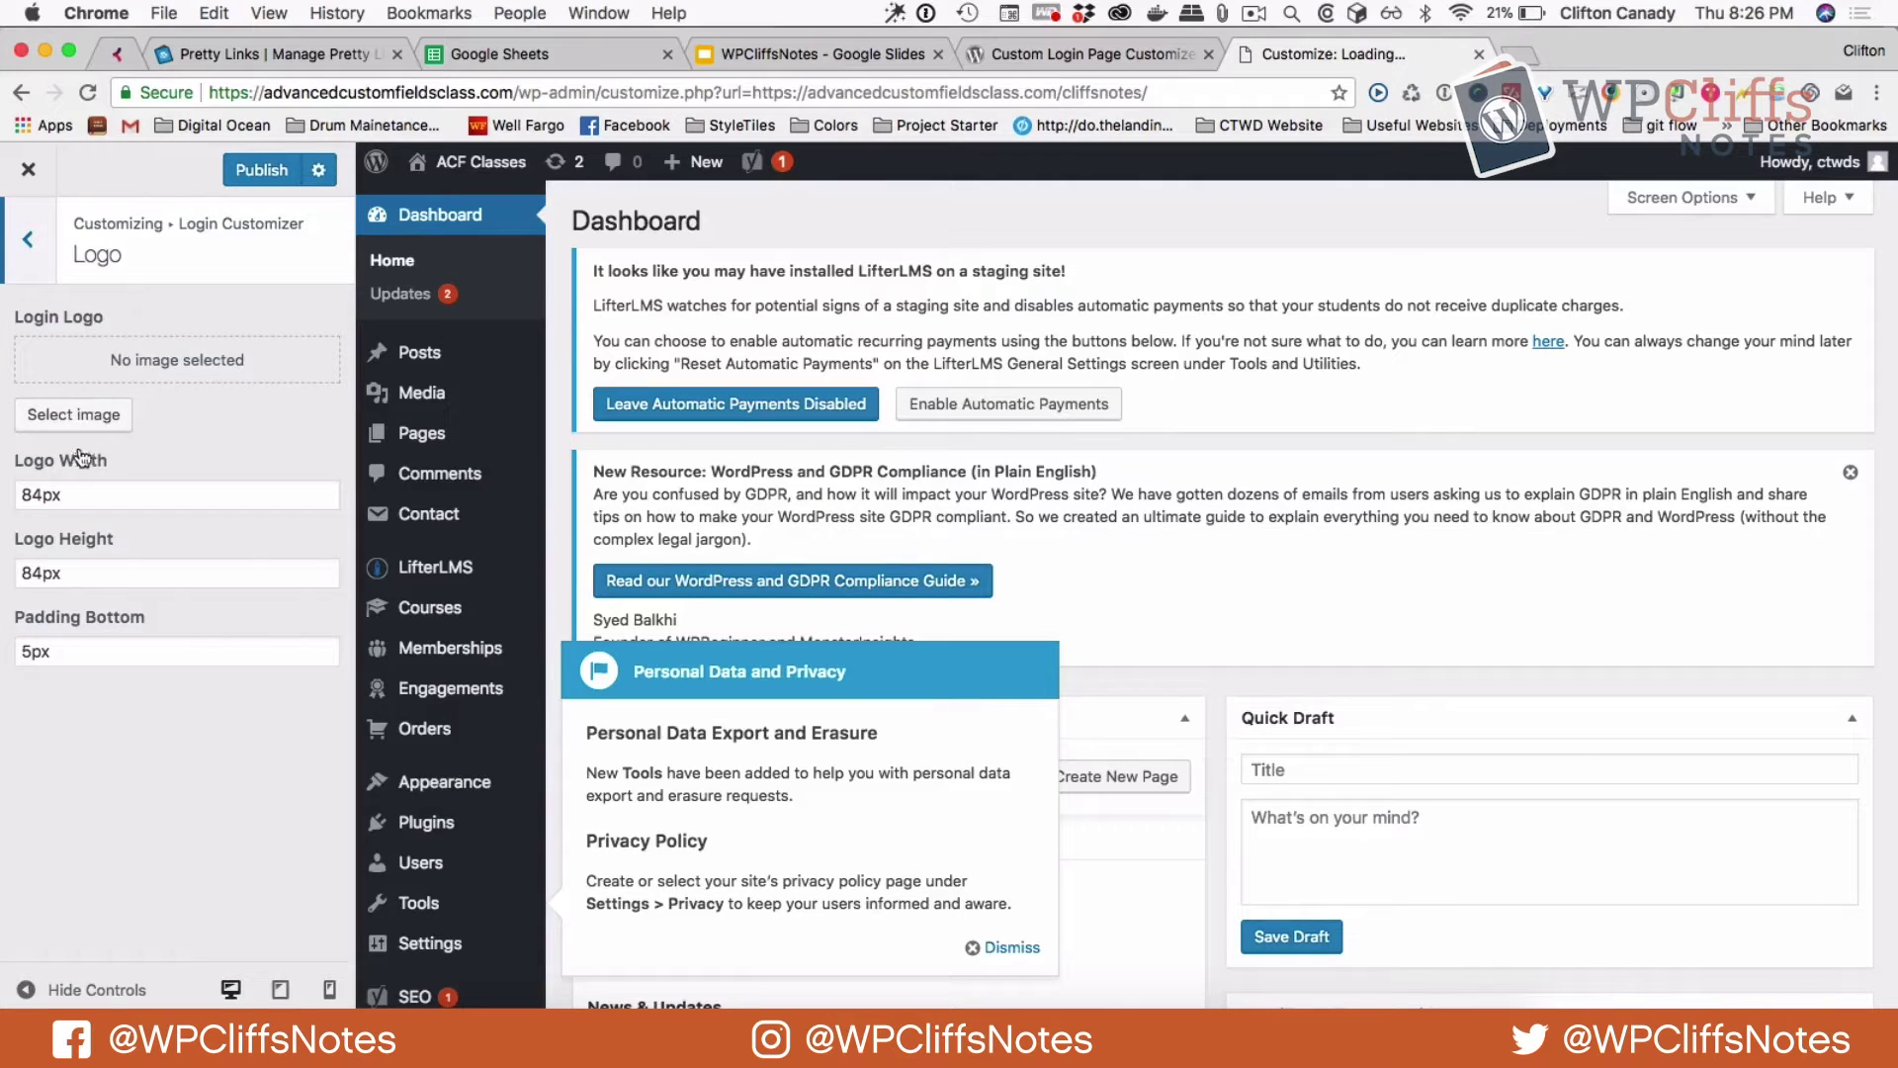
Set the login logo to wpcn-navy-white-logo.svg from the Media Library and publish.
{"action": "left_click", "coordinate": [71, 415]}
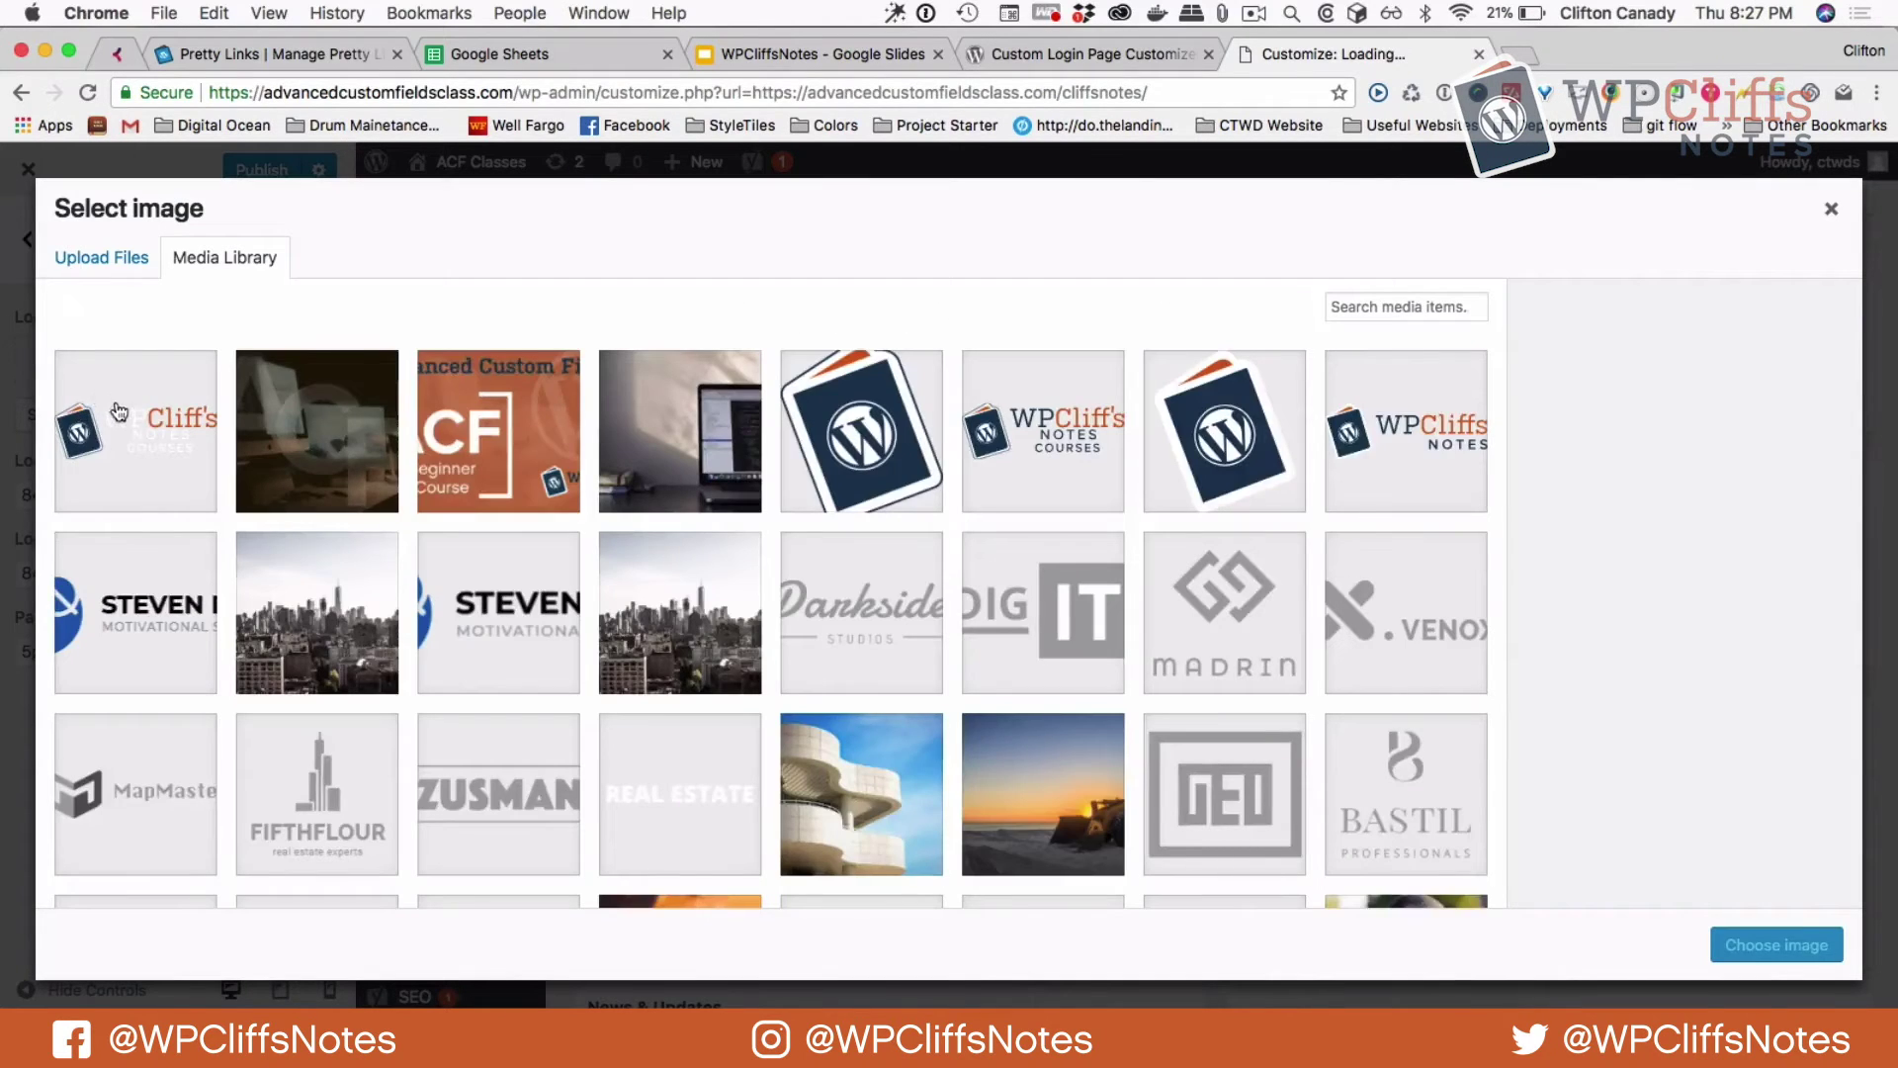
{"action": "left_click", "coordinate": [119, 414]}
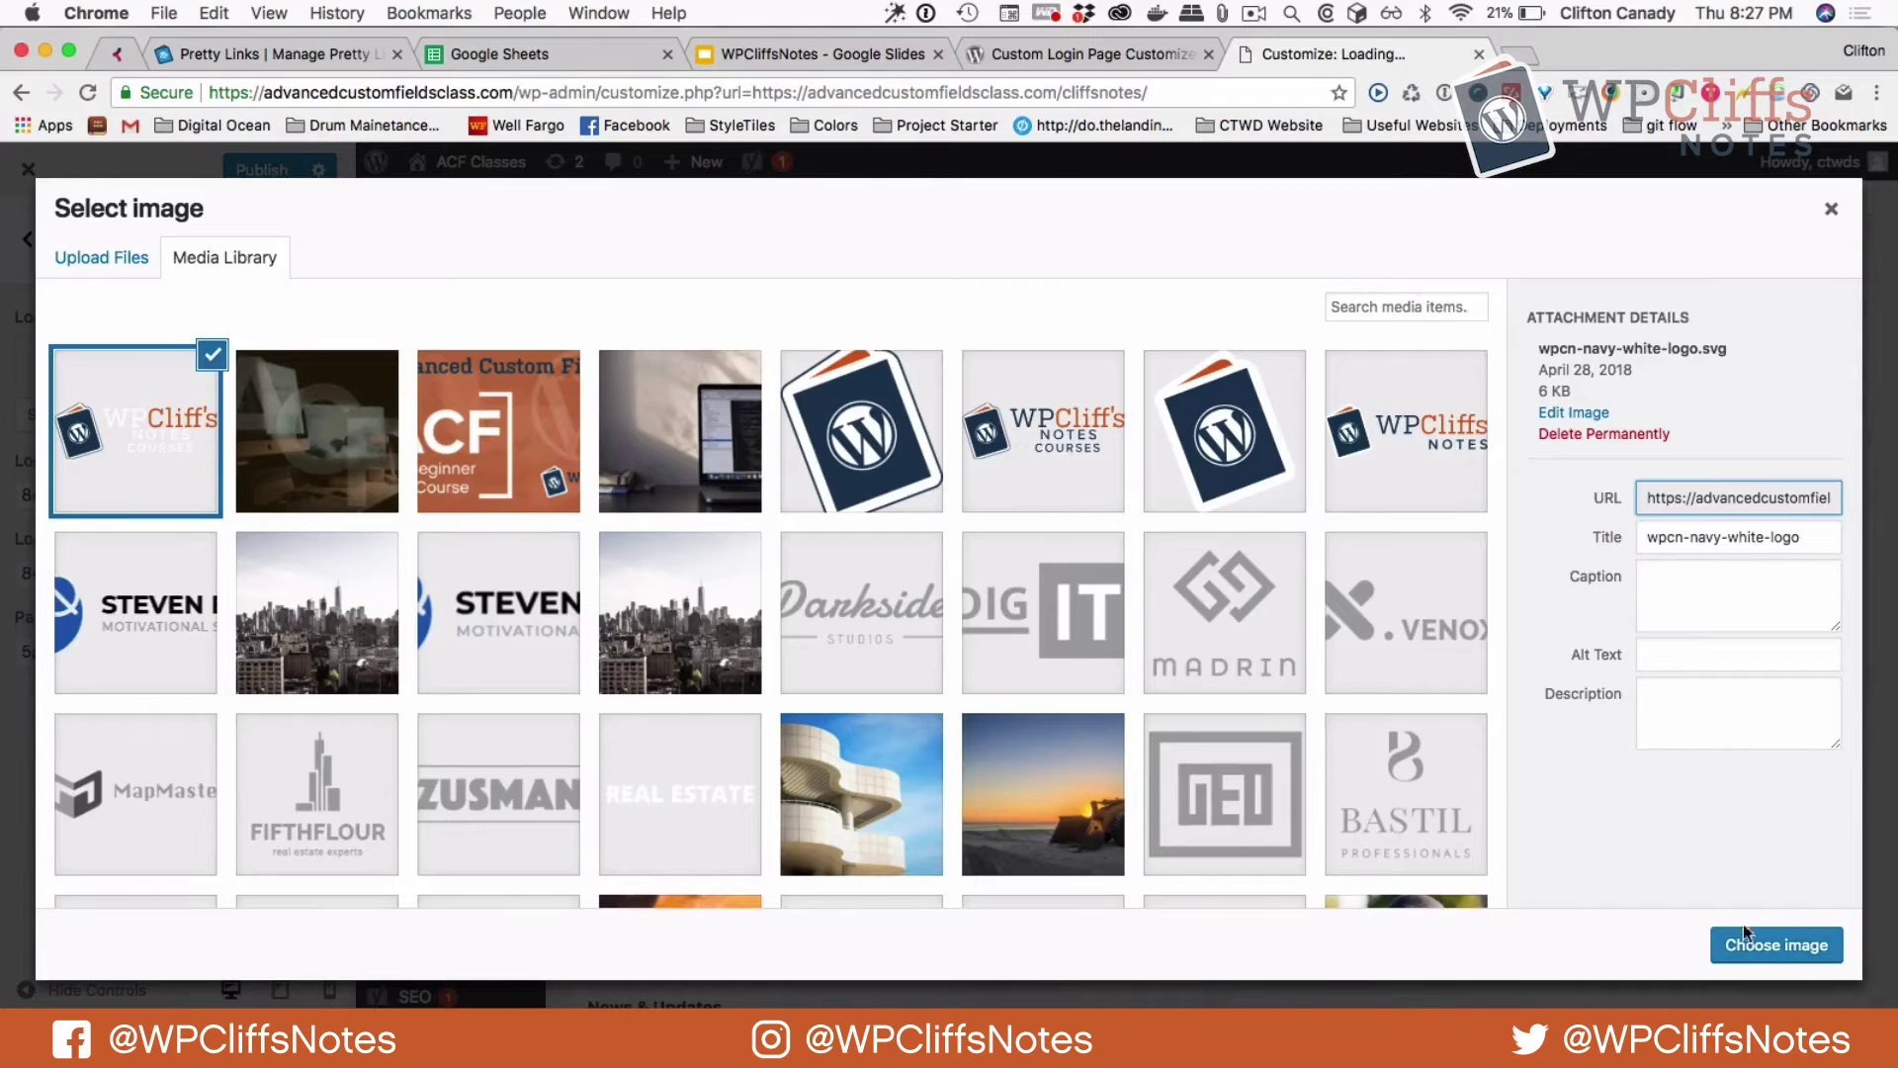
{"action": "left_click", "coordinate": [1789, 951]}
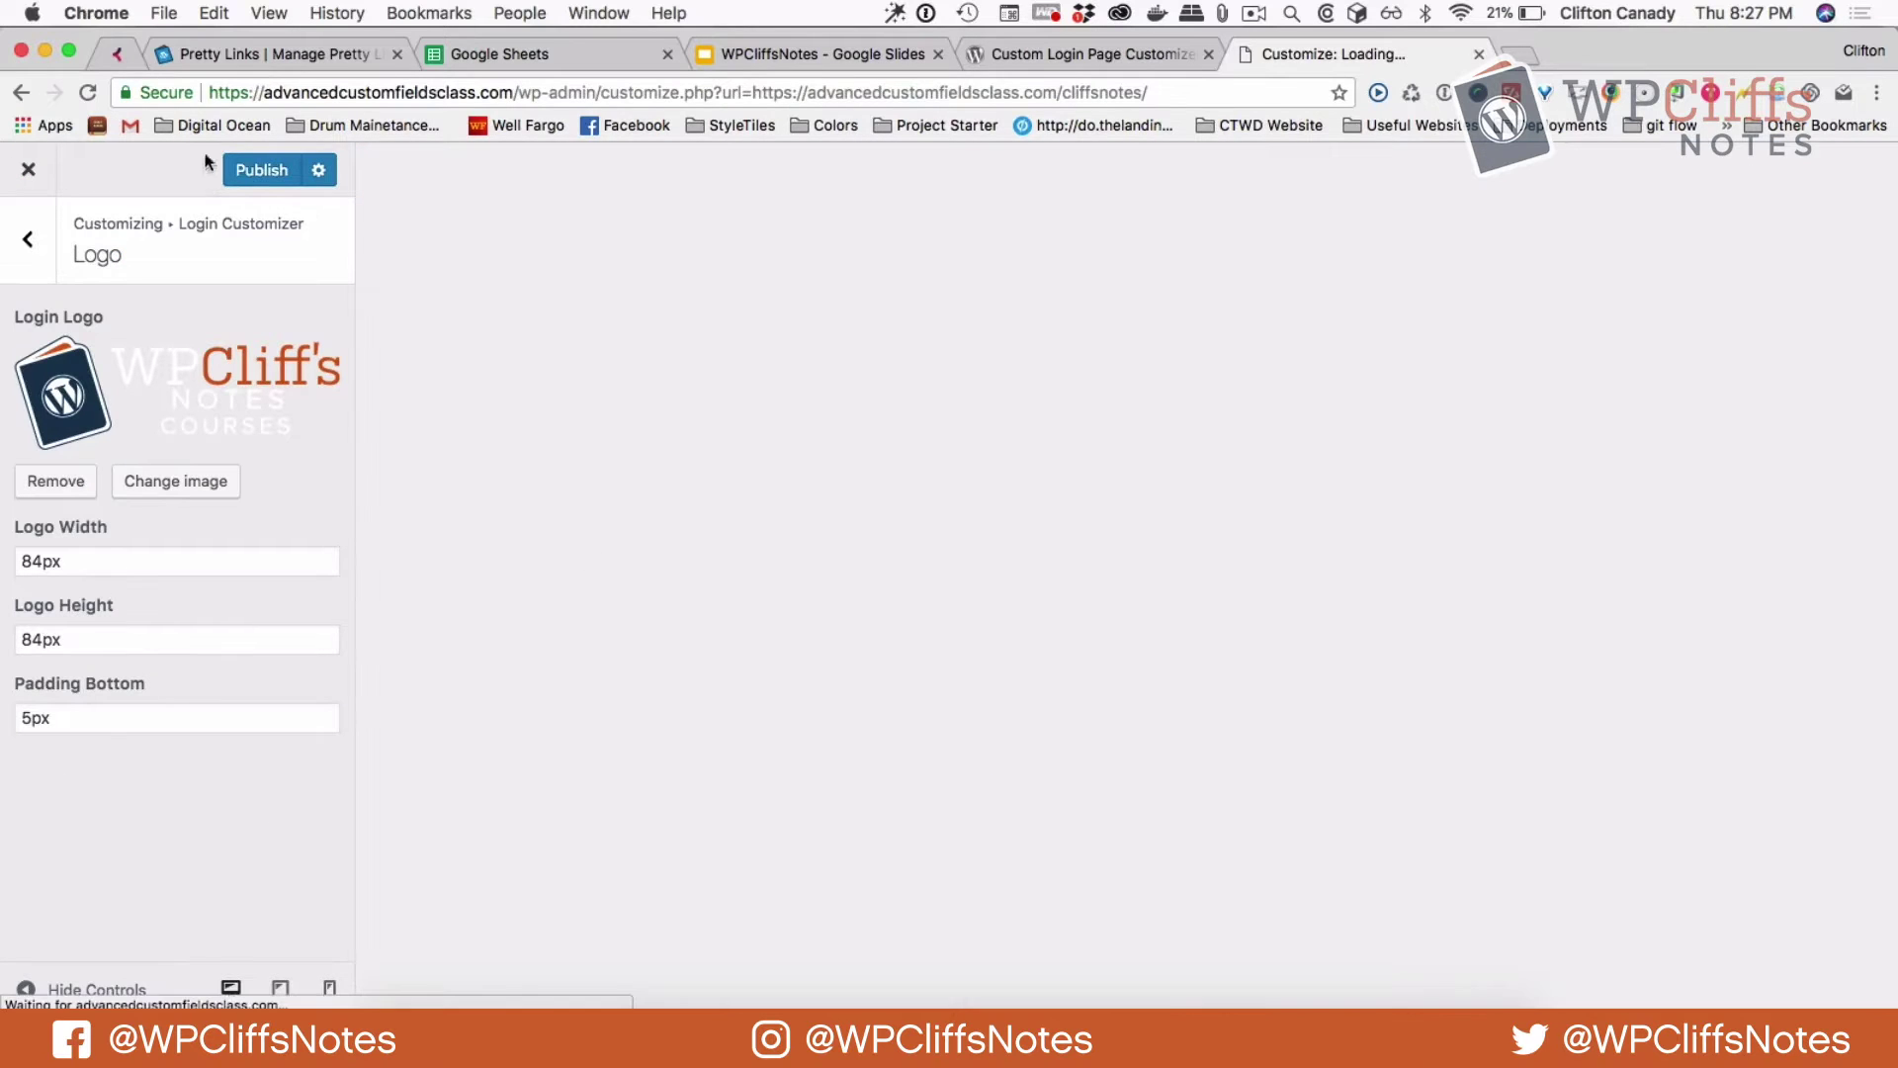
{"action": "left_click", "coordinate": [258, 170]}
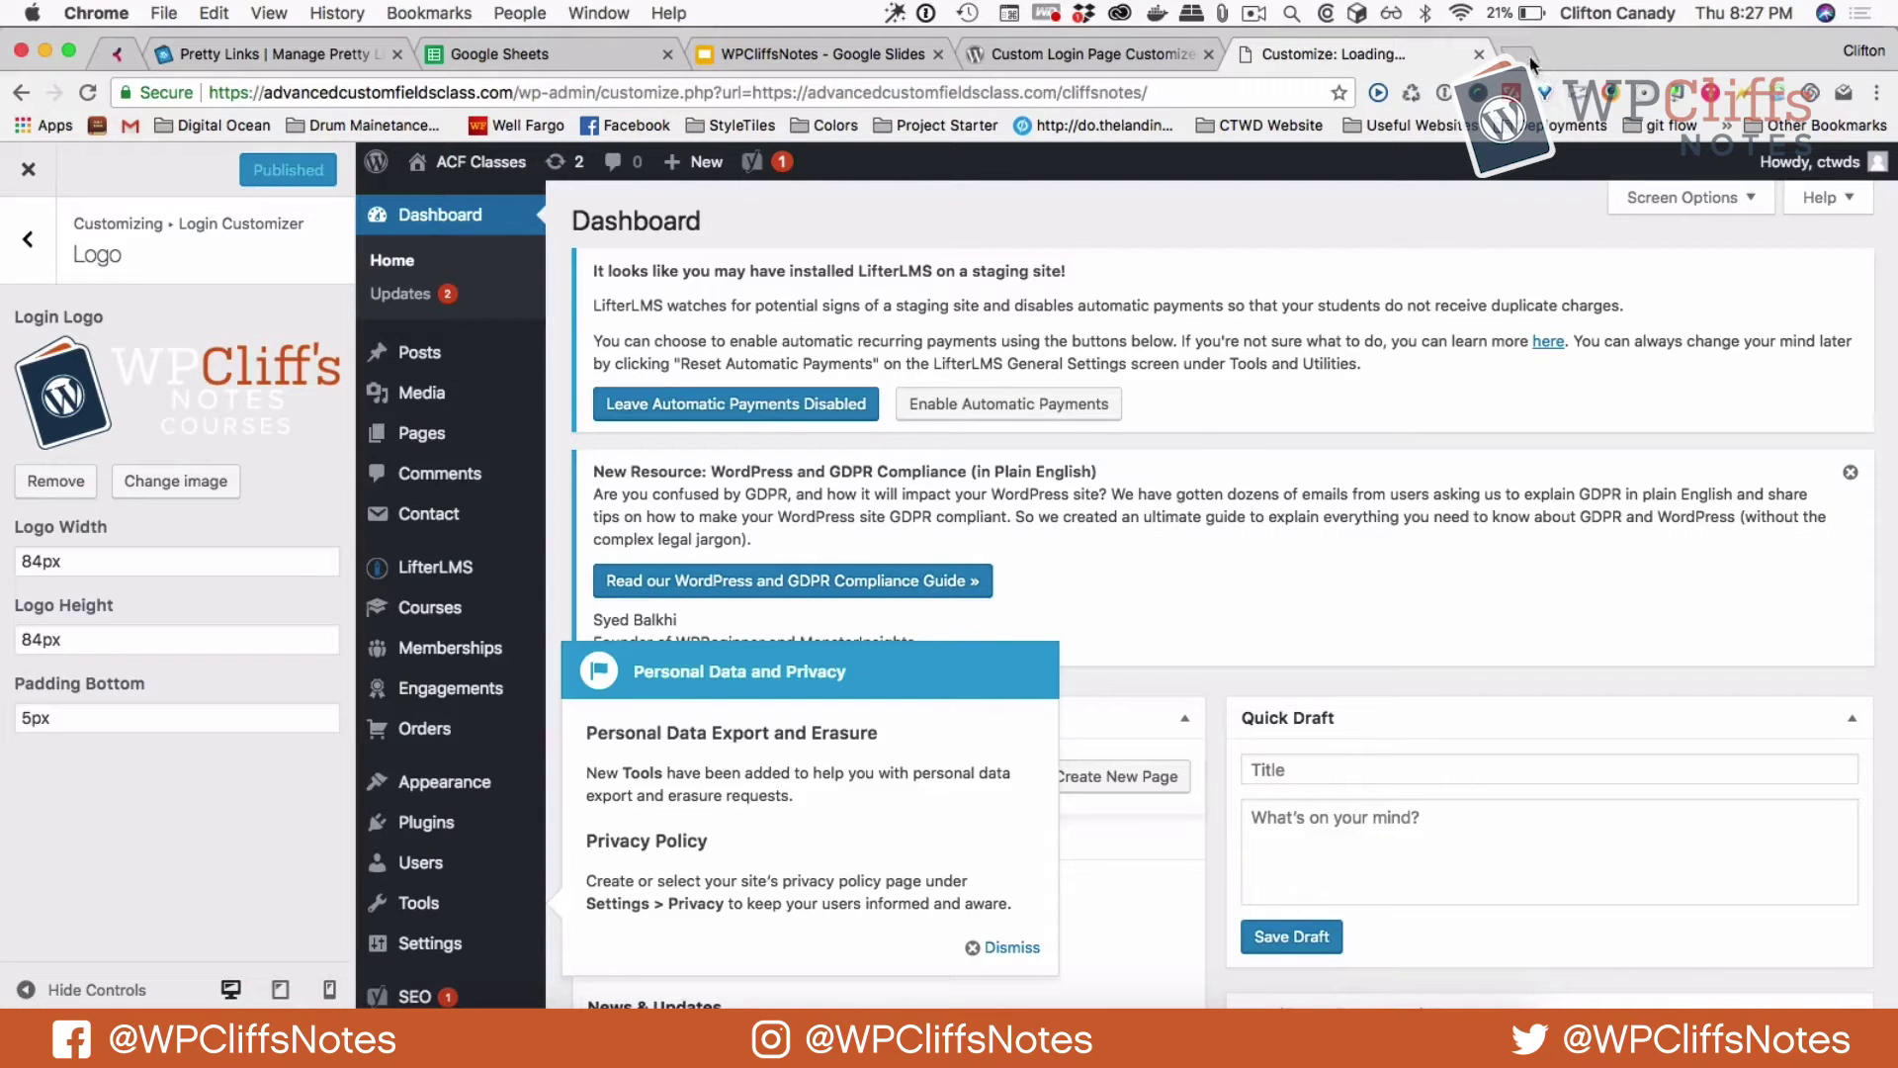
In a new incognito window, load the acfclass.local /cliffsnotes/ login page.
{"action": "left_click", "coordinate": [1876, 92]}
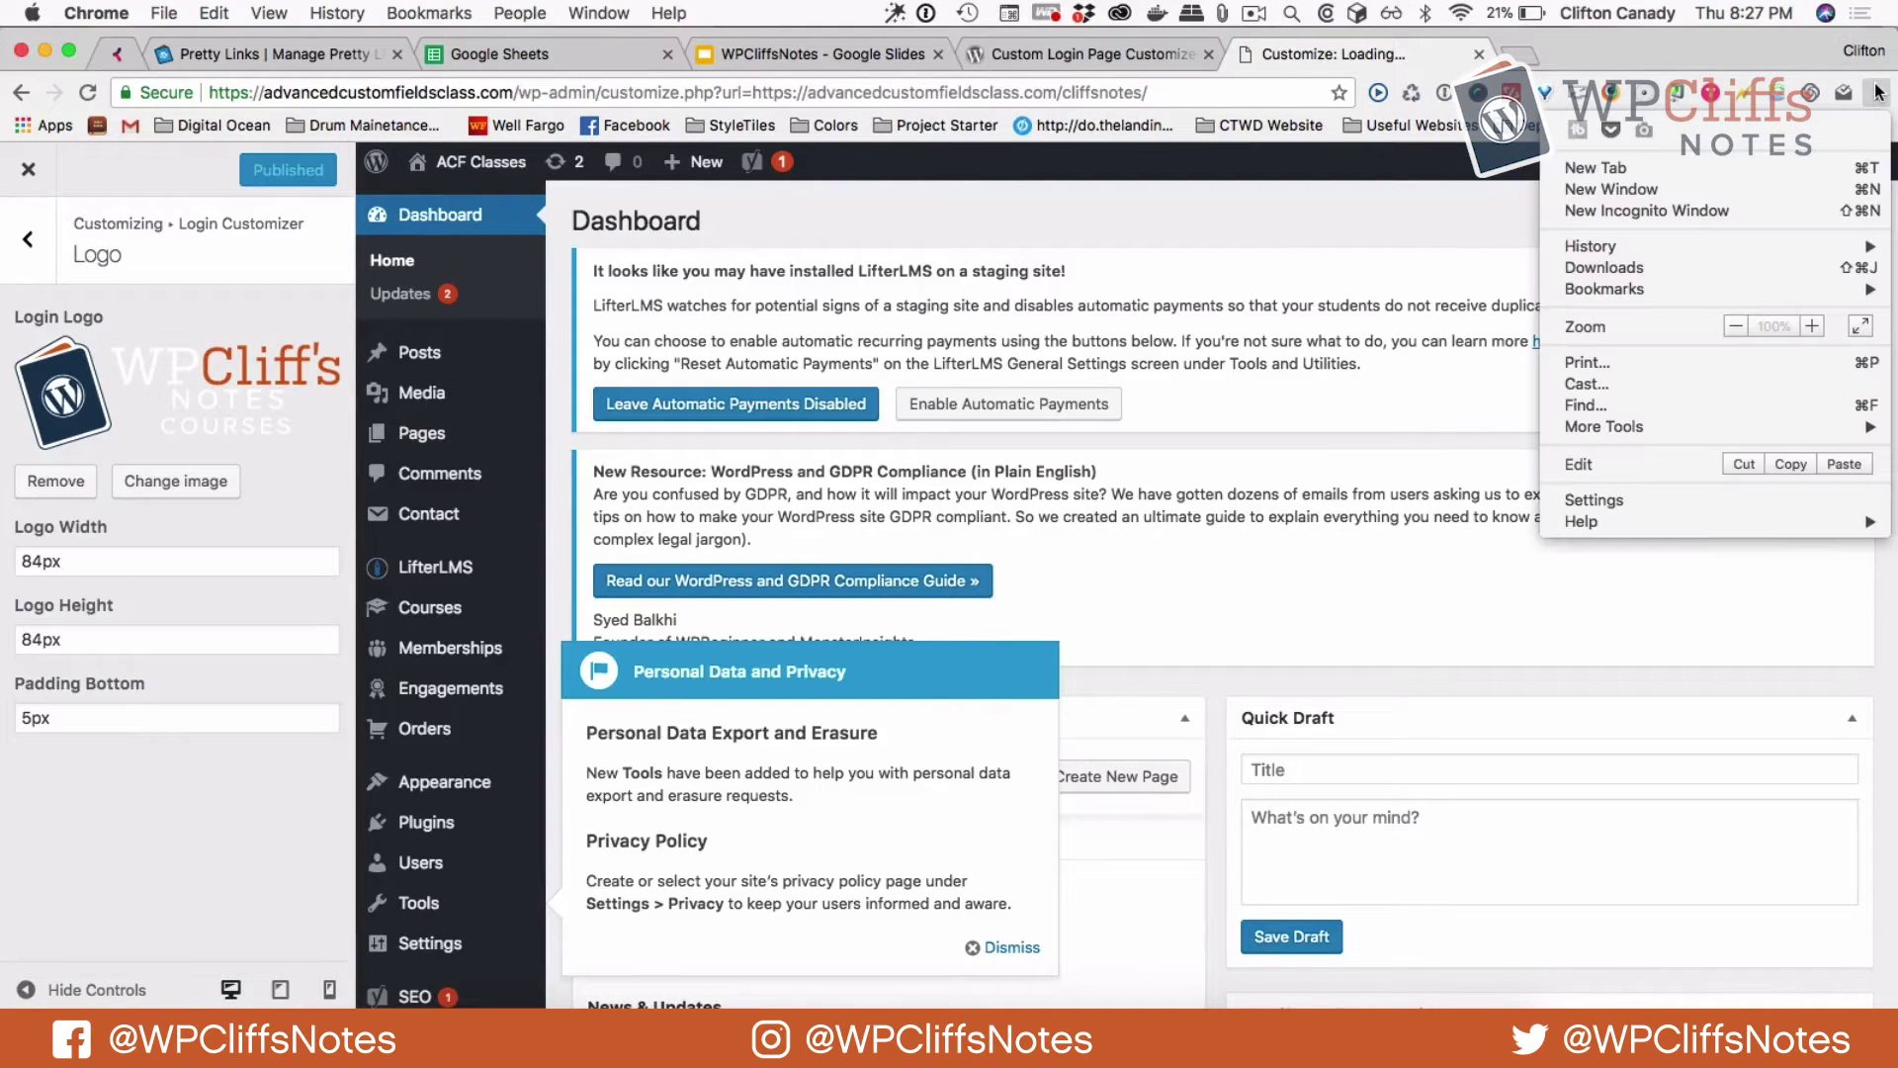
{"action": "left_click", "coordinate": [1637, 210]}
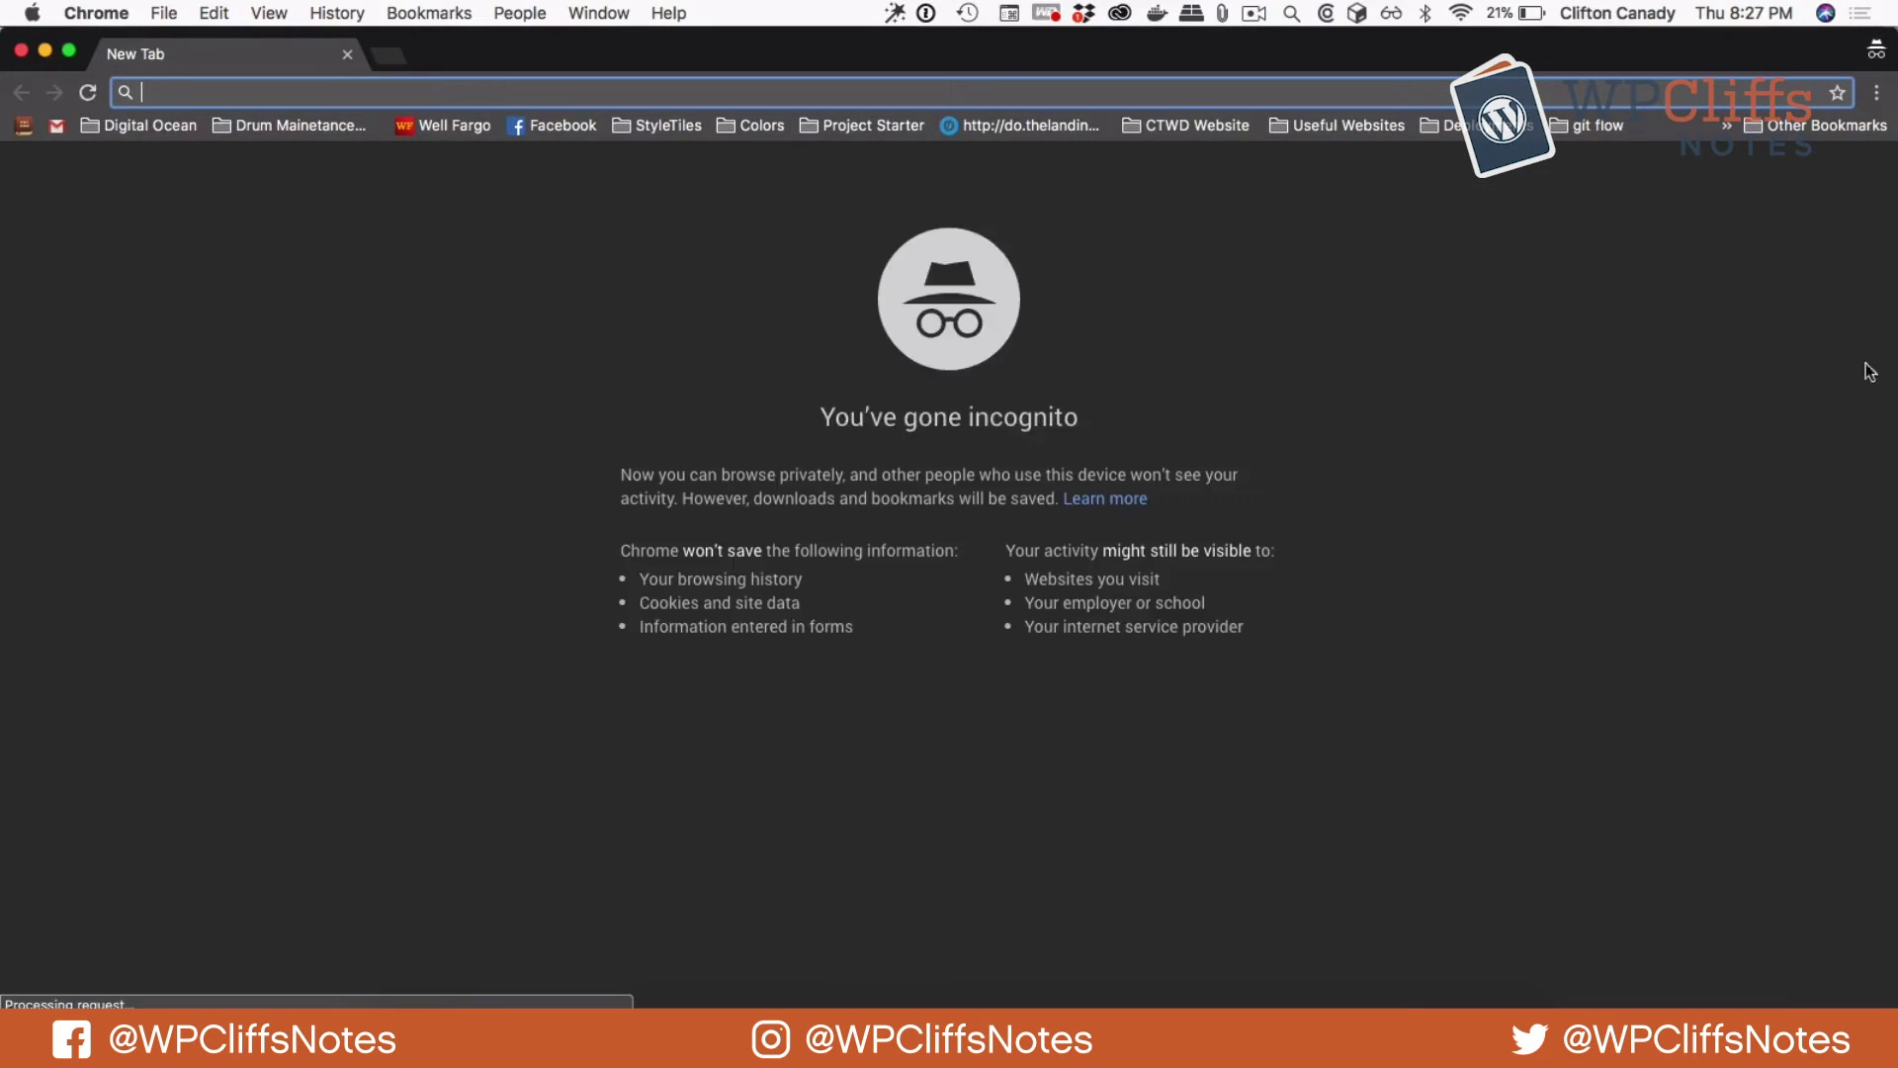
{"action": "left_click_drag", "start_coordinate": [1651, 50], "coordinate": [1712, 49]}
{"action": "type", "text": "acfclass.local/wp-a"}
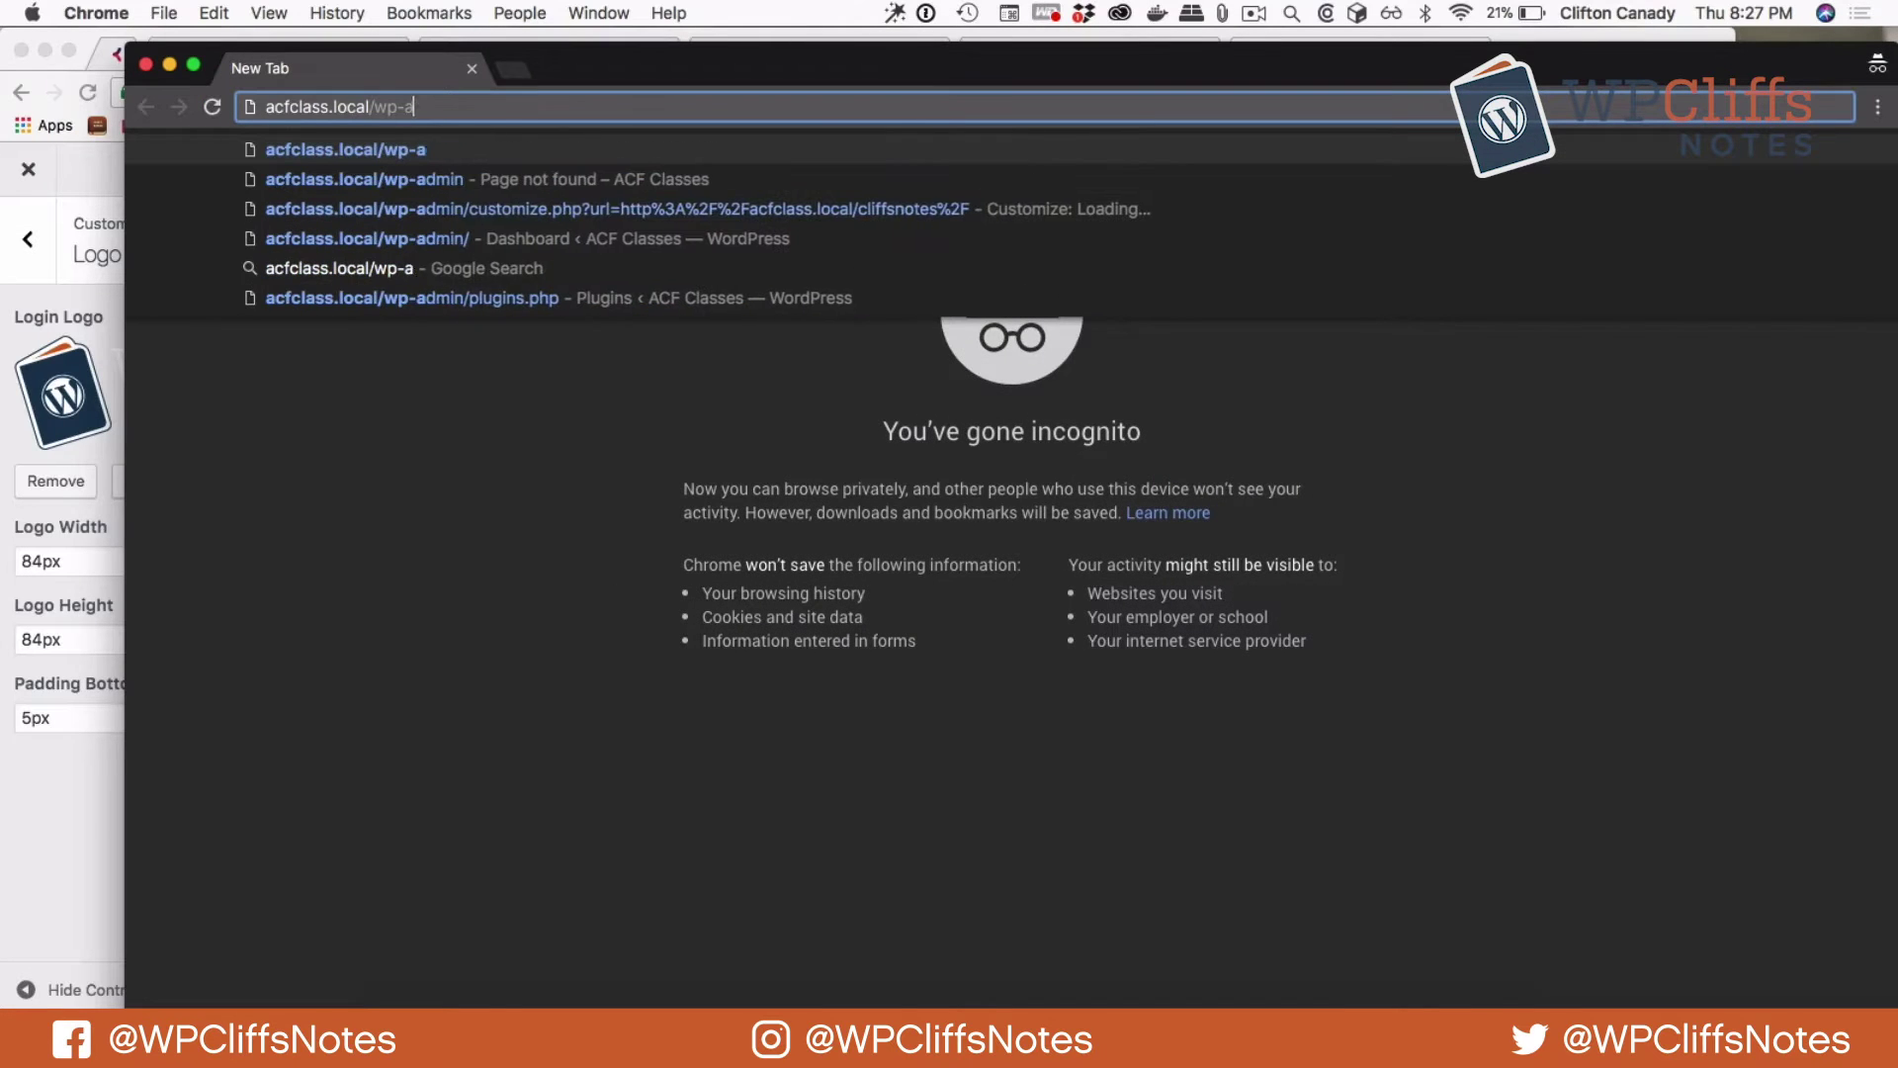
{"action": "key", "text": "BackSpace"}
{"action": "key", "text": "BackSpace"}
{"action": "key", "text": "BackSpace"}
{"action": "key", "text": "BackSpace"}
{"action": "key", "text": "BackSpace"}
{"action": "key", "text": "BackSpace"}
{"action": "key", "text": "BackSpace"}
{"action": "key", "text": "BackSpace"}
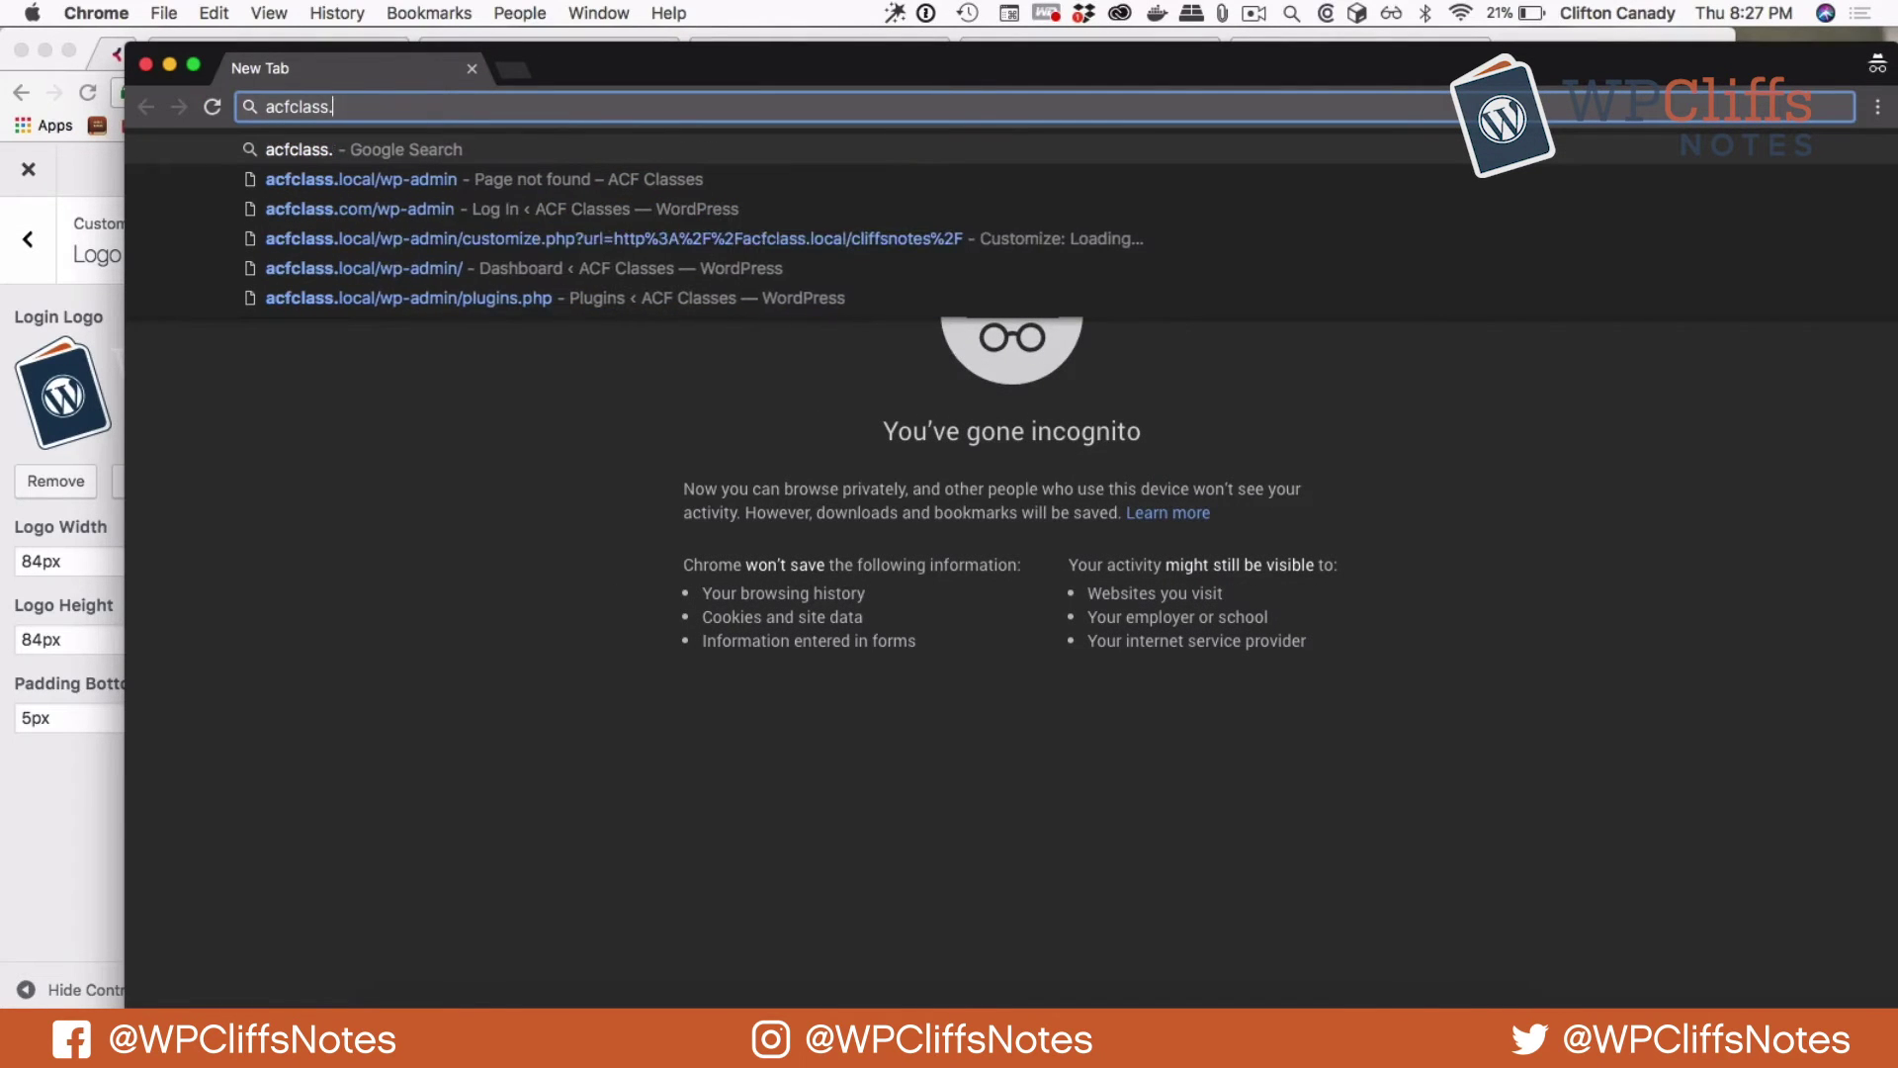
{"action": "key", "text": "Return"}
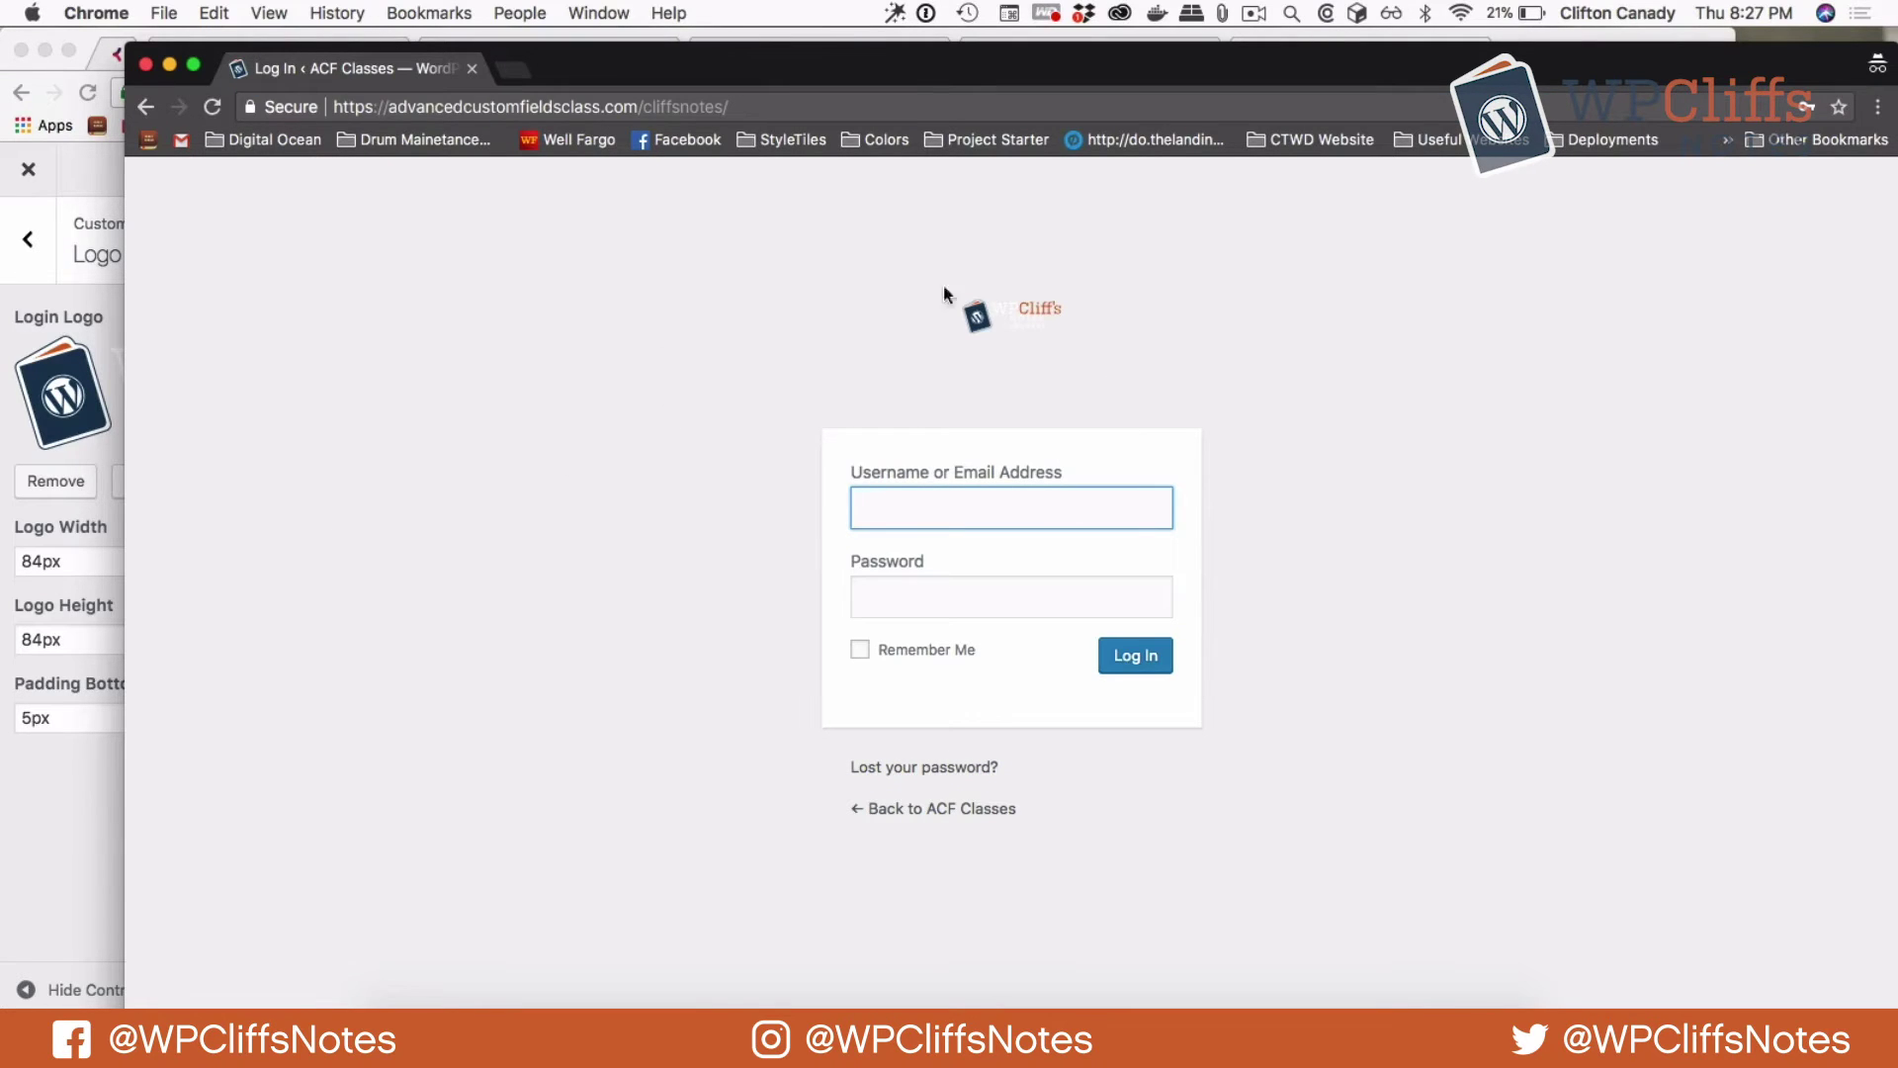
Set Logo Width to 250px and Logo Height to 150px and publish.
{"action": "left_click", "coordinate": [34, 770]}
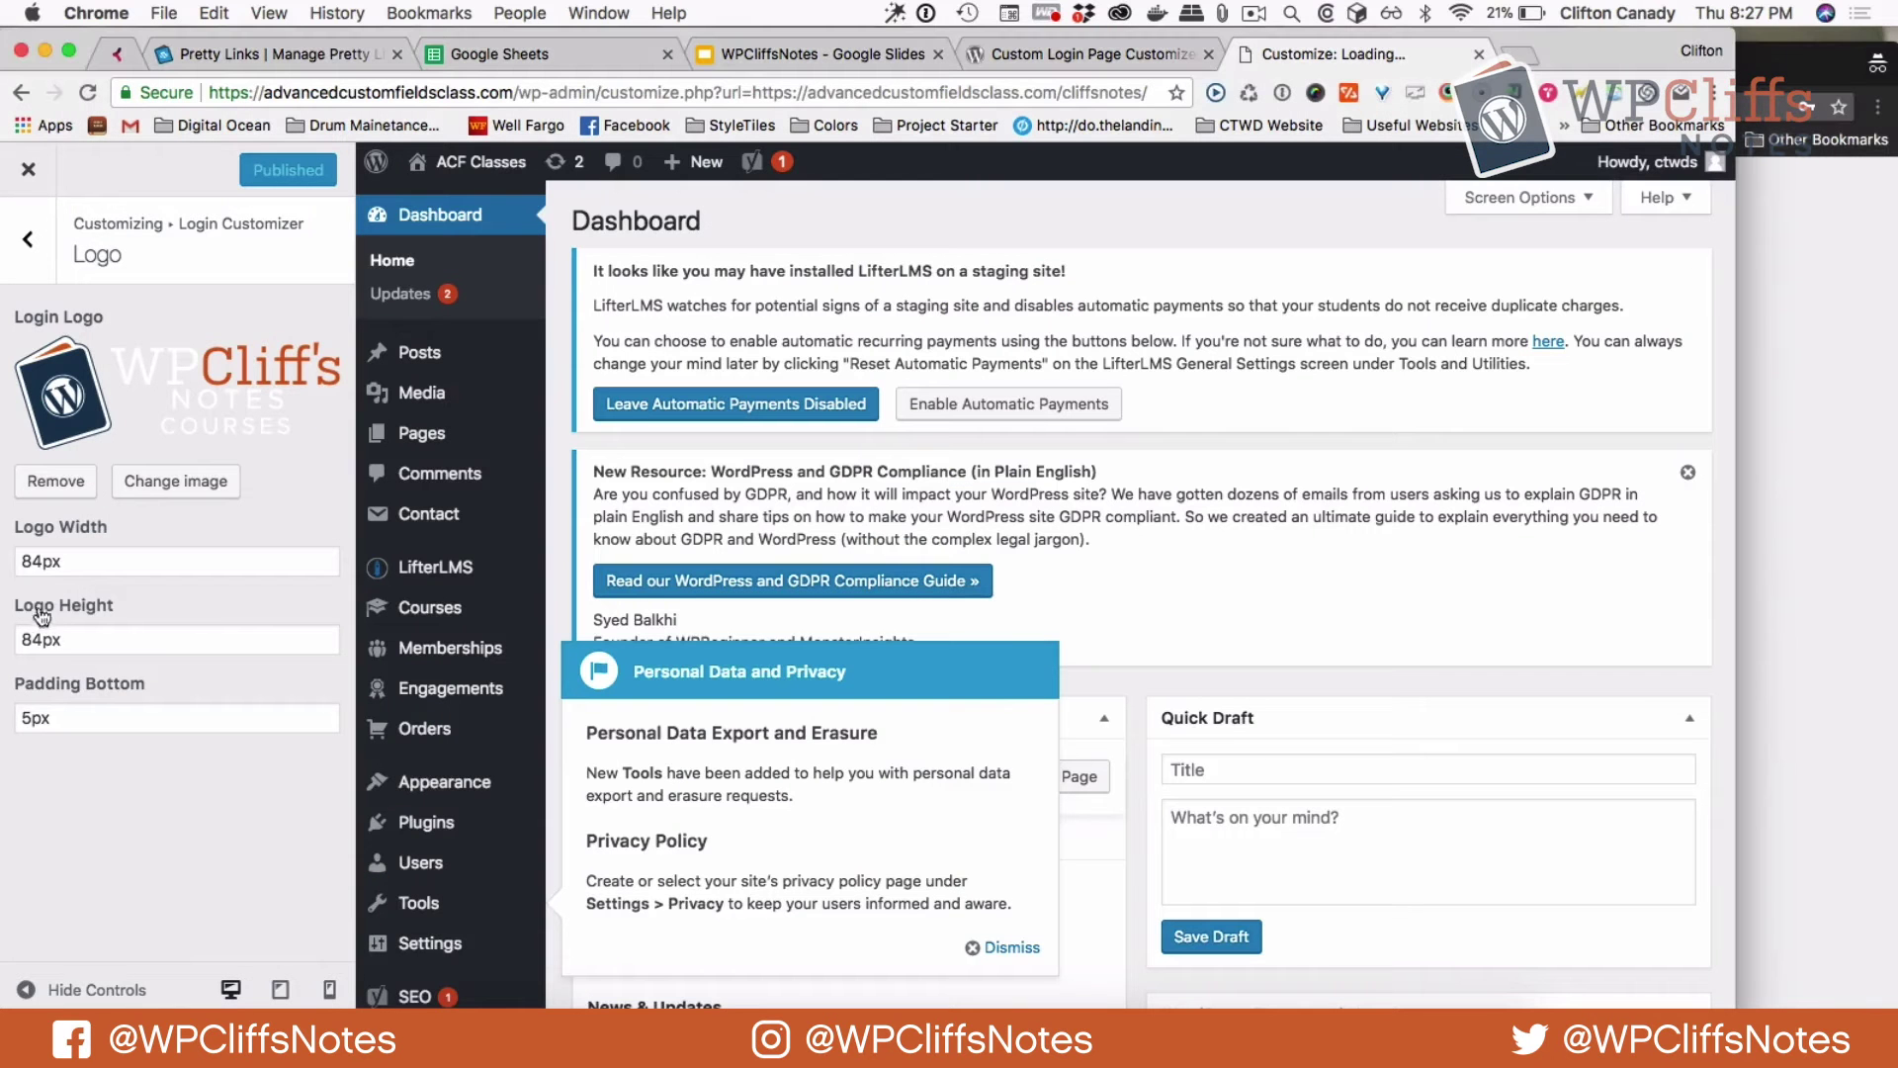
{"action": "double_click", "coordinate": [22, 560]}
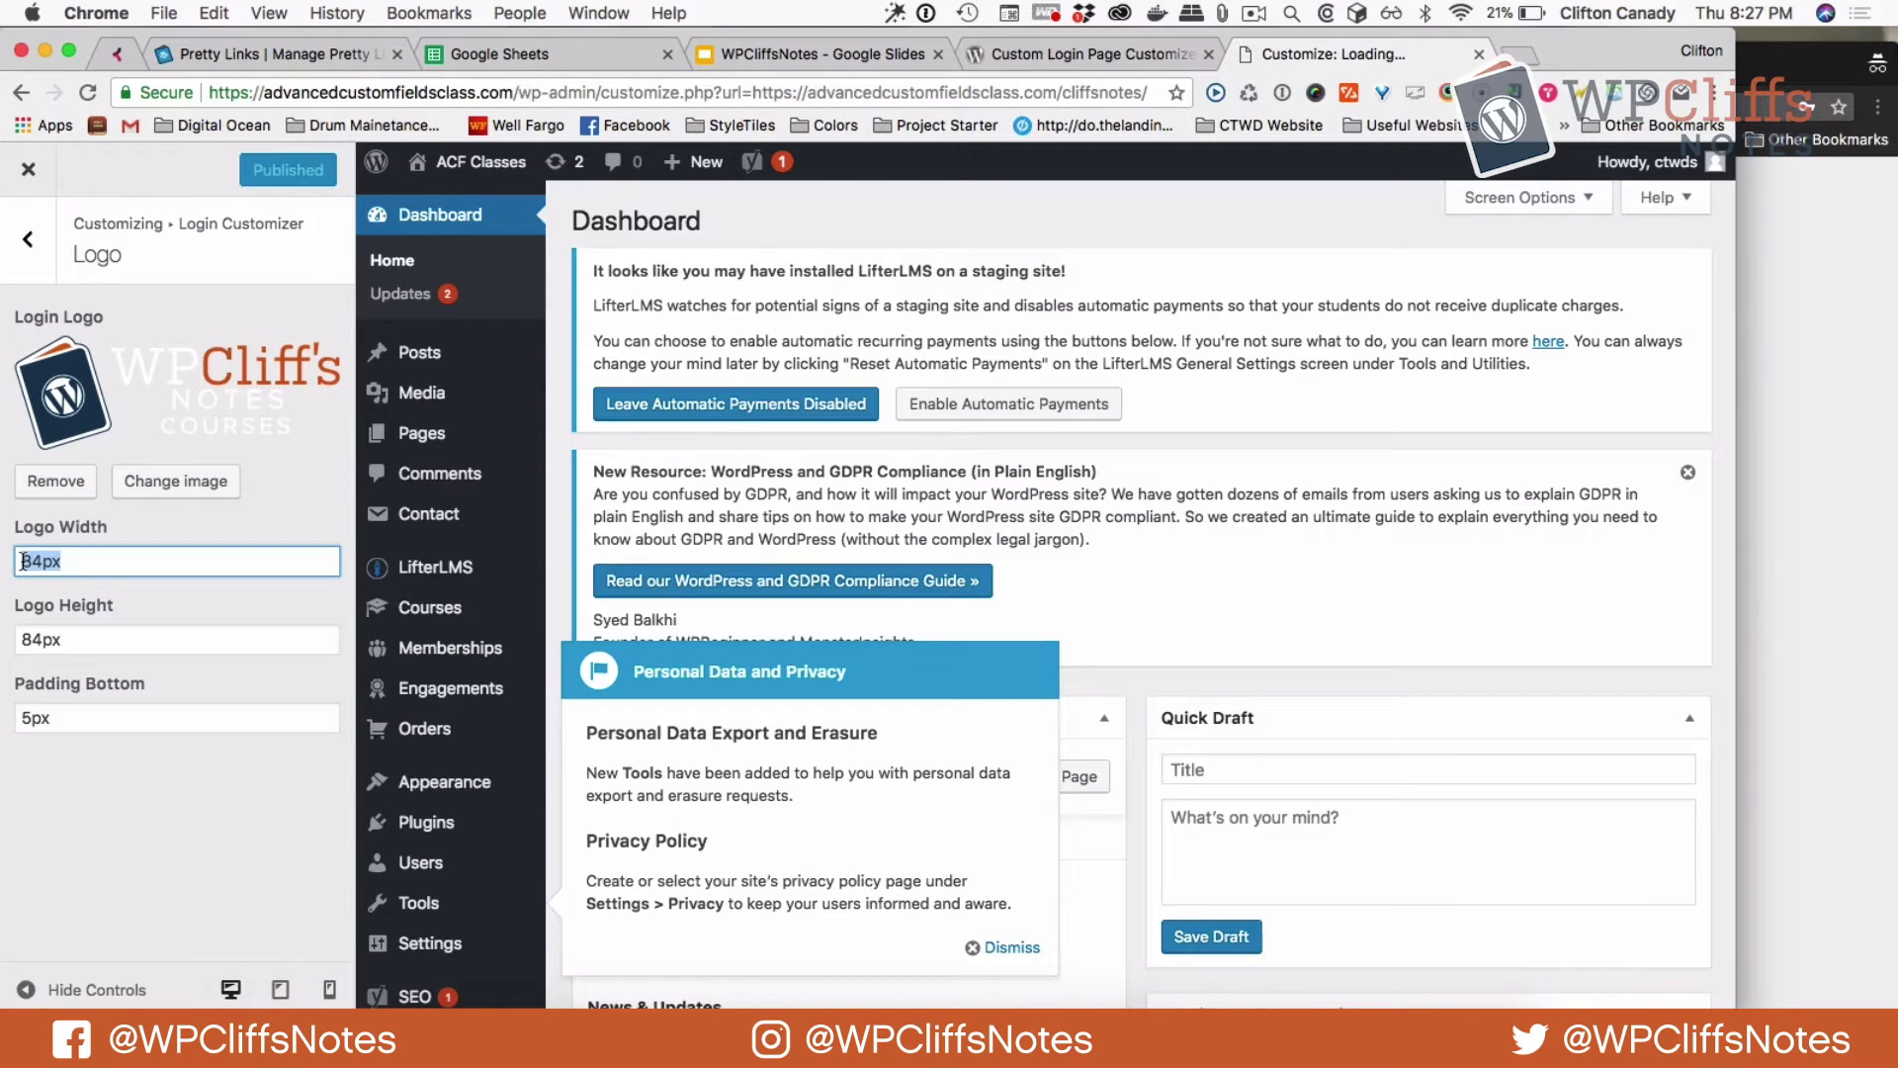
{"action": "type", "text": "250"}
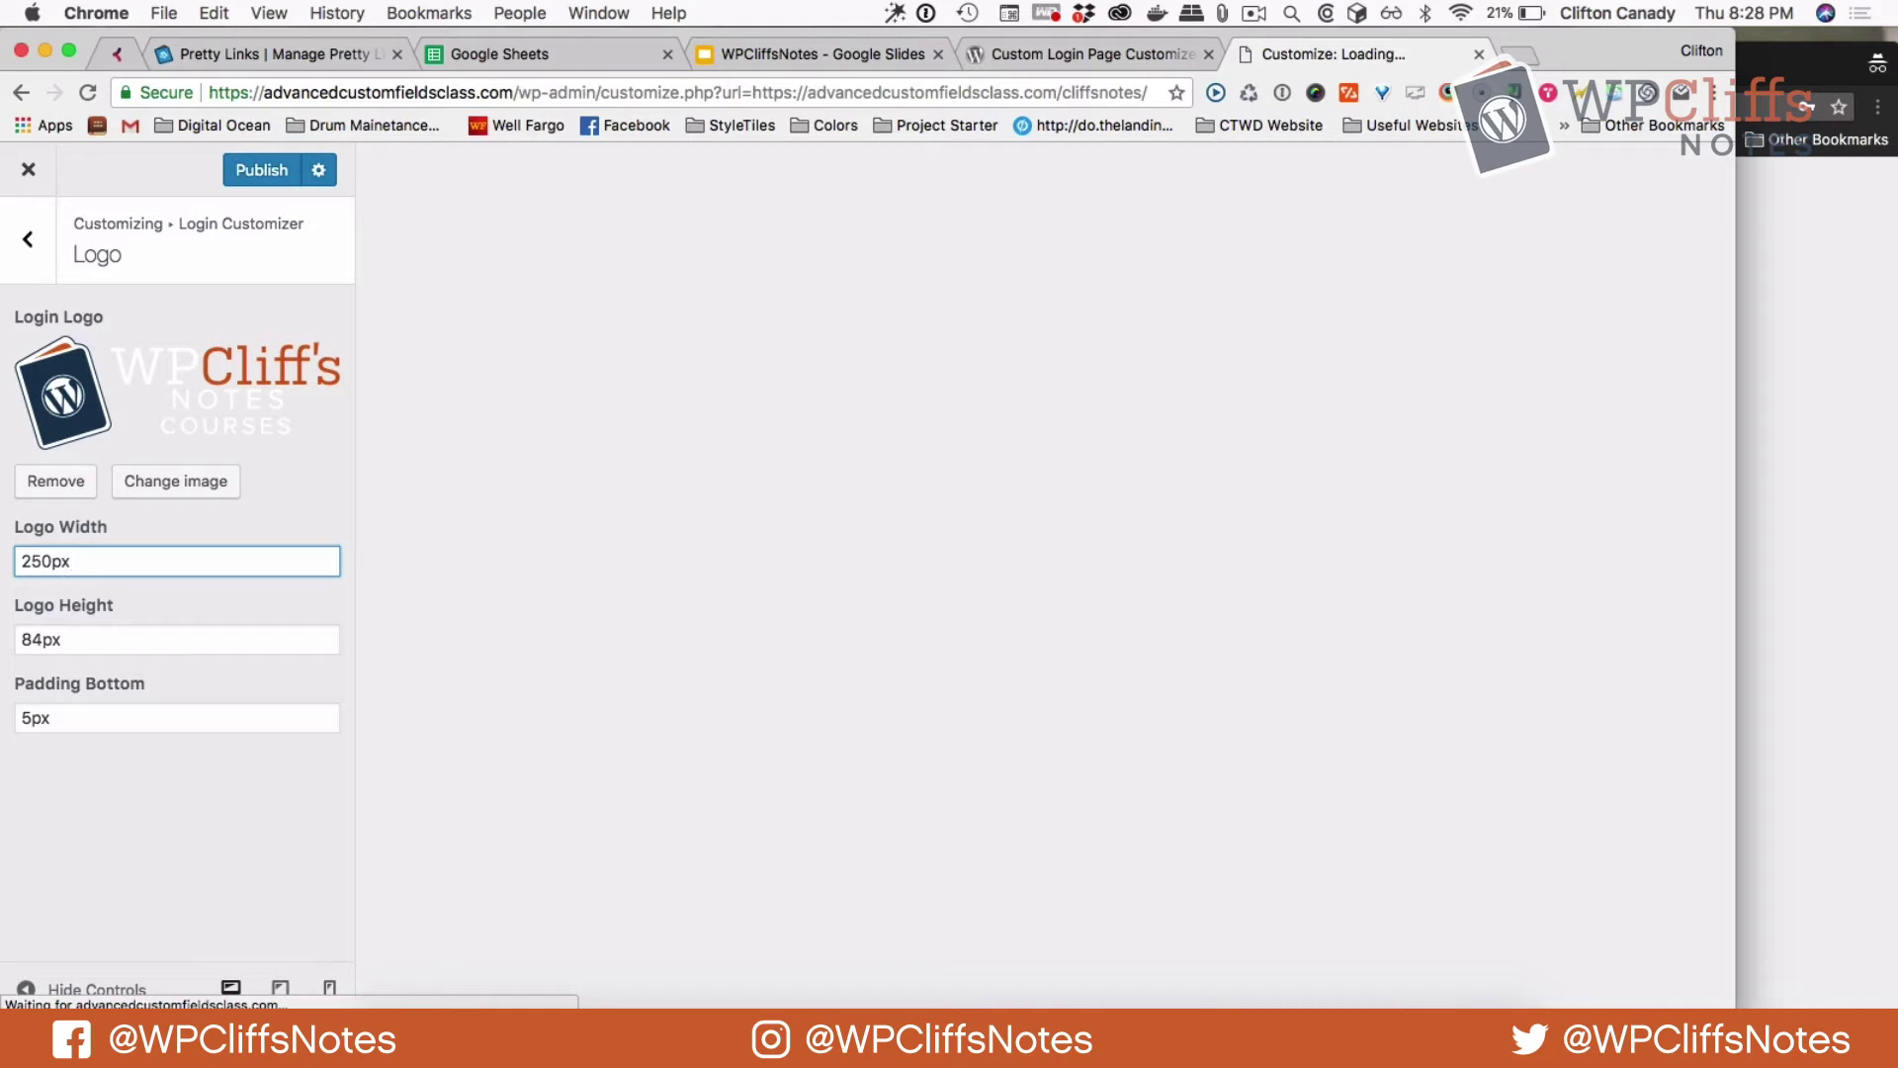
{"action": "double_click", "coordinate": [41, 640]}
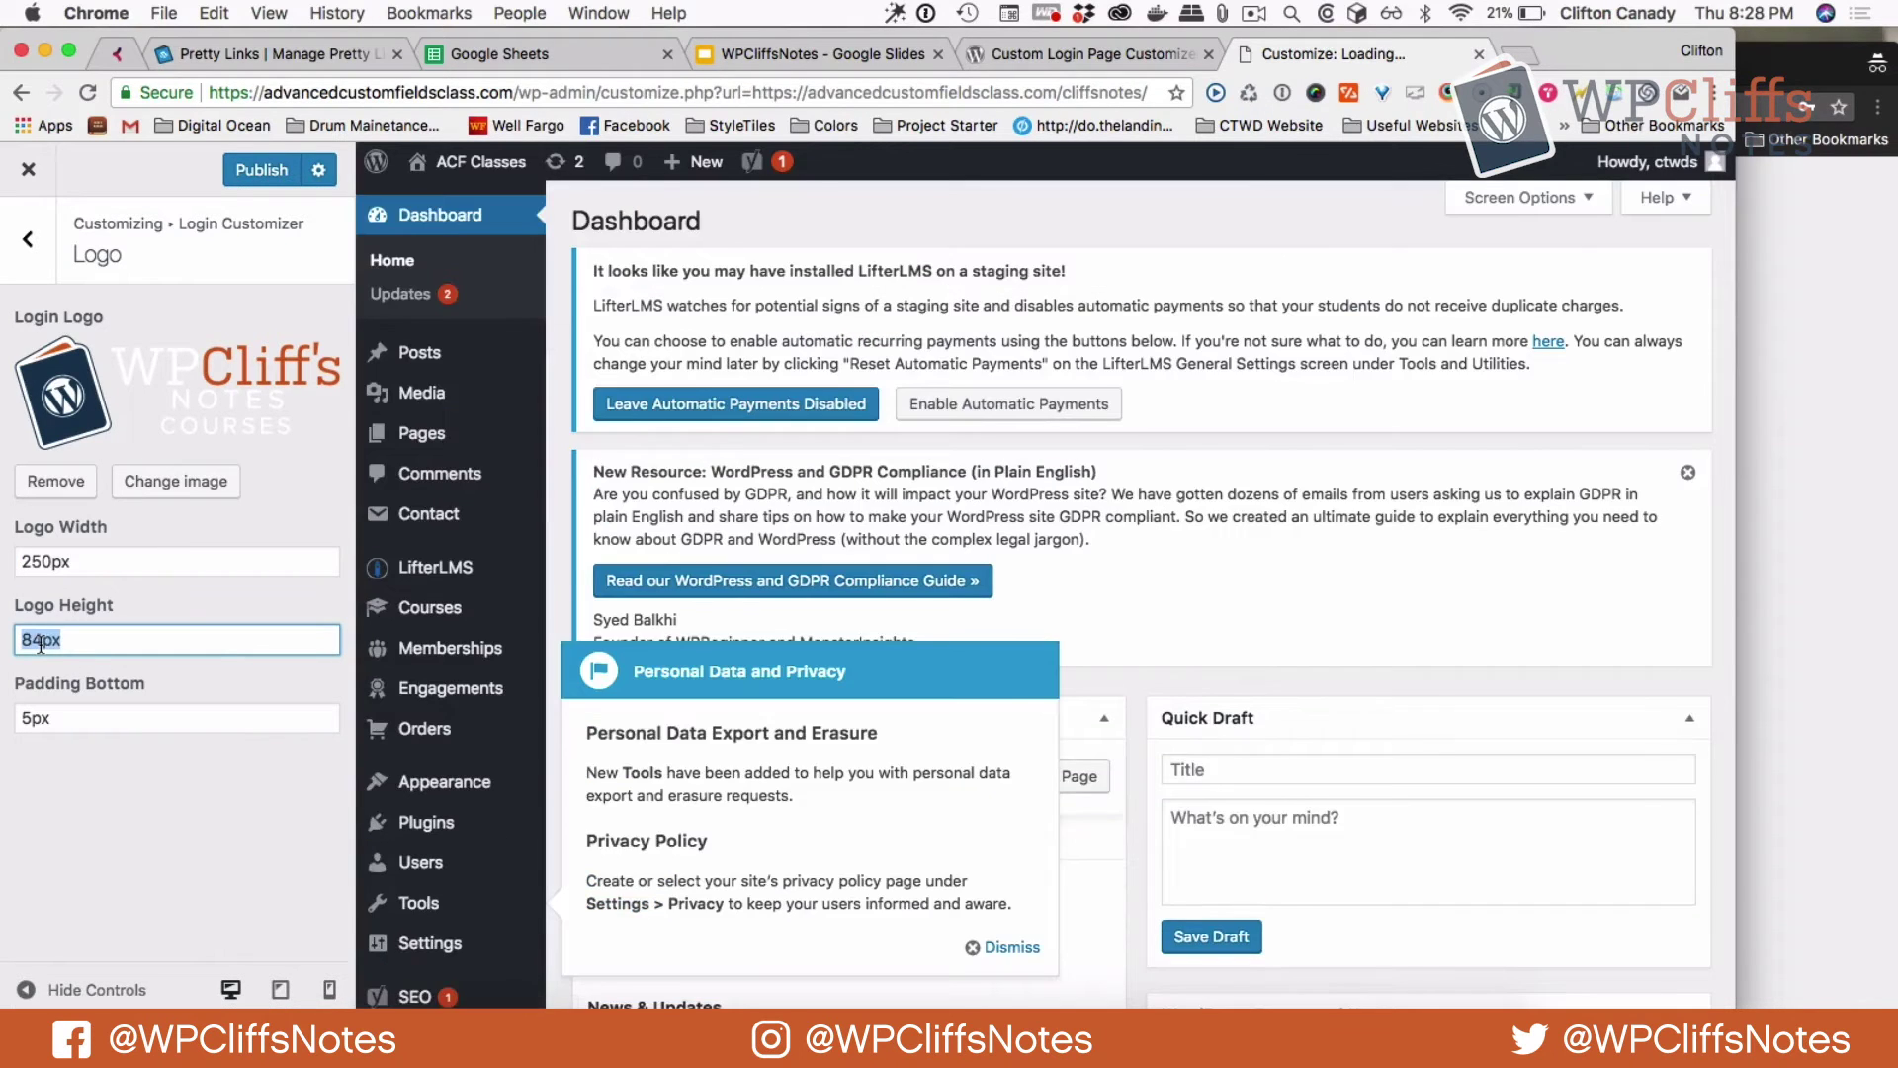
{"action": "type", "text": "150p"}
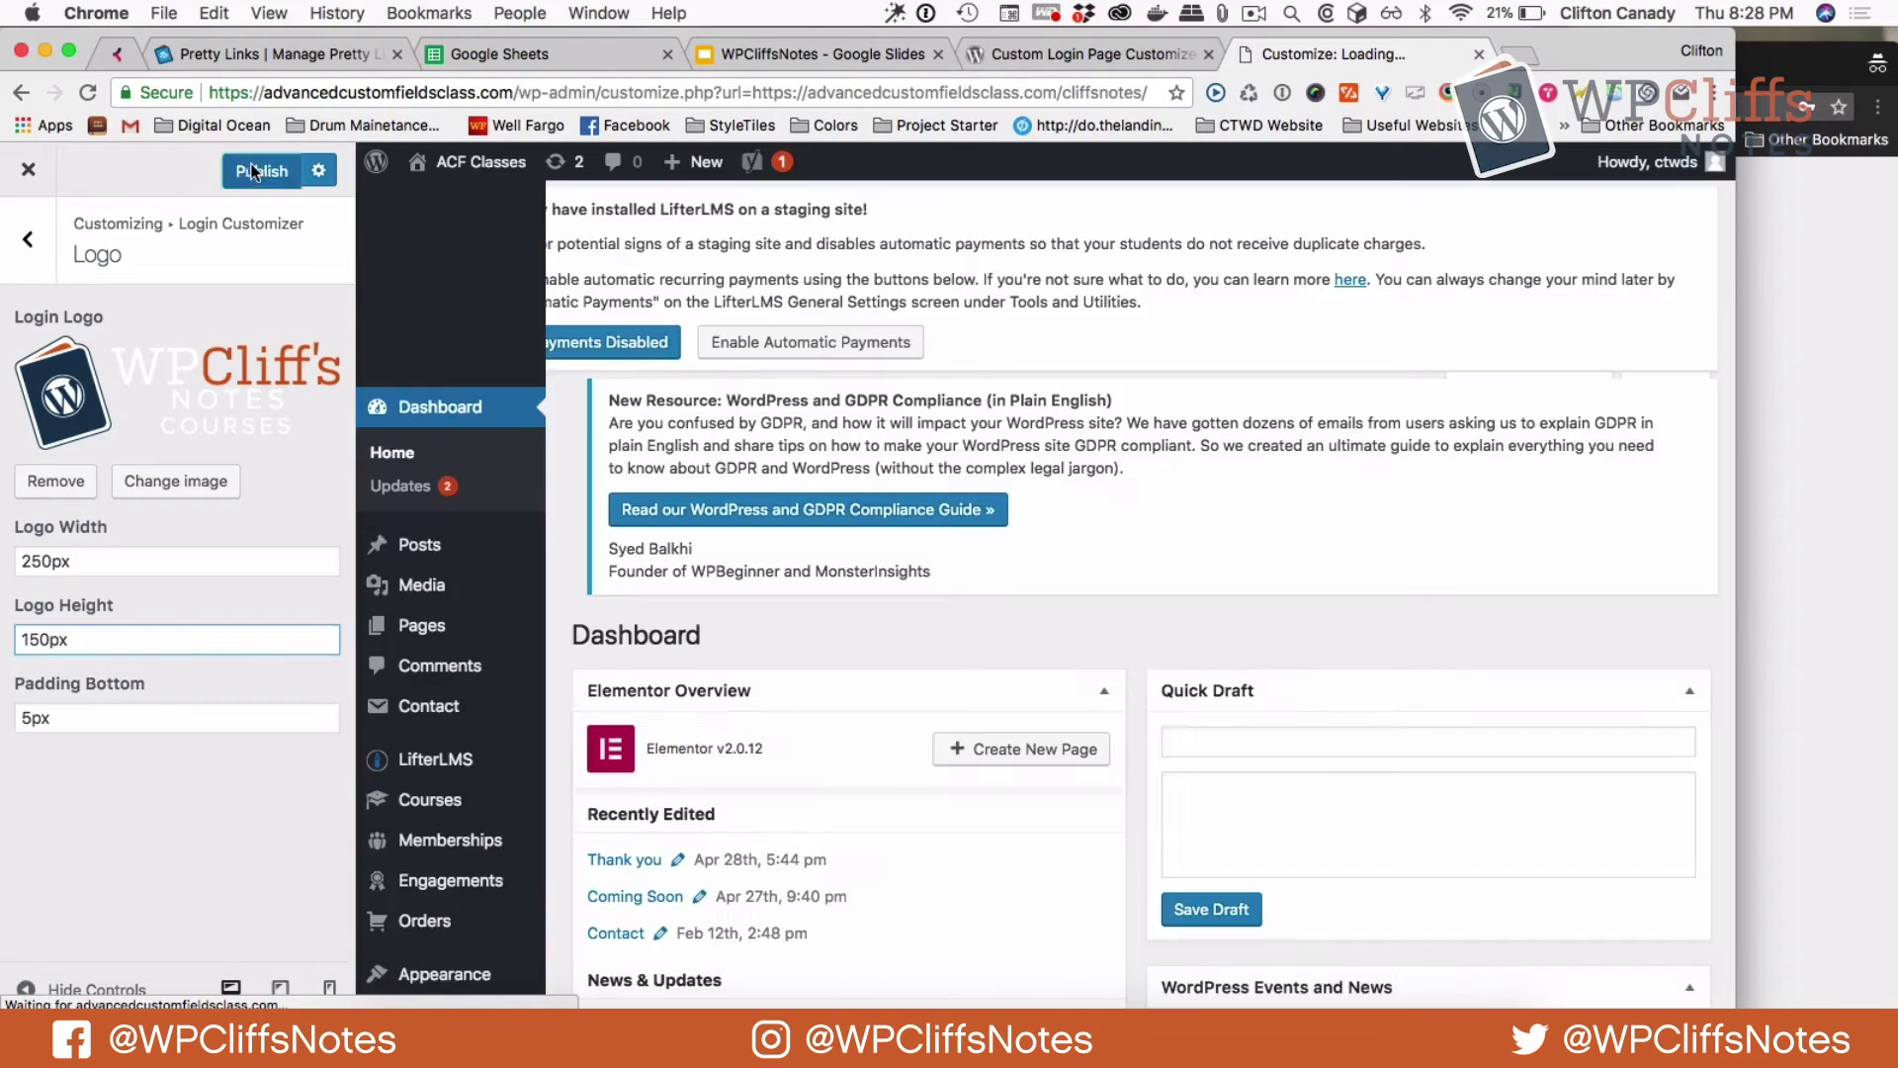
{"action": "left_click", "coordinate": [254, 171]}
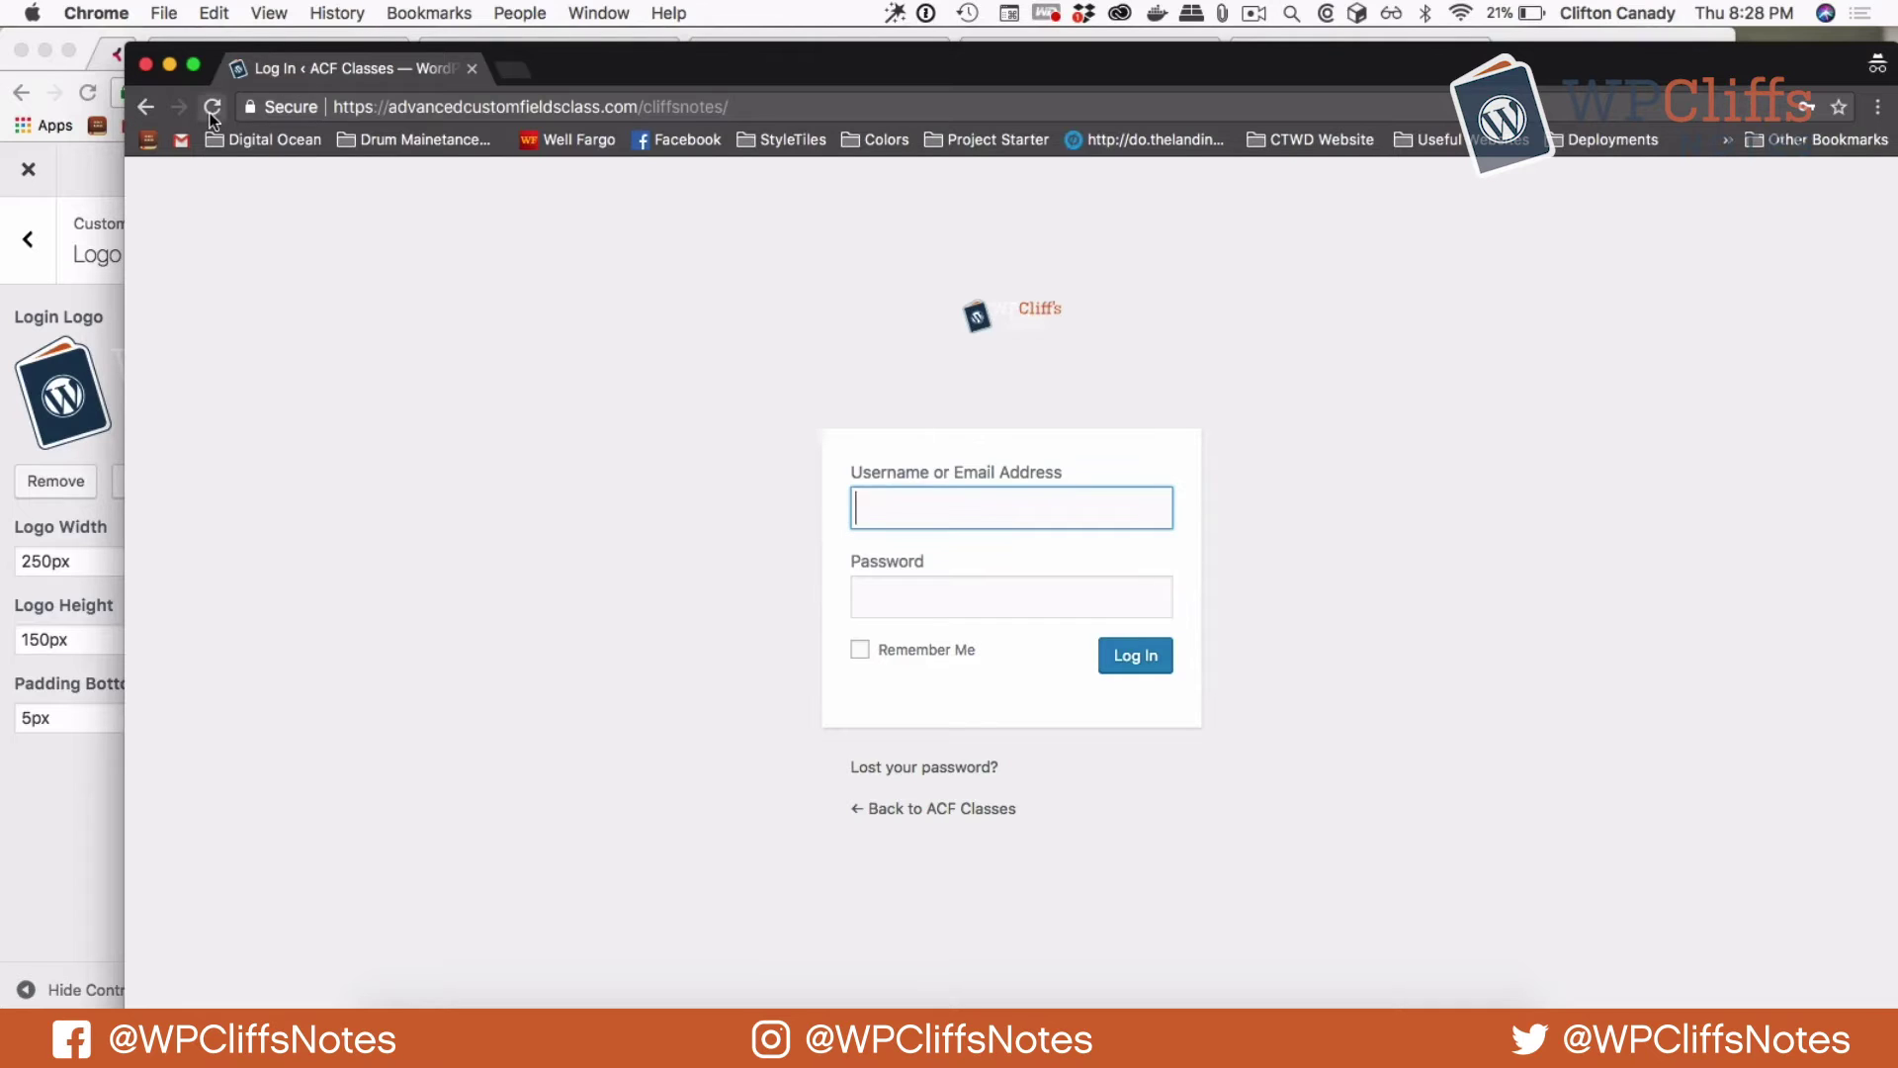
Reload the incognito login page to check the bigger logo, then return to the section list.
{"action": "left_click", "coordinate": [212, 109]}
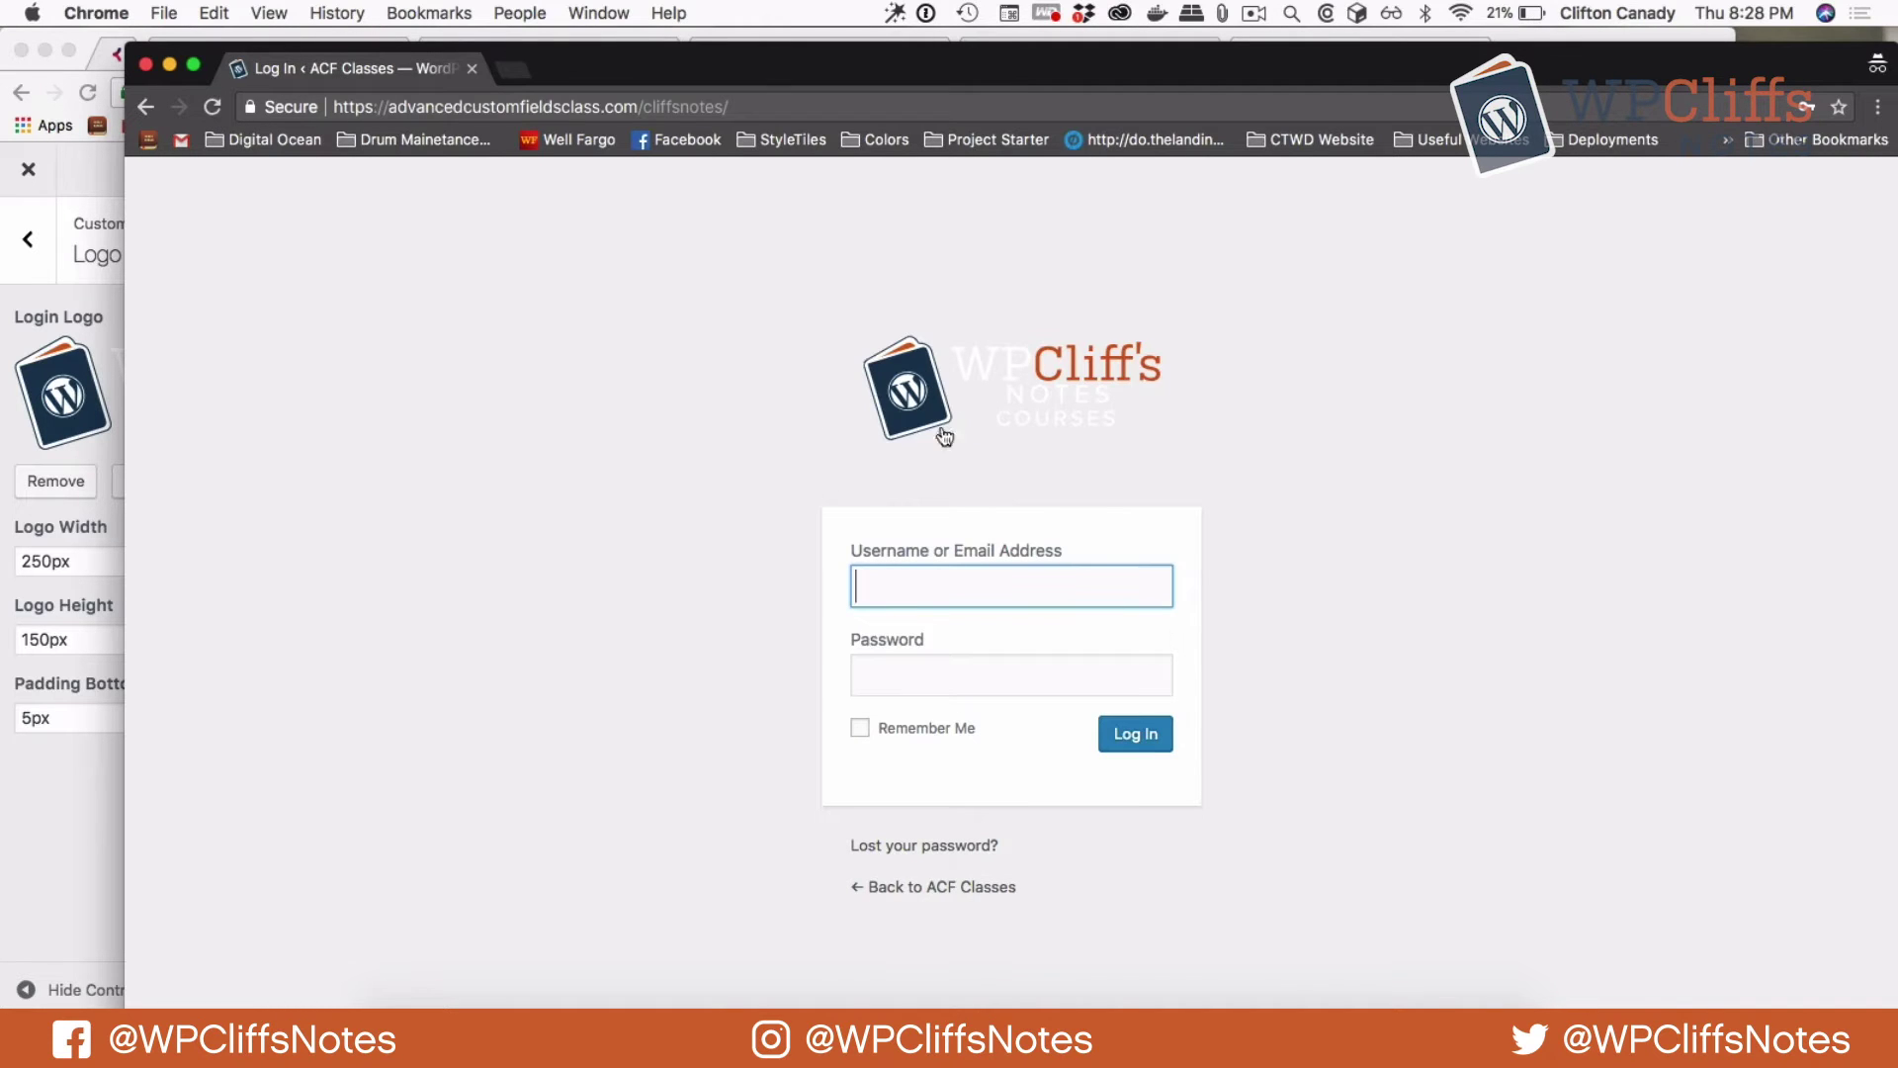
{"action": "left_click", "coordinate": [49, 817]}
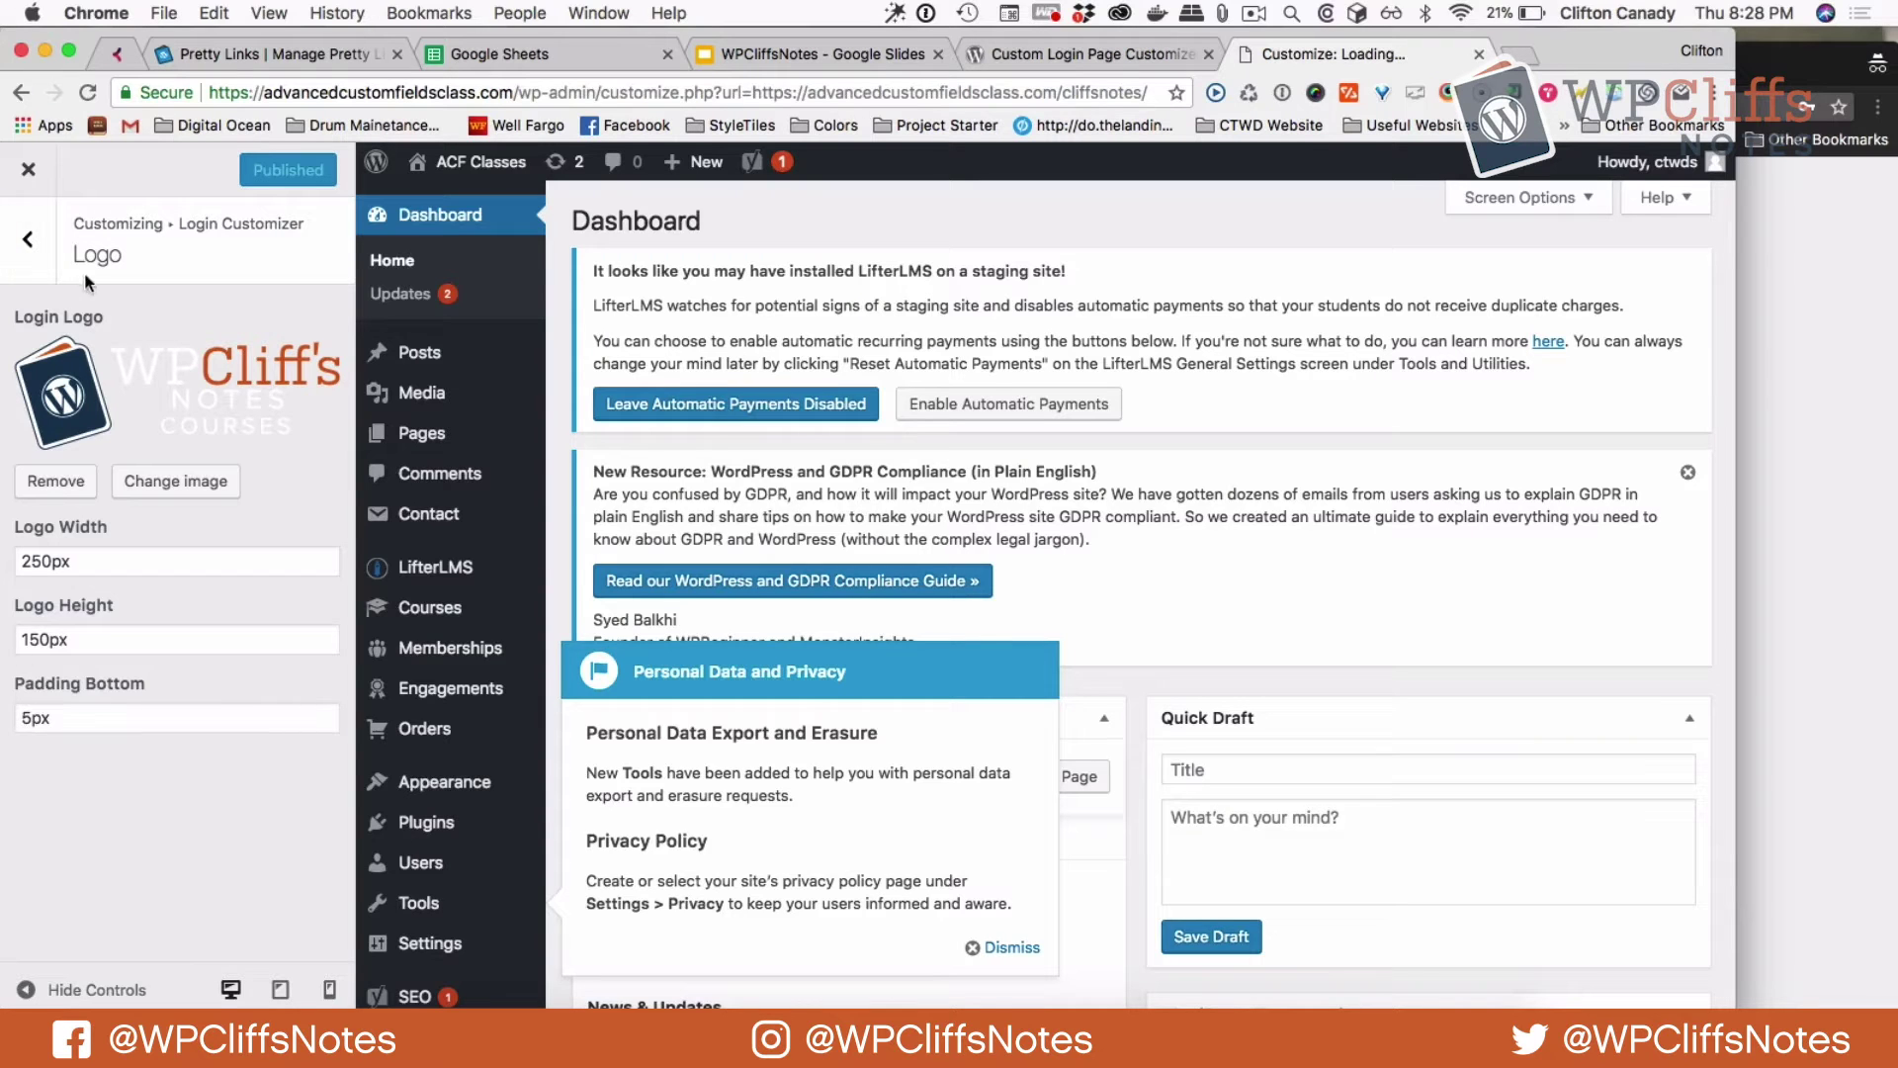
{"action": "left_click", "coordinate": [29, 242]}
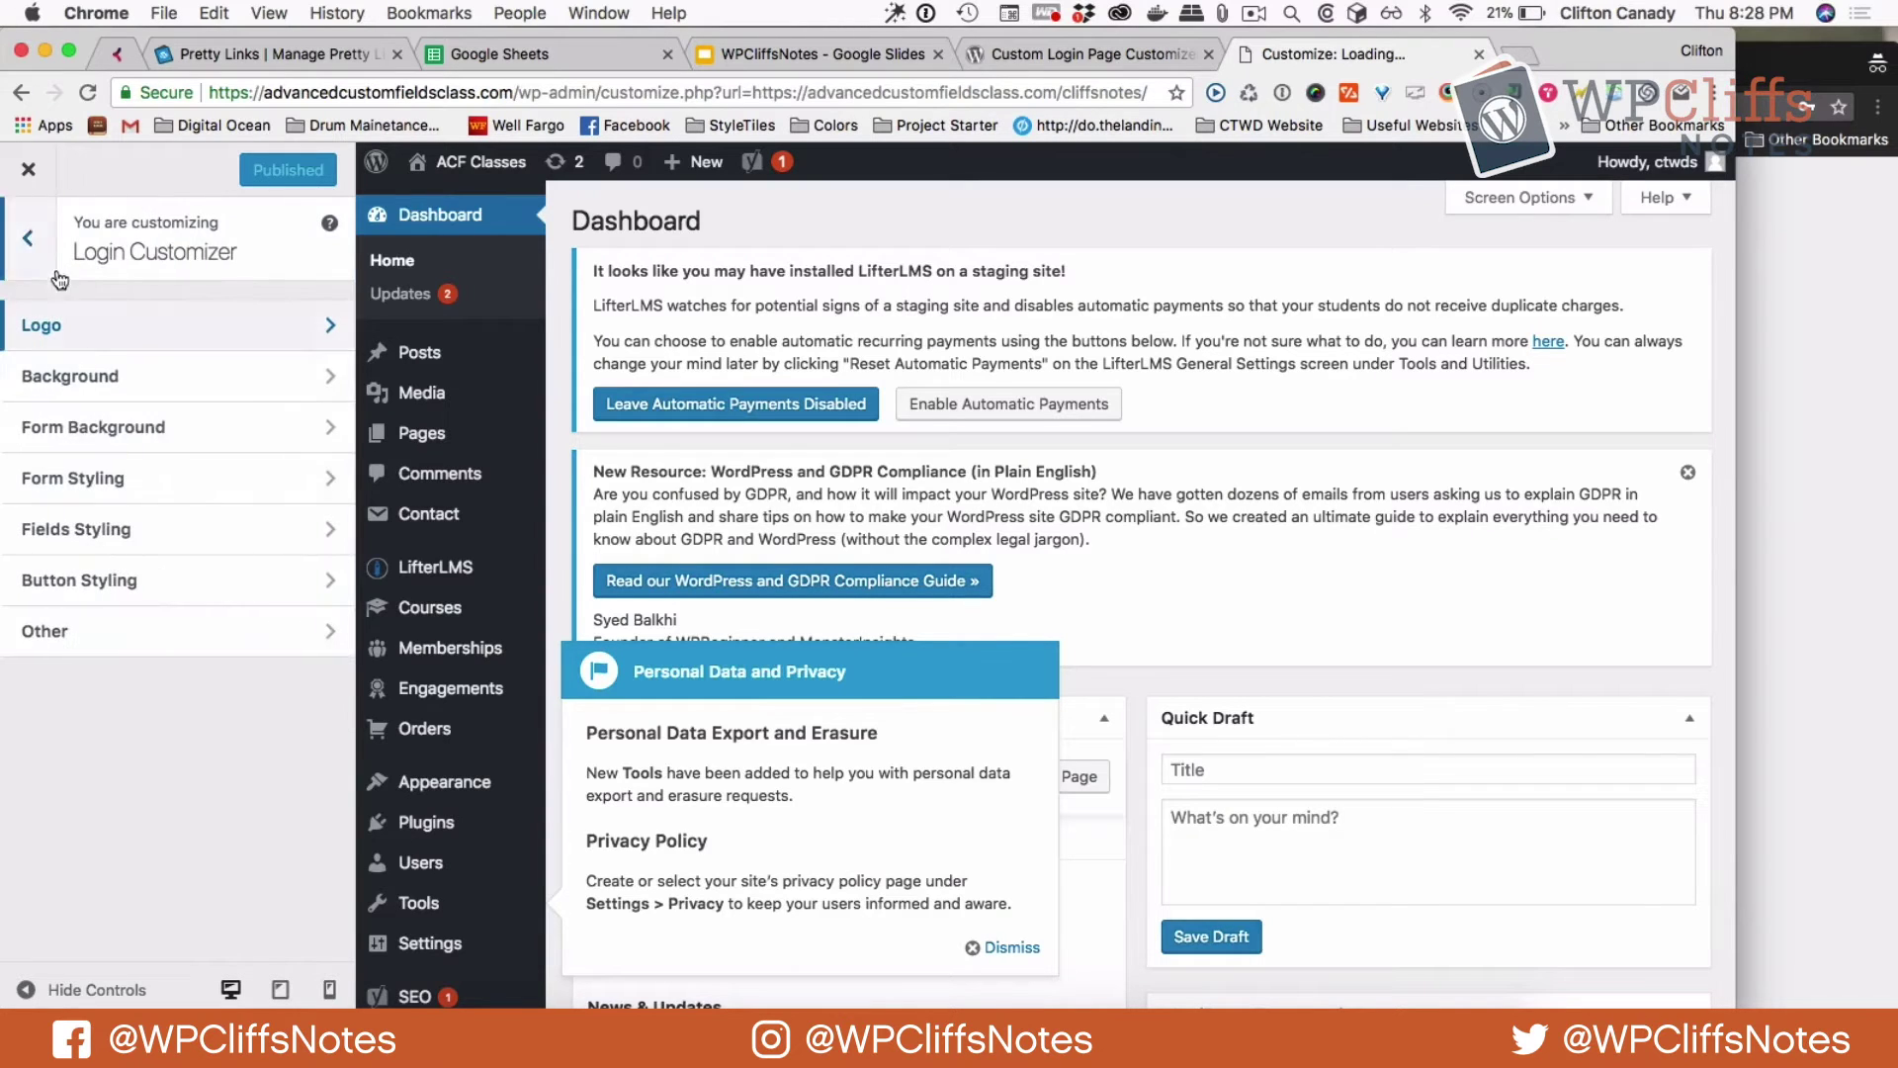
Upload login-screen.jpg from the Desktop and set it as the login page's Background image.
{"action": "left_click", "coordinate": [89, 379]}
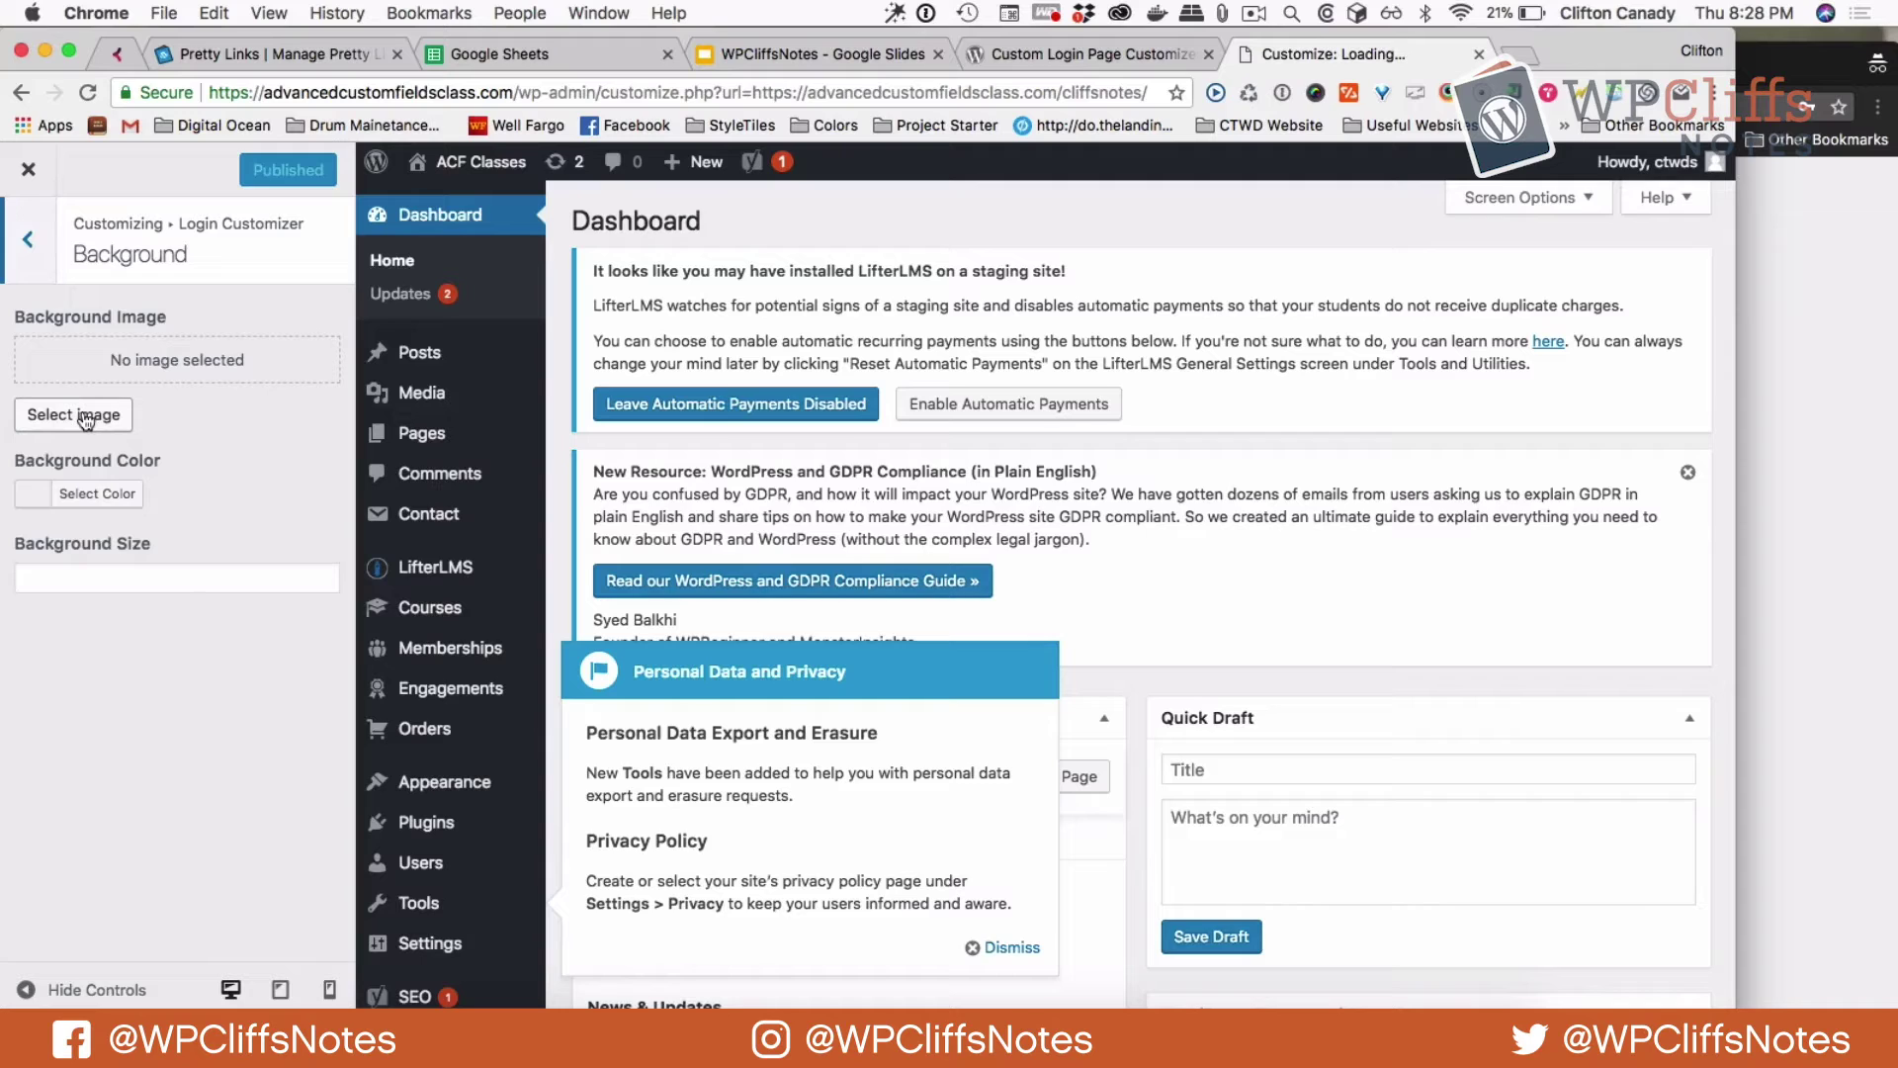
{"action": "left_click", "coordinate": [87, 417]}
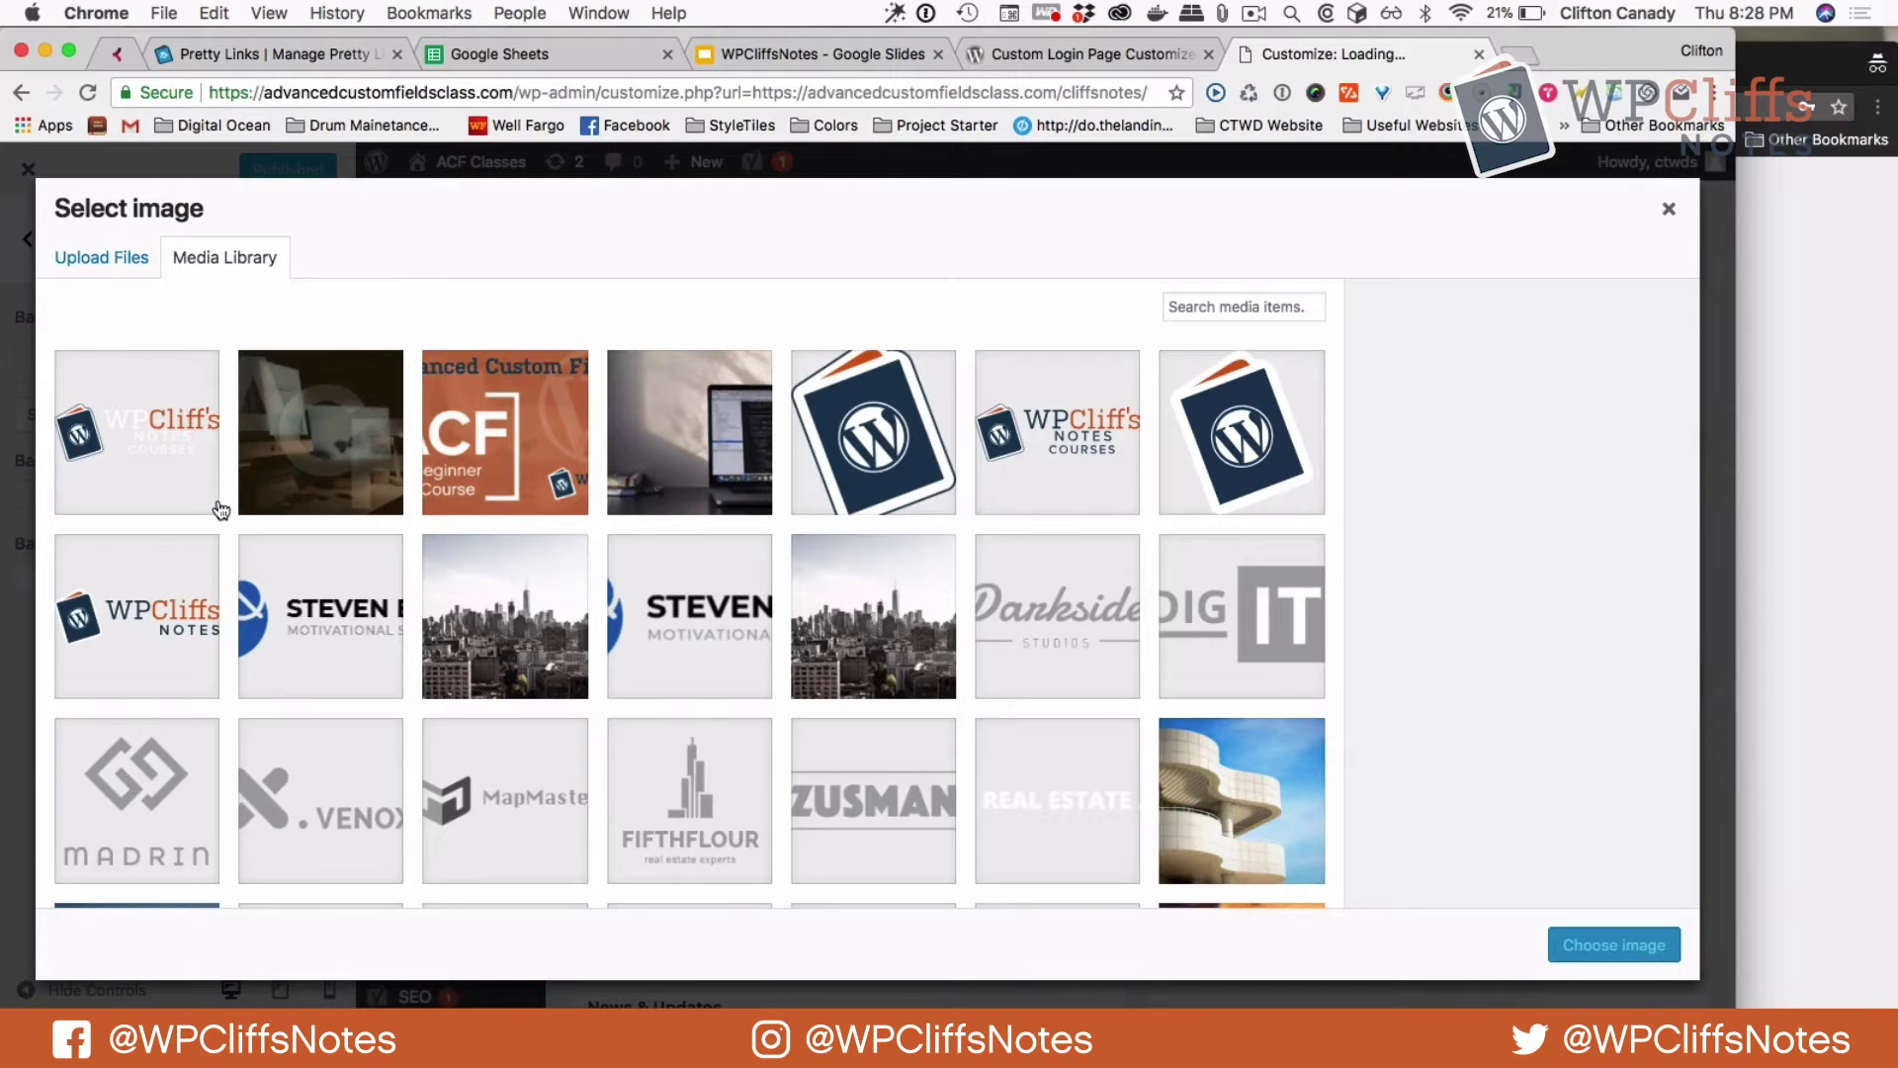
{"action": "left_click", "coordinate": [83, 269]}
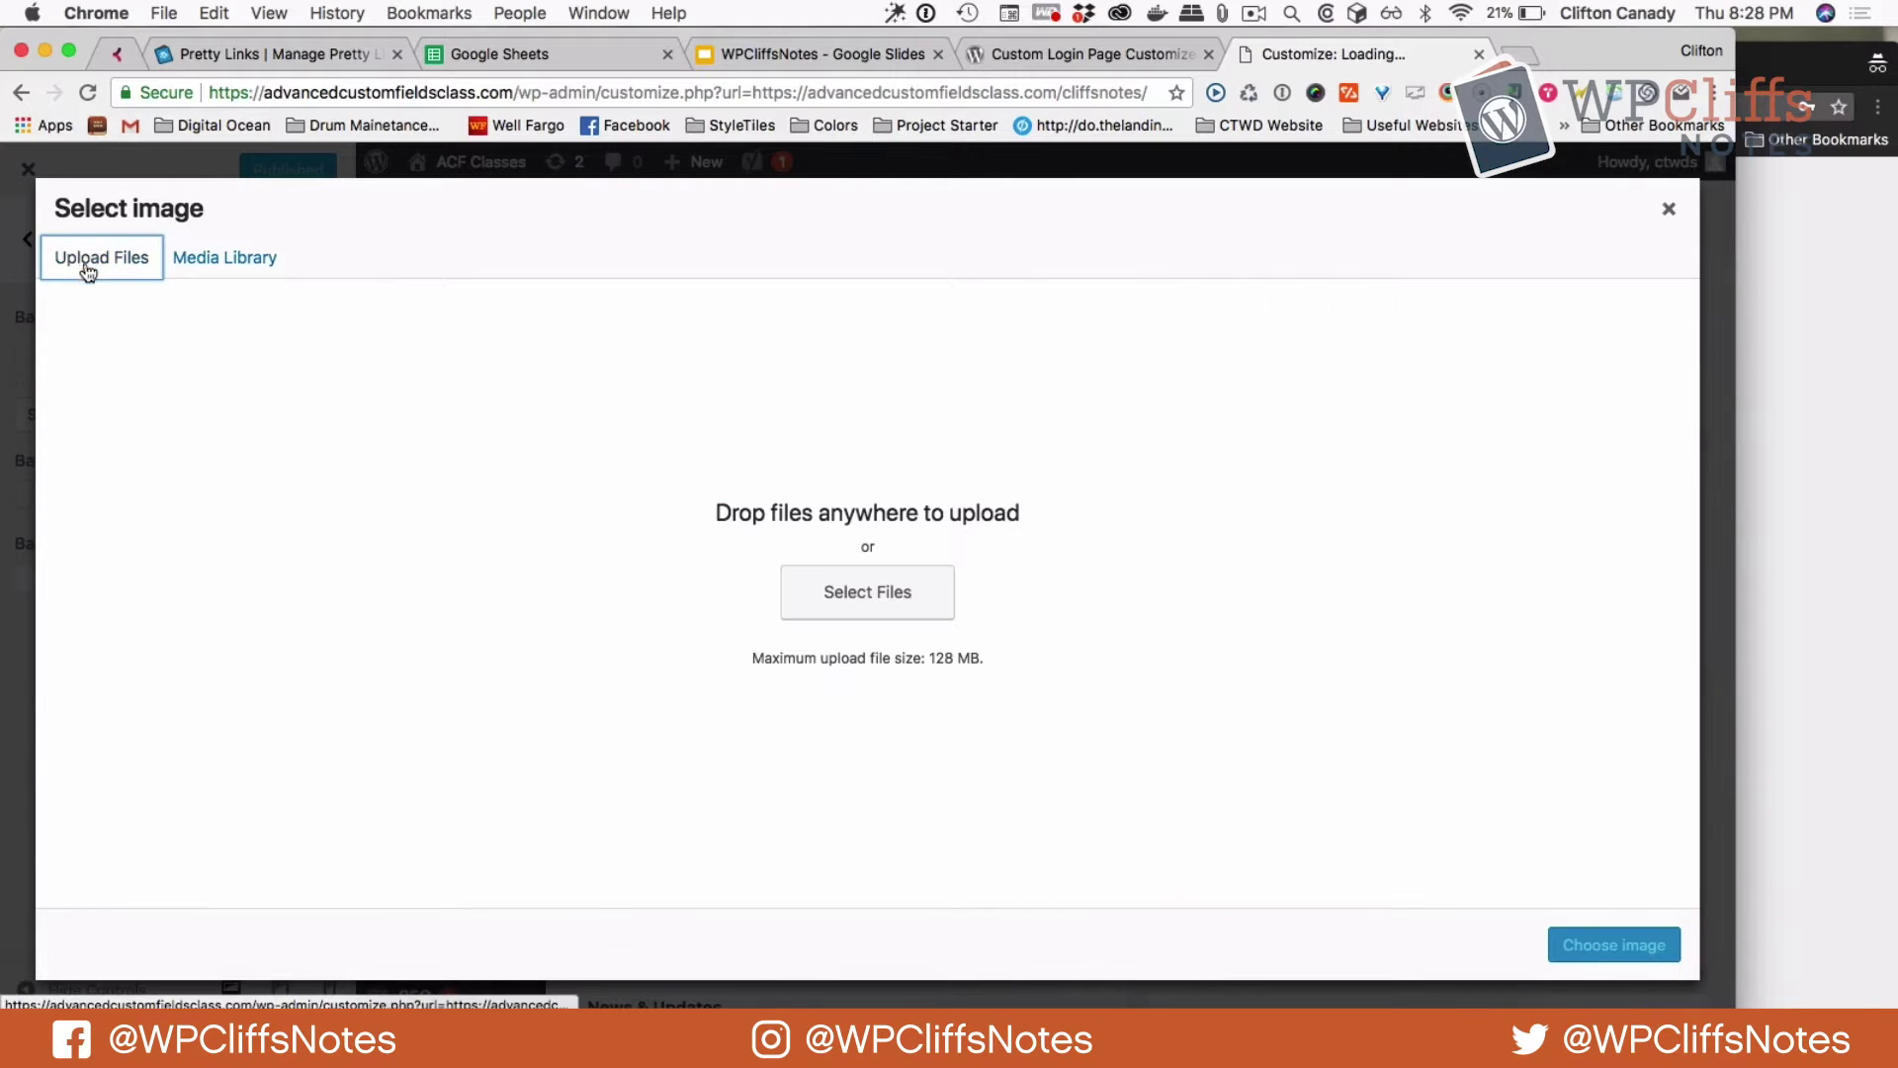
{"action": "left_click", "coordinate": [900, 599]}
{"action": "left_click", "coordinate": [312, 626]}
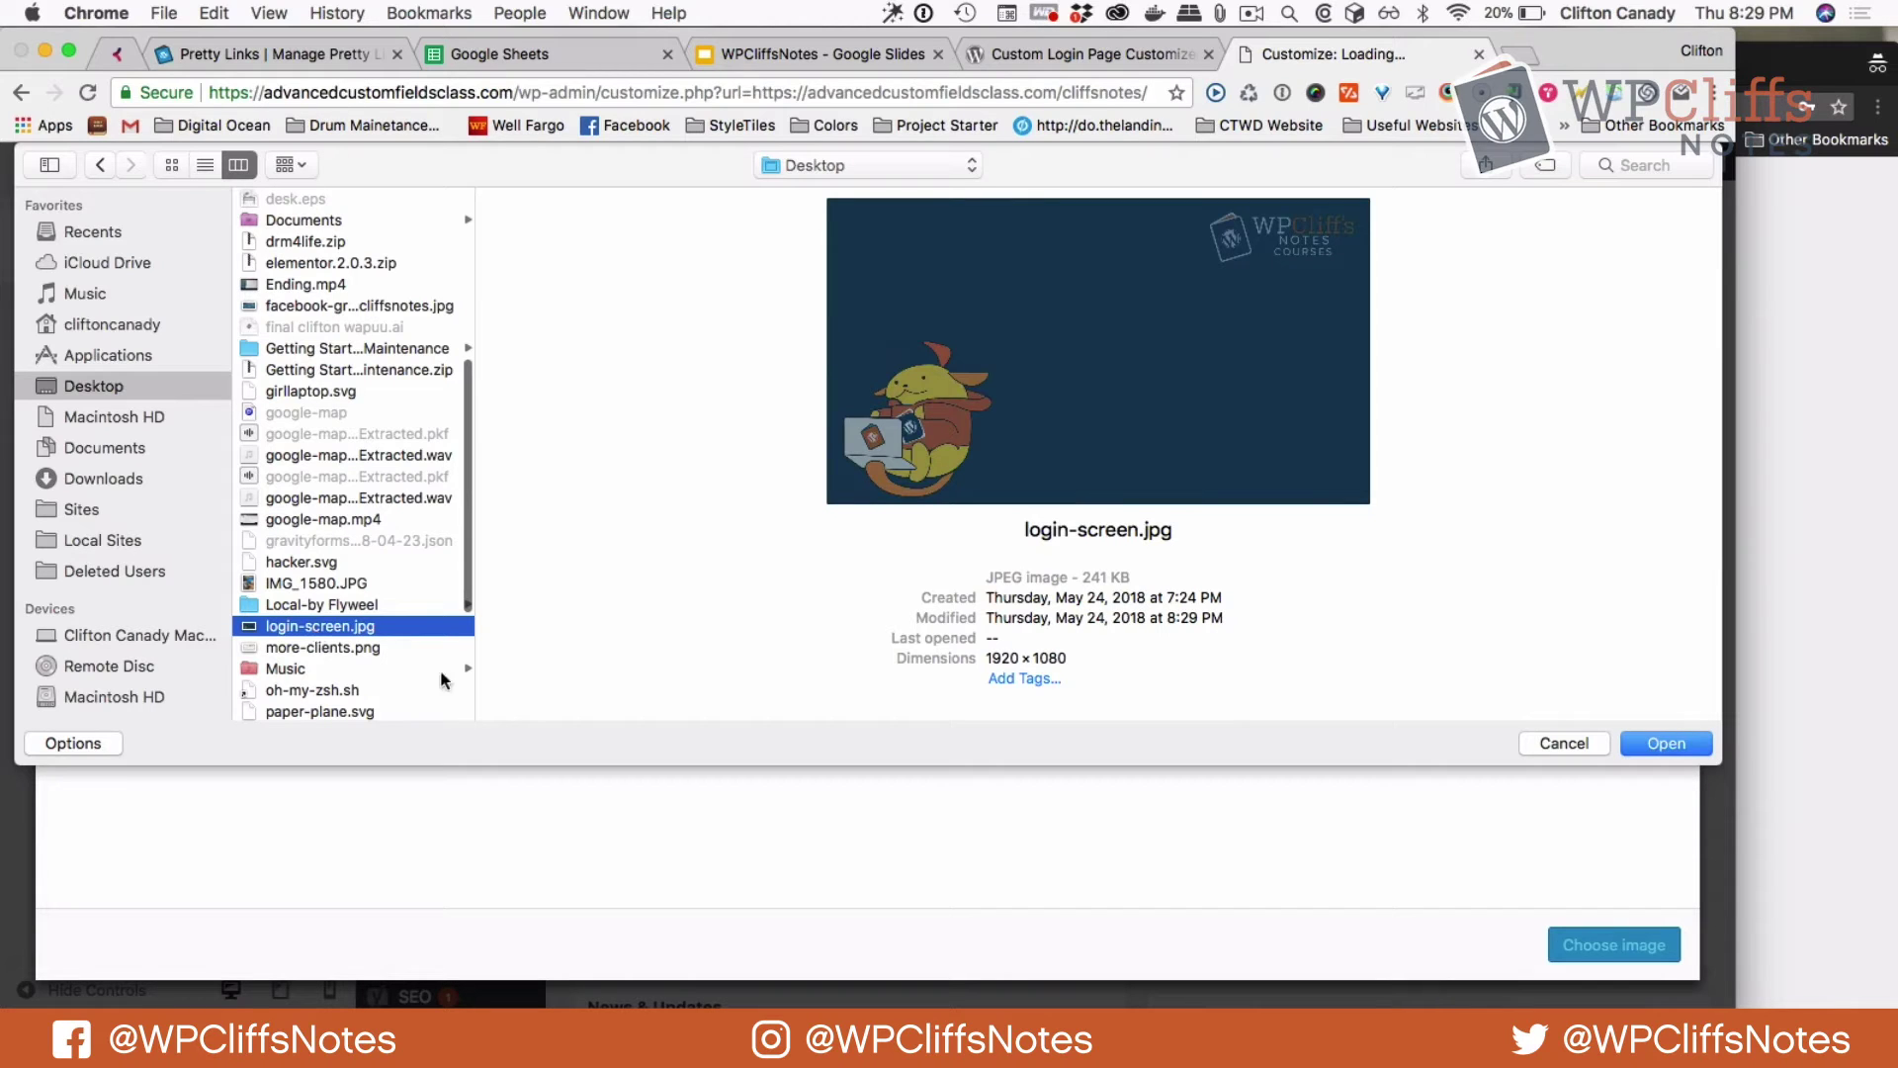
{"action": "left_click", "coordinate": [1669, 742]}
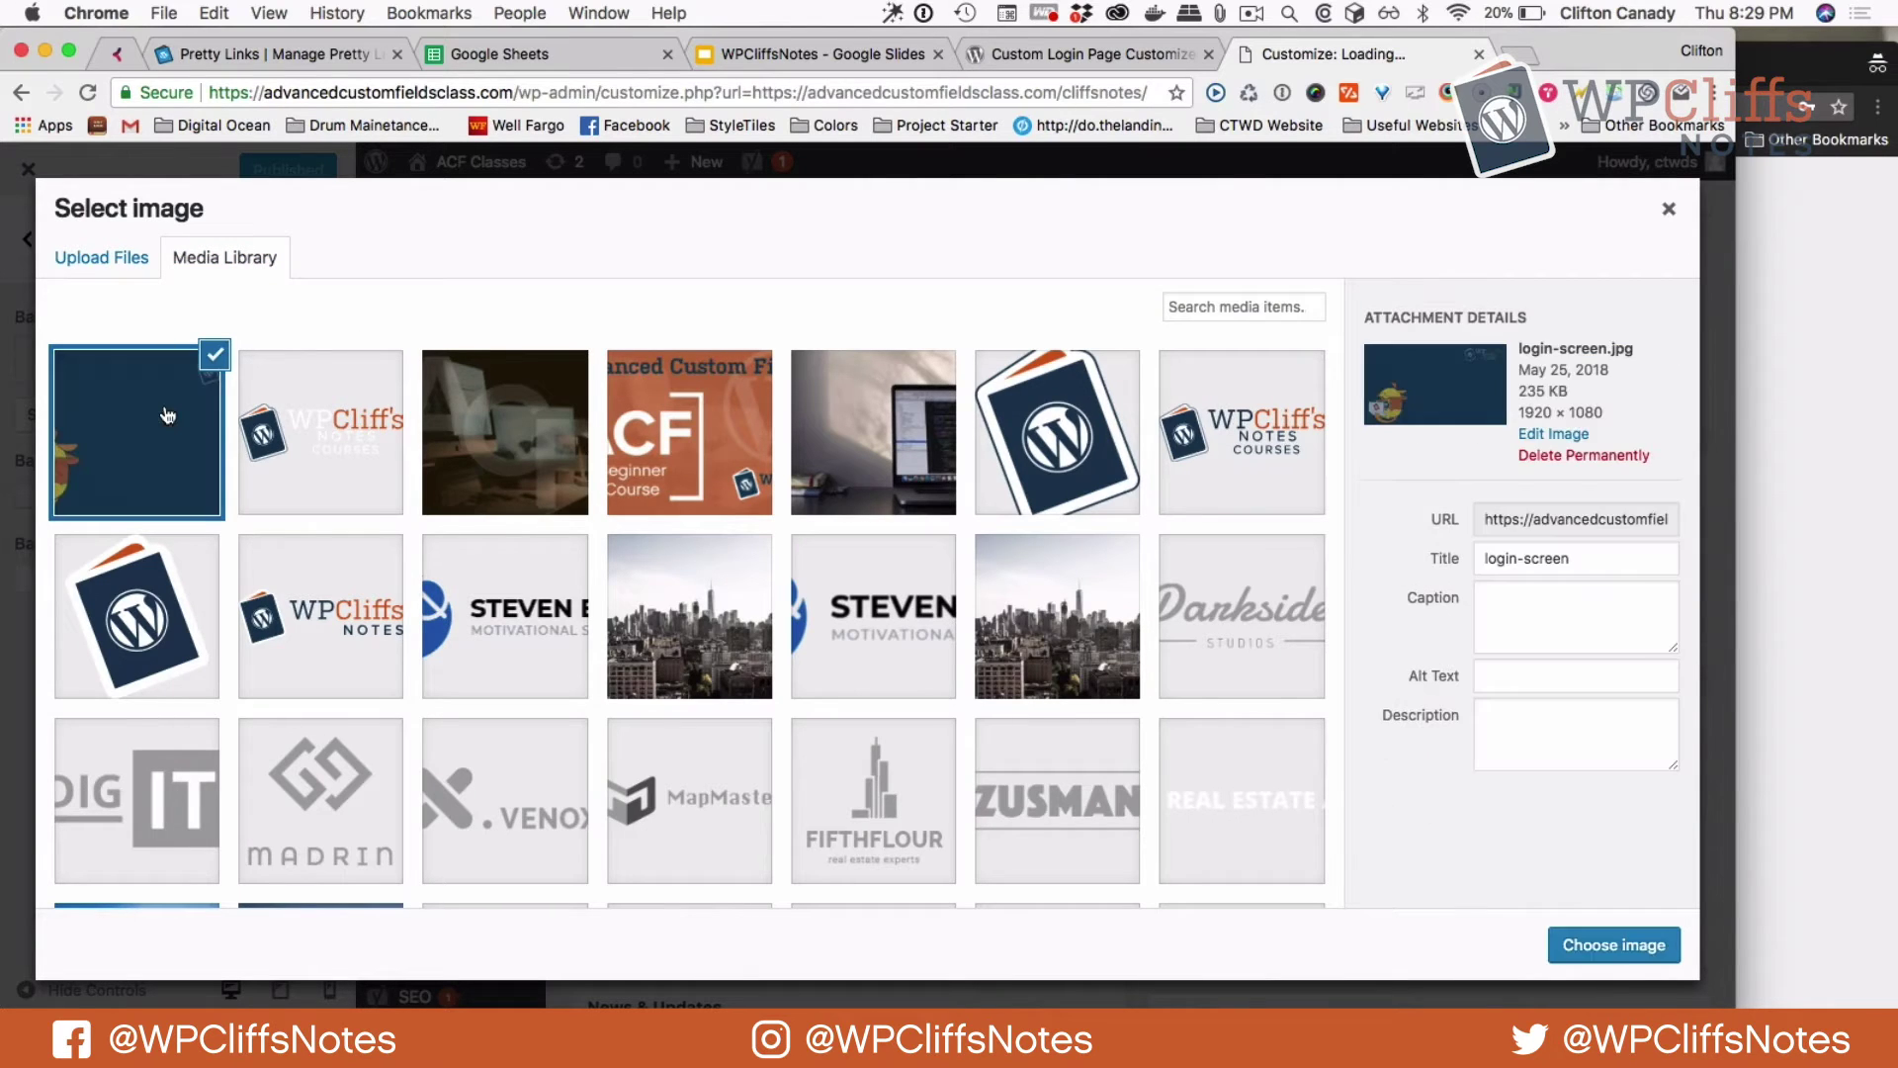
{"action": "left_click", "coordinate": [1649, 951]}
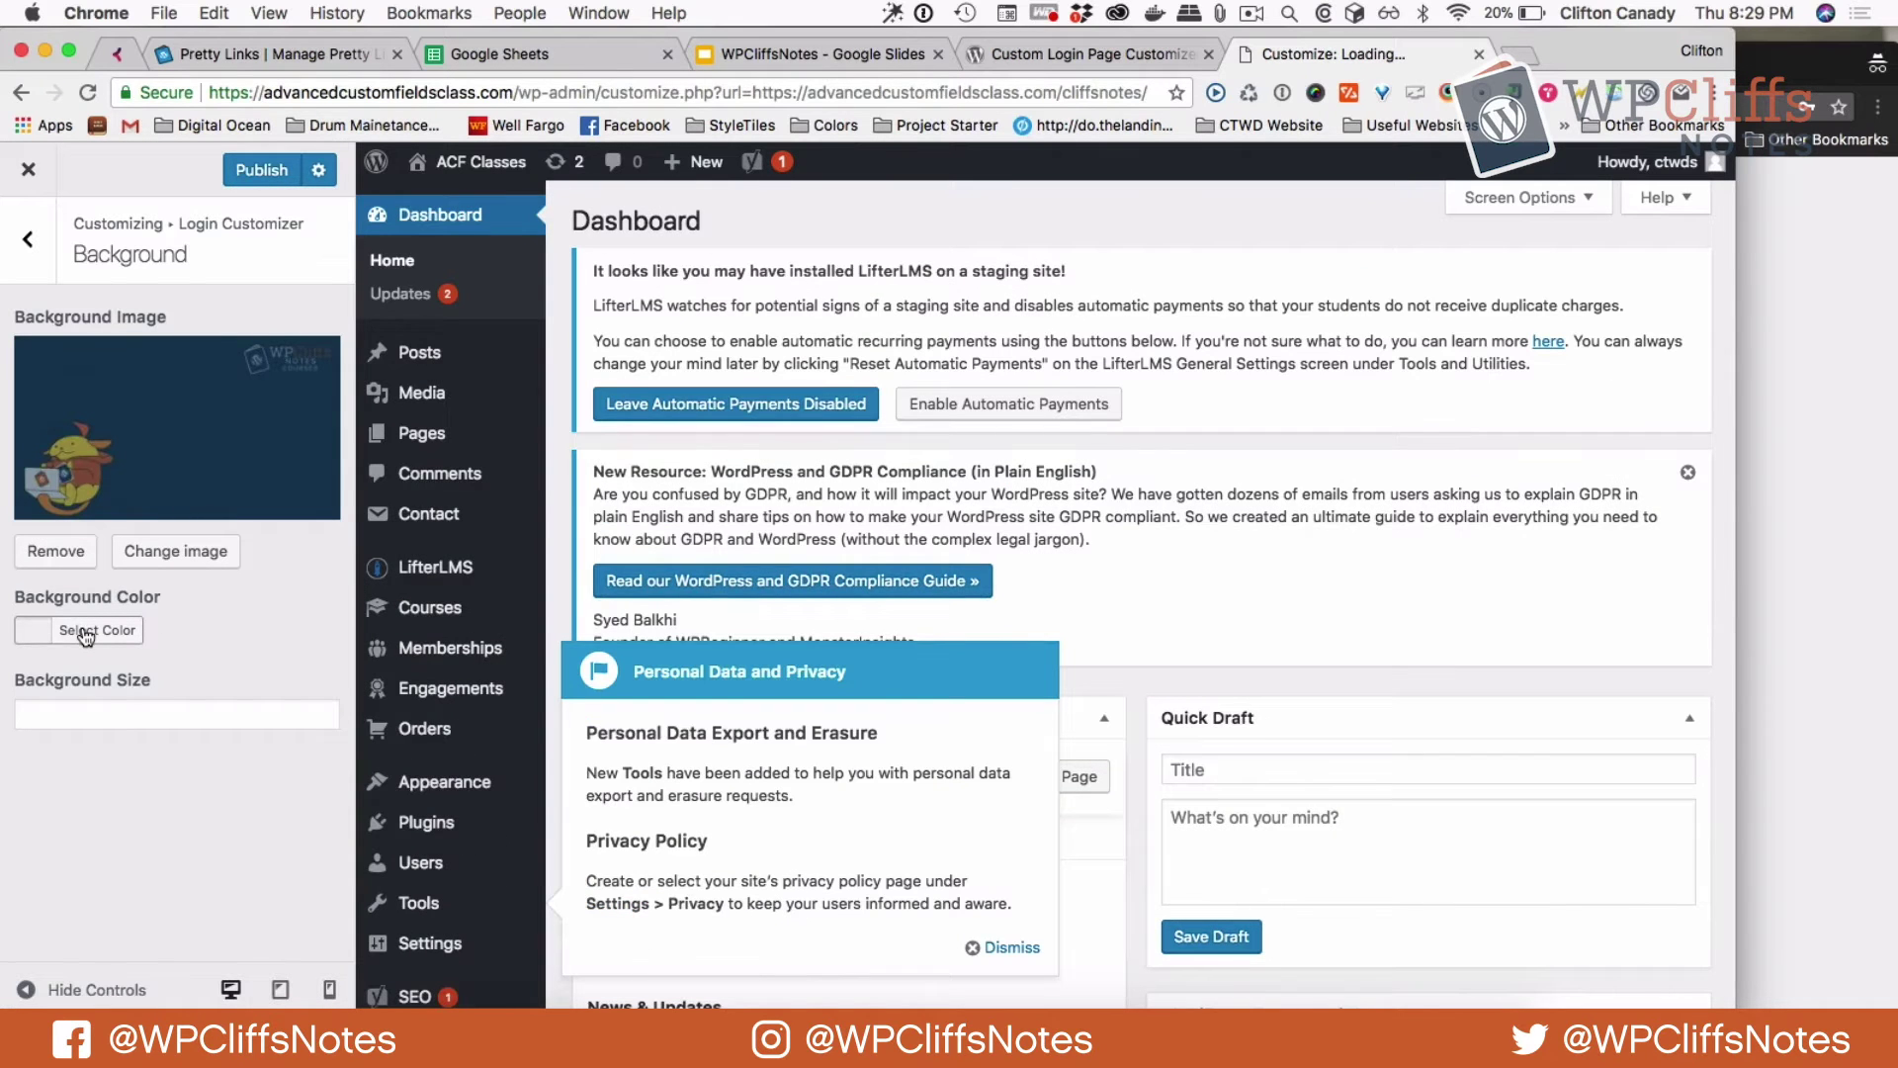
Set the login page's Background Color to the dark navy hex value.
{"action": "left_click", "coordinate": [86, 632]}
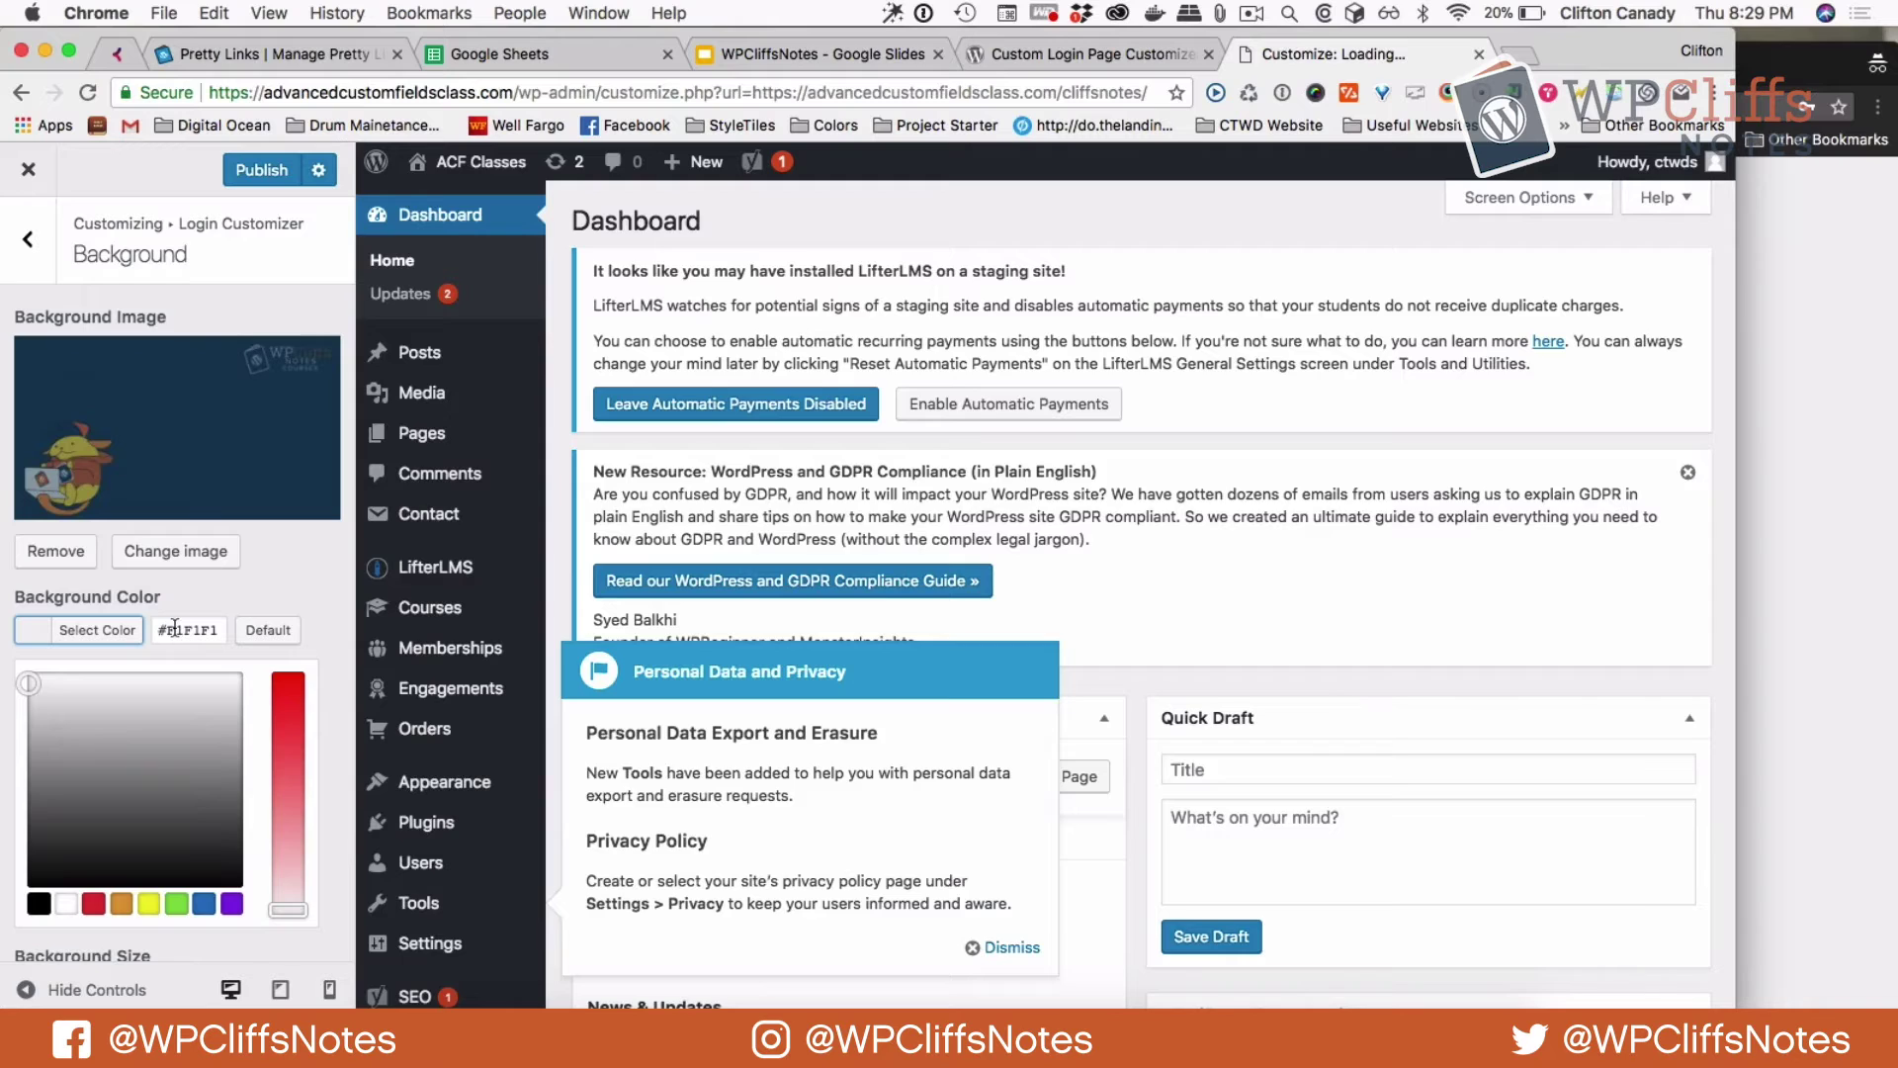
{"action": "key", "text": "super+v"}
{"action": "left_click", "coordinate": [296, 573]}
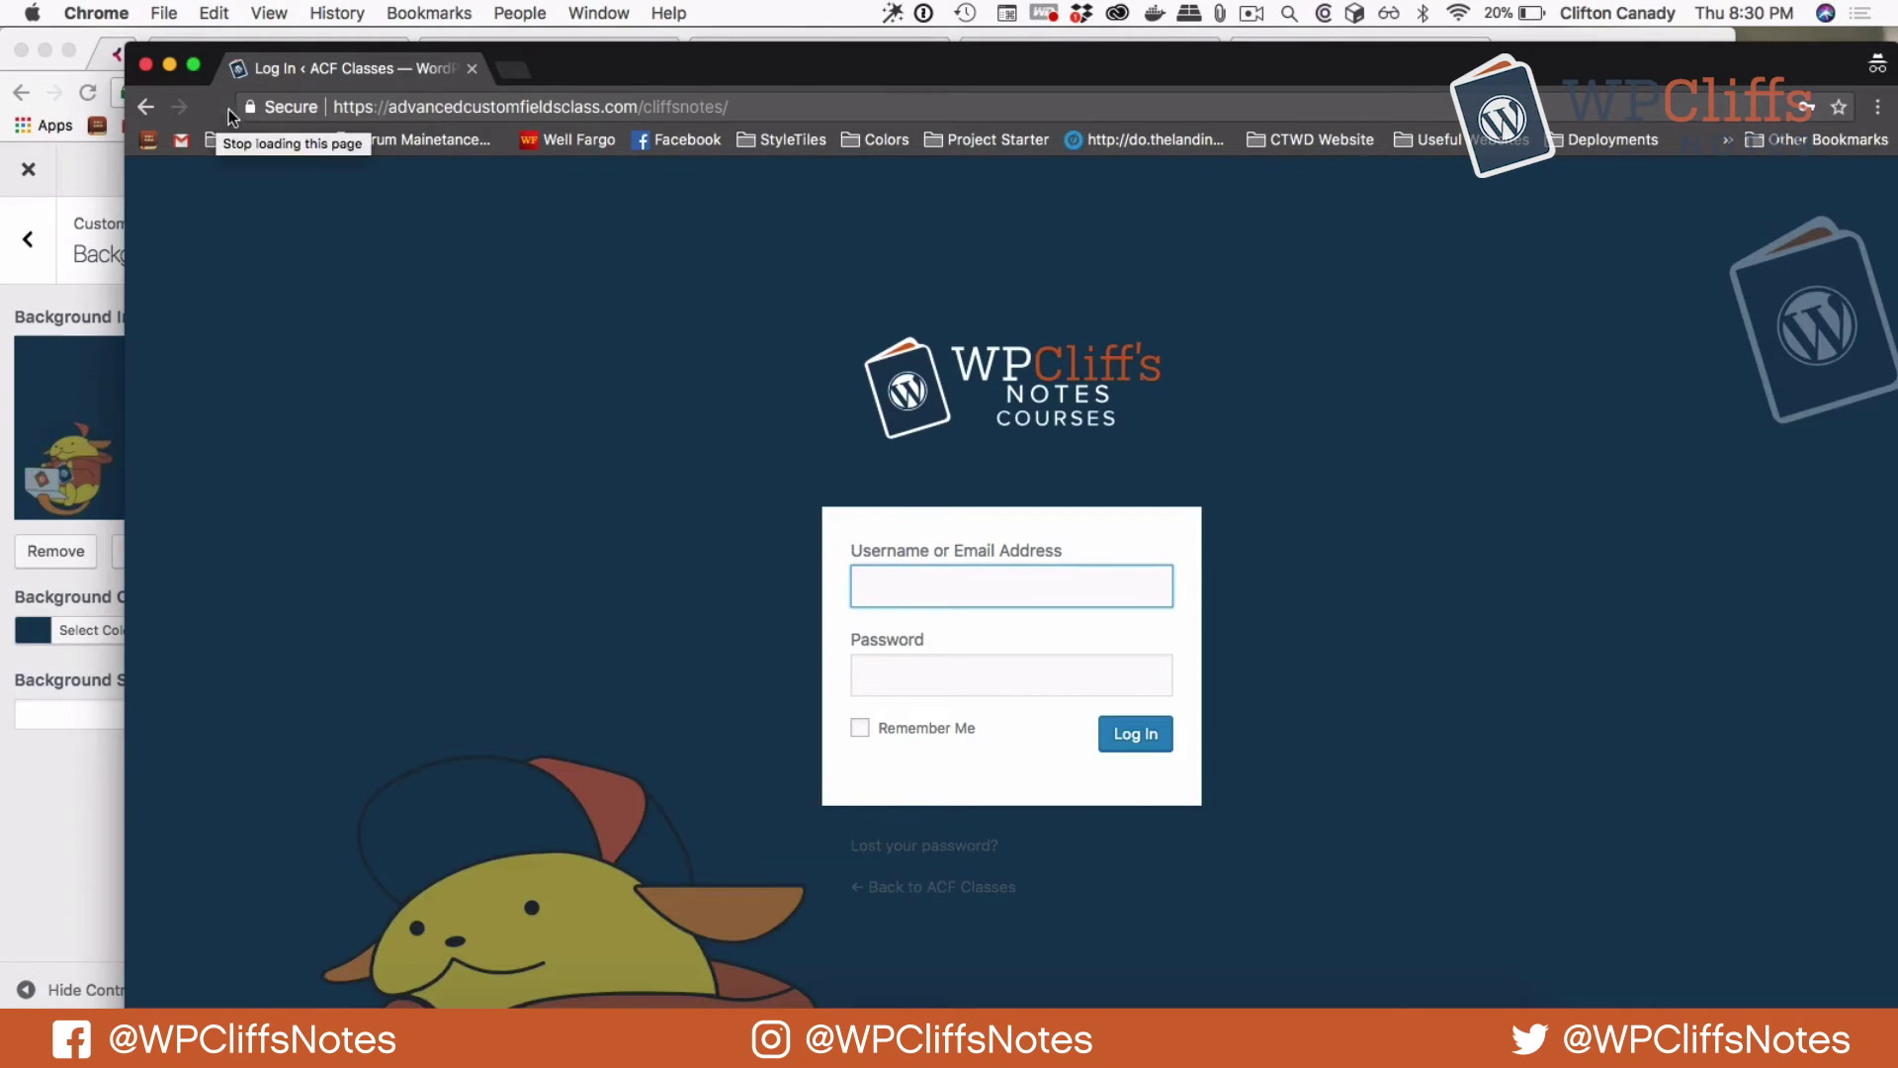
Reposition the login page preview window and return to the Background Size setting.
{"action": "left_click_drag", "start_coordinate": [783, 69], "coordinate": [653, 9]}
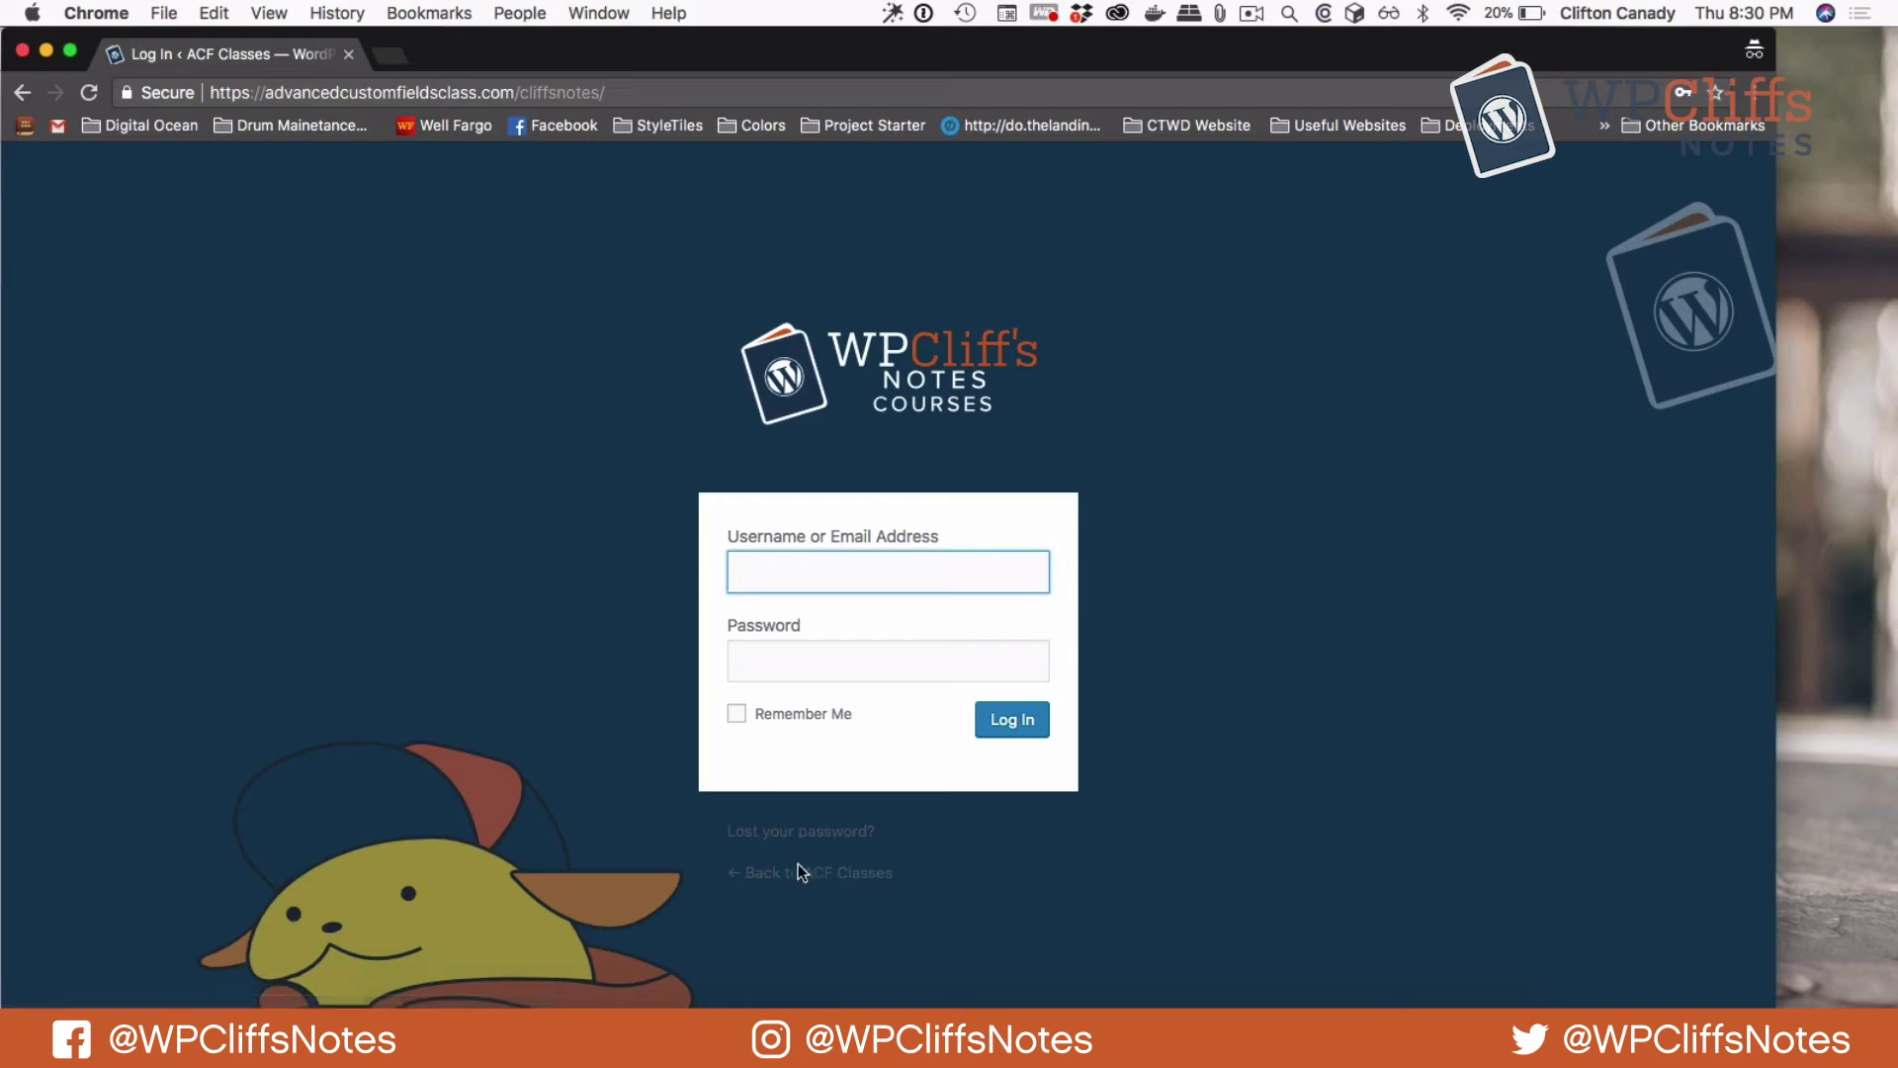
{"action": "key", "text": "super+grave"}
{"action": "left_click", "coordinate": [72, 702]}
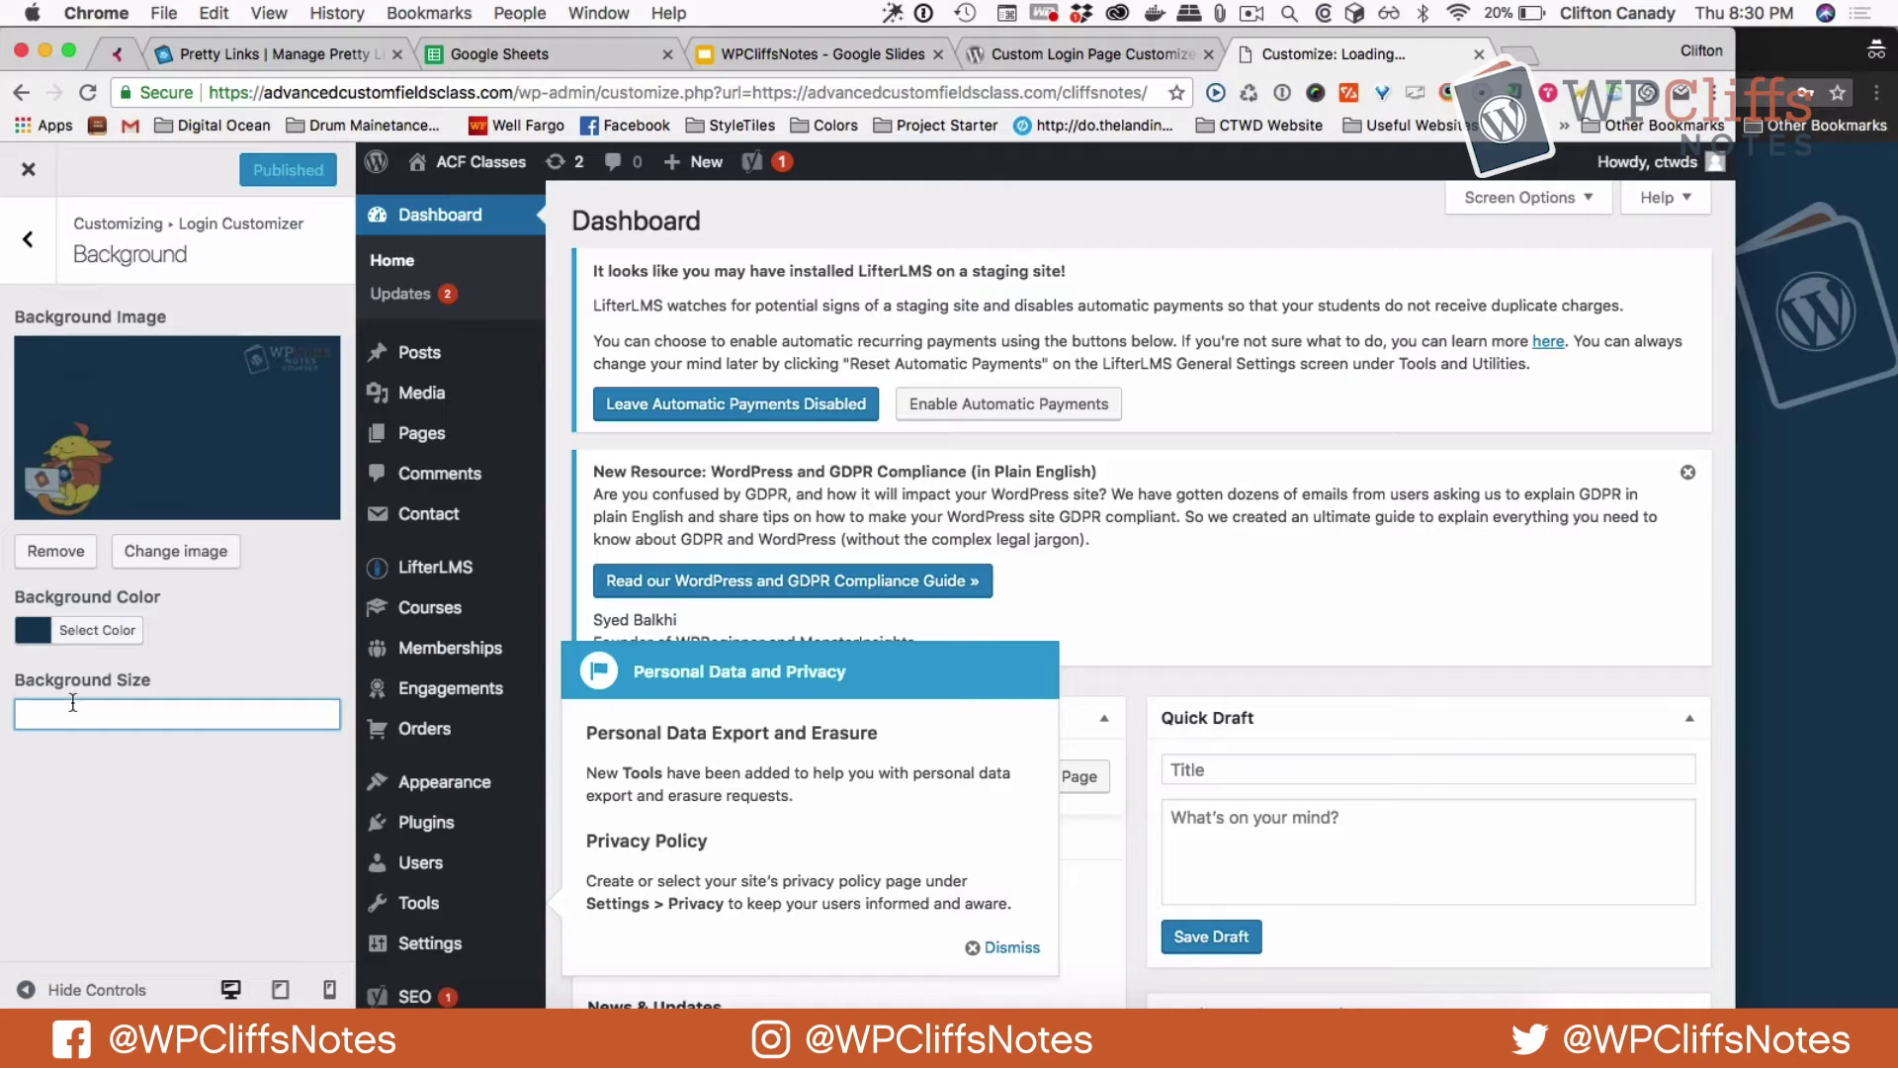
Enter 'center center' as the Background Size and reload the login page to preview it.
{"action": "type", "text": "cent"}
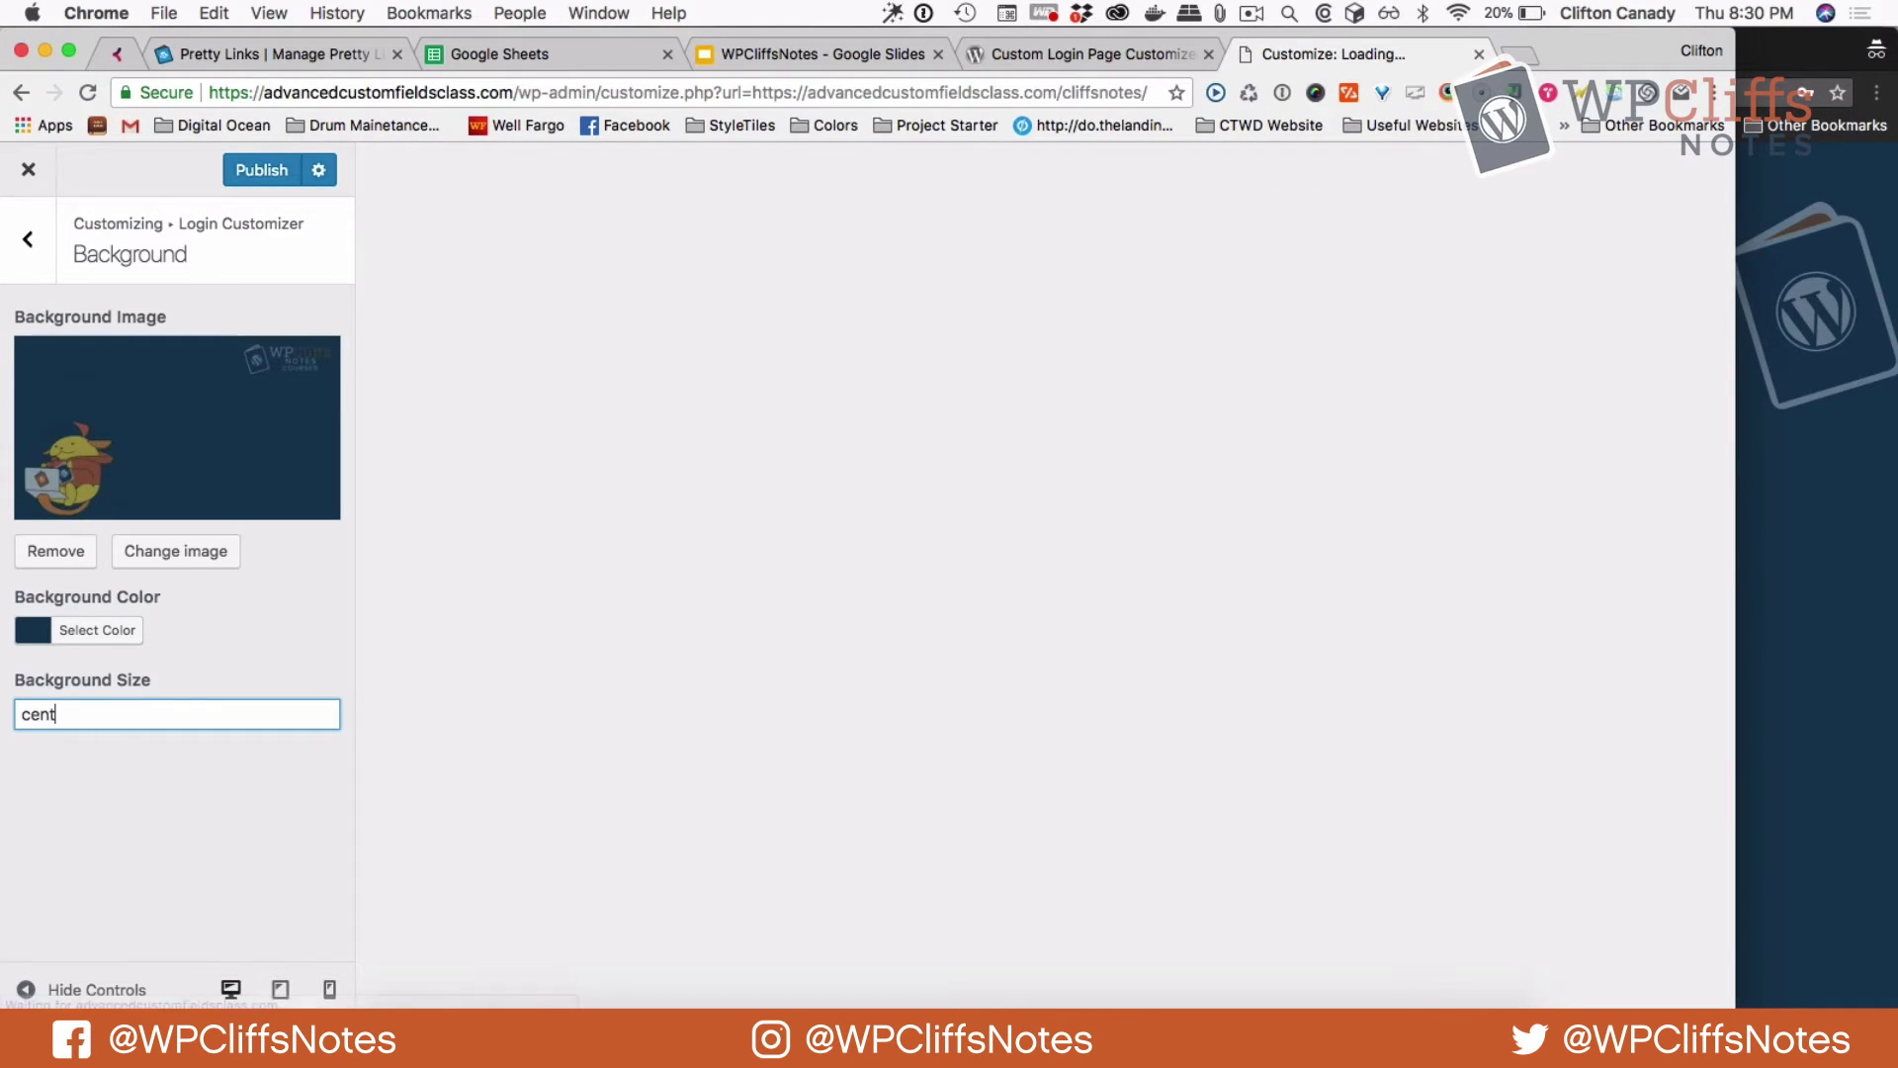
{"action": "type", "text": "er center"}
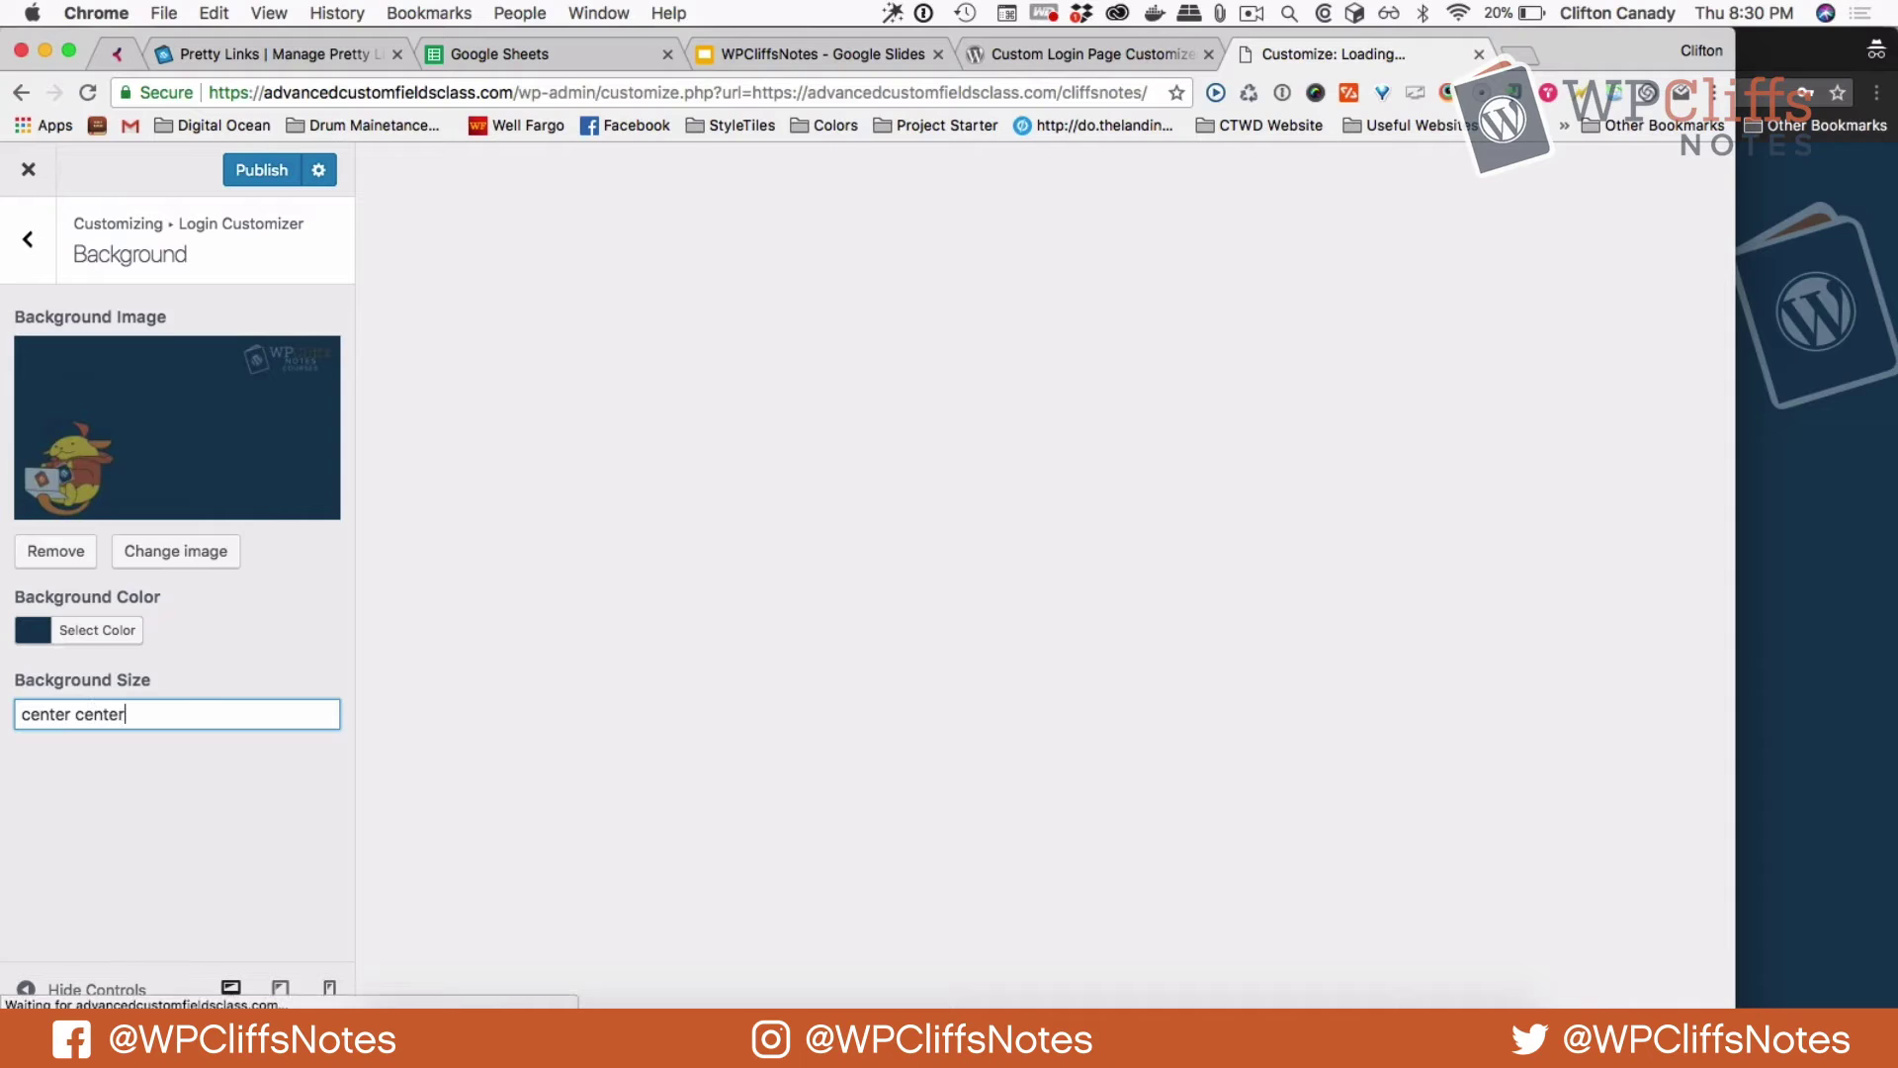
{"action": "key", "text": "super+grave"}
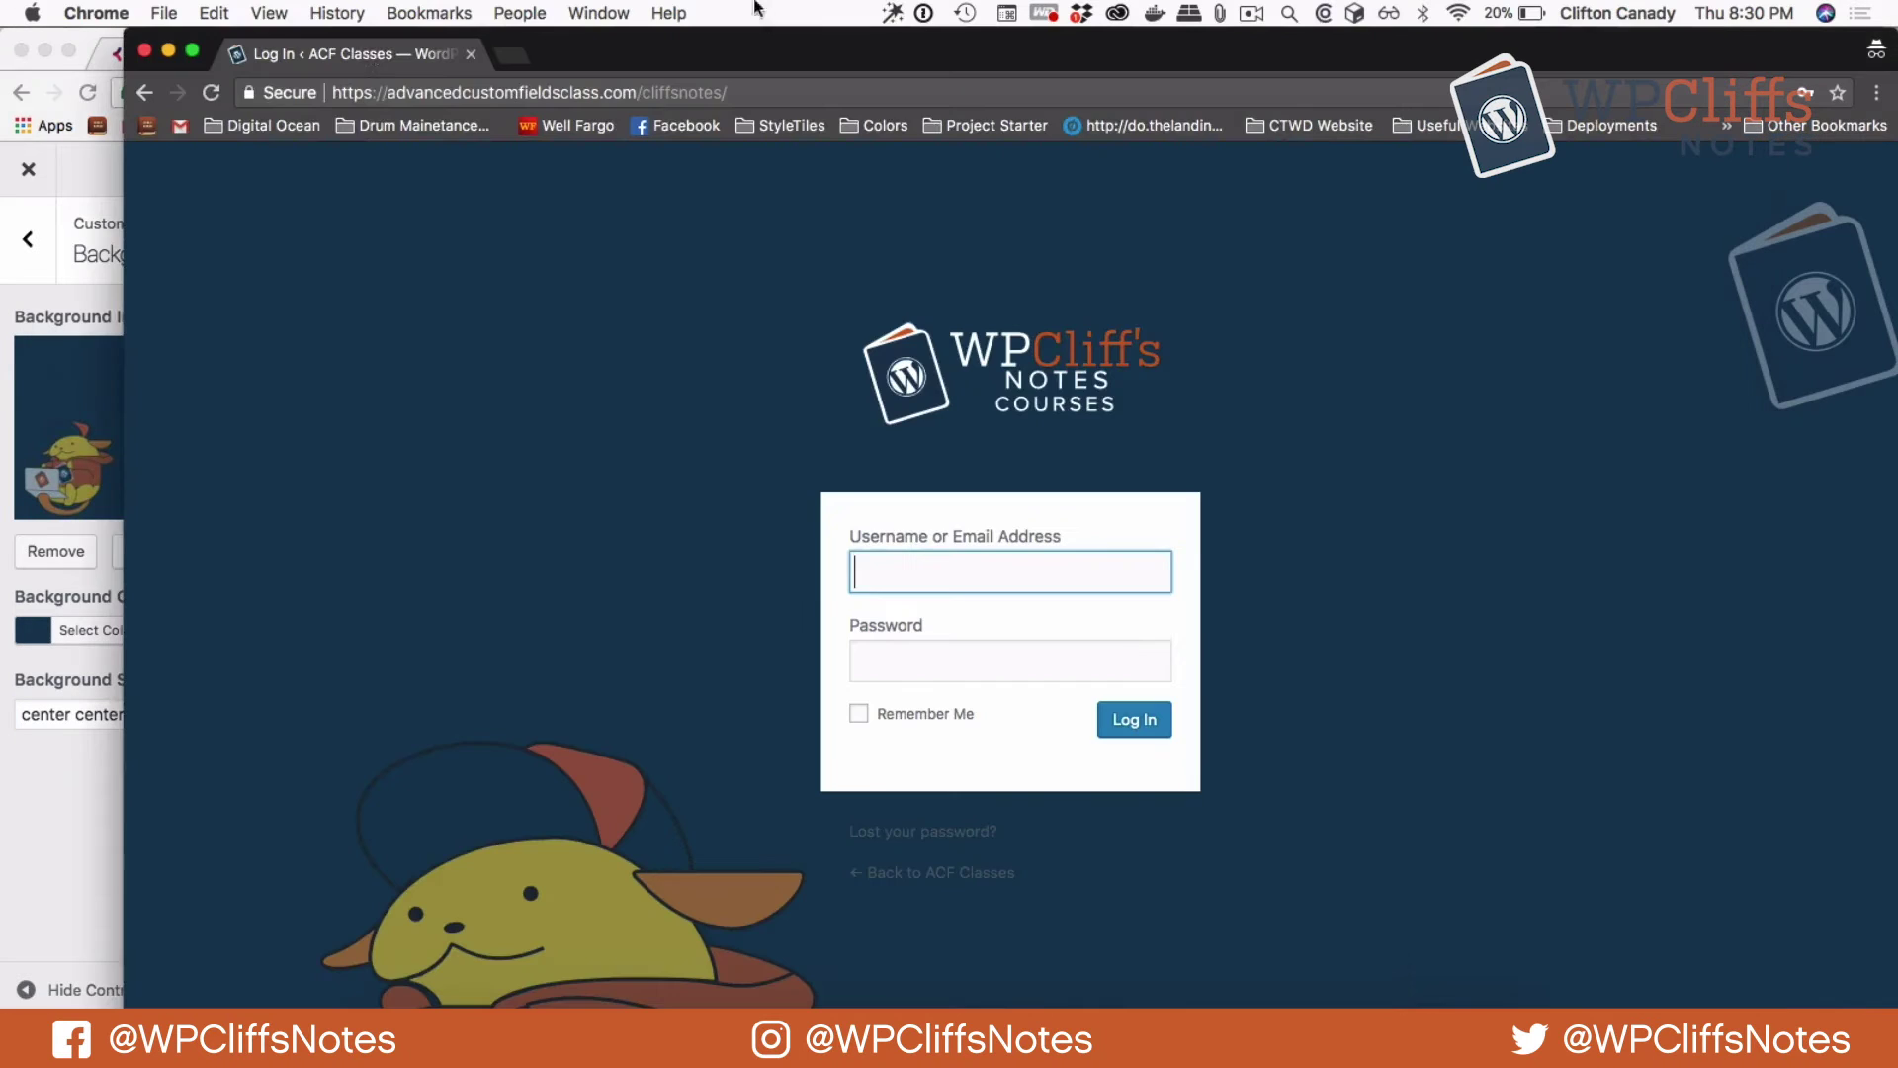
{"action": "left_click", "coordinate": [212, 93]}
{"action": "key", "text": "super+grave"}
Replace the Background Size with 'cover', publish, verify on the login page, and go back to sections.
{"action": "key", "text": "ctrl+a"}
{"action": "type", "text": "cover"}
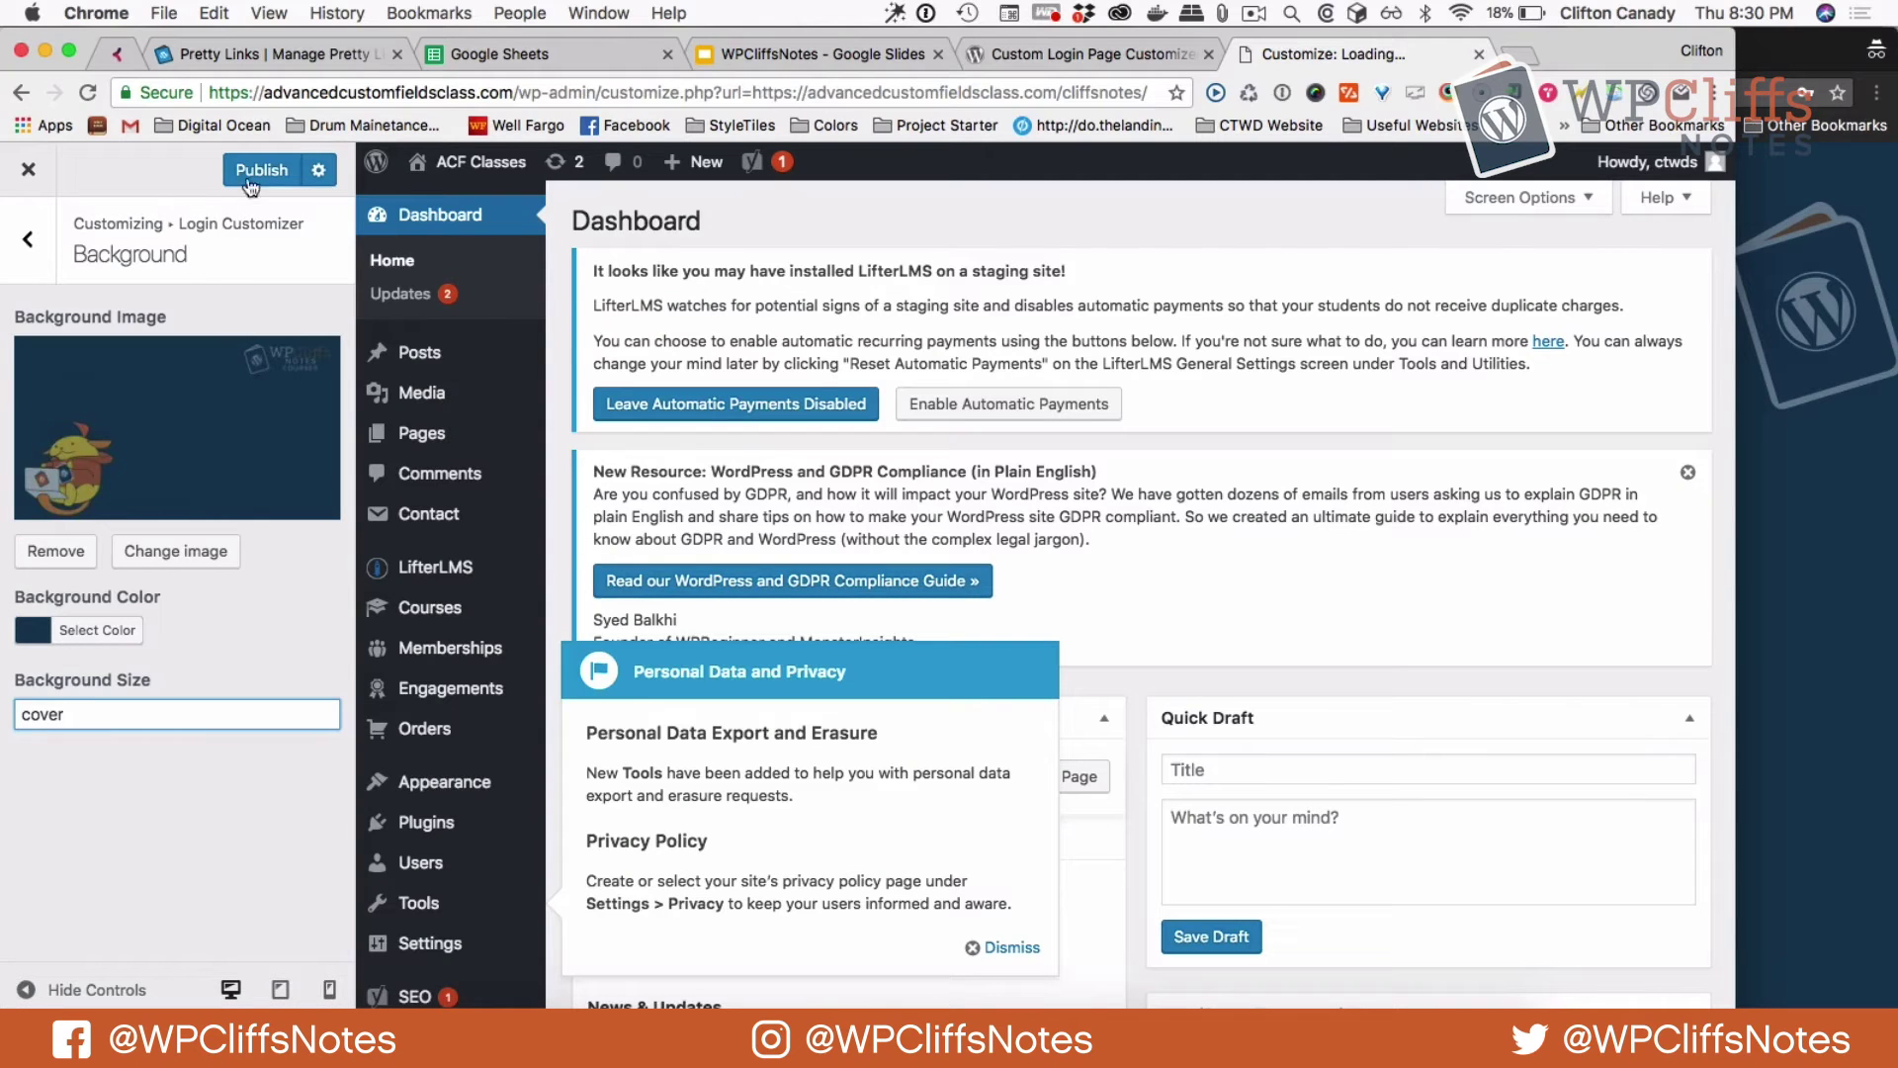
{"action": "left_click", "coordinate": [366, 191]}
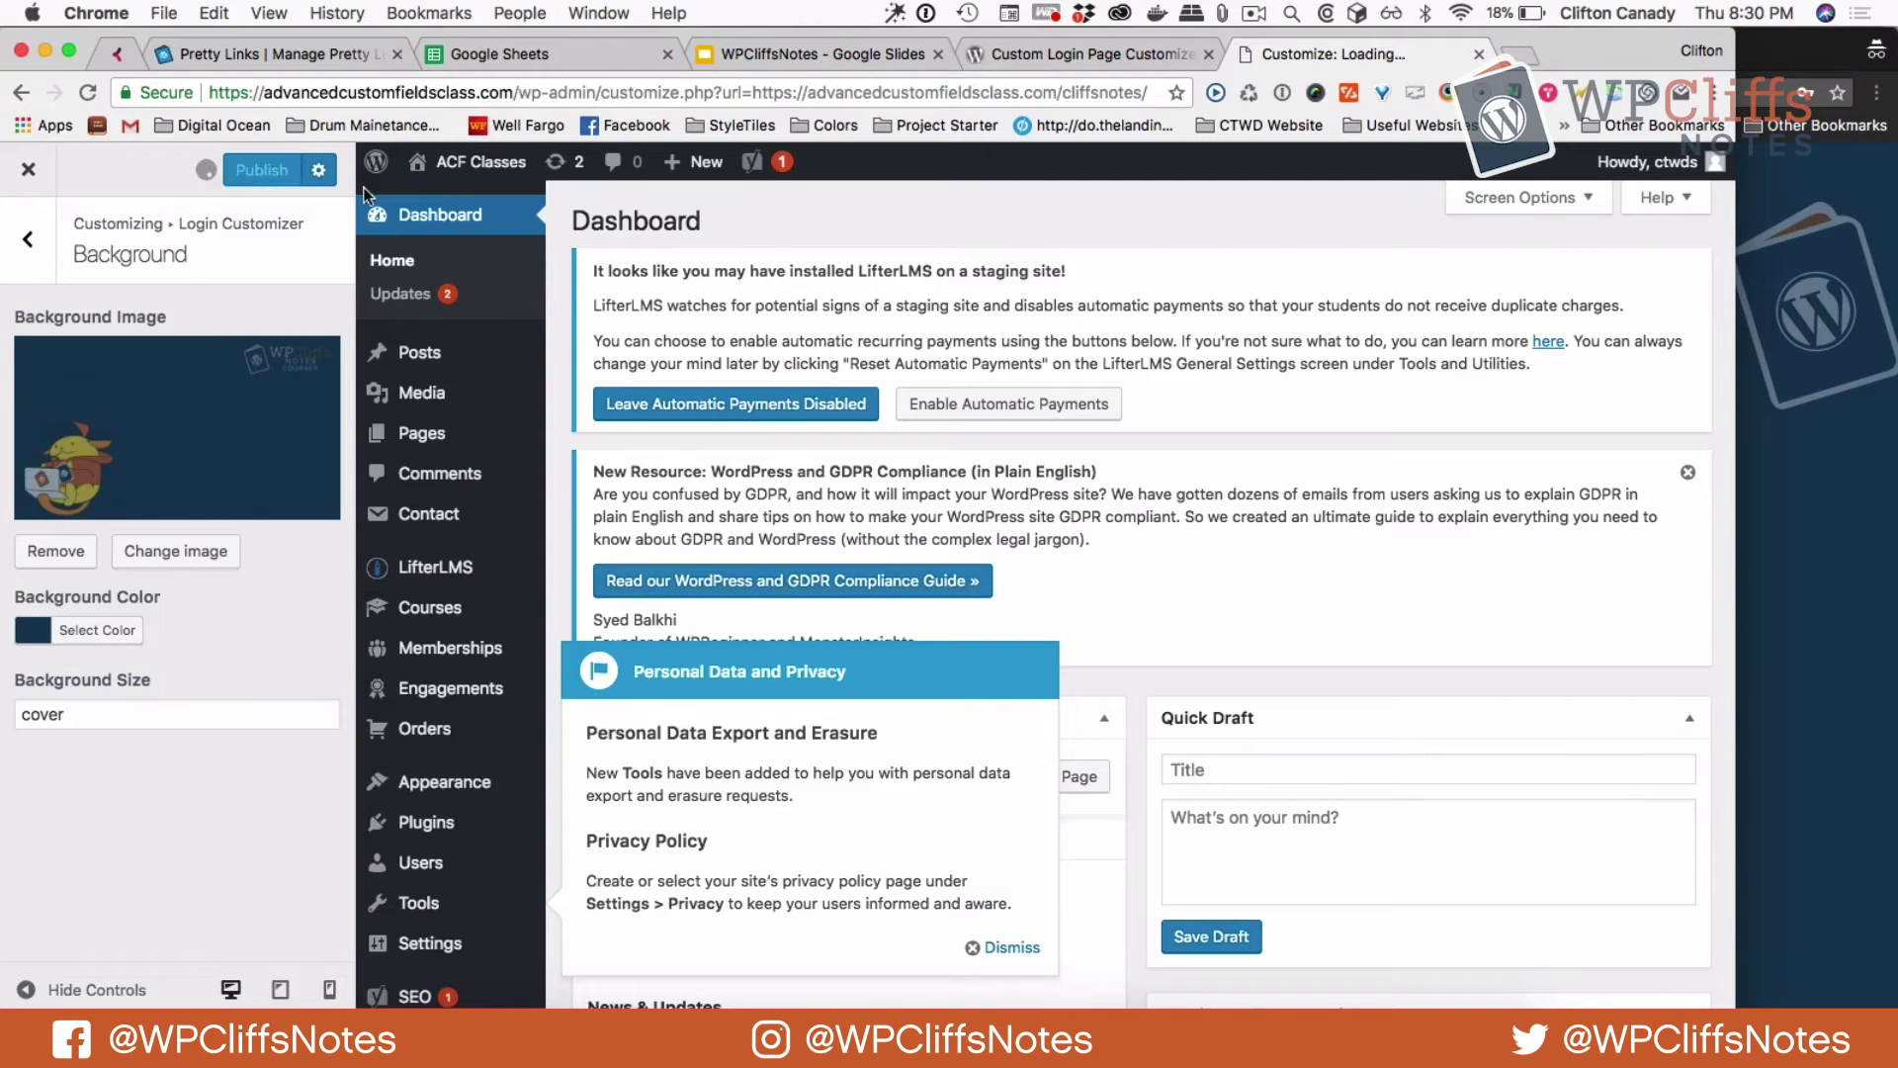
{"action": "left_click", "coordinate": [1825, 508]}
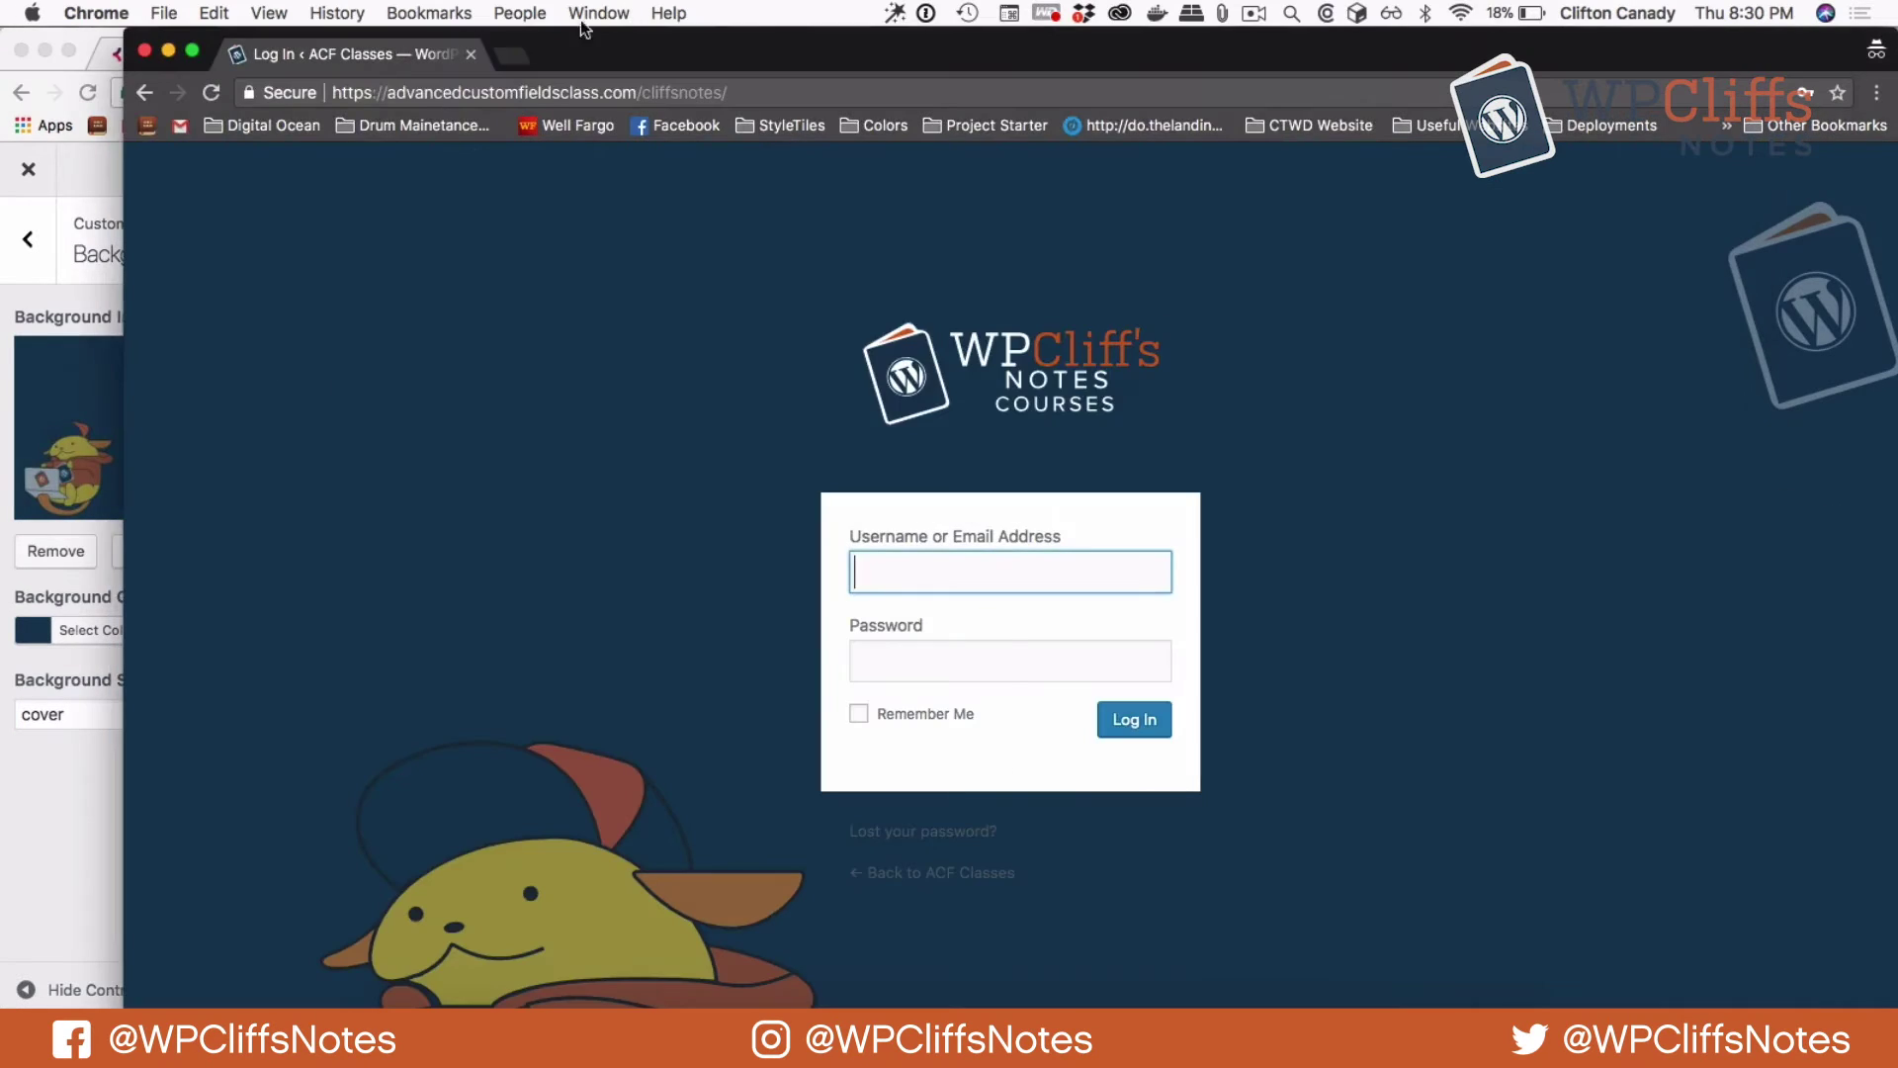
{"action": "left_click", "coordinate": [205, 93]}
{"action": "left_click", "coordinate": [34, 811]}
{"action": "left_click", "coordinate": [84, 714]}
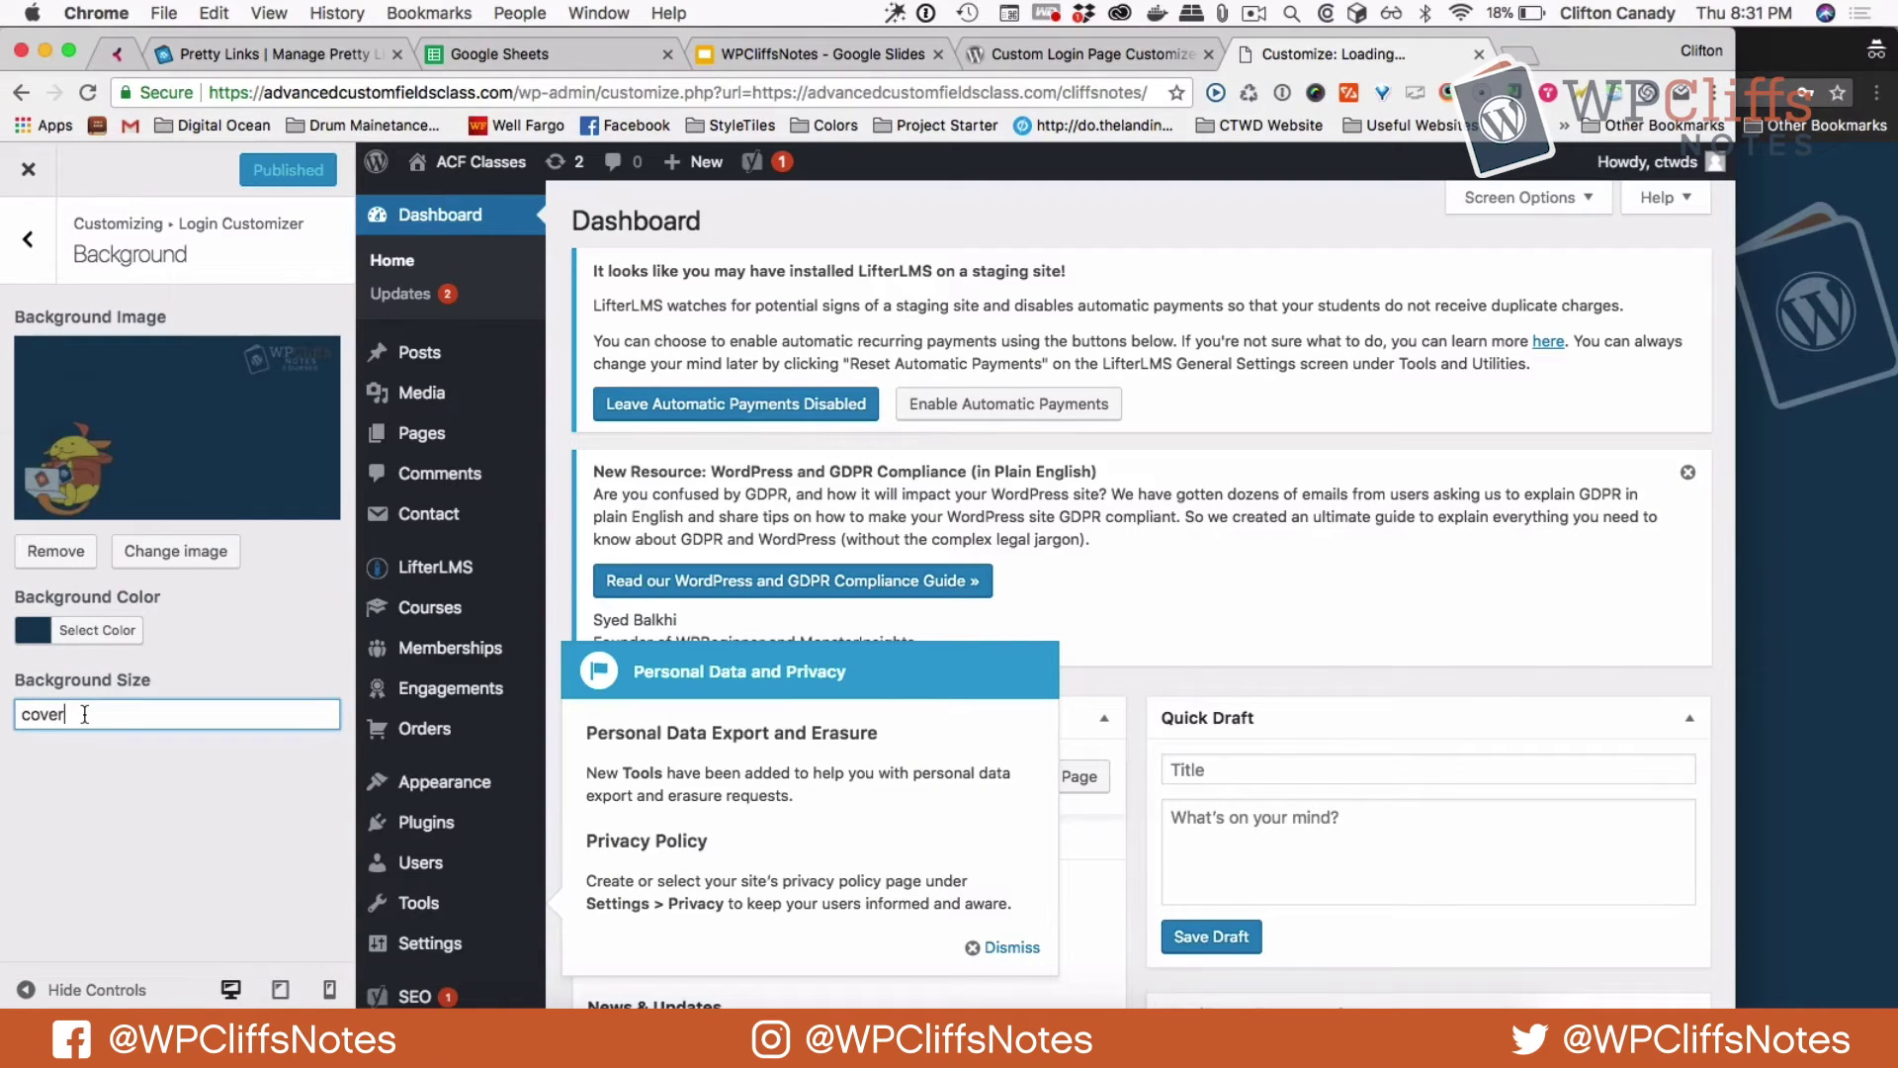
{"action": "left_click", "coordinate": [28, 238]}
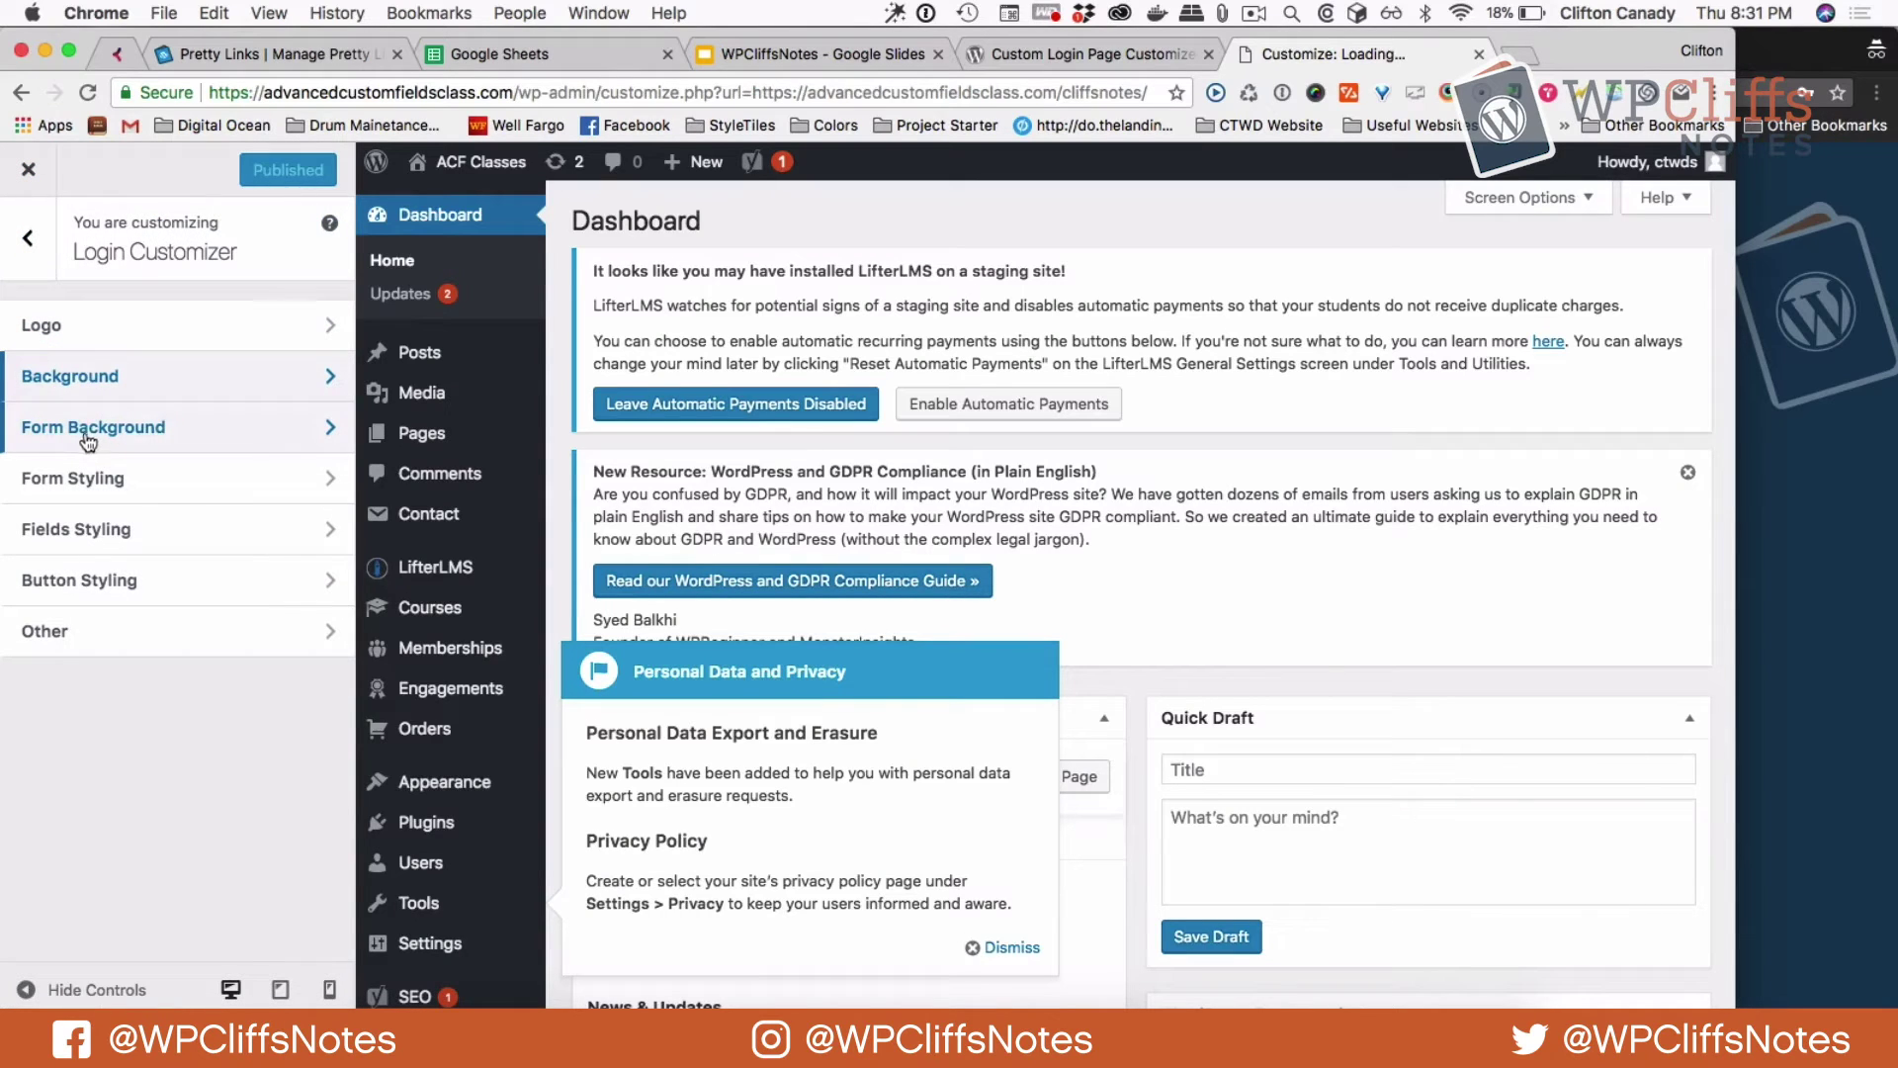
Change the Form Styling width from 320px to 420px, publish, and reload the login page to check.
{"action": "left_click", "coordinate": [78, 480]}
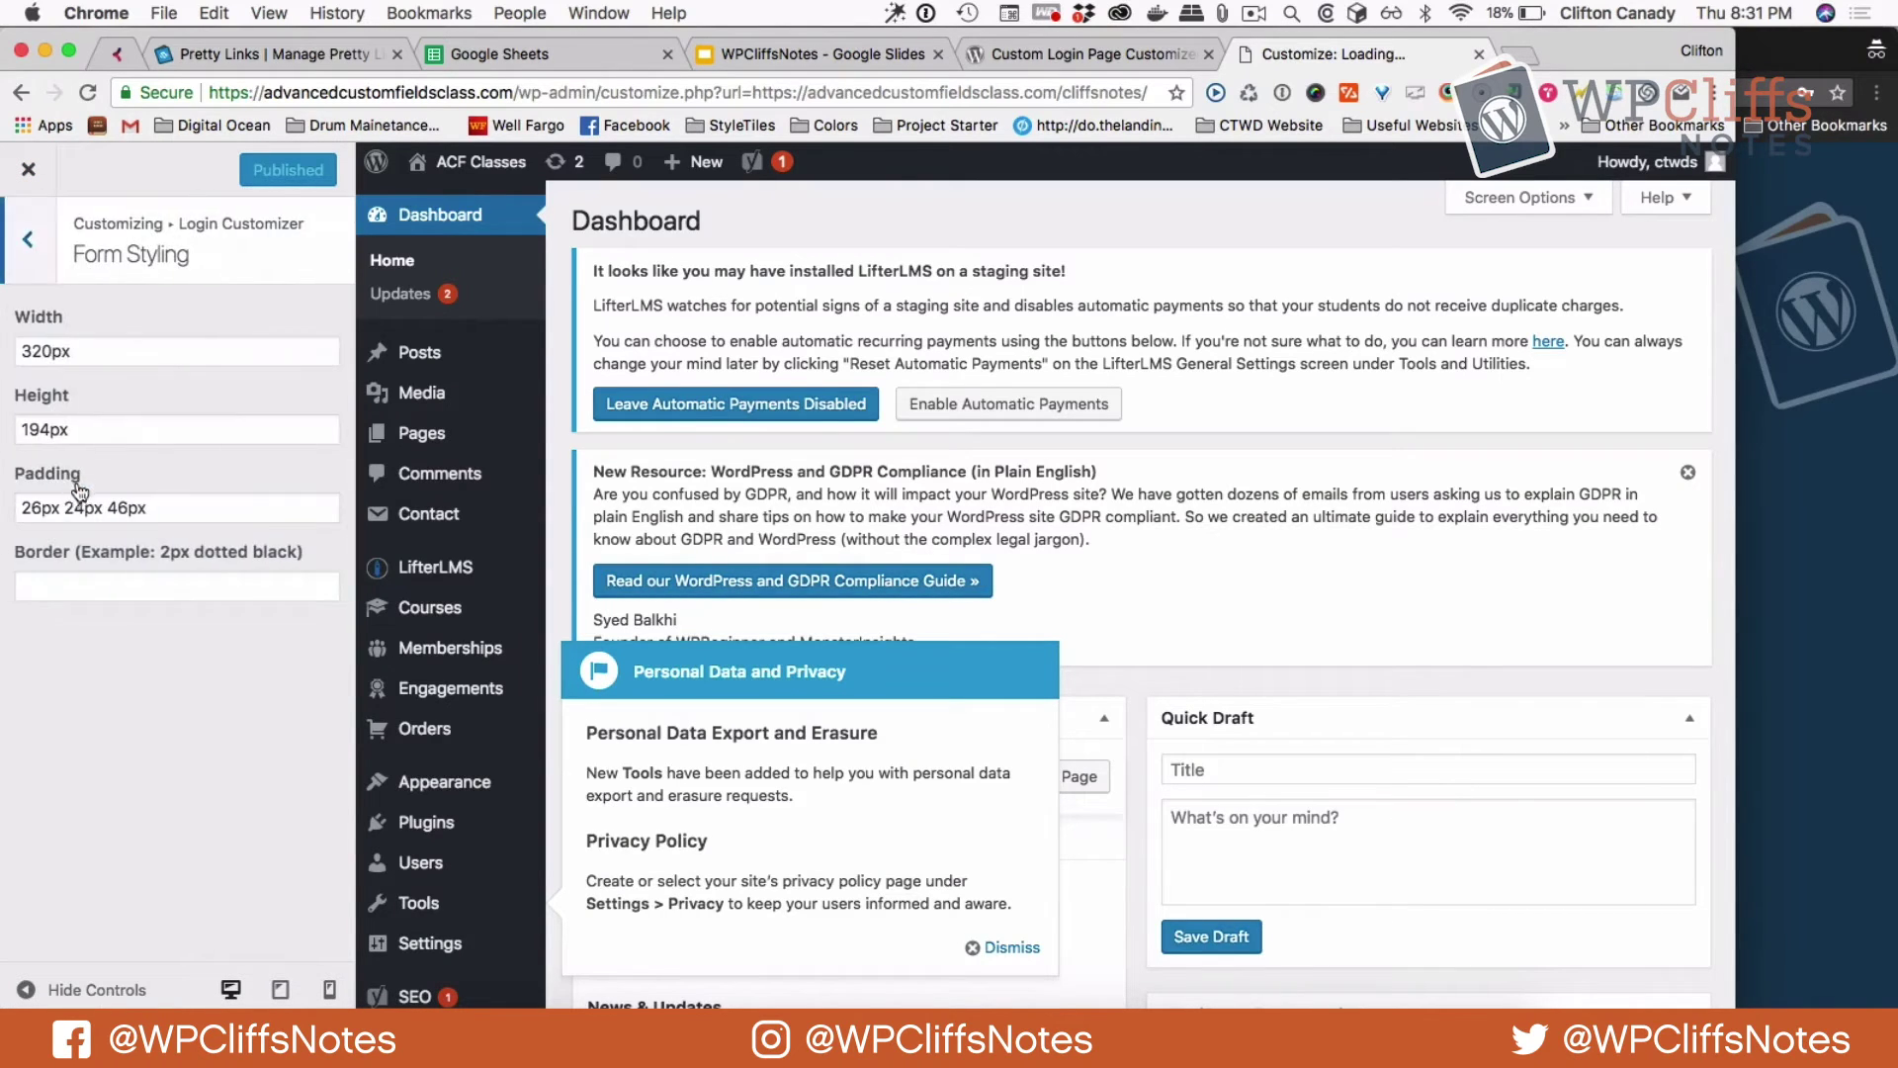
{"action": "left_click", "coordinate": [25, 351]}
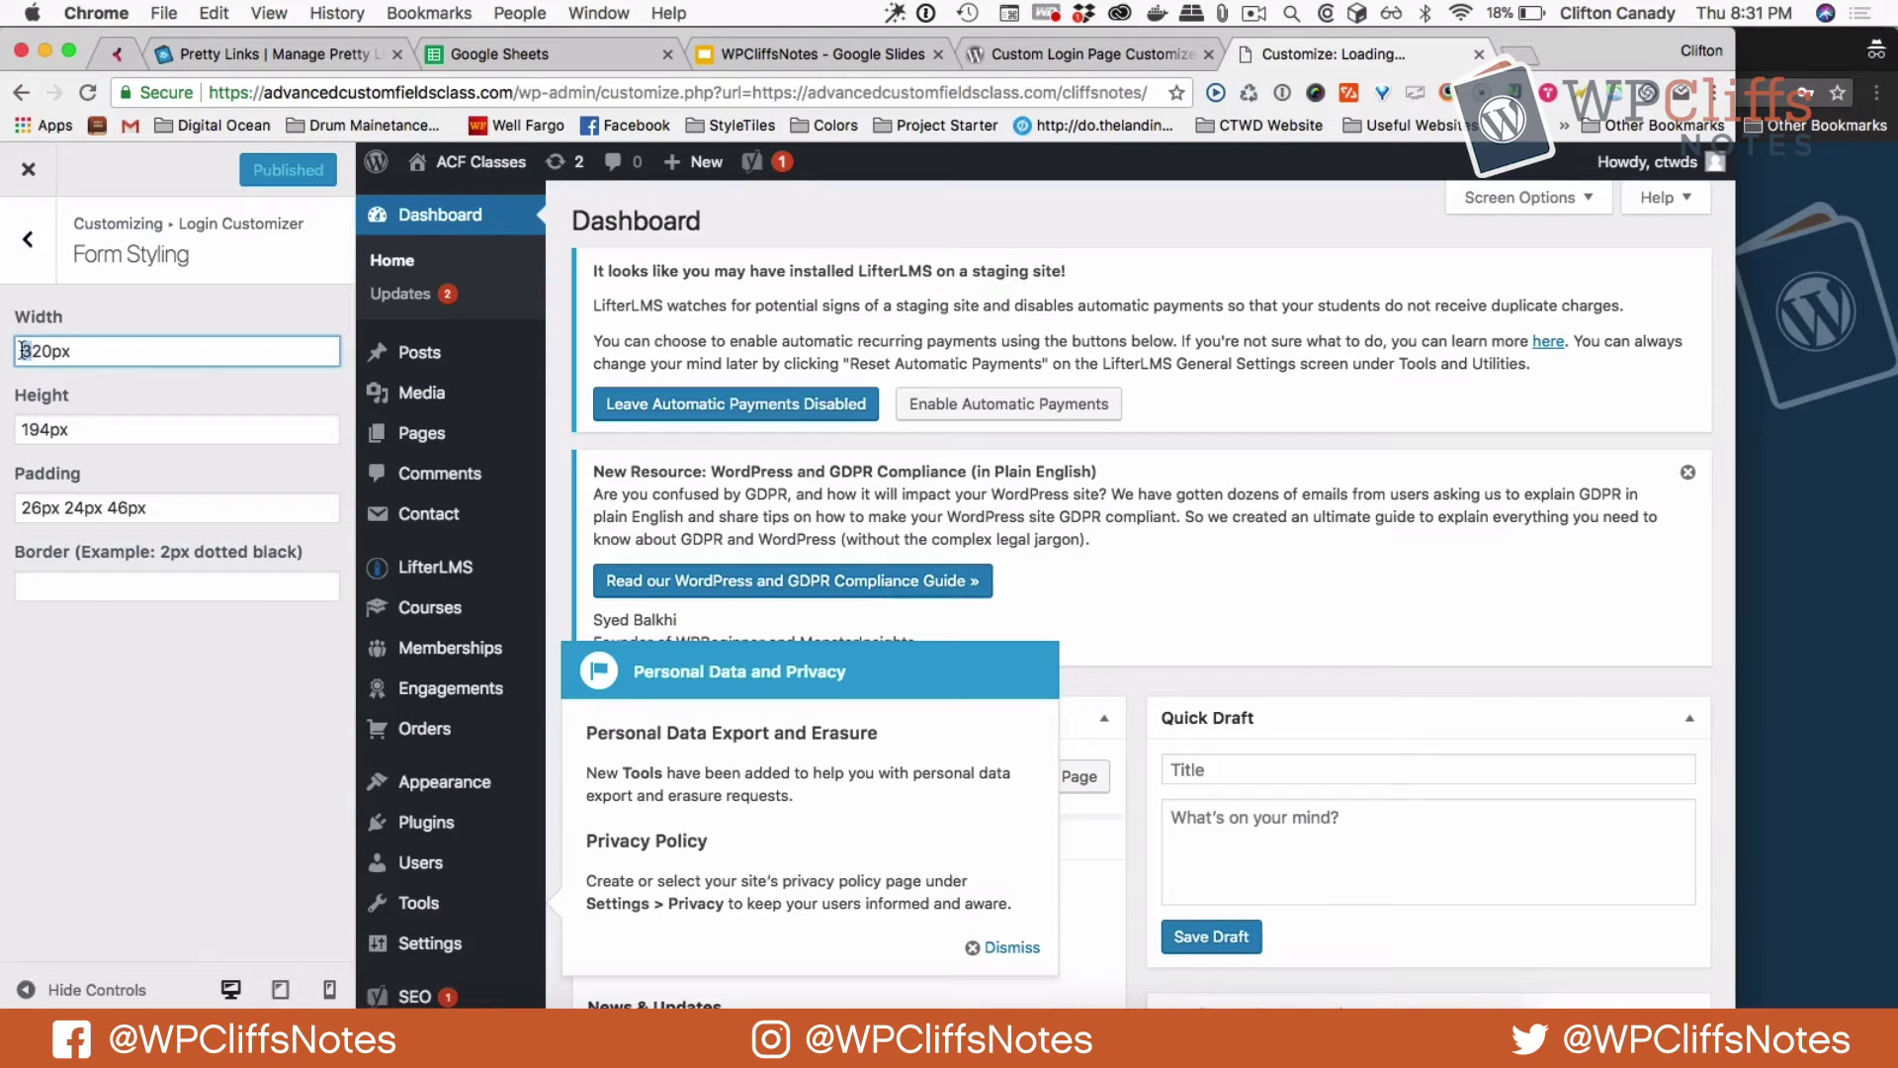
{"action": "key", "text": "Delete"}
{"action": "type", "text": "4"}
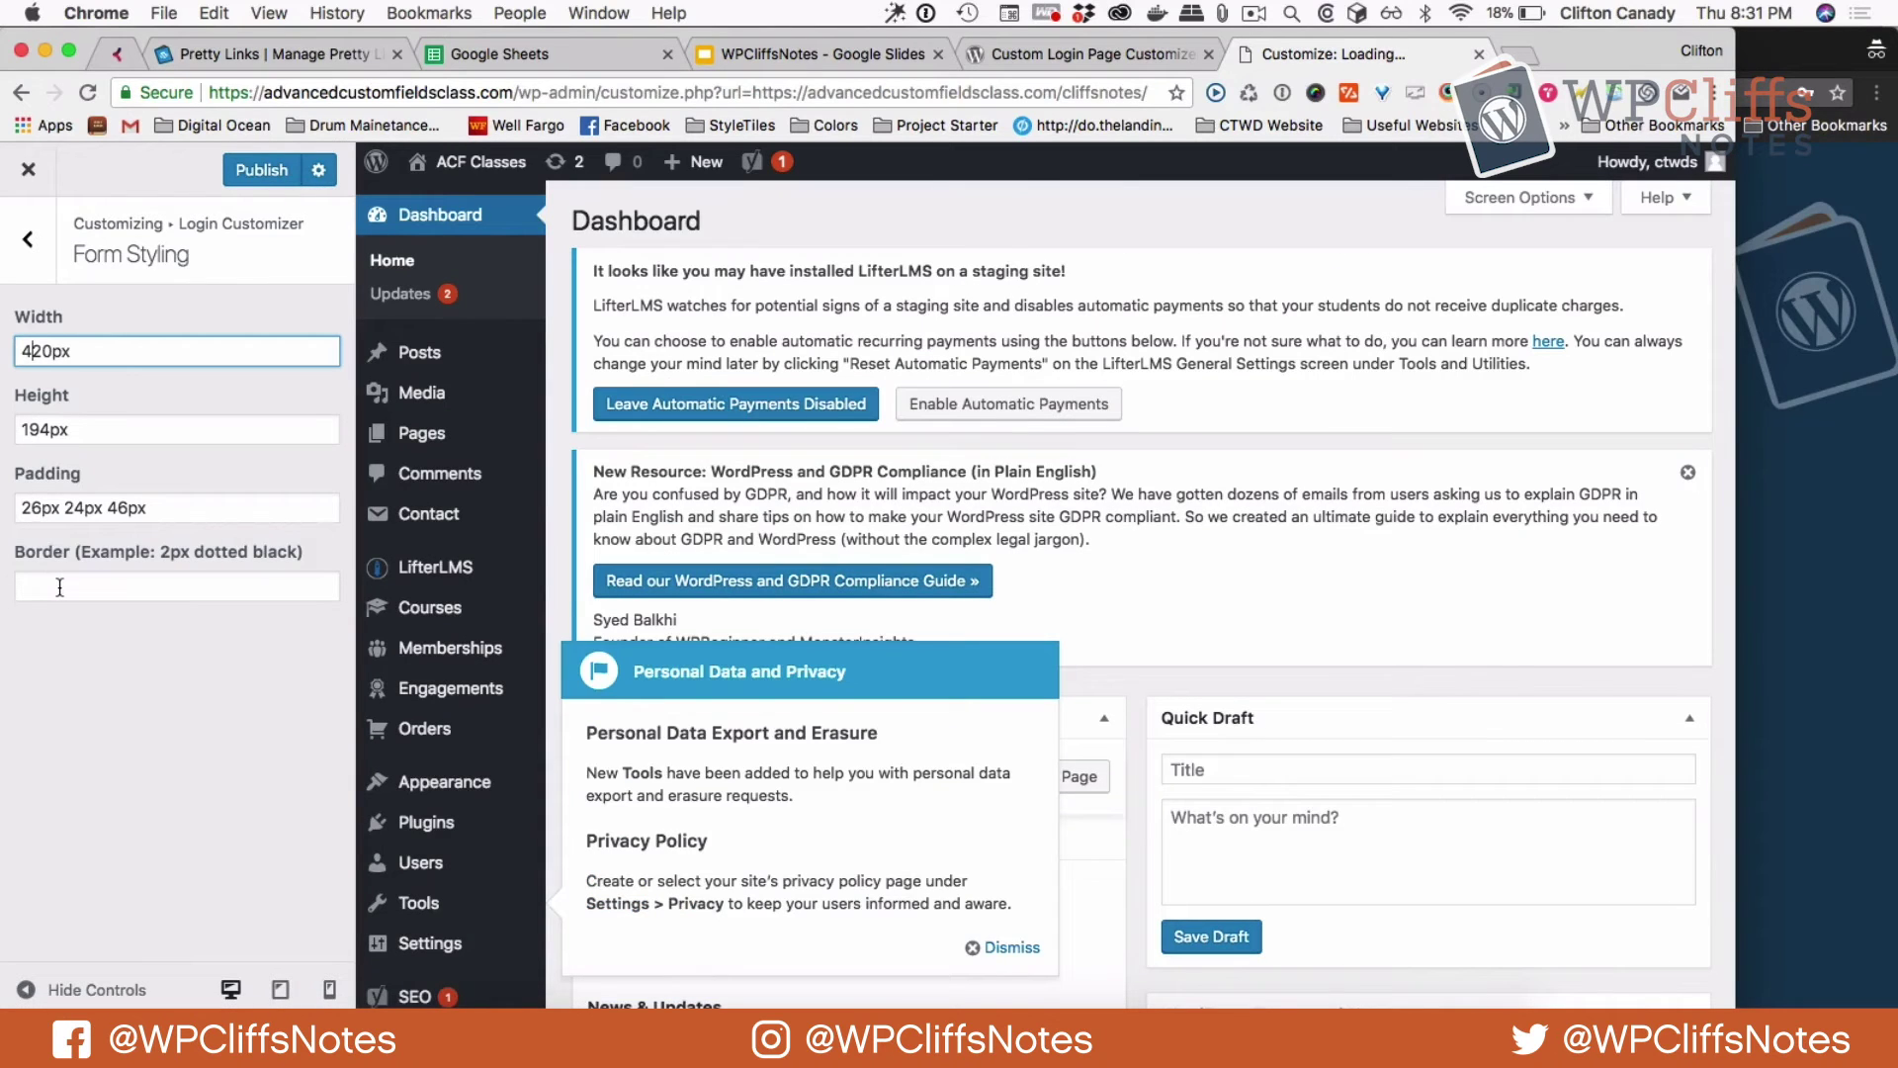
{"action": "left_click", "coordinate": [59, 587]}
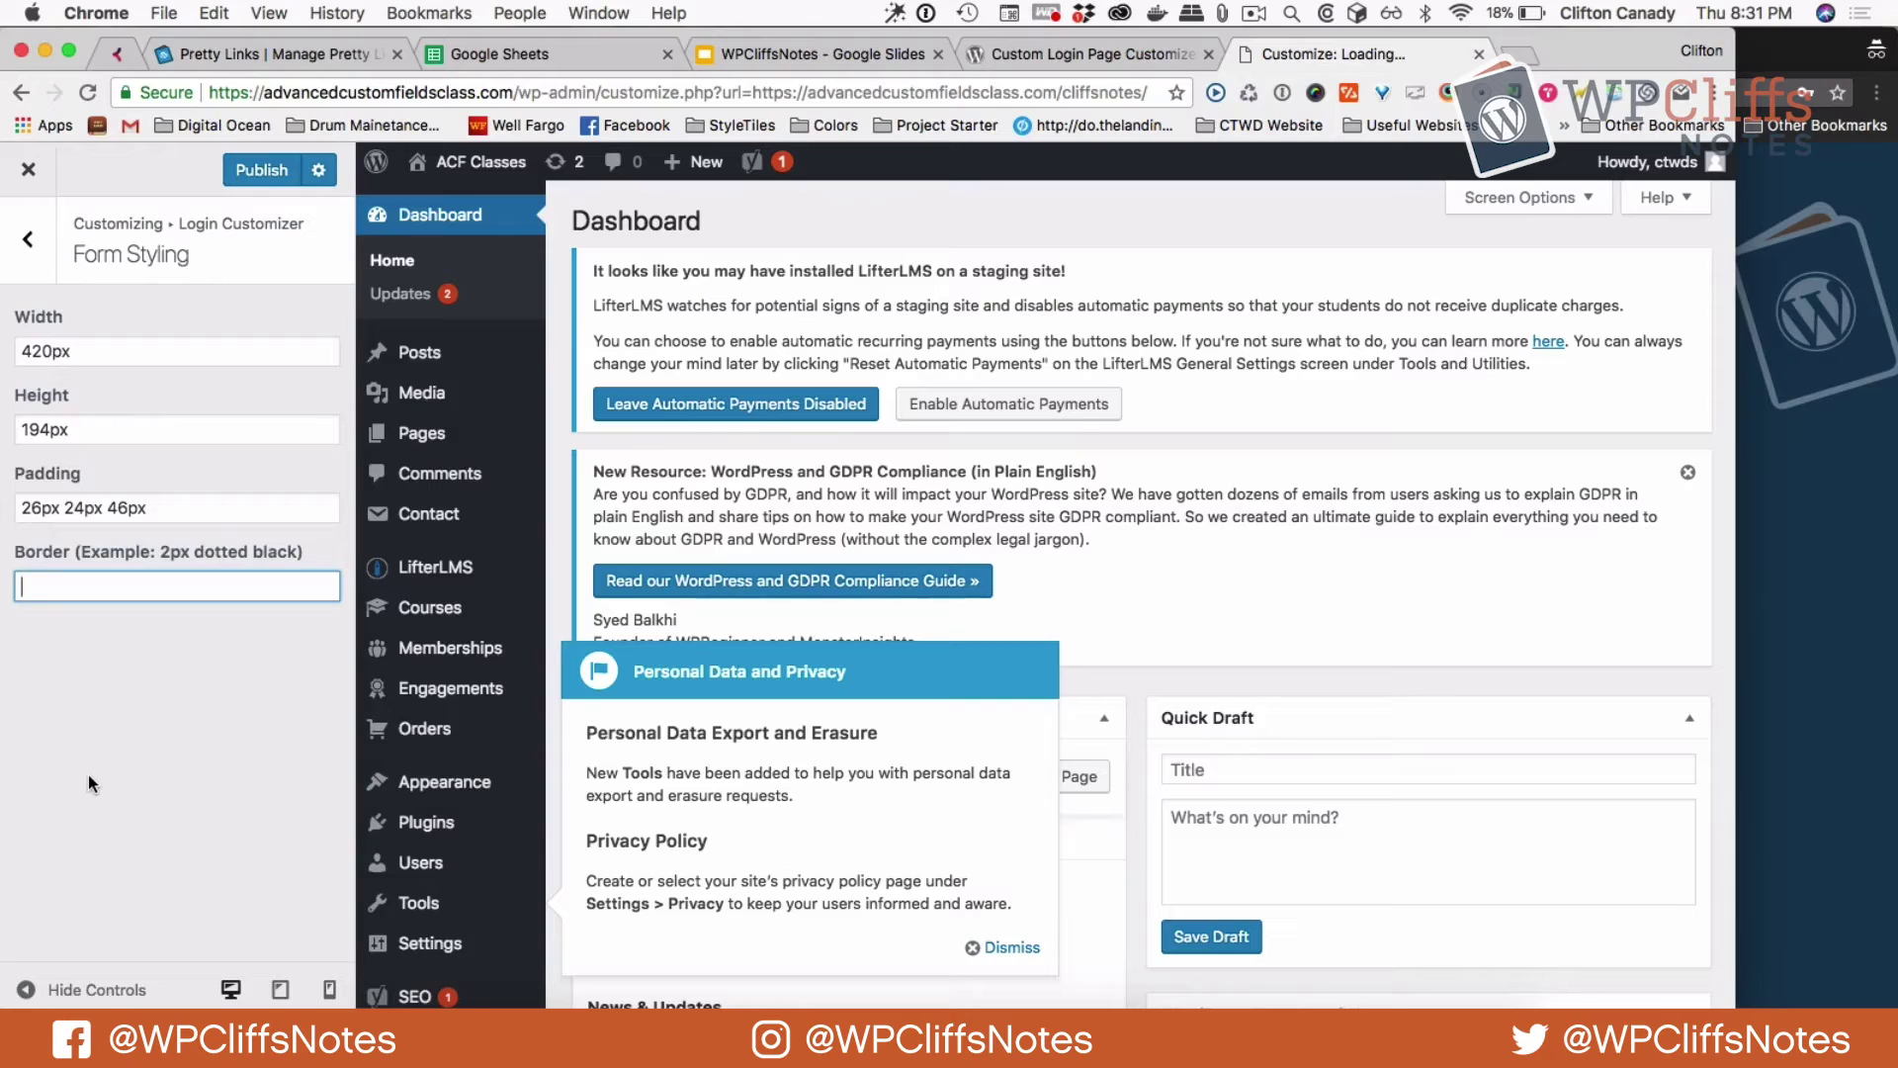
{"action": "left_click", "coordinate": [262, 171]}
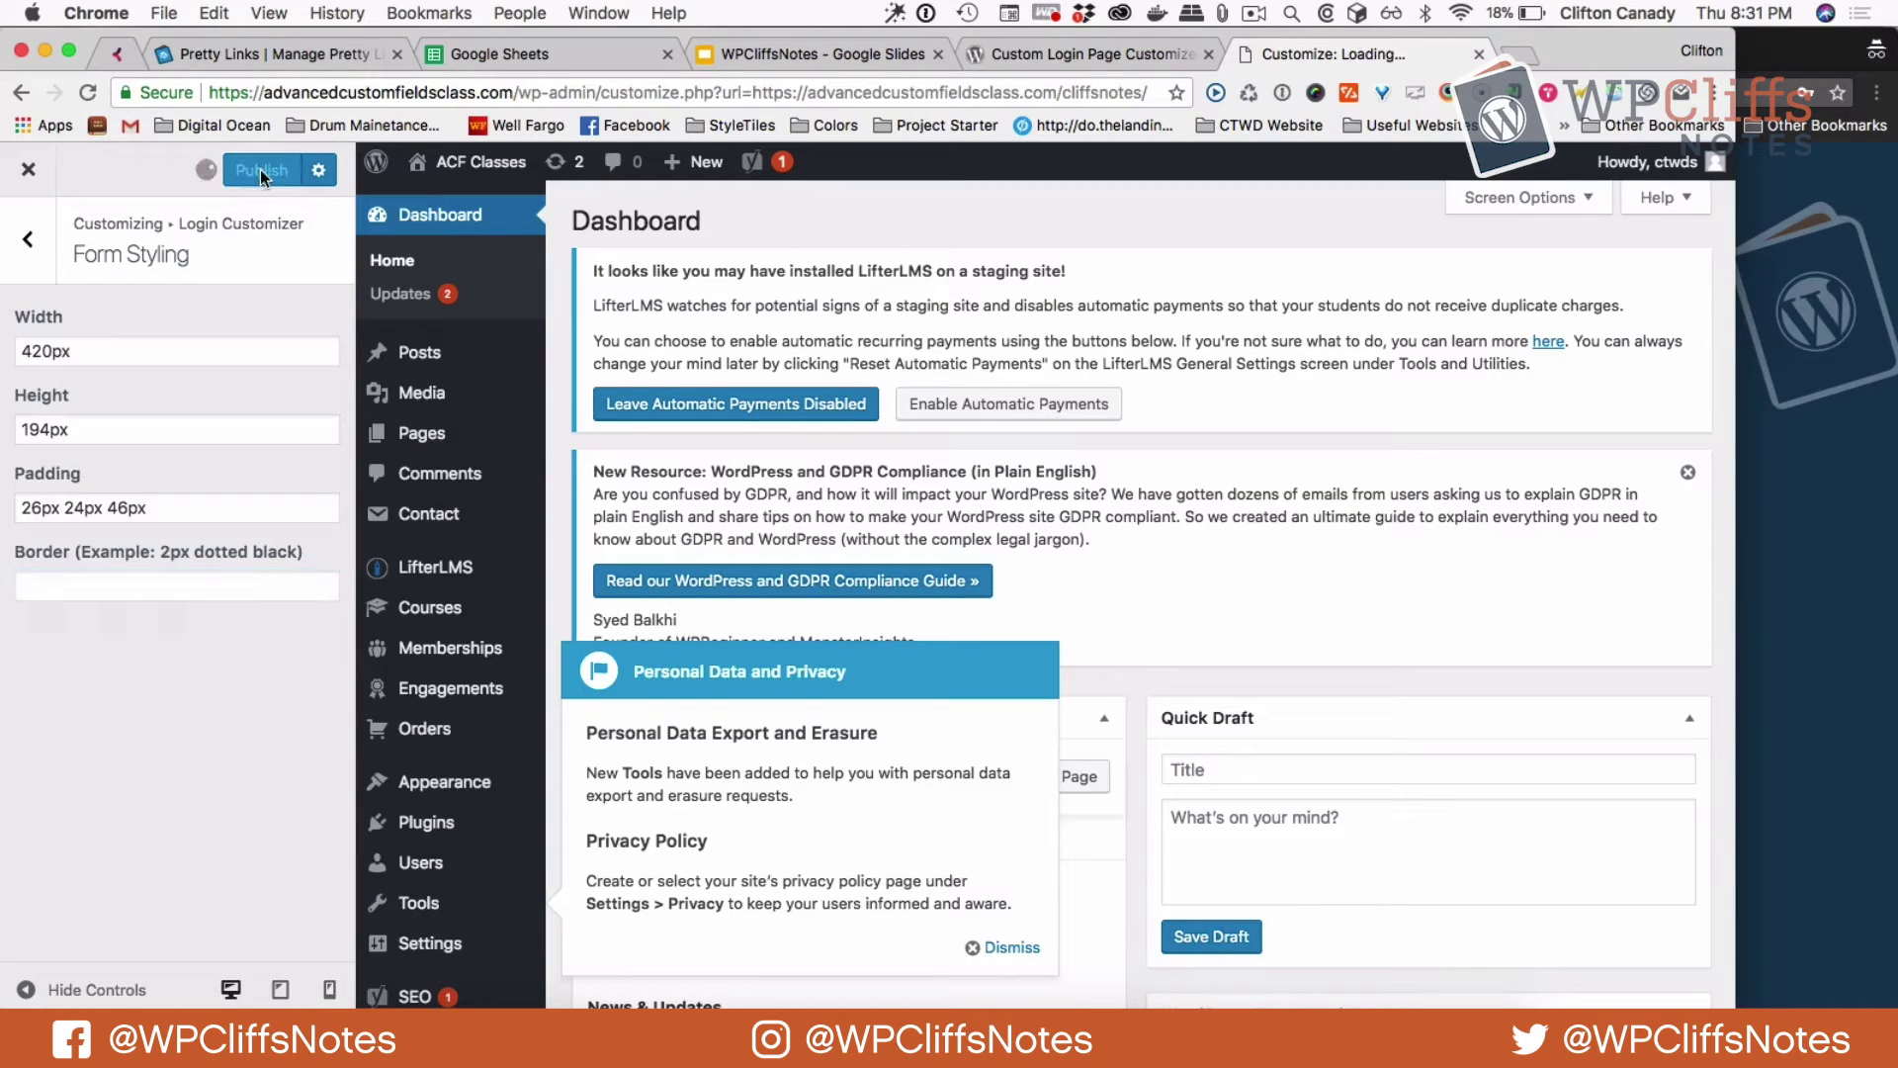
{"action": "left_click", "coordinate": [1817, 583]}
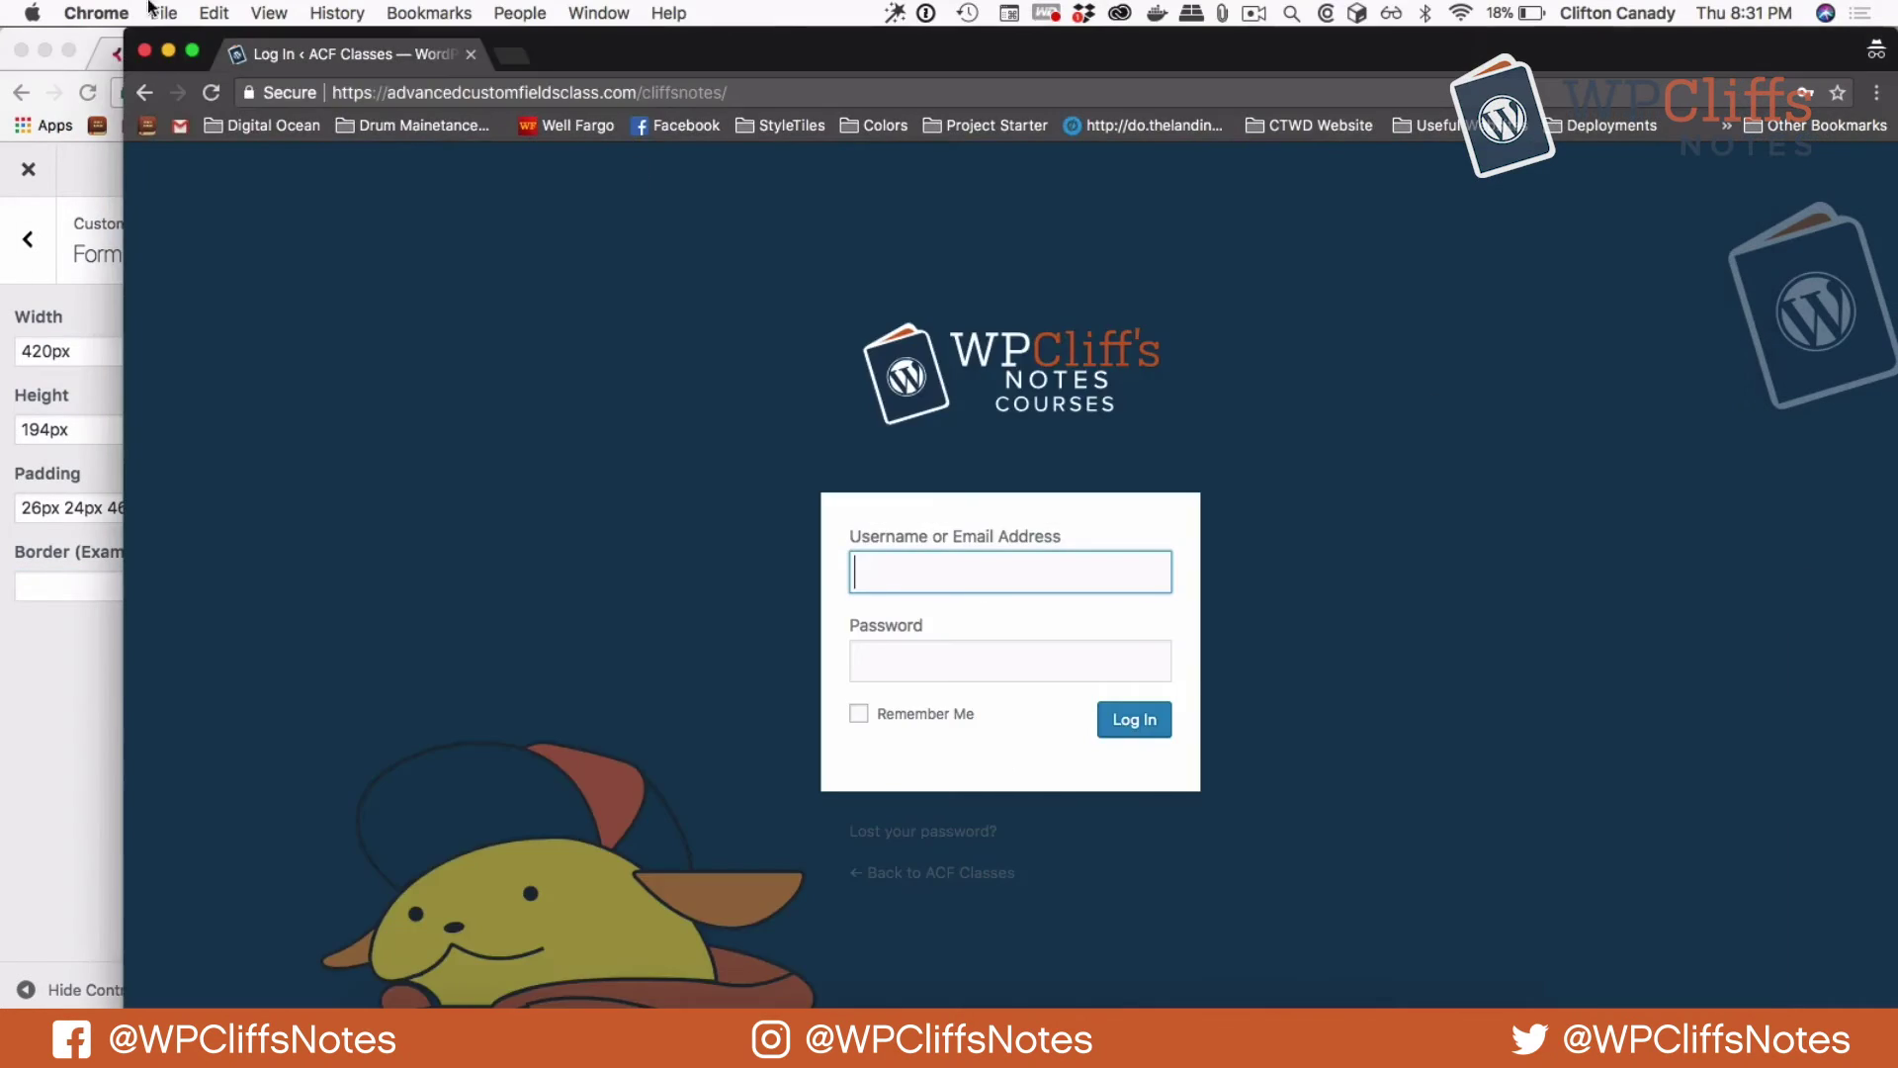
{"action": "left_click", "coordinate": [211, 95]}
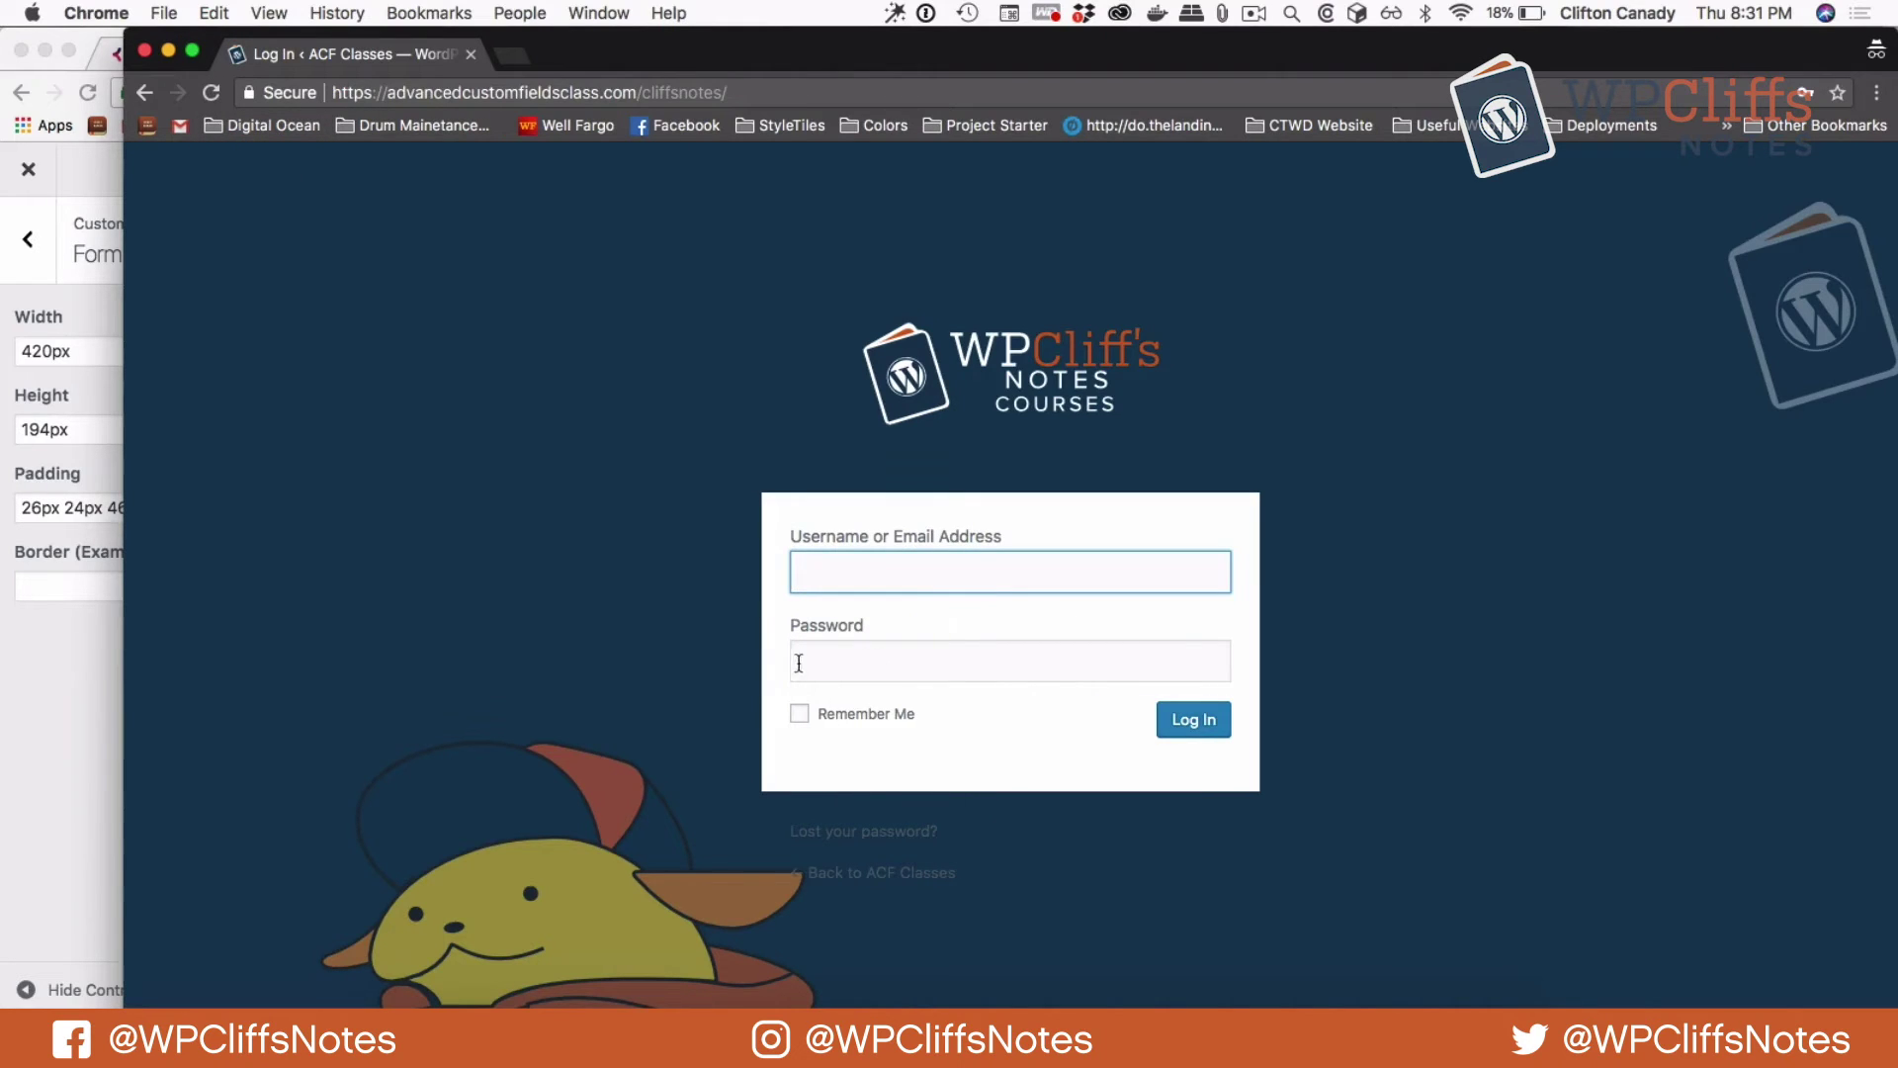
{"action": "left_click", "coordinate": [83, 656]}
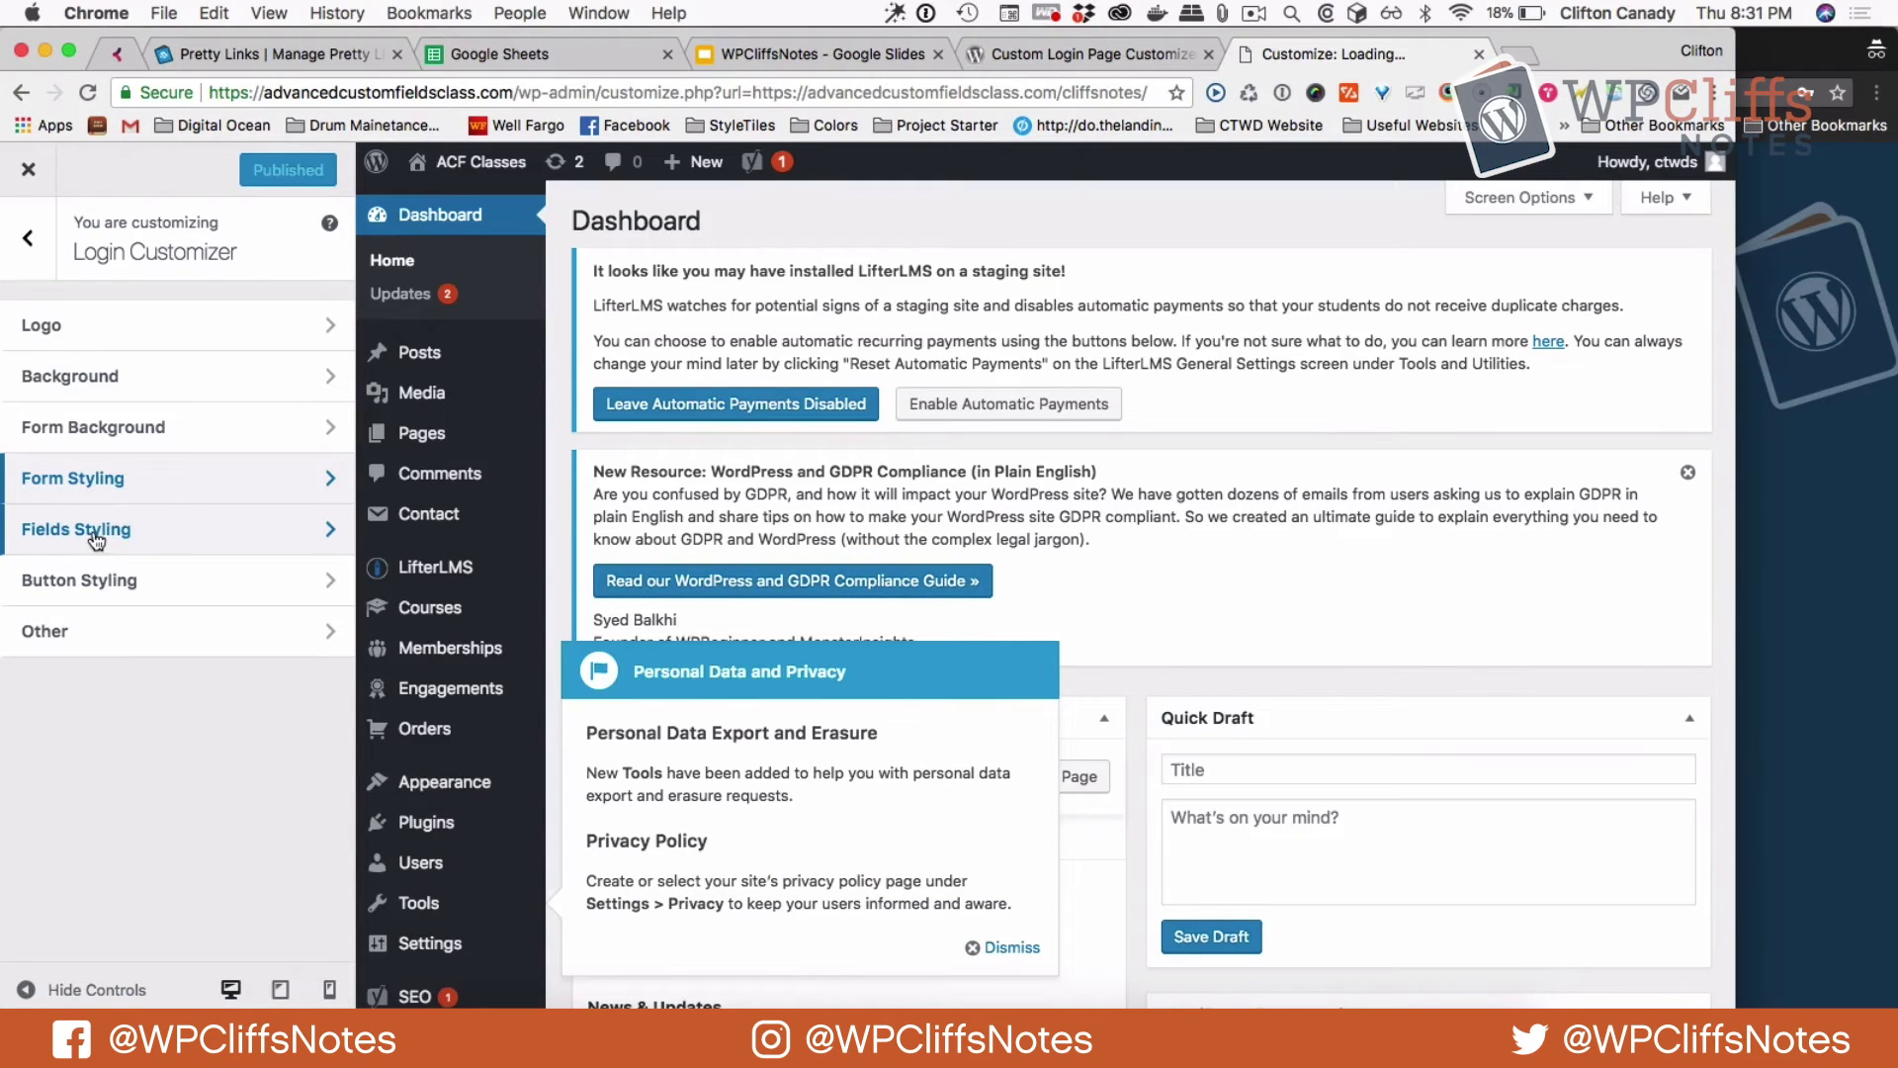
Set the Fields Styling input field background to orange and publish it.
{"action": "left_click", "coordinate": [96, 534]}
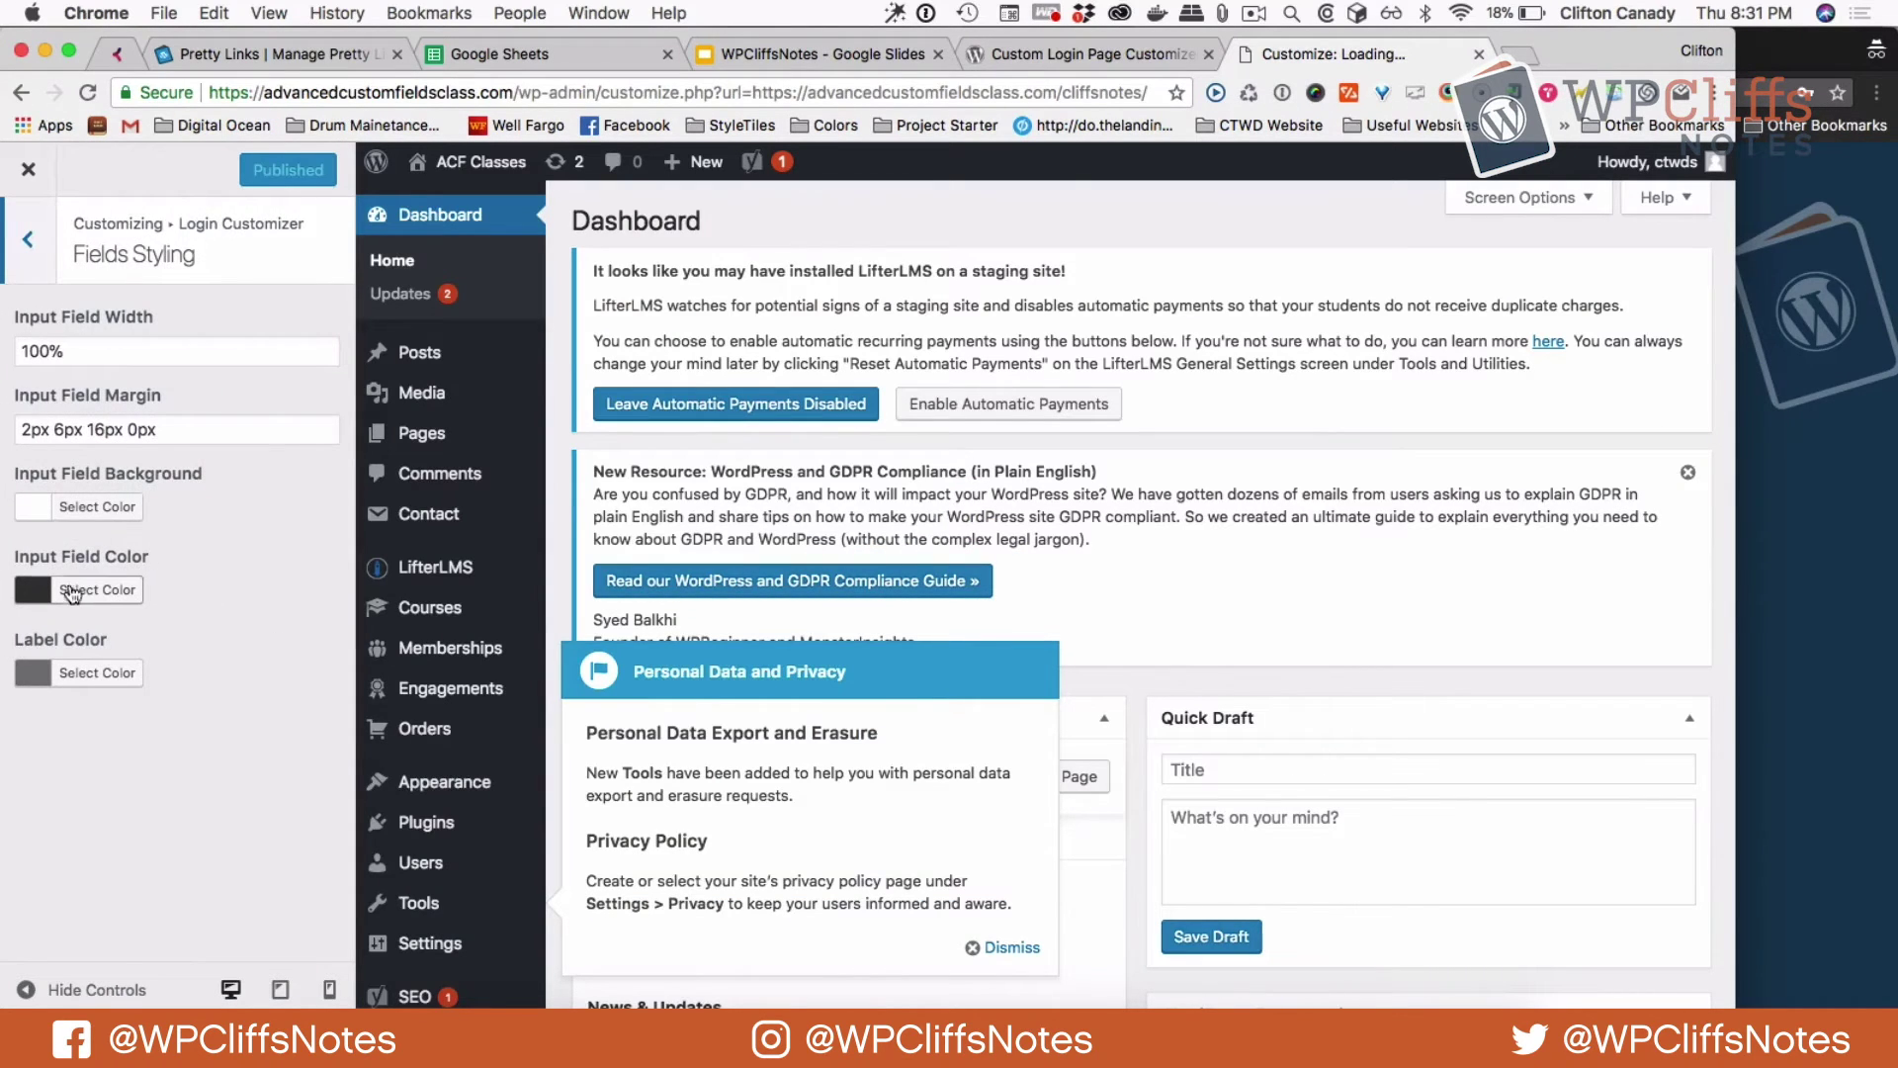
{"action": "left_click", "coordinate": [97, 506]}
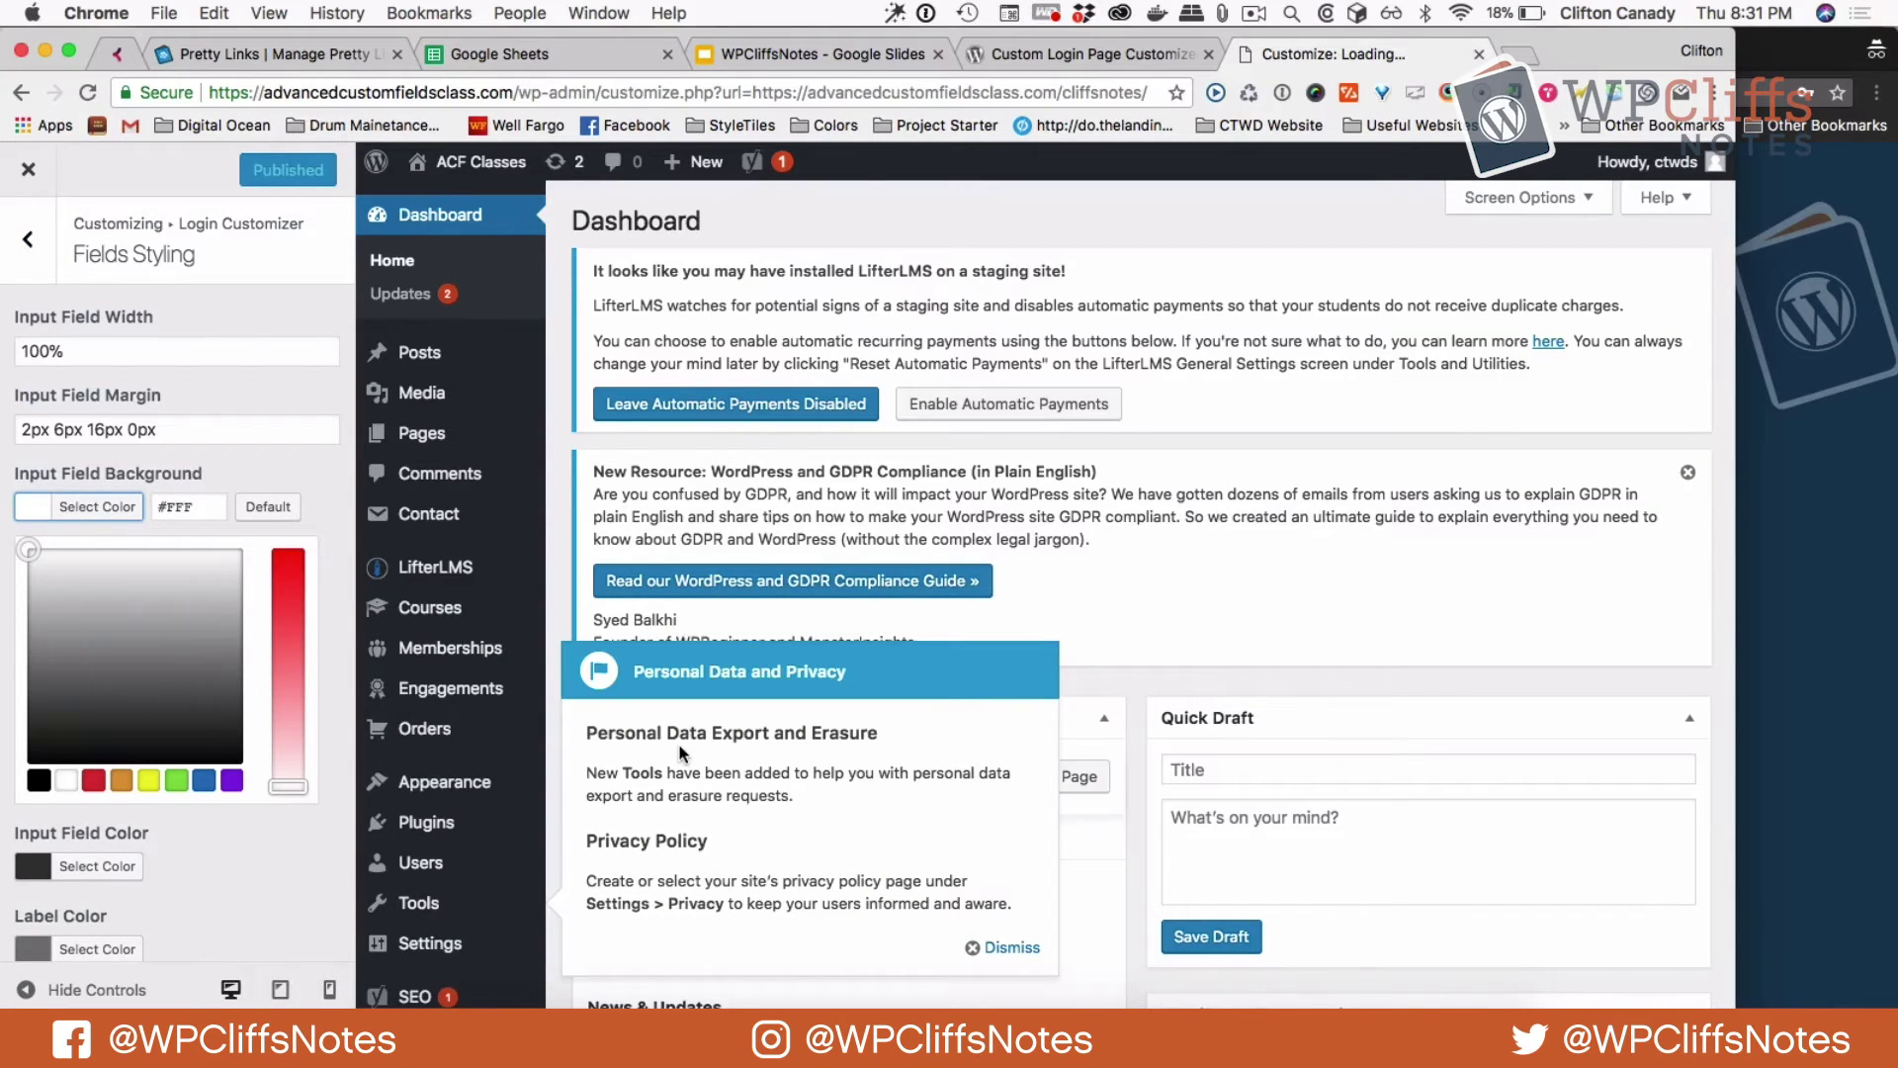
{"action": "left_click", "coordinate": [188, 506]}
{"action": "type", "text": "#E4511E"}
{"action": "left_click", "coordinate": [295, 228]}
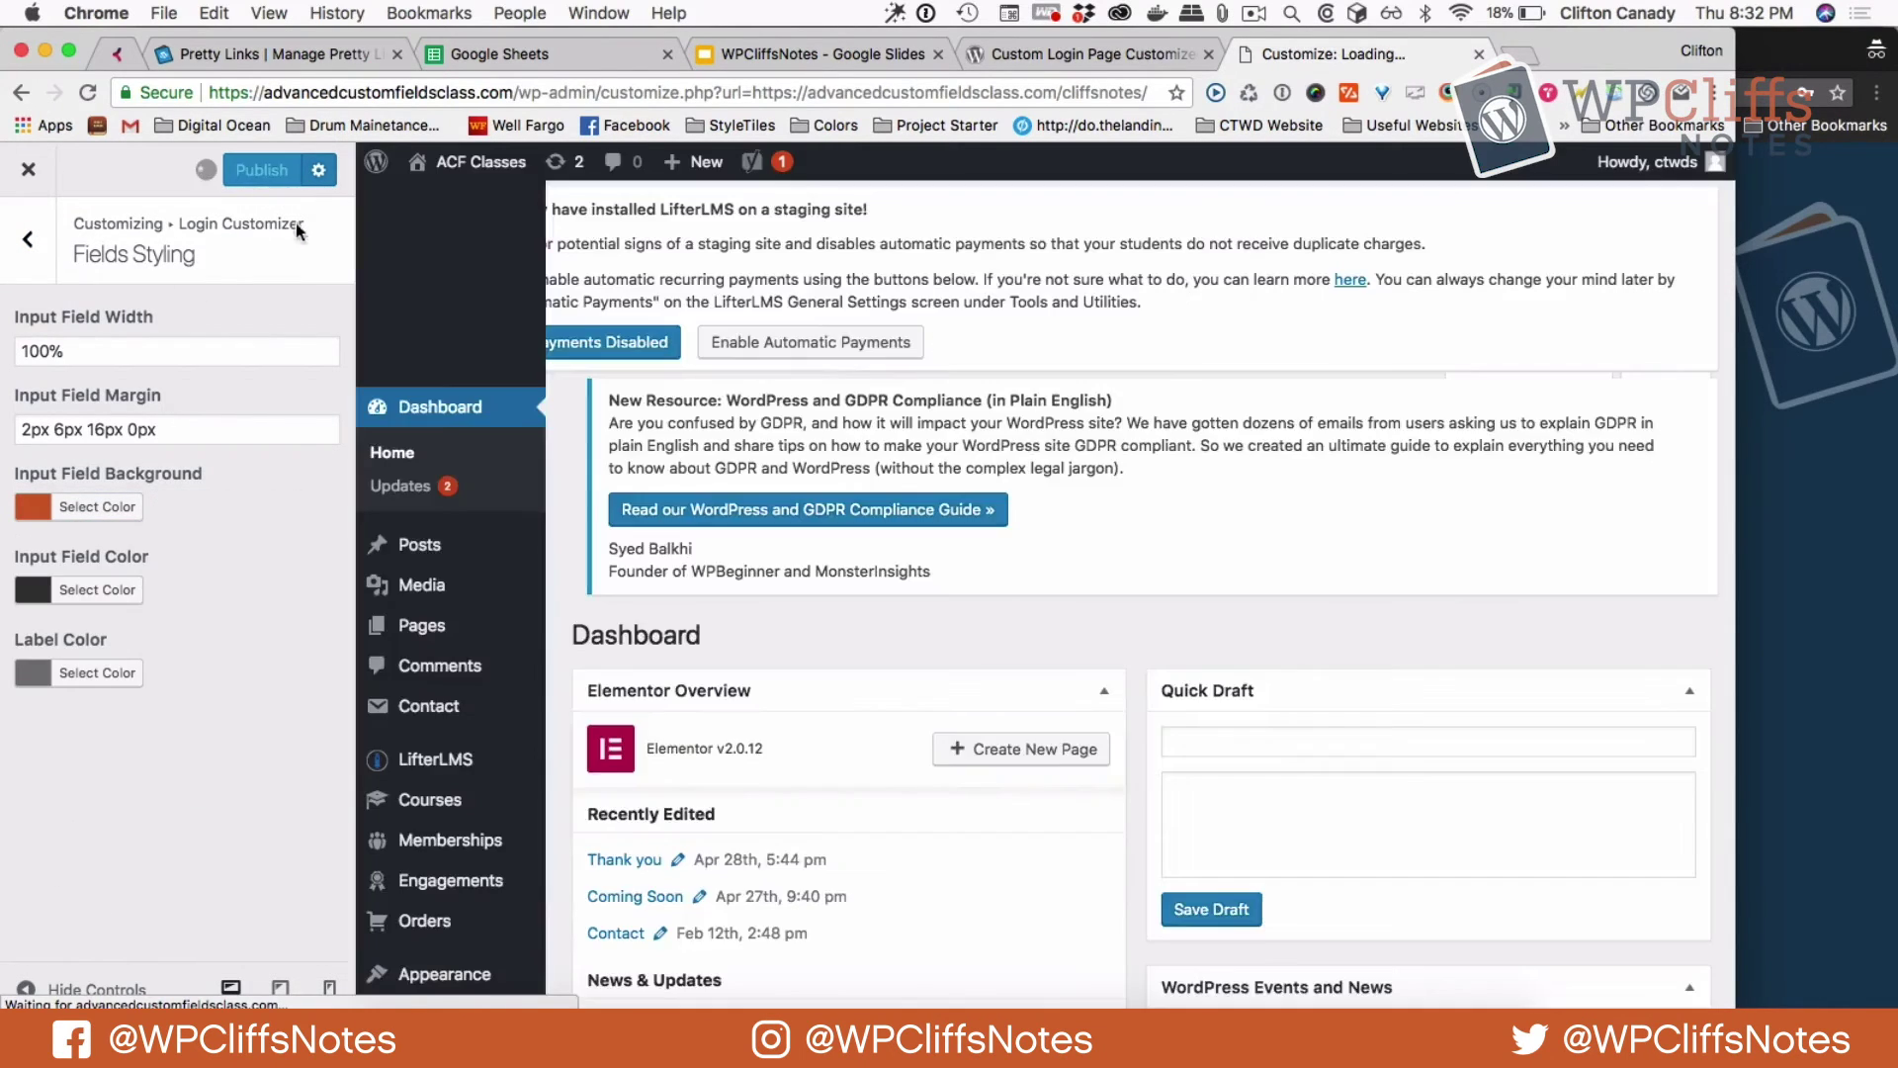
{"action": "key", "text": "super+grave"}
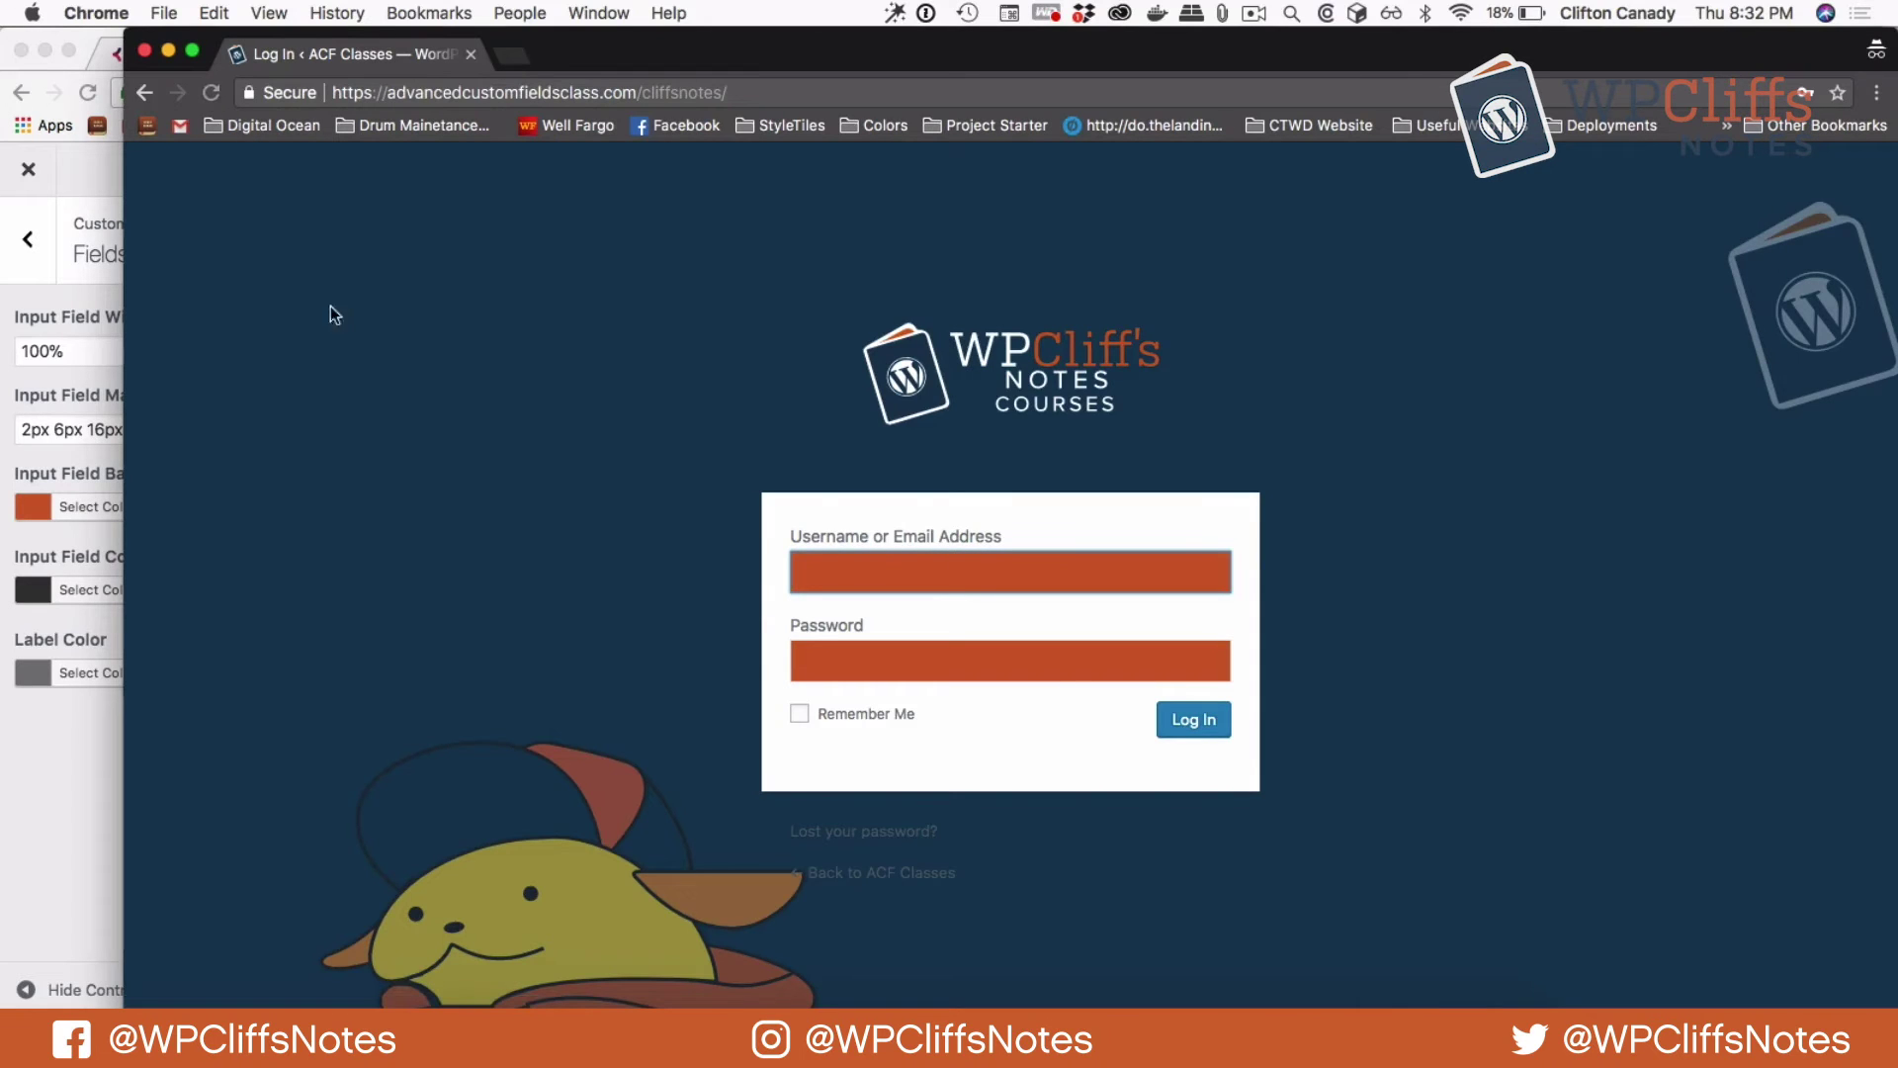
{"action": "left_click", "coordinate": [51, 749]}
Lighten the input field background to a softer orange (#d18762), publish, and return to sections.
{"action": "left_click", "coordinate": [89, 672]}
{"action": "left_click", "coordinate": [164, 621]}
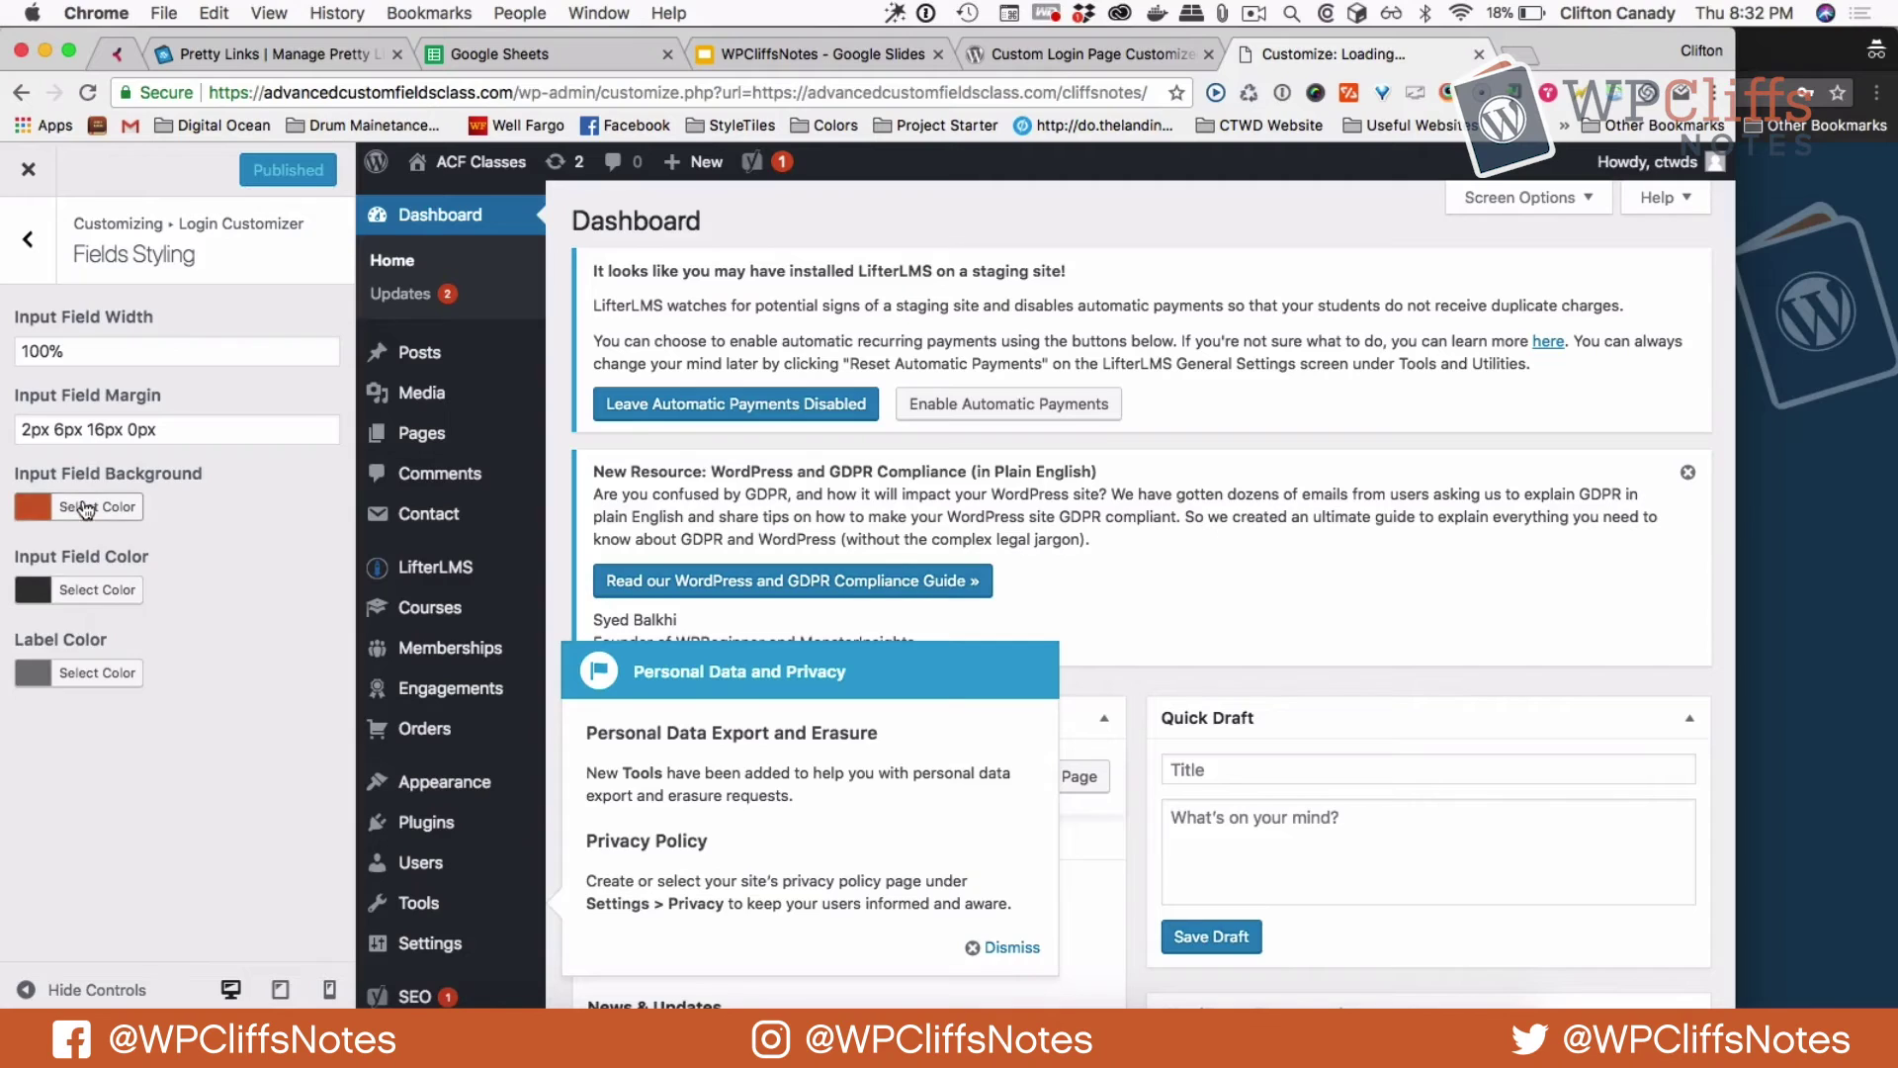
{"action": "left_click", "coordinate": [97, 506]}
{"action": "left_click_drag", "start_coordinate": [292, 597], "coordinate": [295, 664]}
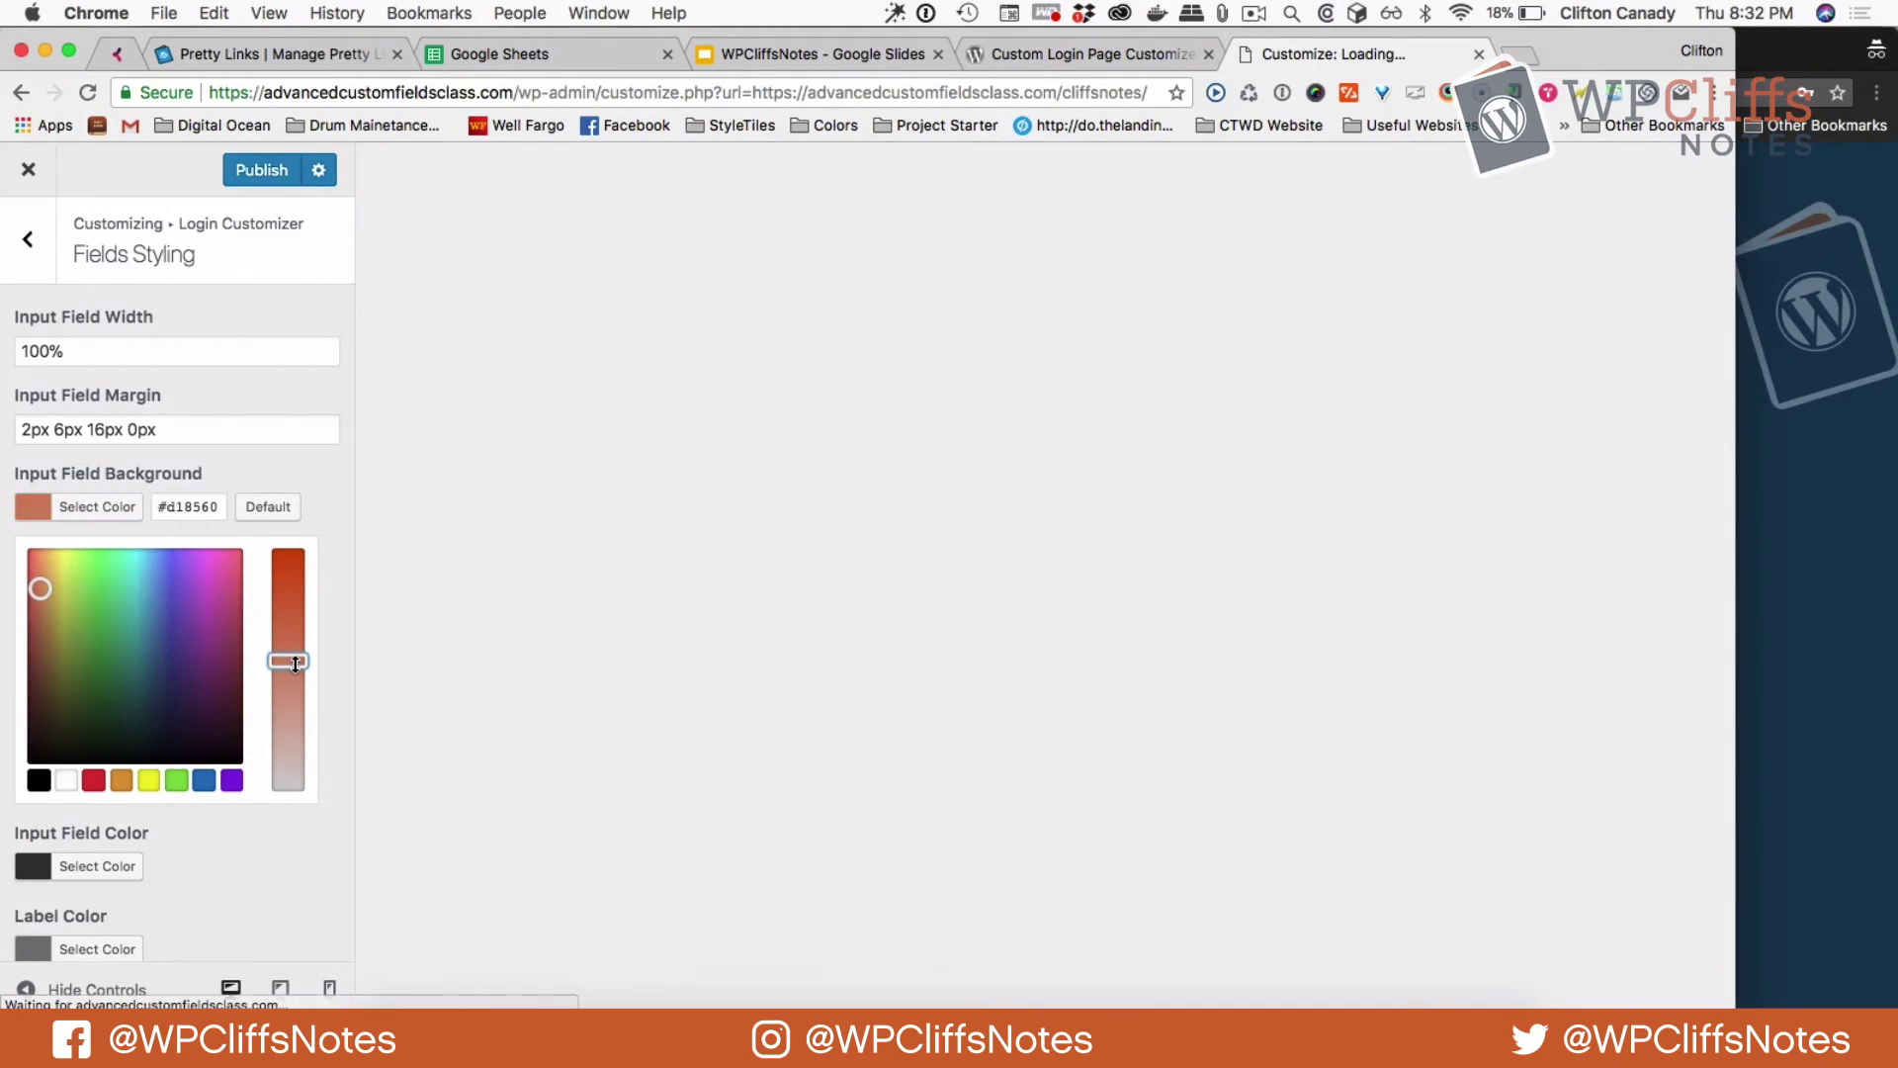
{"action": "left_click", "coordinate": [262, 170]}
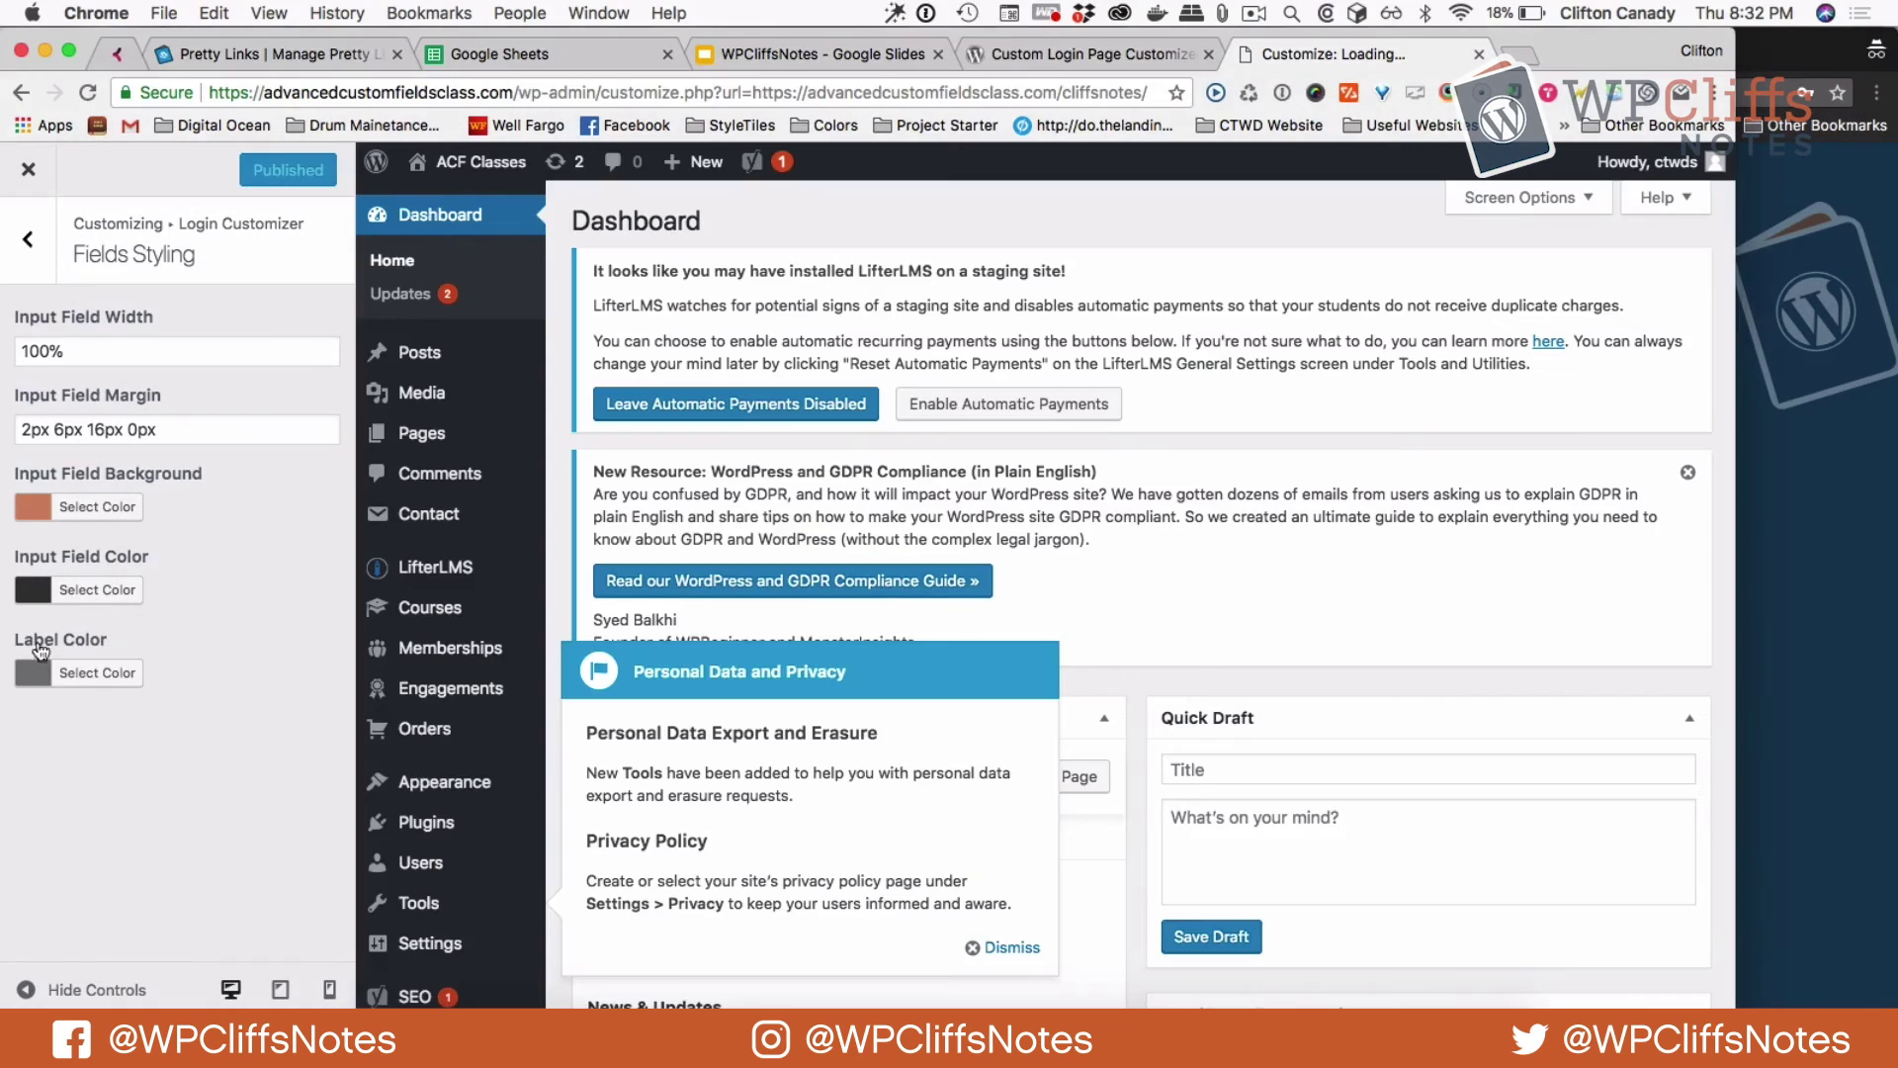
{"action": "left_click", "coordinate": [27, 238]}
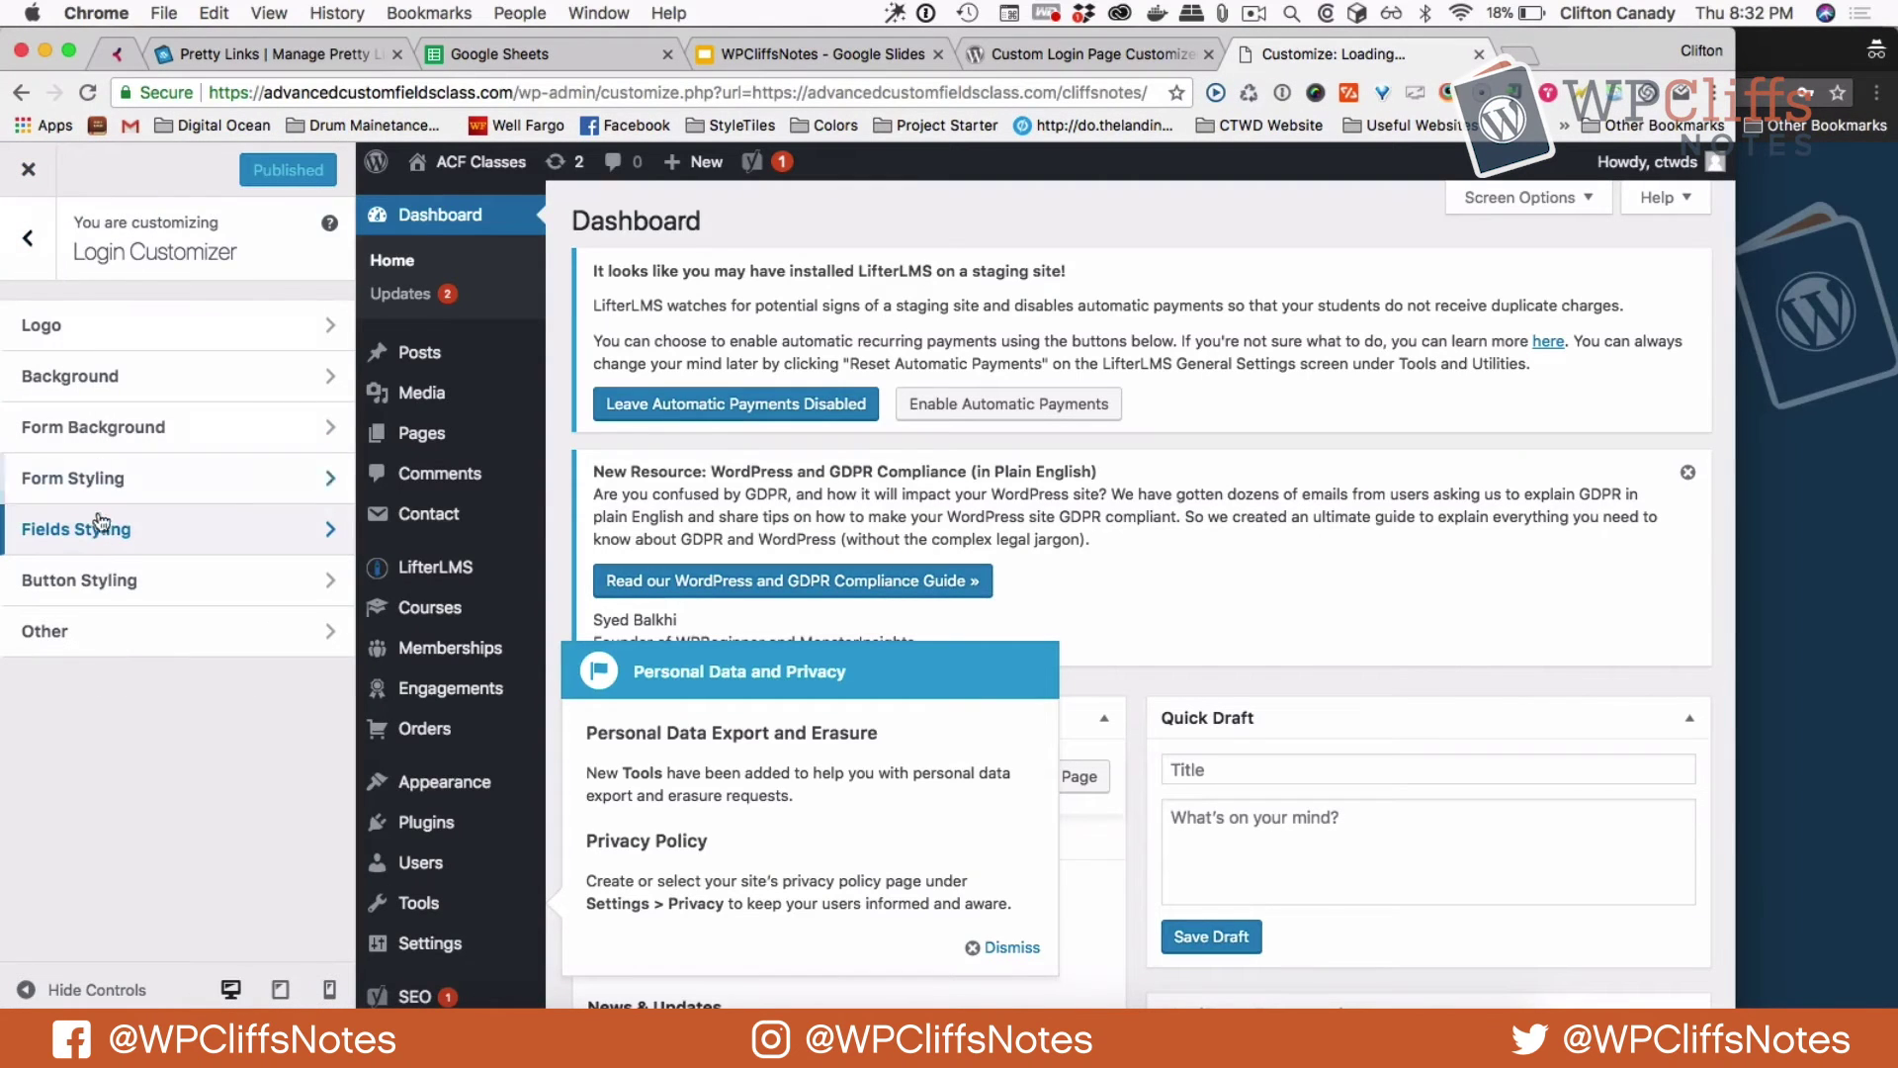
Set the Button Styling background and border colours to orange #d06128.
{"action": "left_click", "coordinate": [105, 583]}
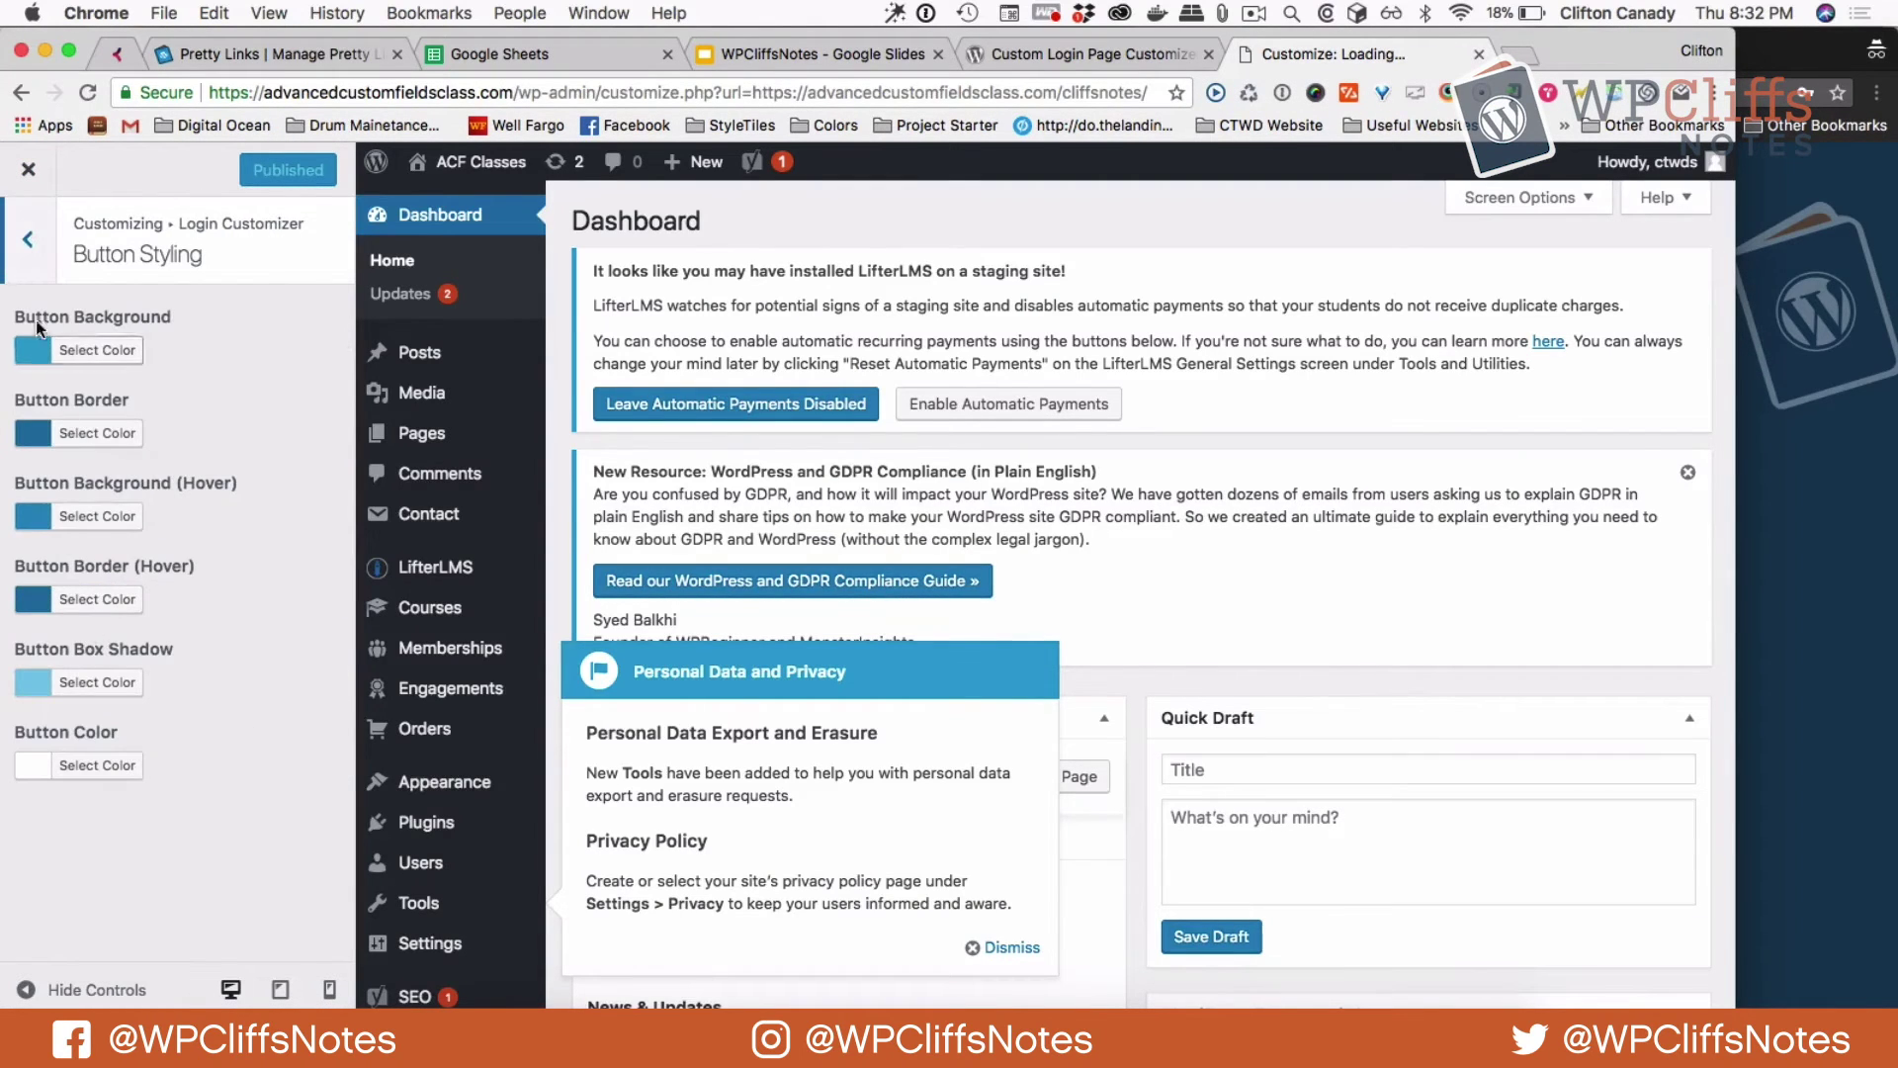
{"action": "left_click", "coordinate": [98, 352]}
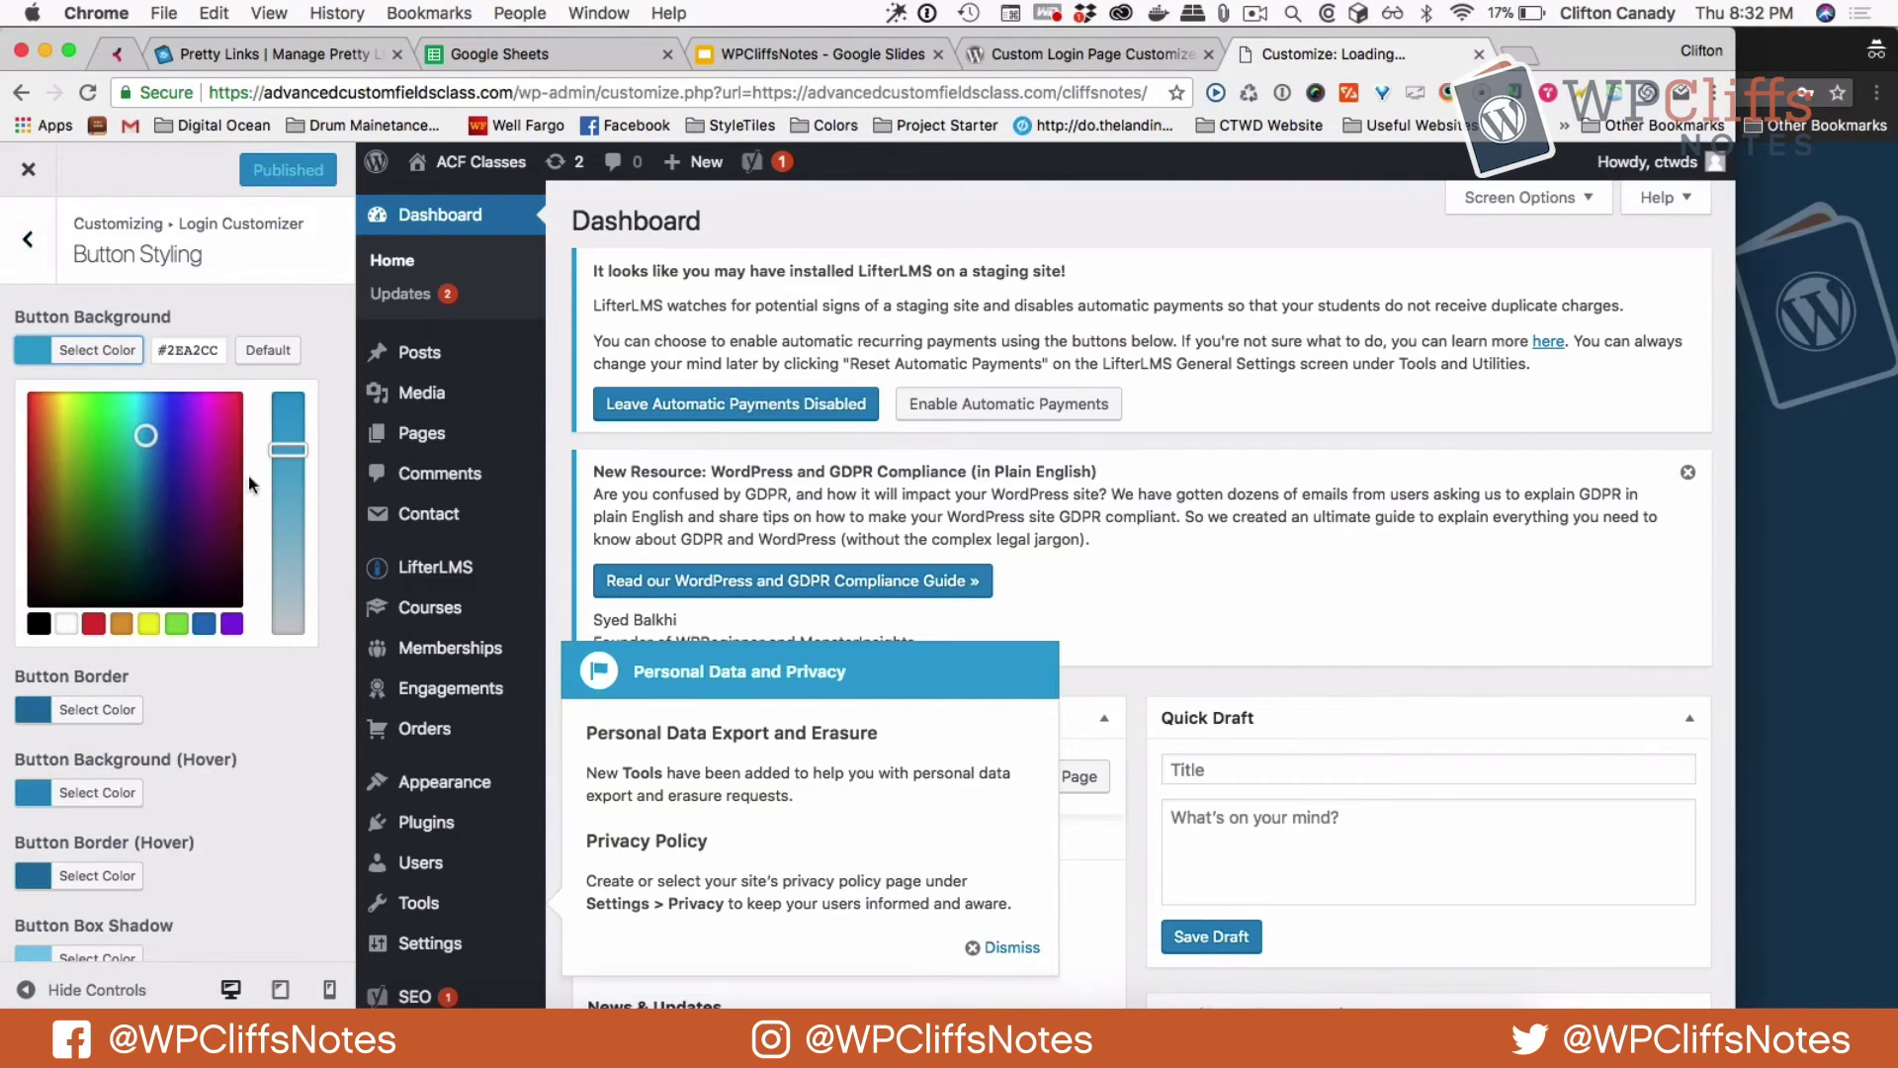
{"action": "triple_click", "coordinate": [173, 346]}
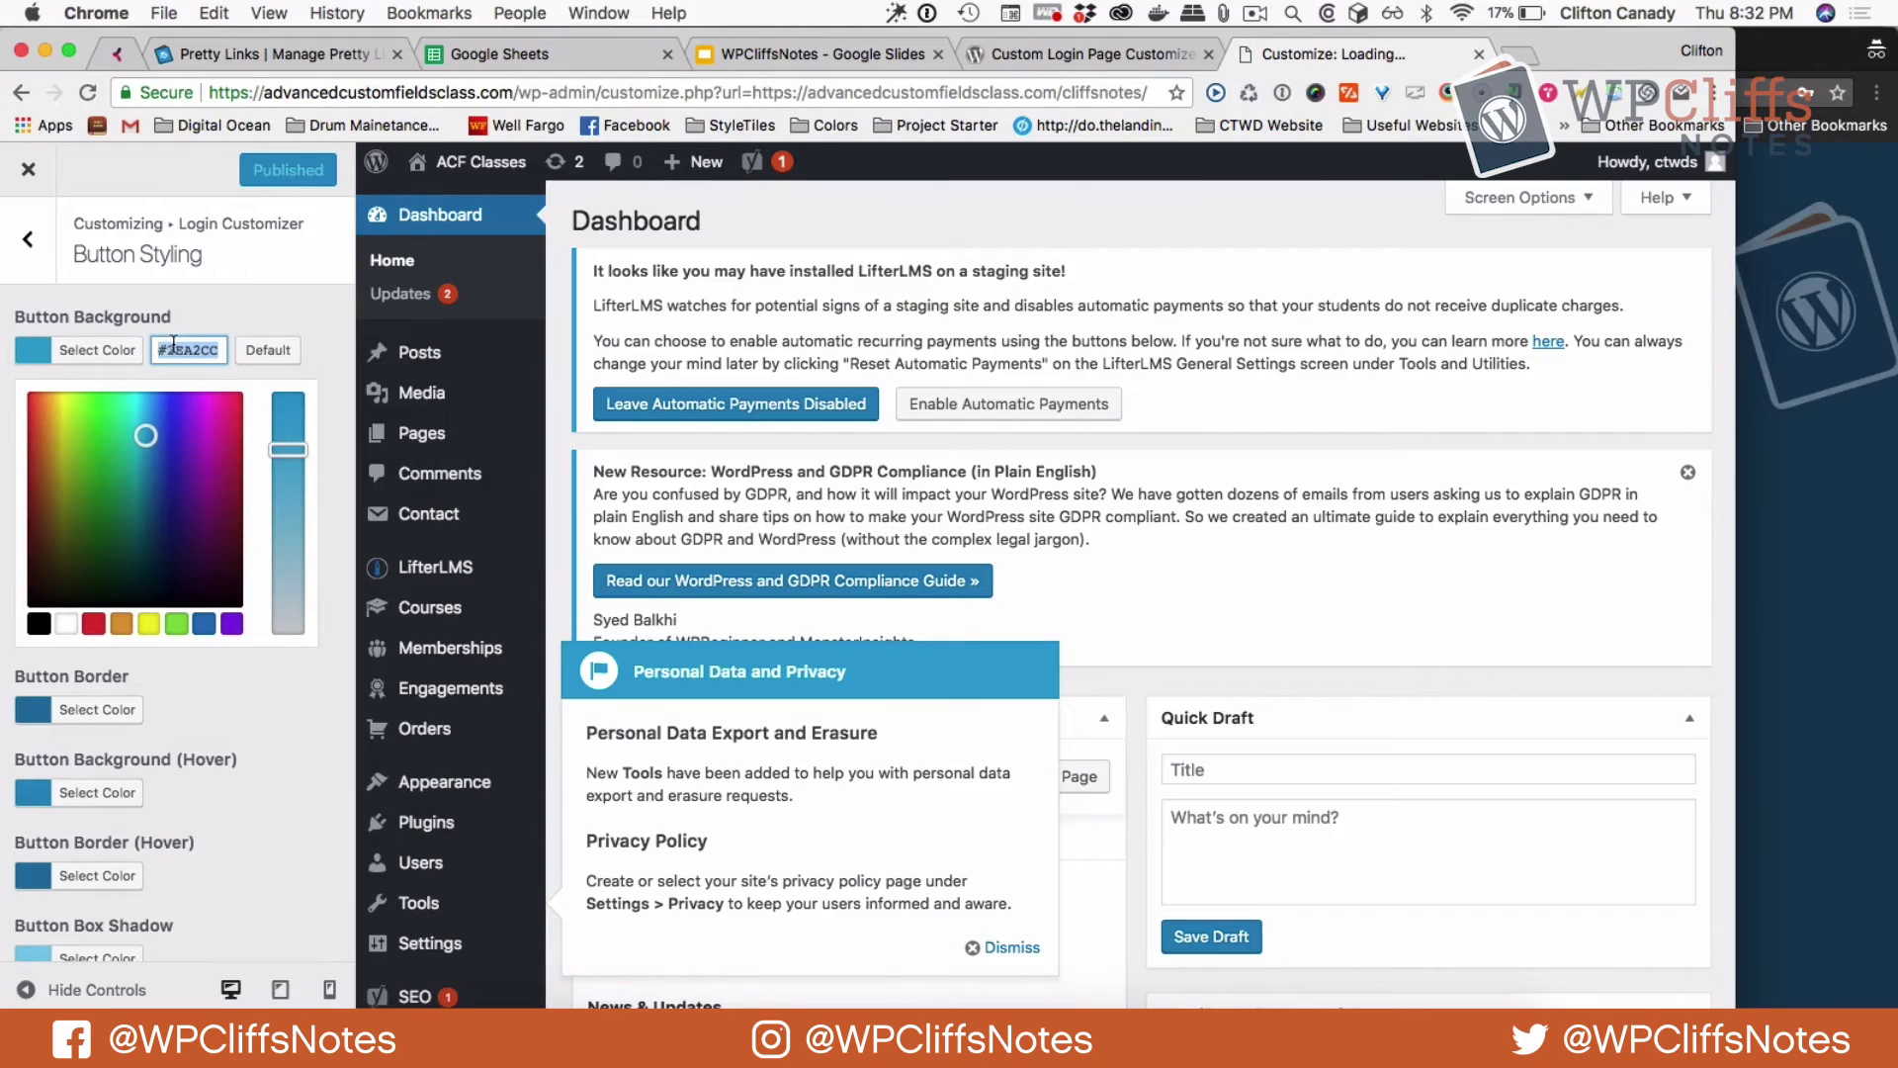
{"action": "type", "text": "#d06128"}
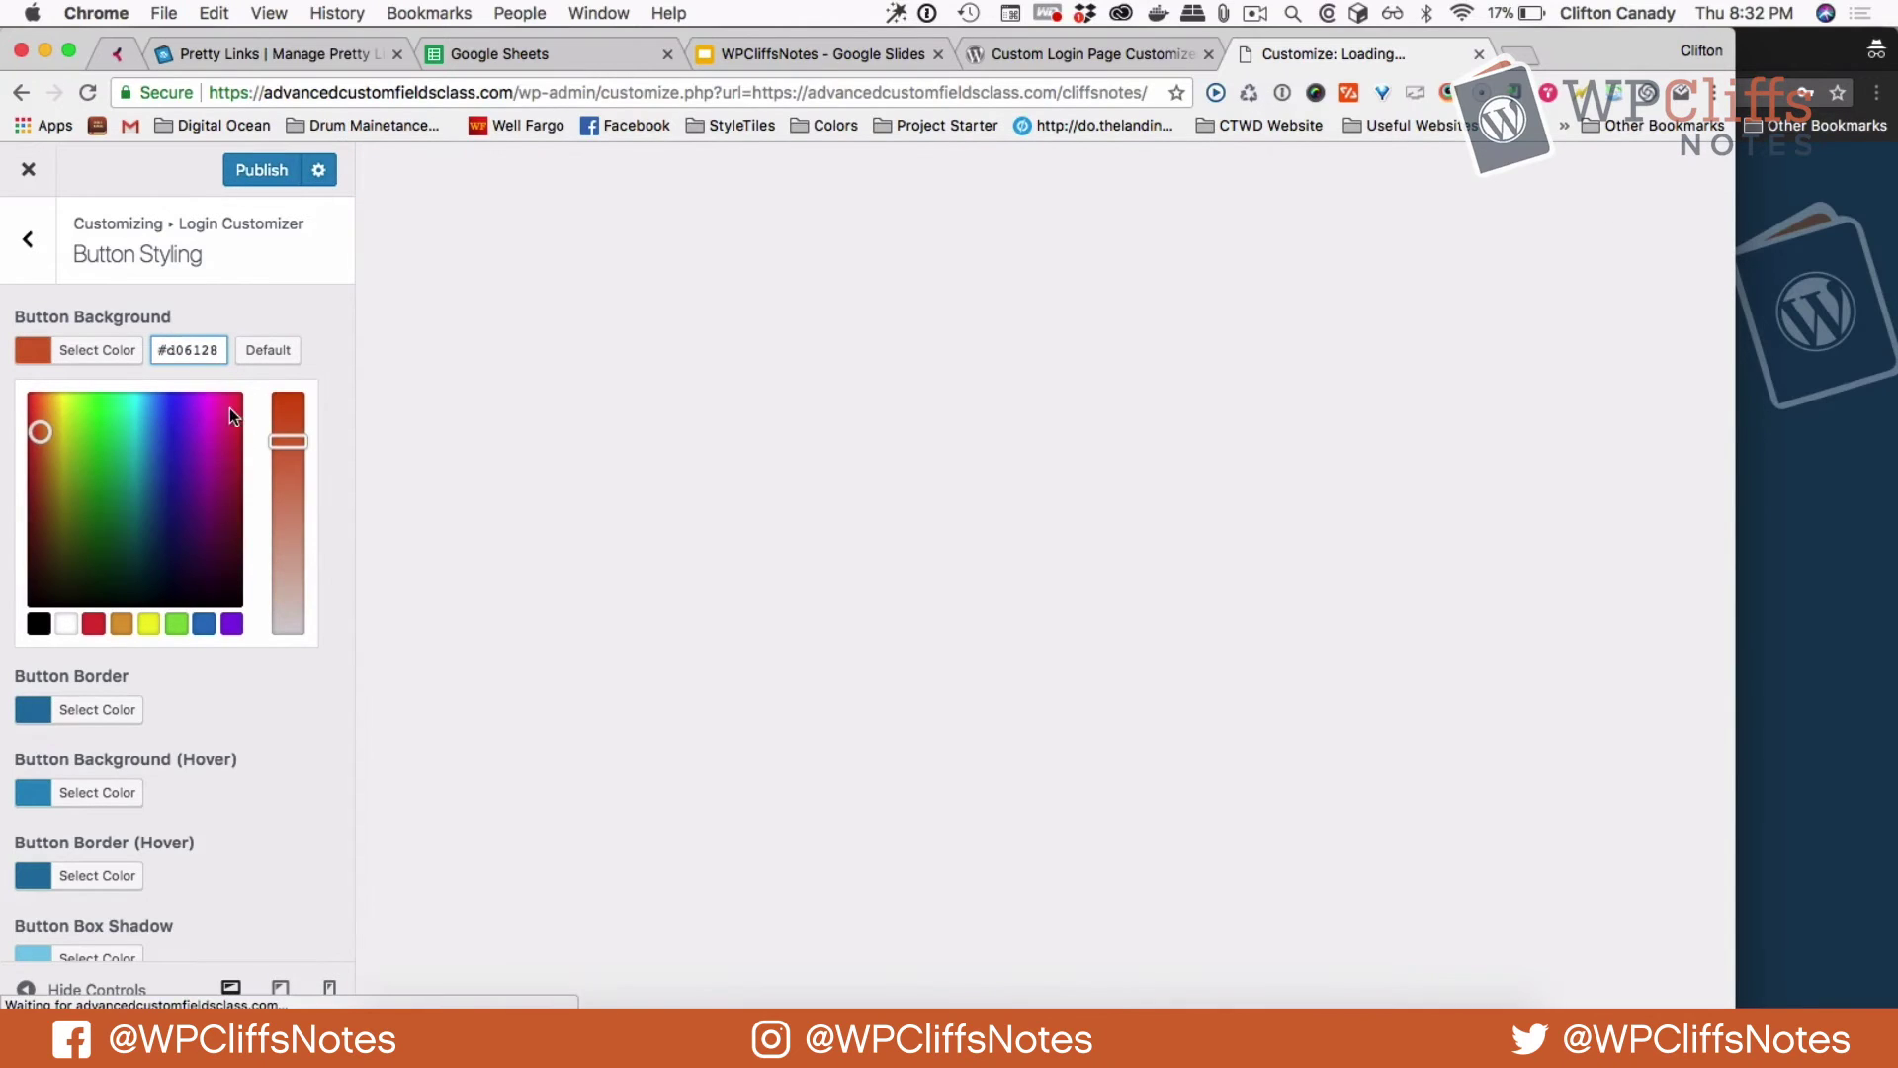
{"action": "key", "text": "Escape"}
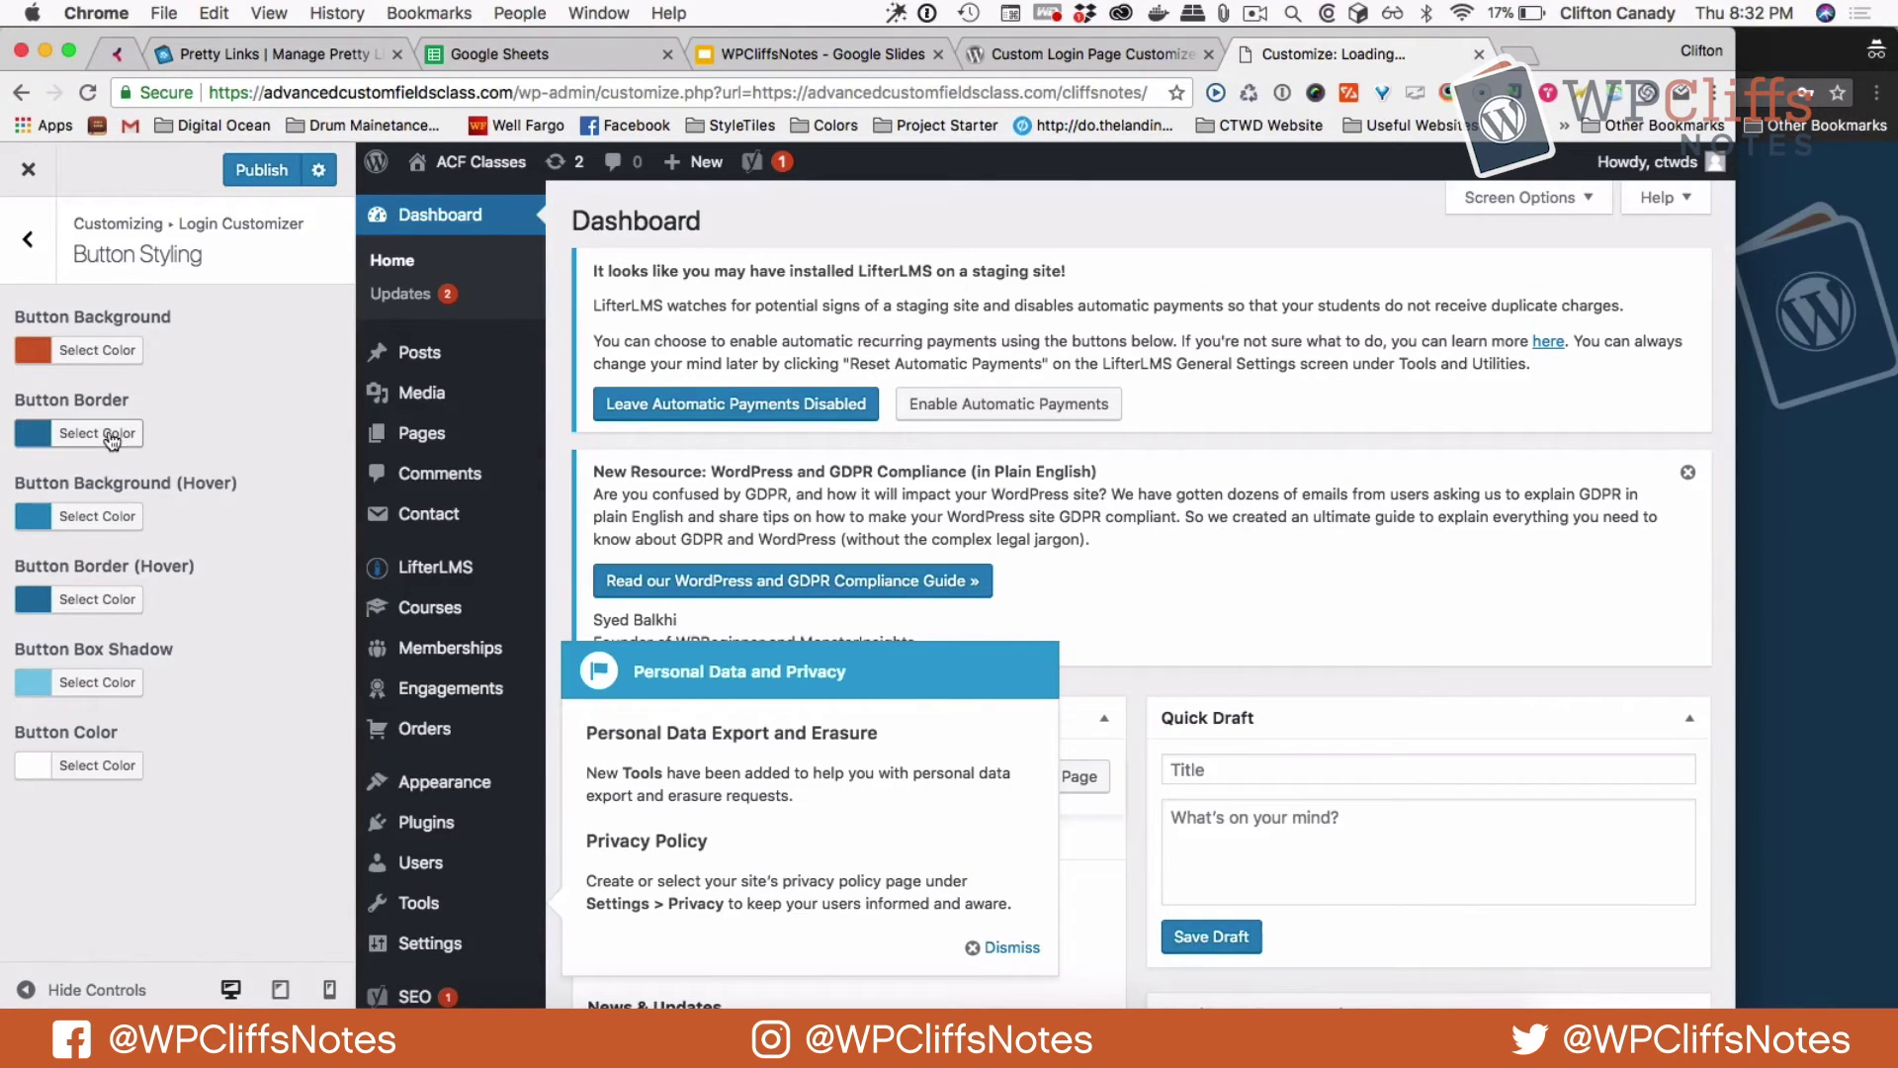
{"action": "left_click", "coordinate": [109, 441]}
{"action": "triple_click", "coordinate": [178, 435]}
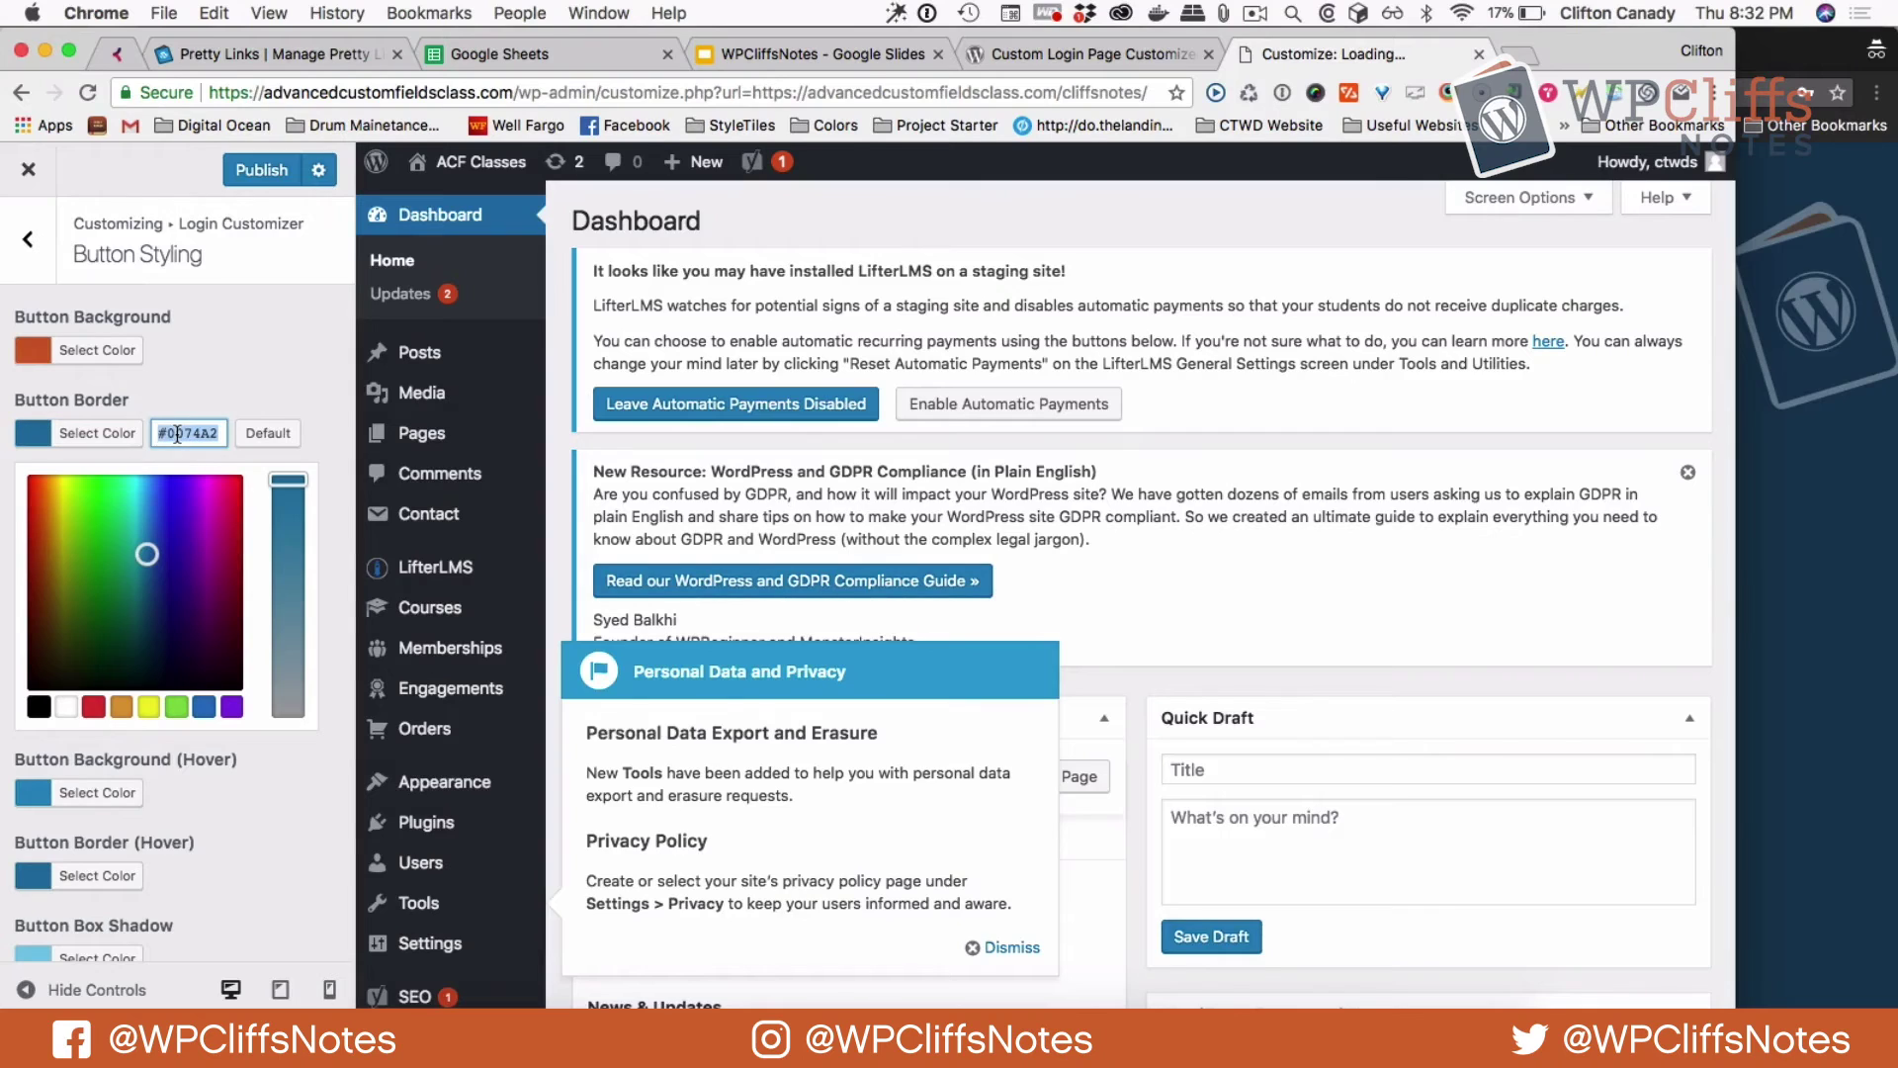
{"action": "key", "text": "cmd+v"}
{"action": "left_click", "coordinate": [209, 377]}
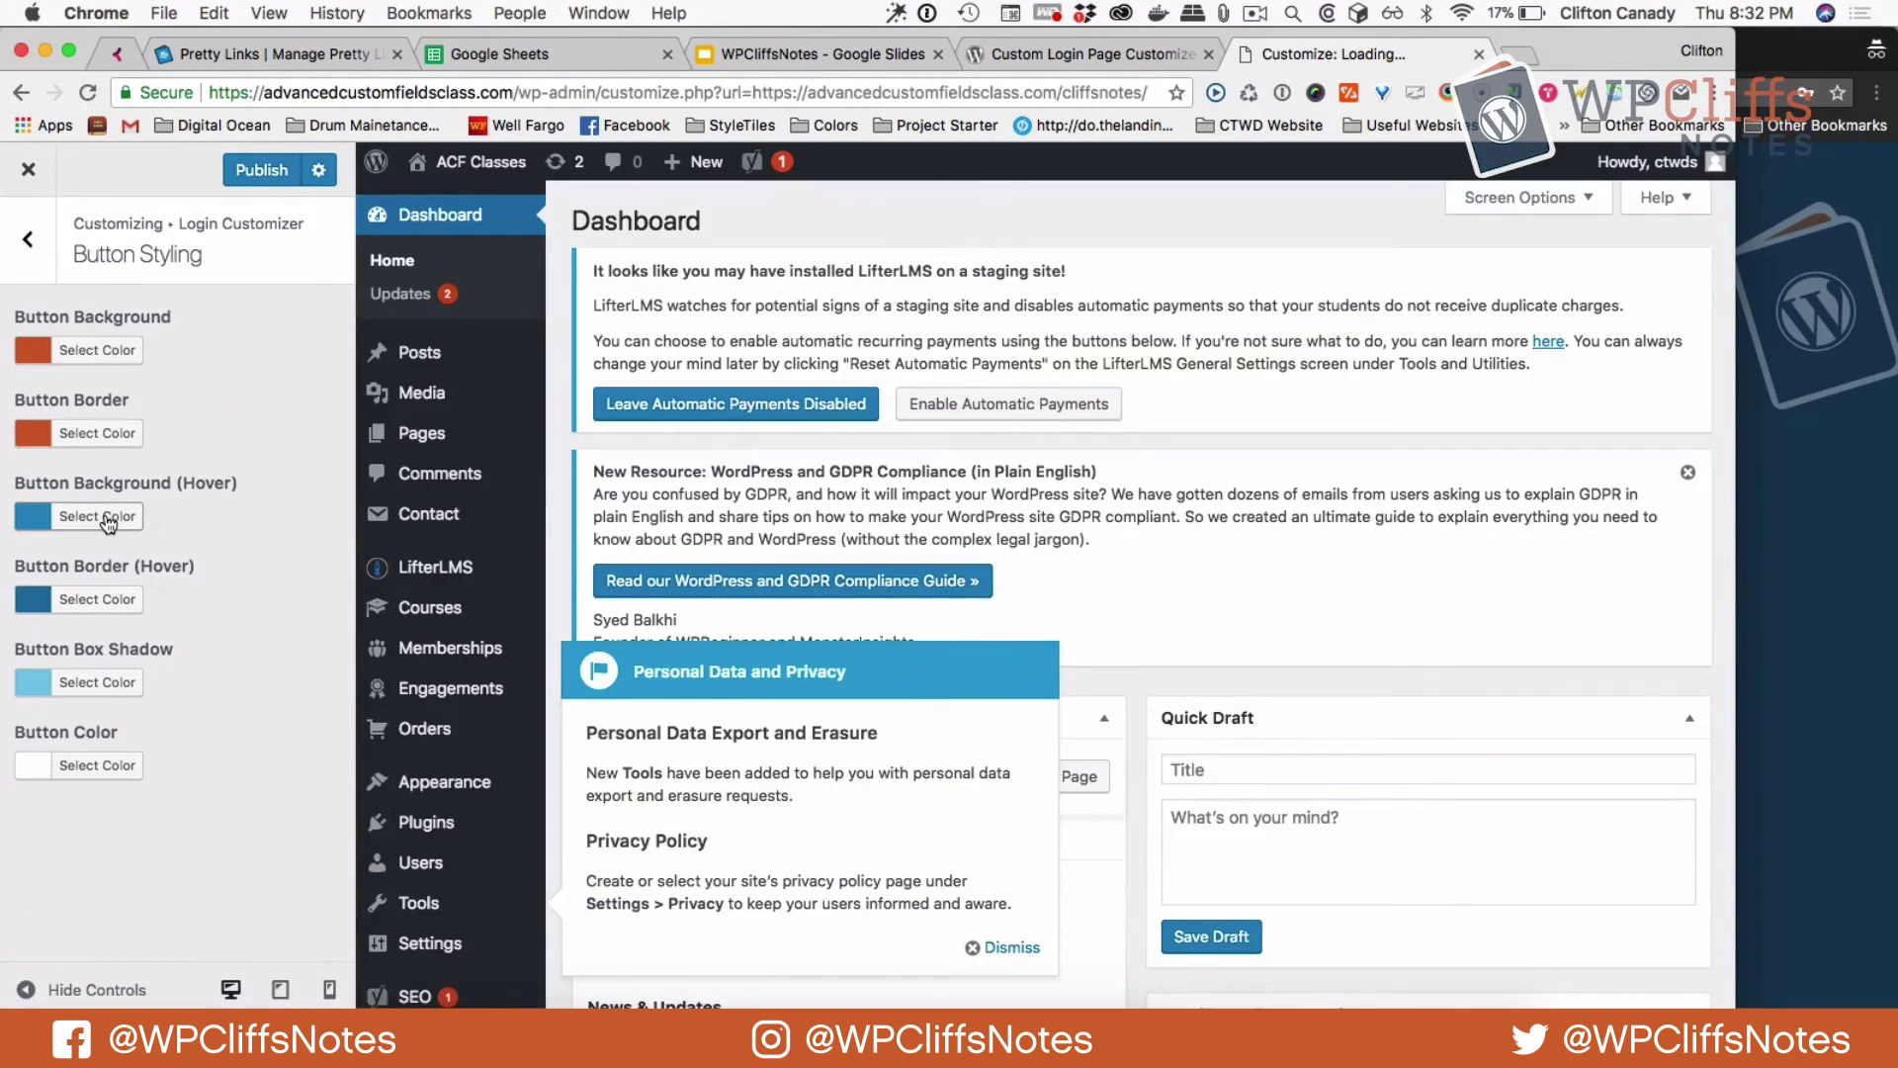
Set both button hover colours to brown #AA4E1F copied from the XD design, then publish.
{"action": "left_click", "coordinate": [109, 522]}
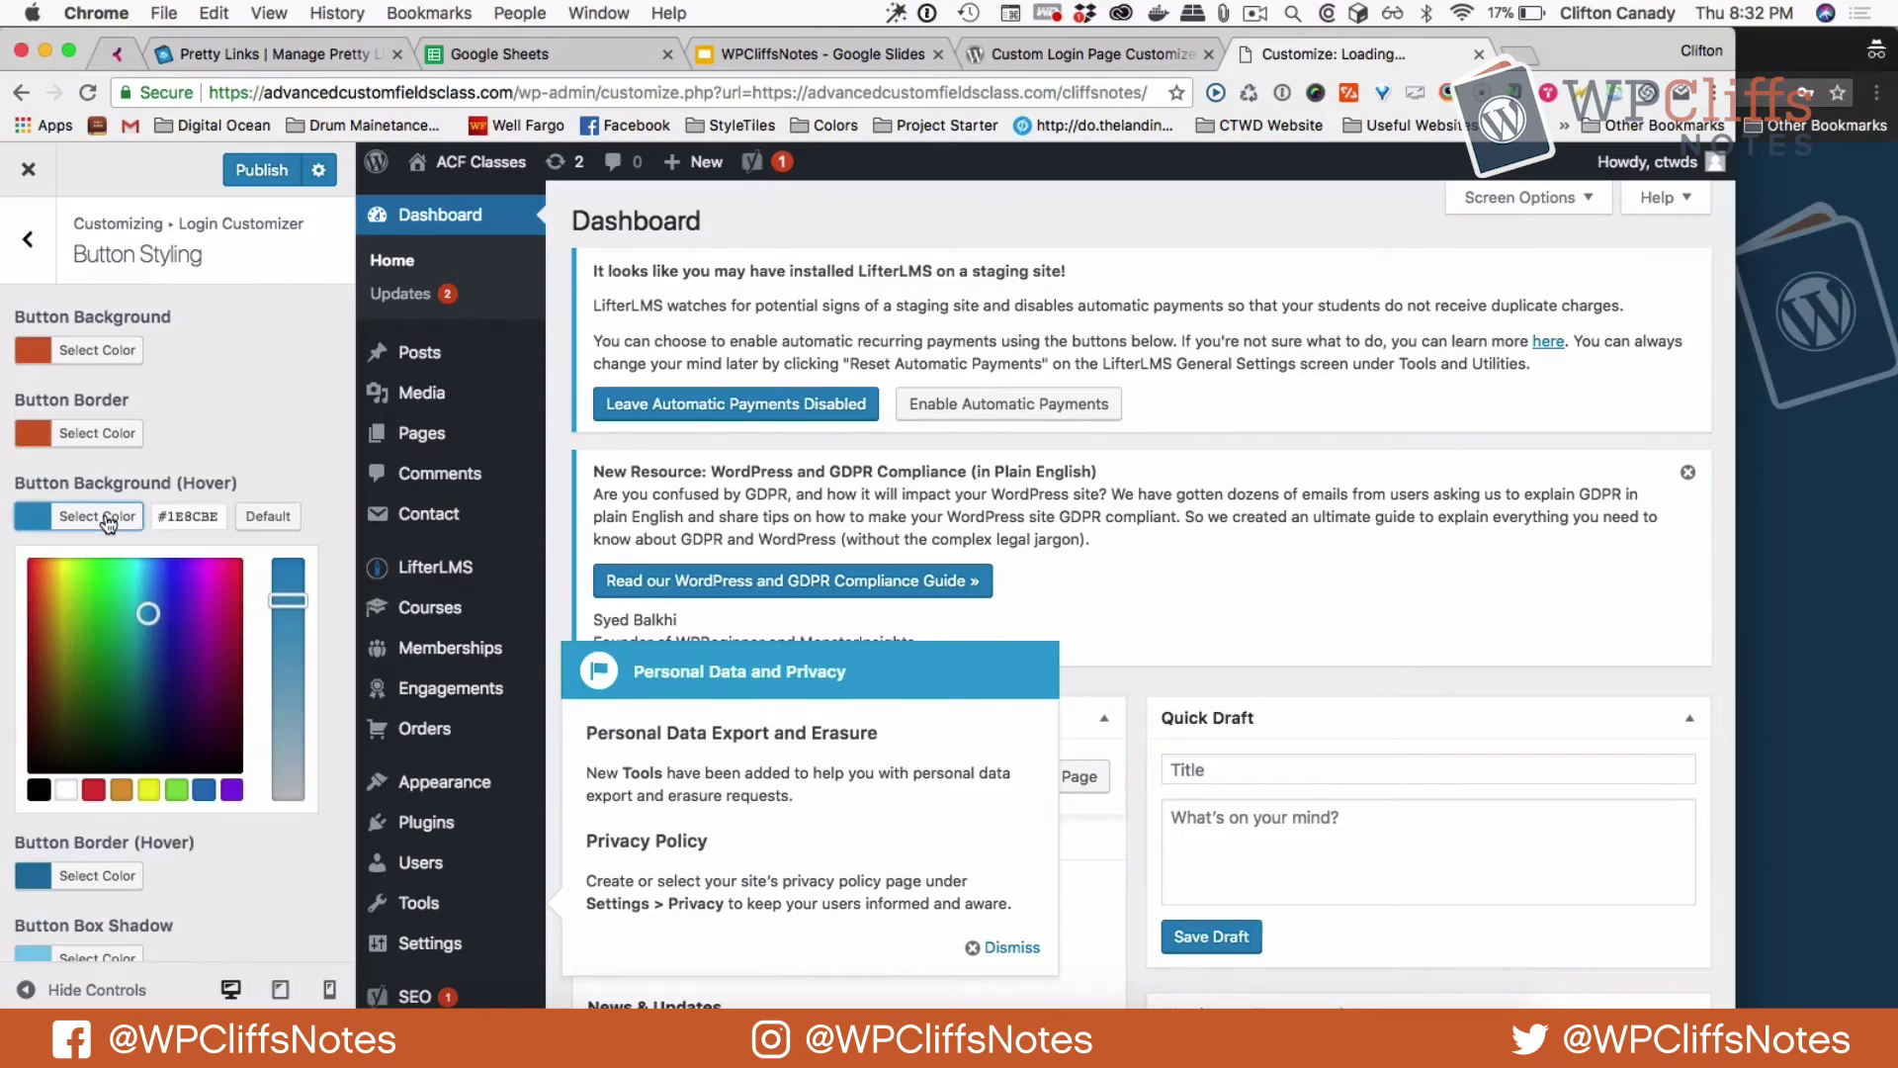
{"action": "double_click", "coordinate": [170, 517]}
{"action": "key", "text": "super+Tab"}
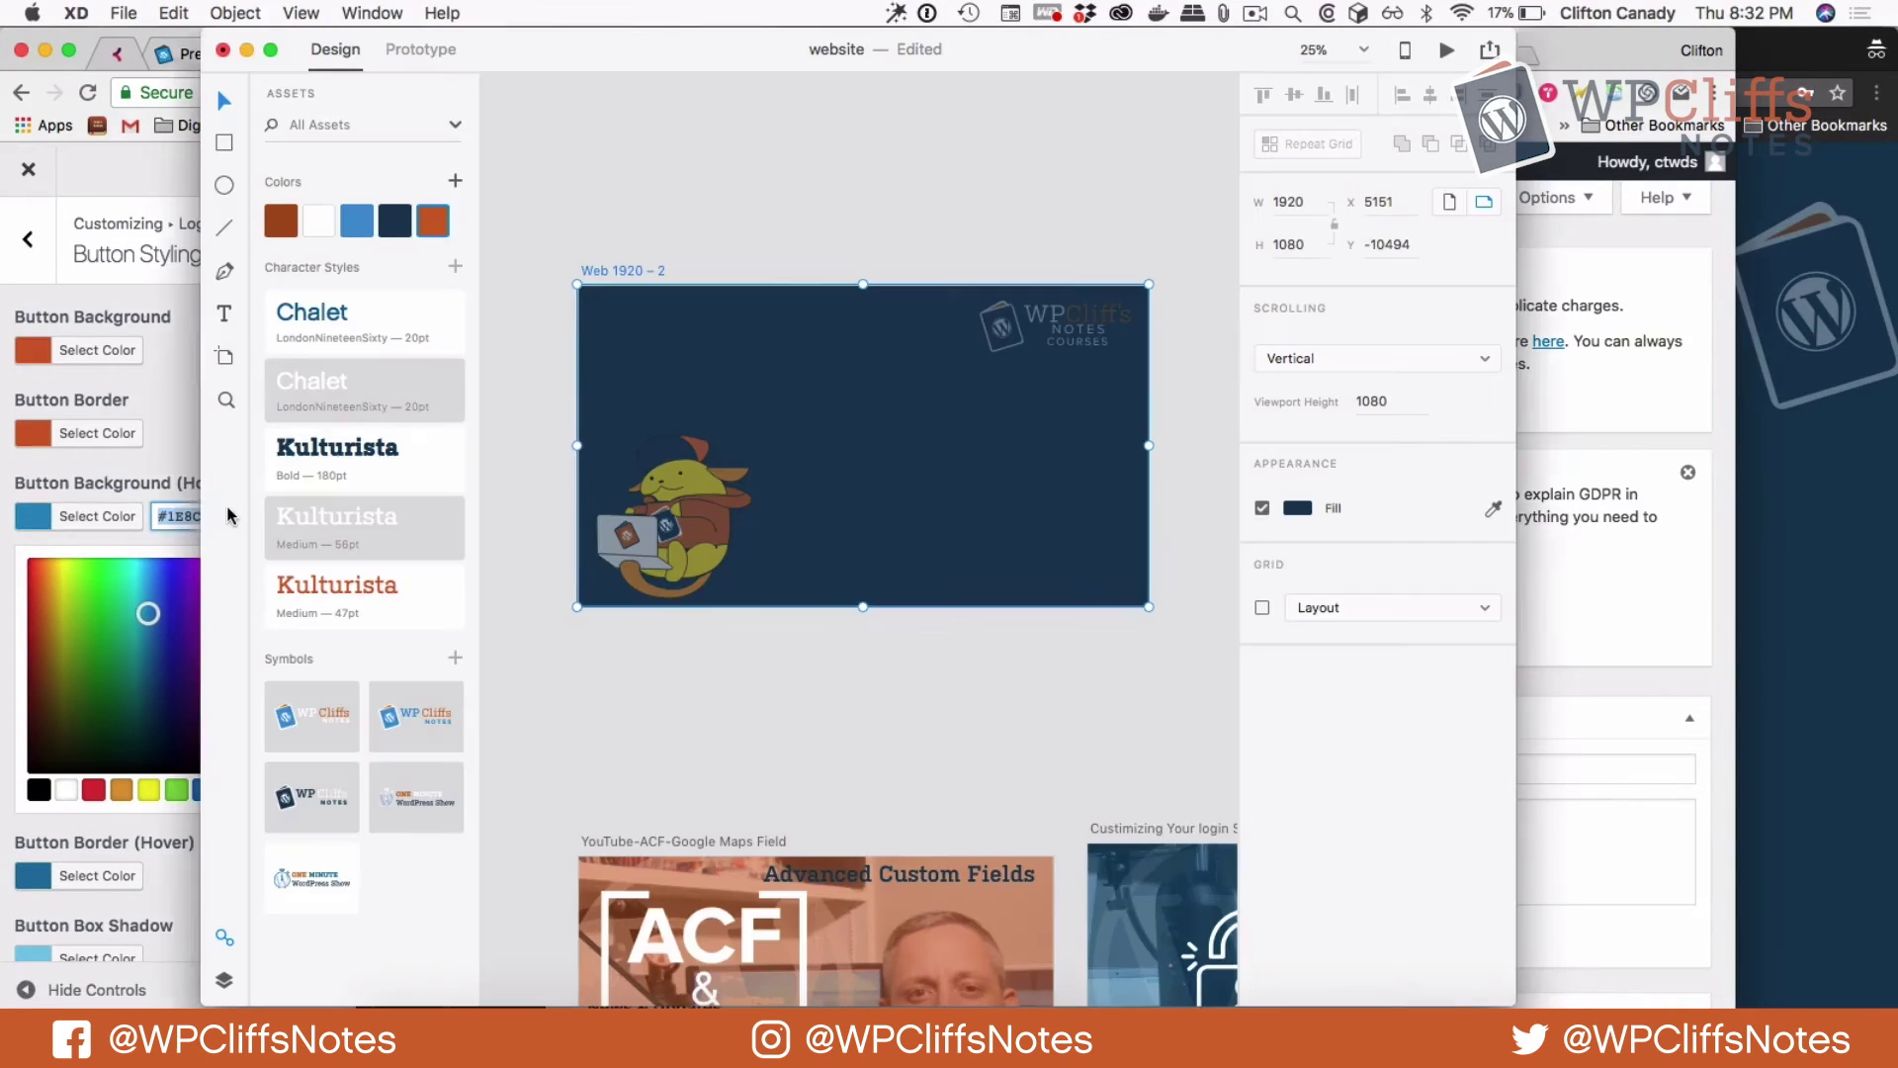
{"action": "right_click", "coordinate": [275, 226]}
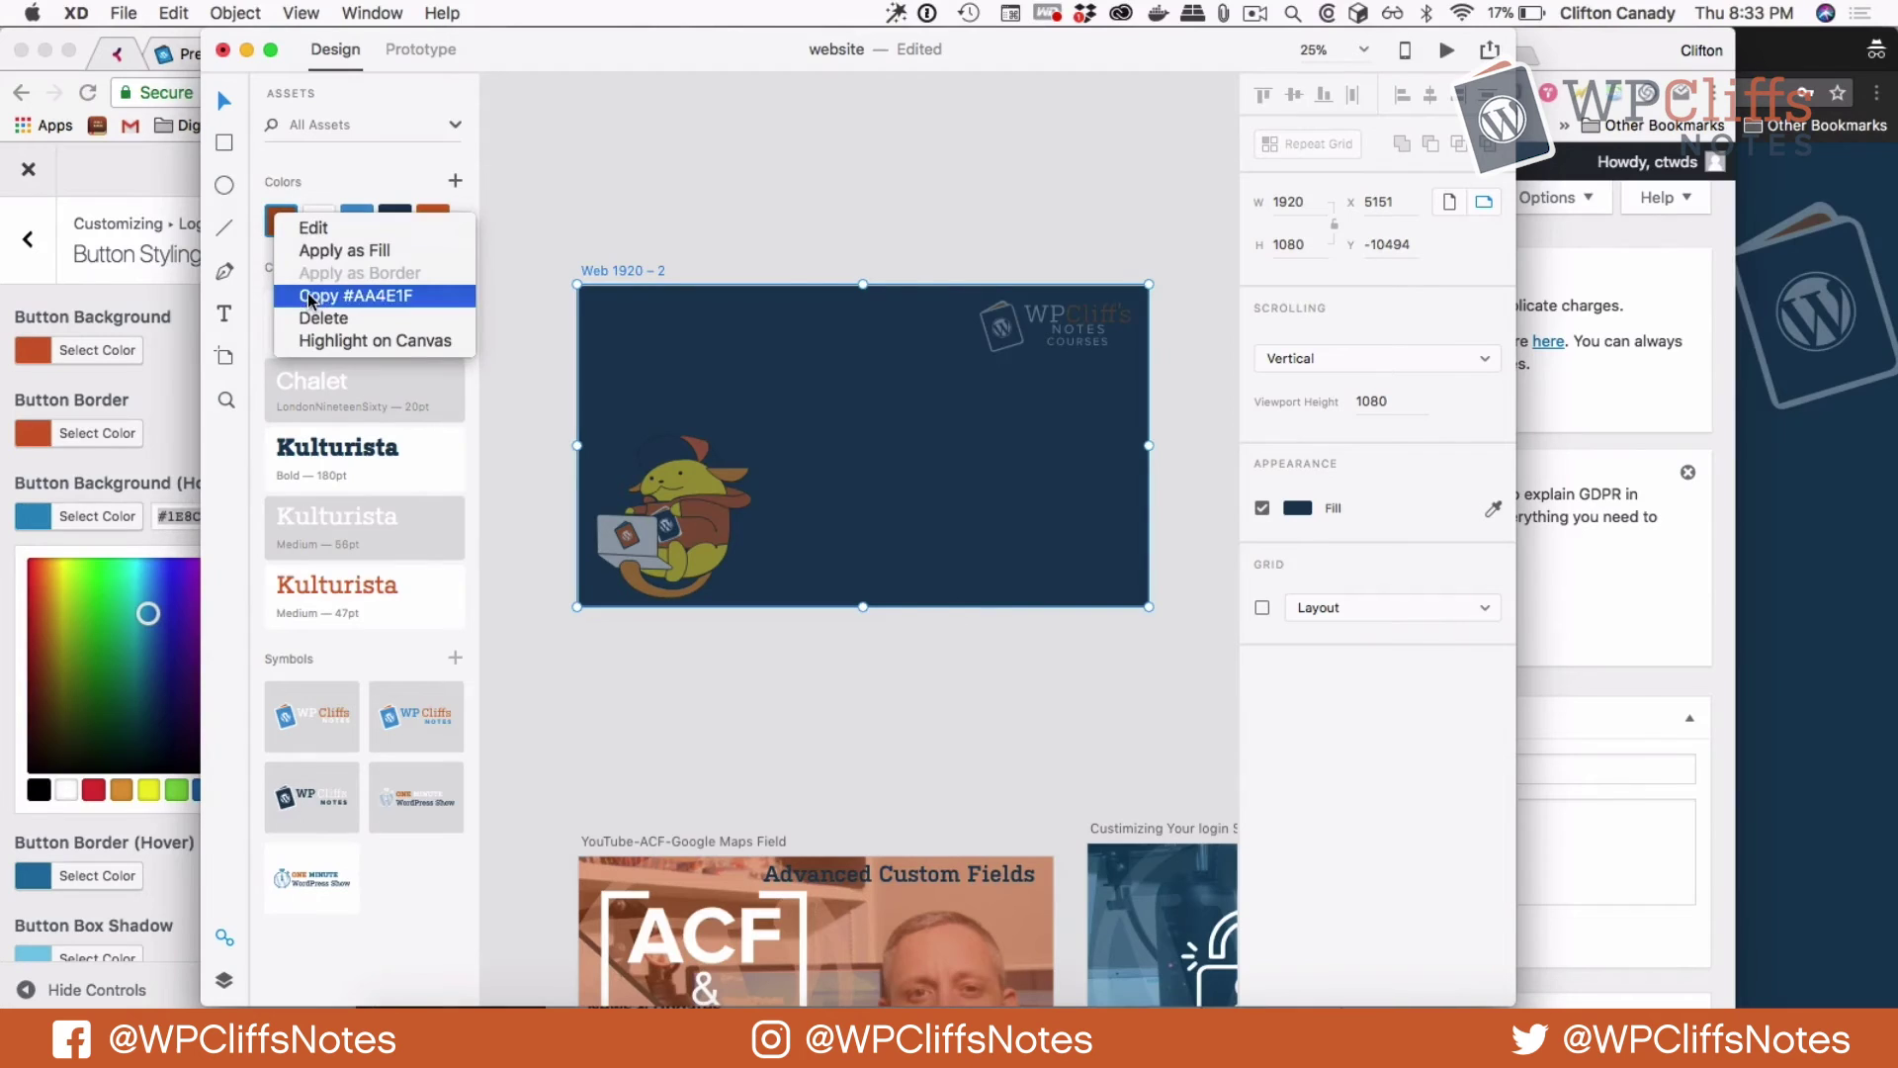
{"action": "left_click", "coordinate": [355, 295]}
{"action": "key", "text": "super+Tab"}
{"action": "key", "text": "super+v"}
{"action": "left_click", "coordinate": [102, 600]}
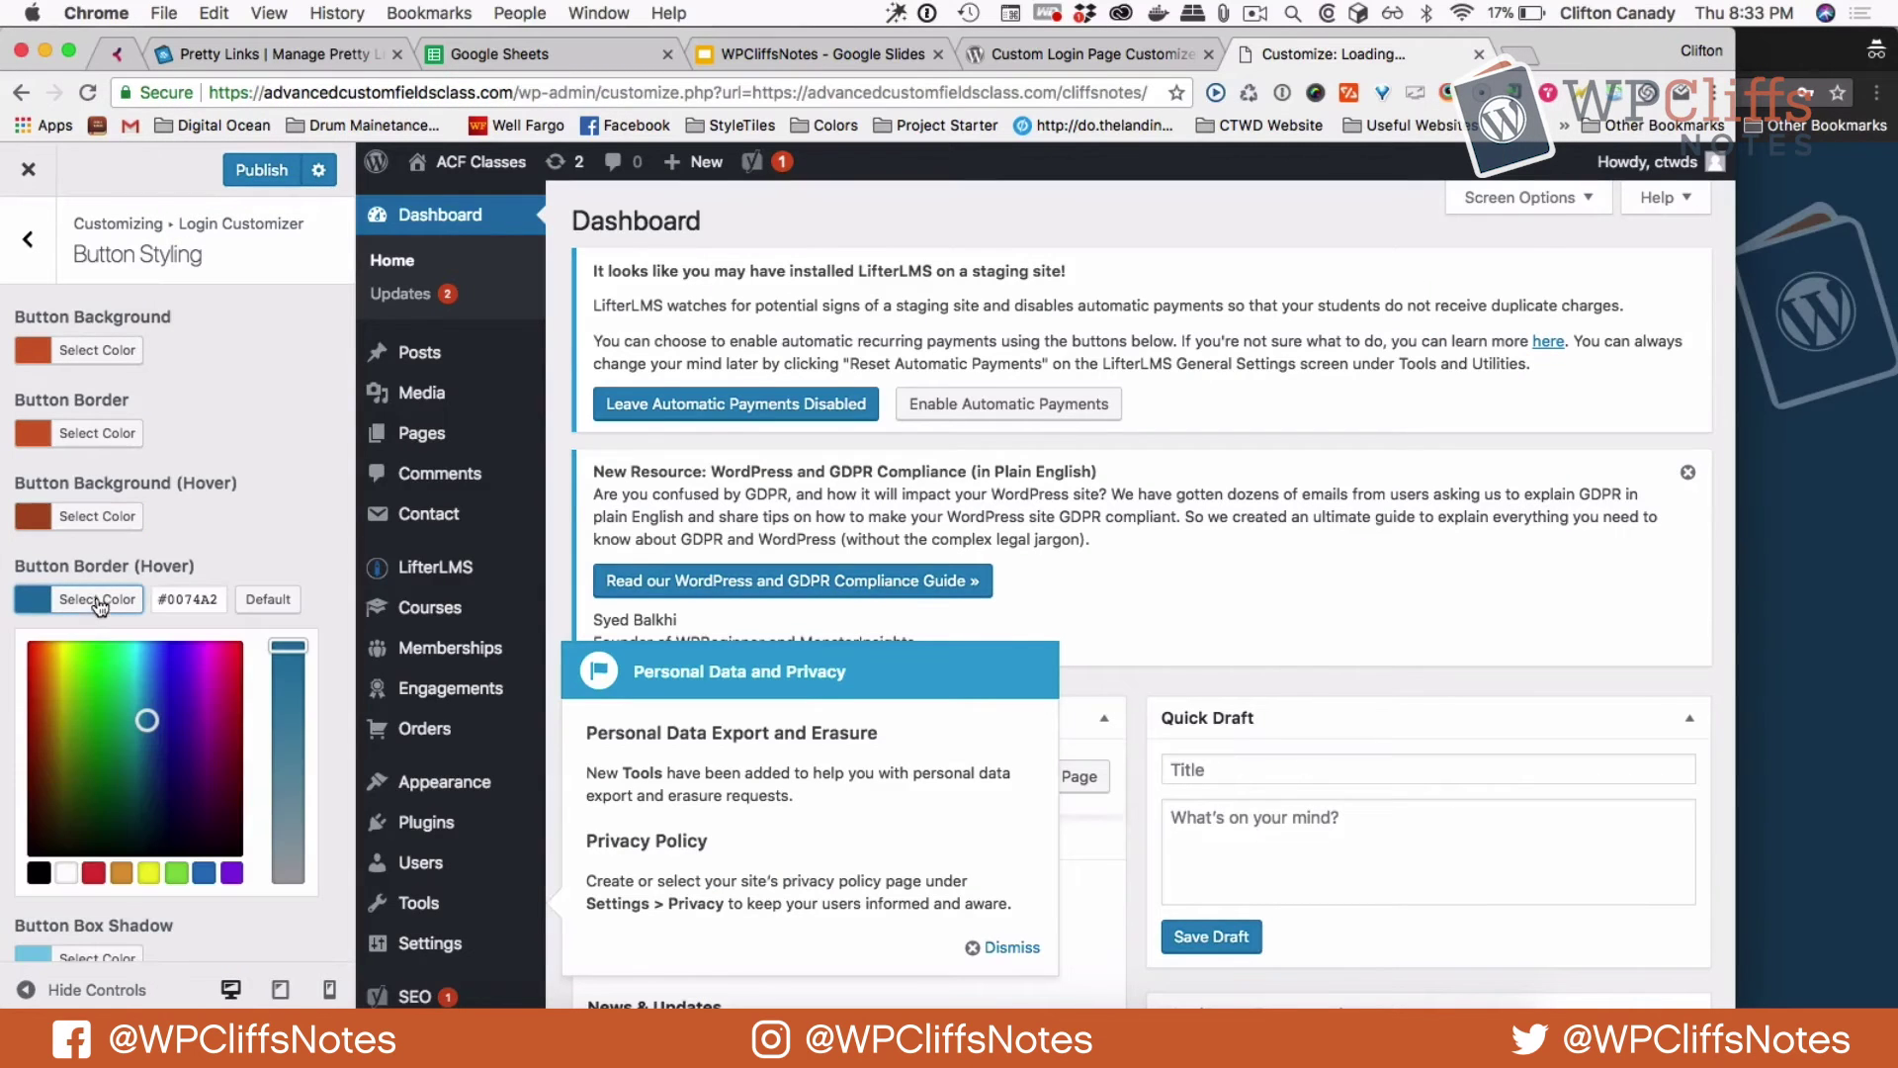
{"action": "left_click", "coordinate": [192, 598]}
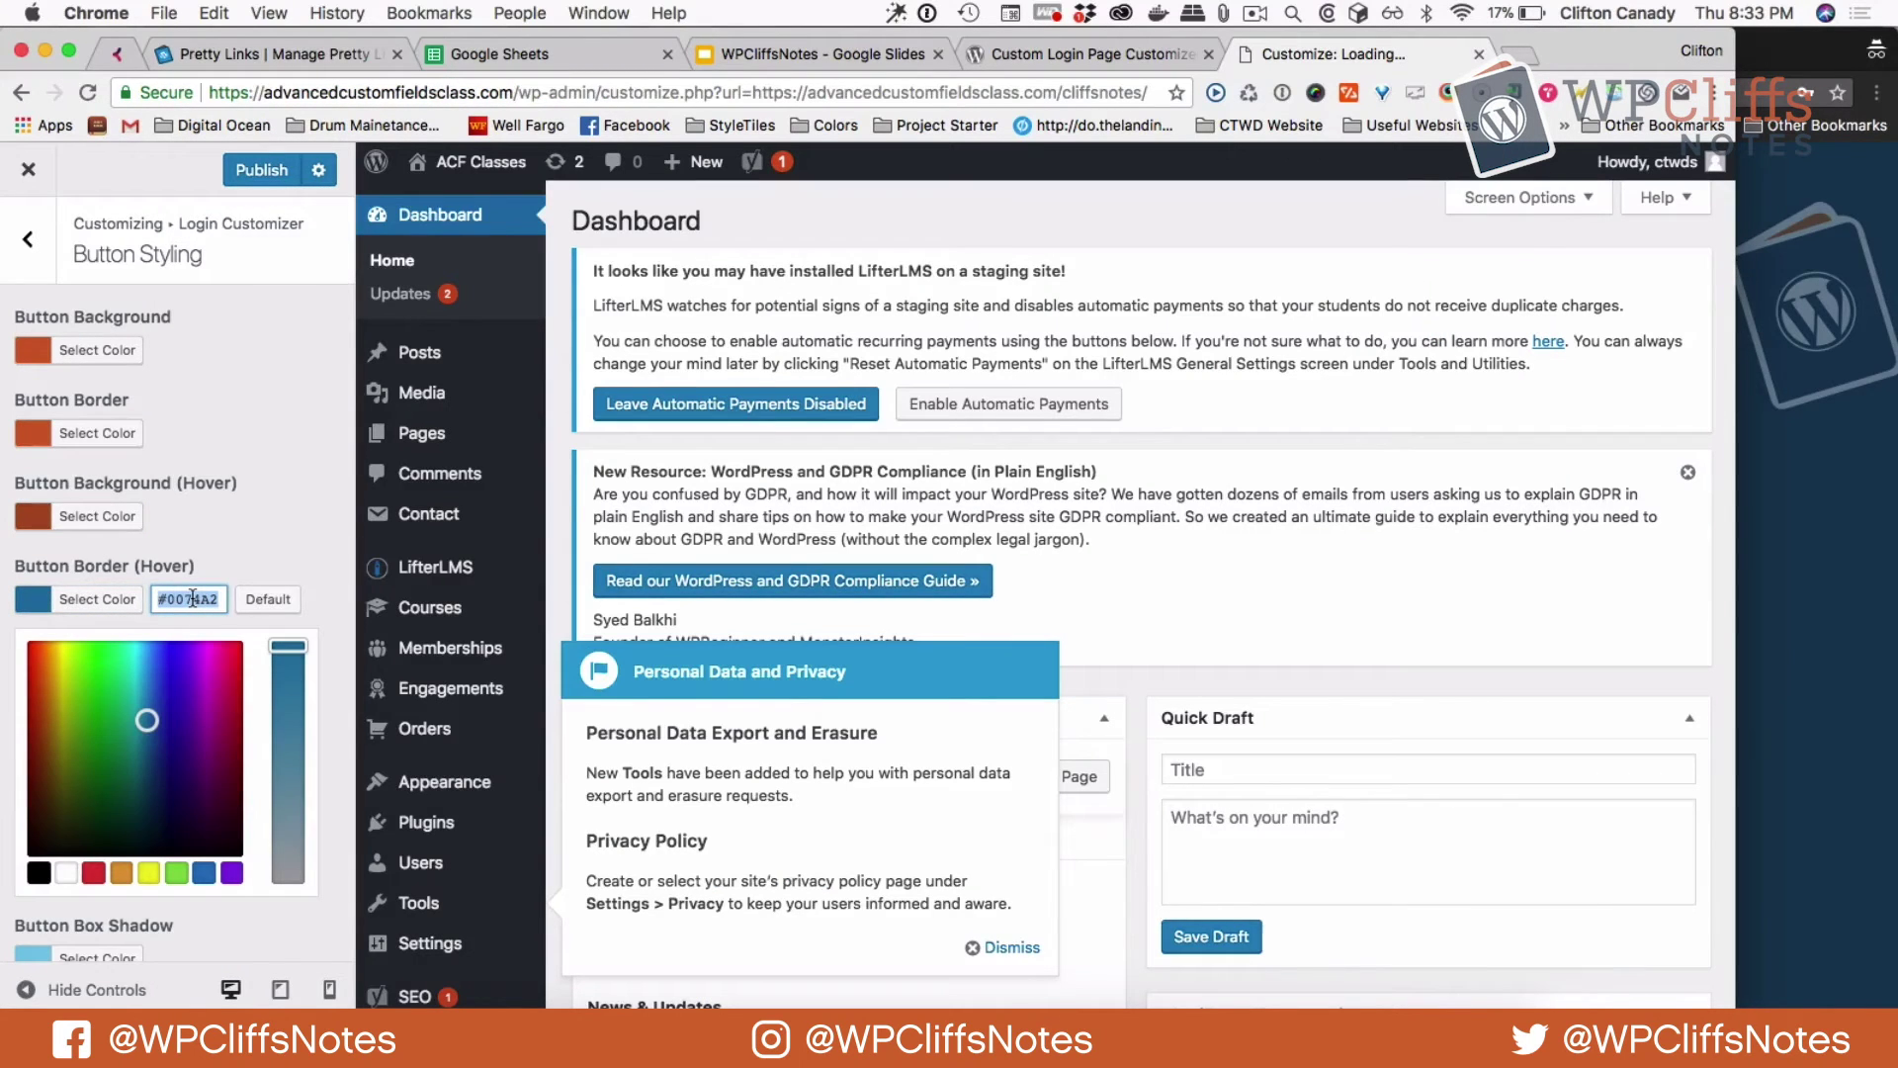
{"action": "key", "text": "super+v"}
{"action": "left_click", "coordinate": [81, 605]}
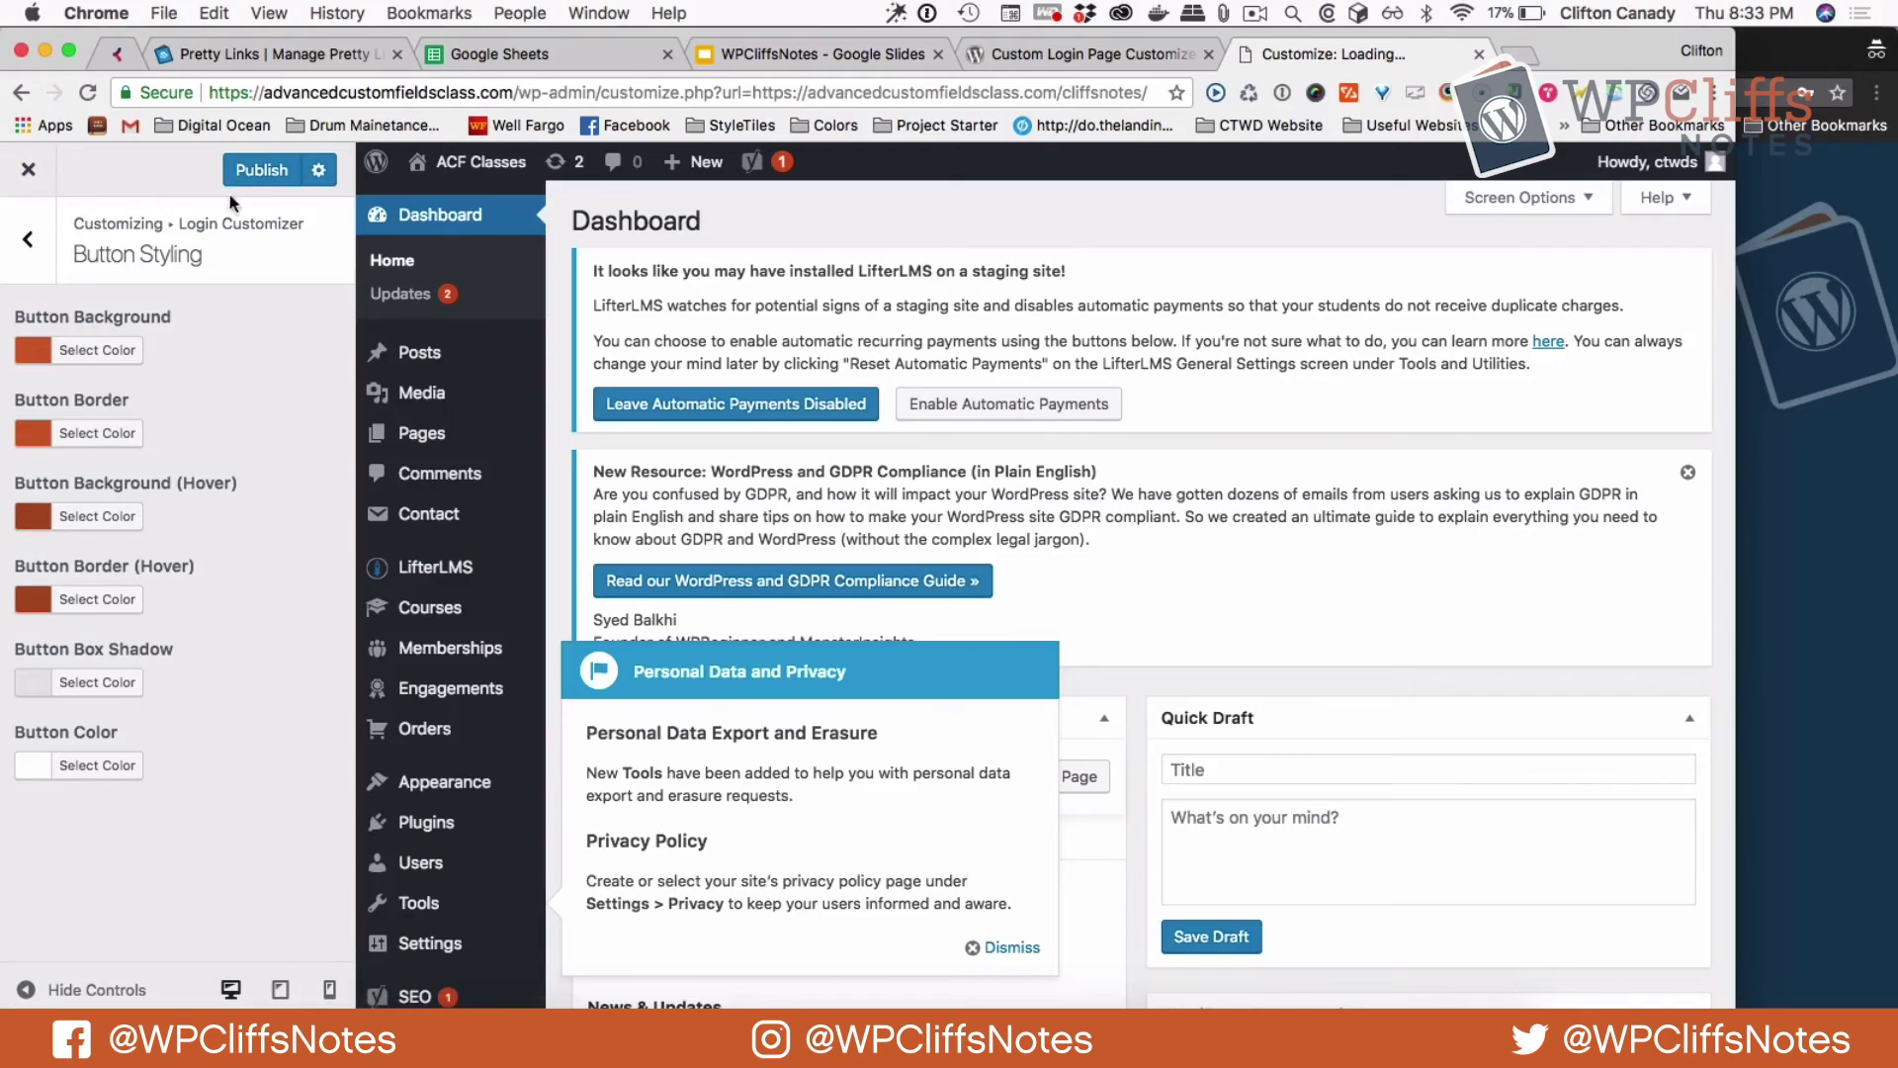
{"action": "left_click", "coordinate": [247, 160]}
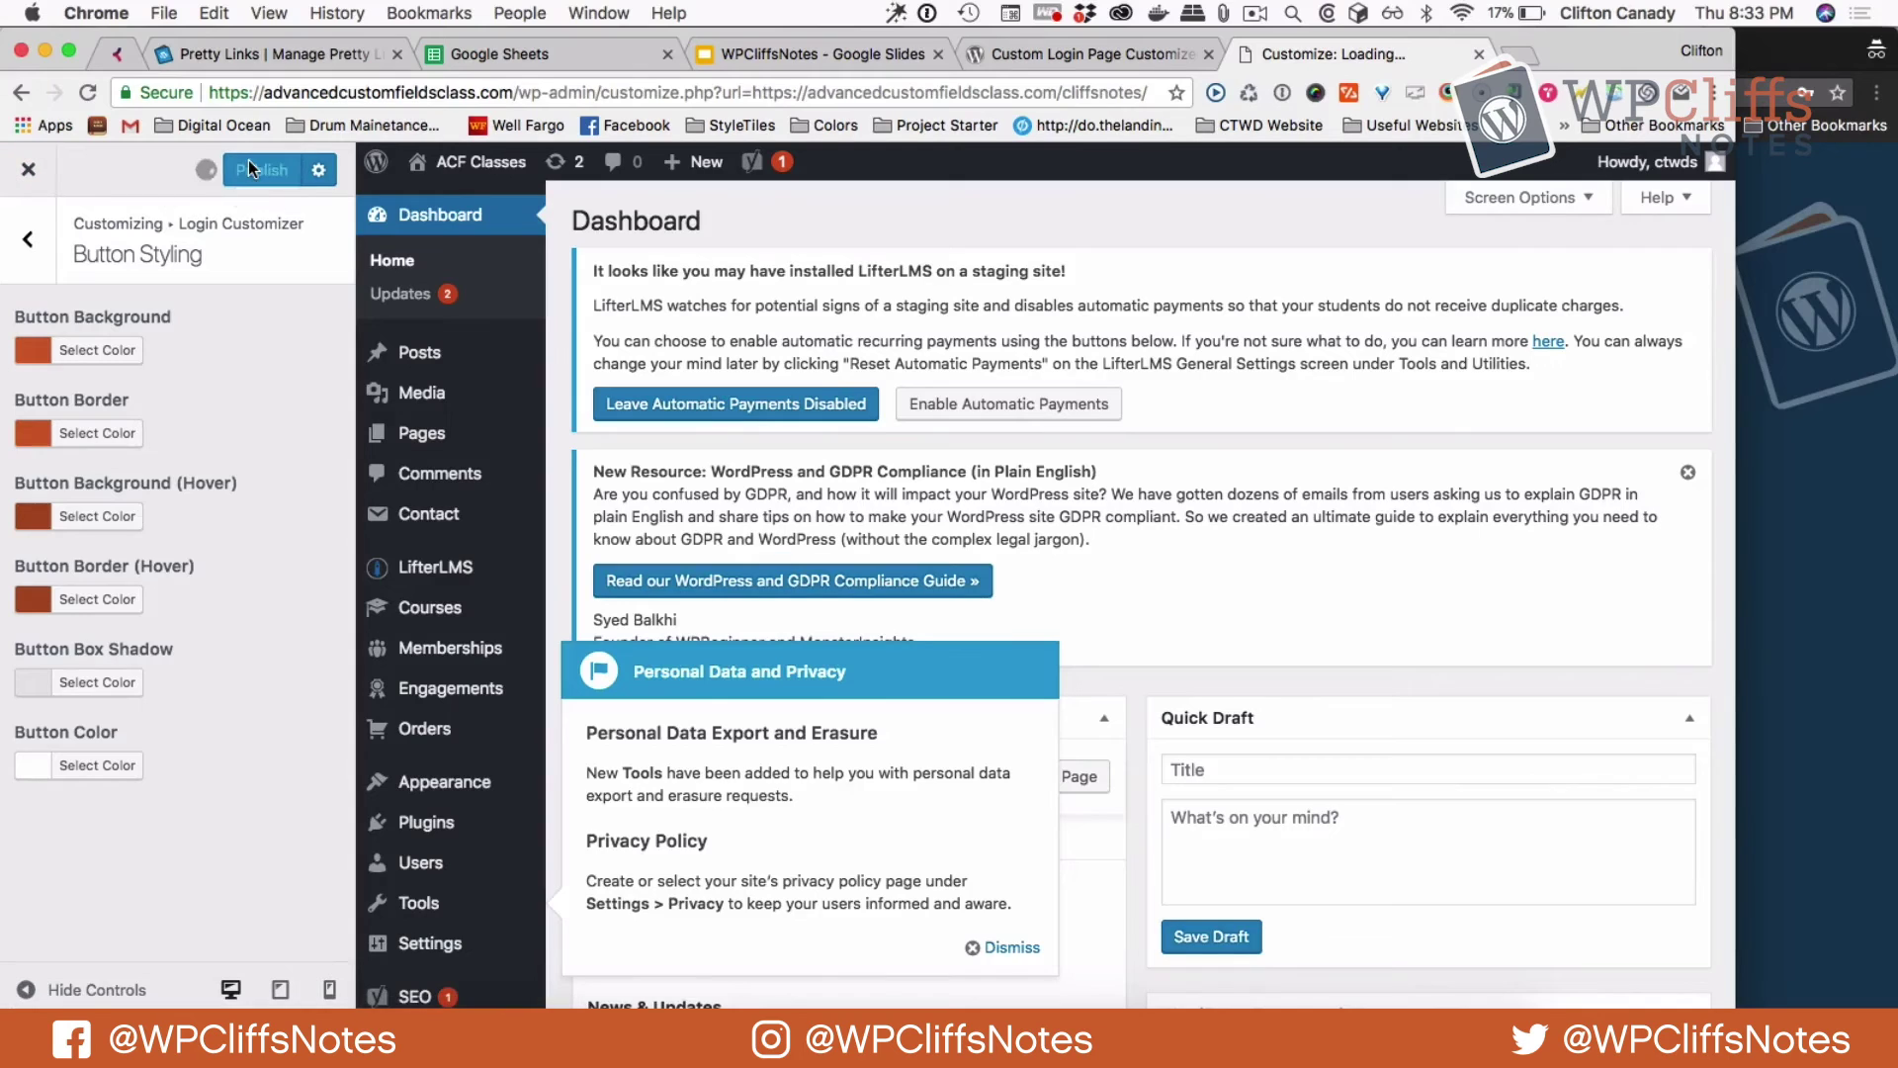
{"action": "left_click", "coordinate": [1795, 568]}
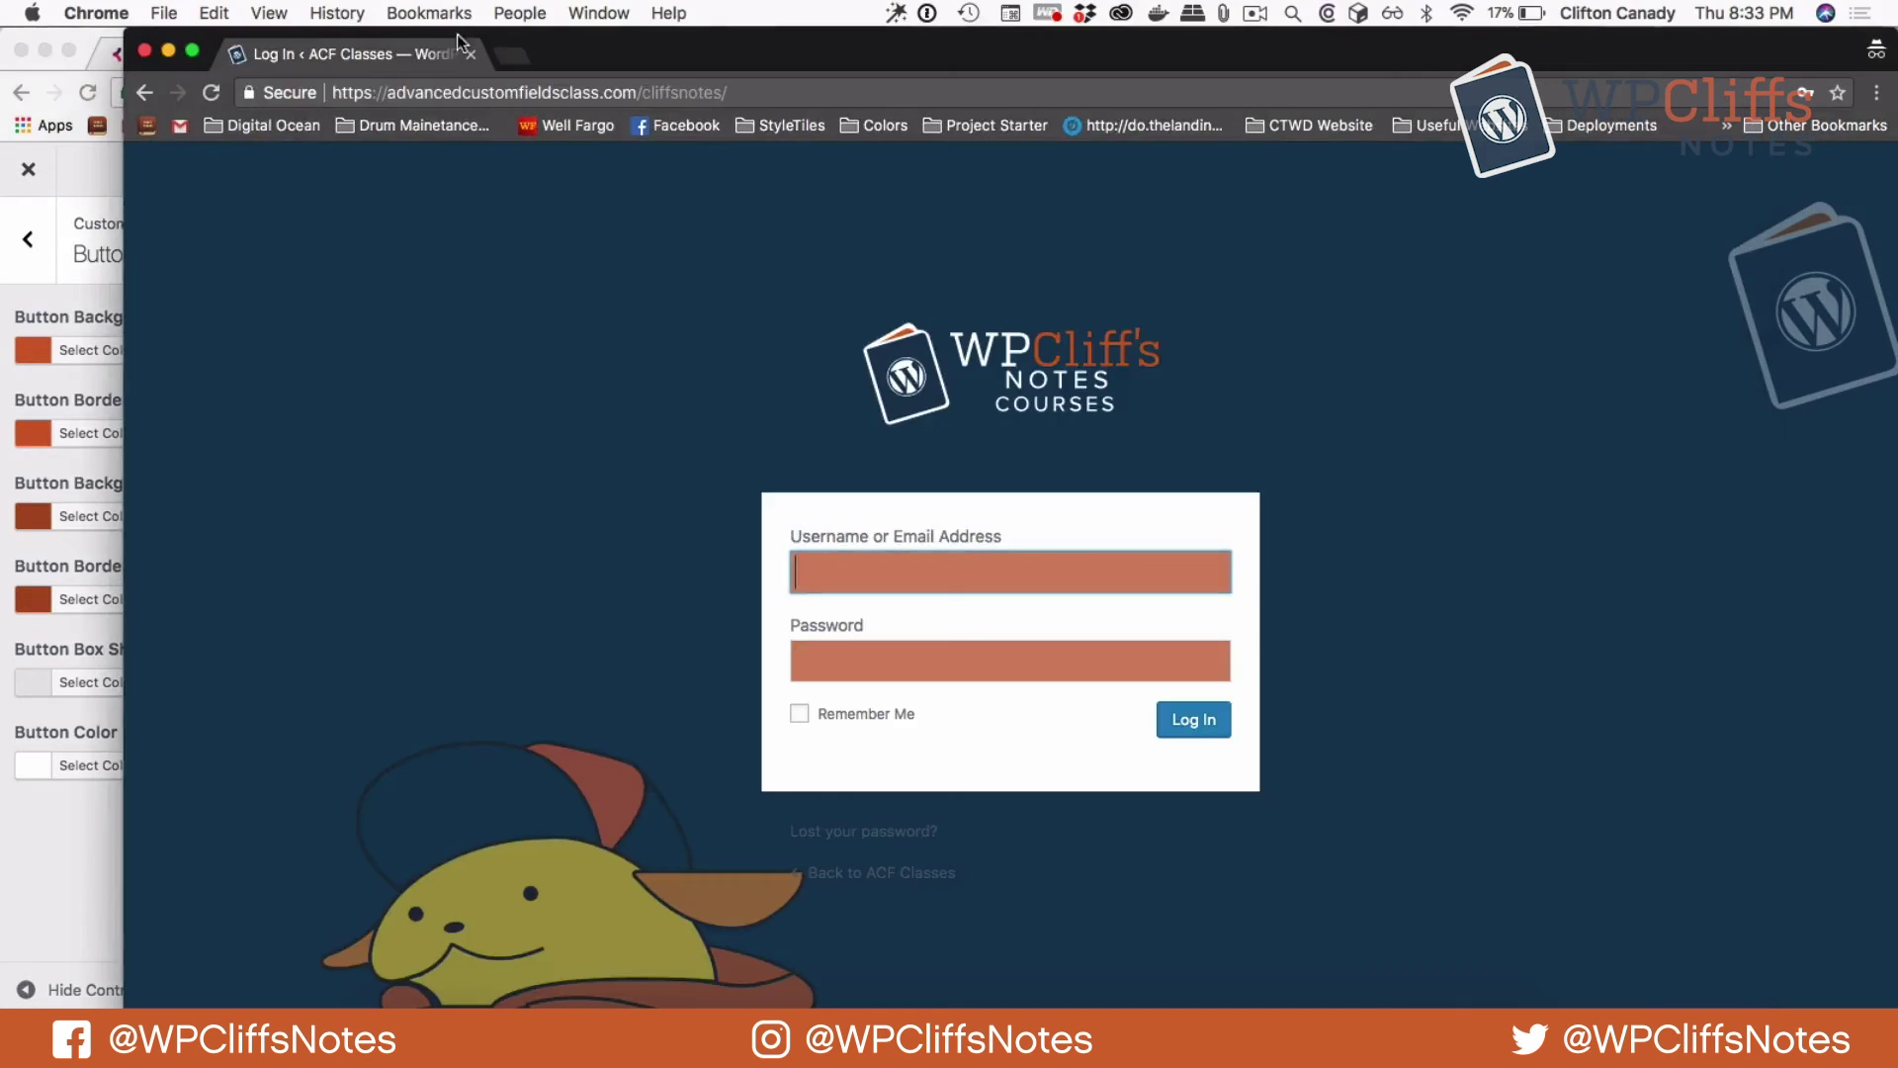
Change the Button Box Shadow colour to dark brown #aa4e1f and publish it.
{"action": "left_click", "coordinate": [211, 94]}
{"action": "left_click", "coordinate": [63, 726]}
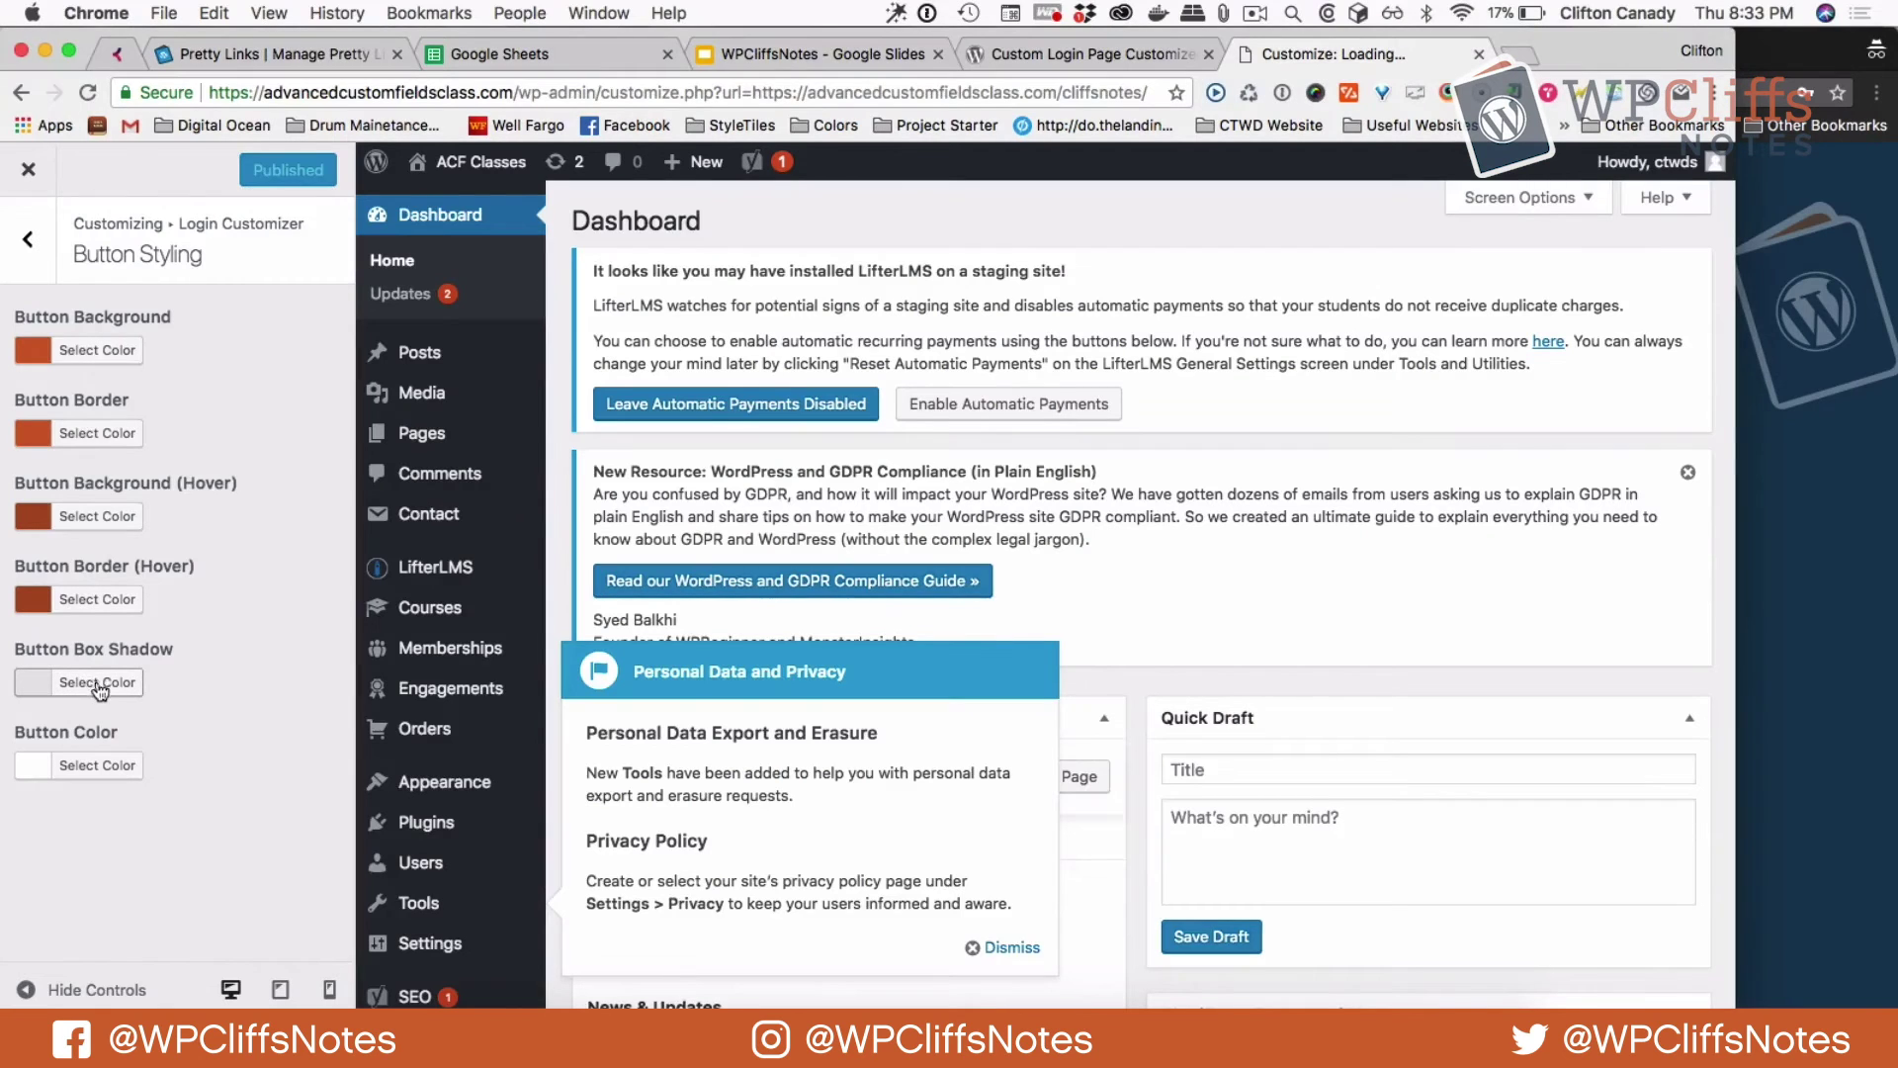
{"action": "left_click", "coordinate": [99, 684]}
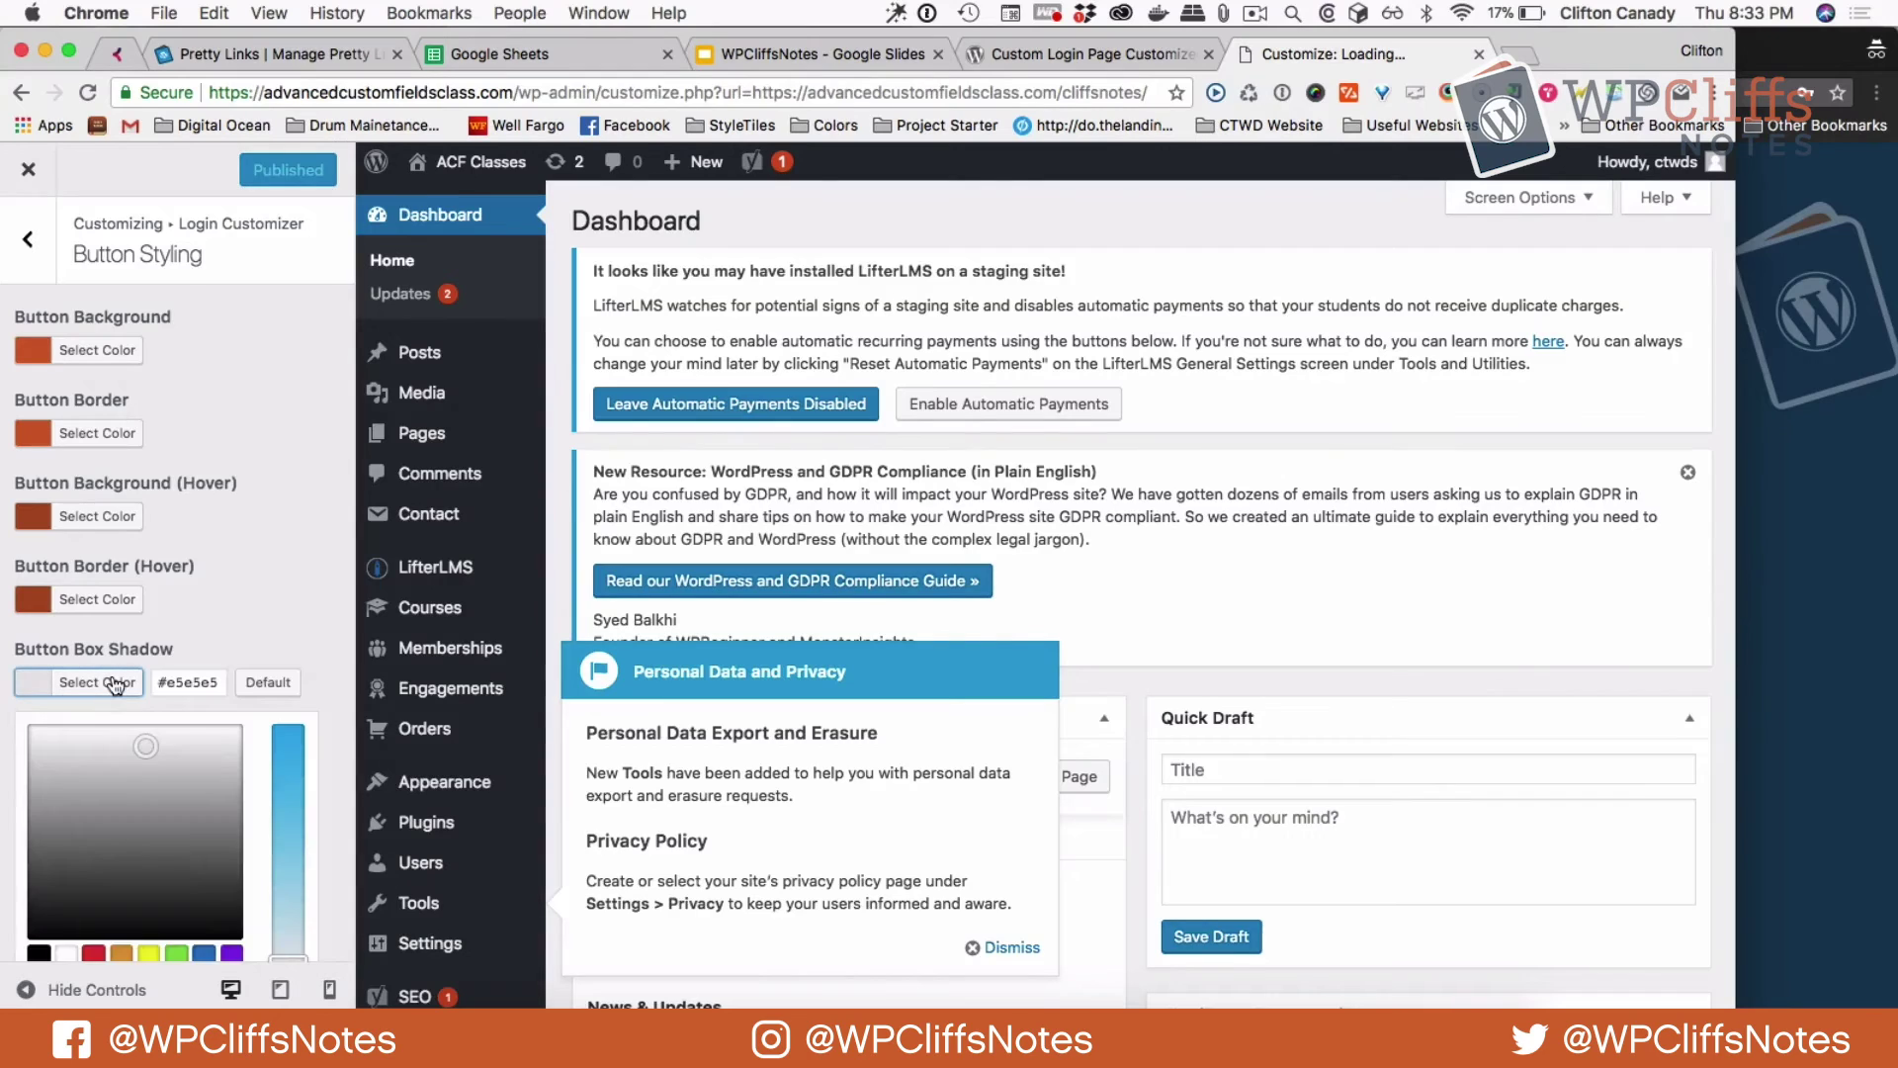
{"action": "triple_click", "coordinate": [191, 682]}
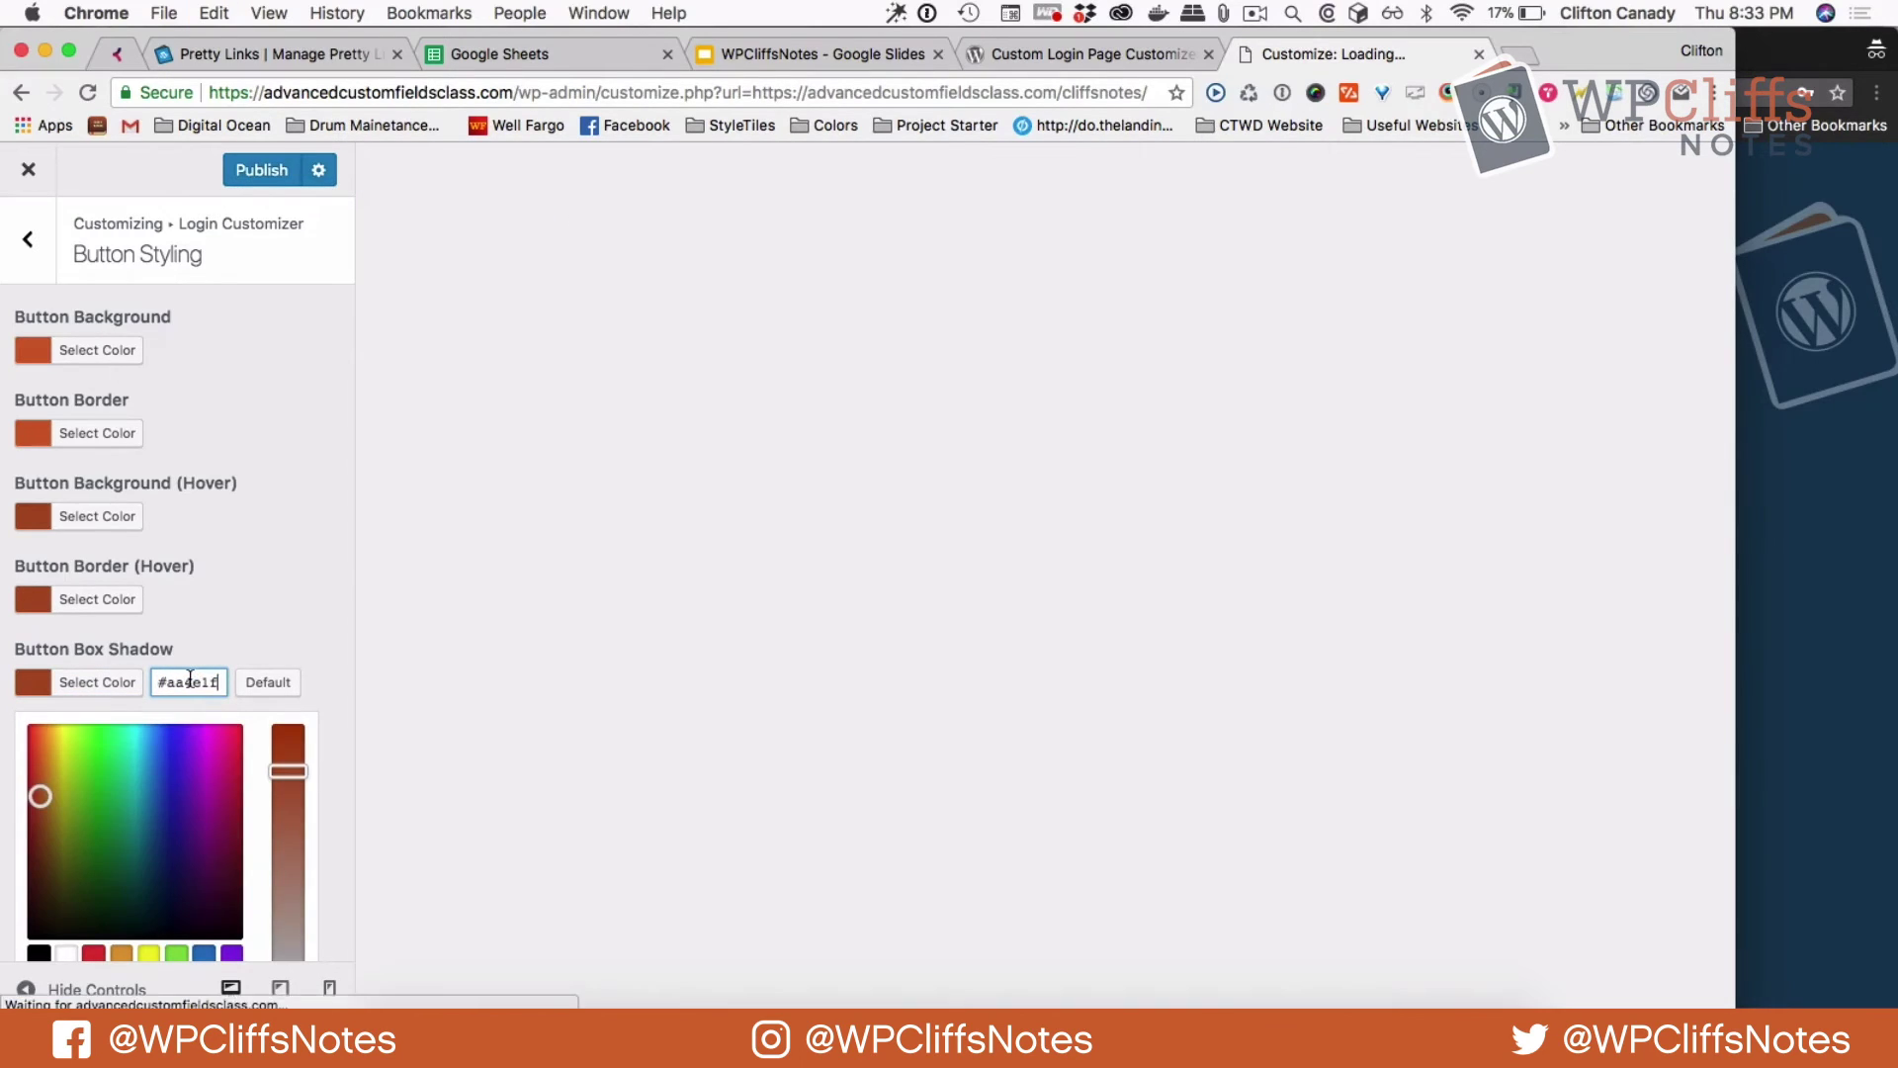
{"action": "left_click", "coordinate": [97, 682]}
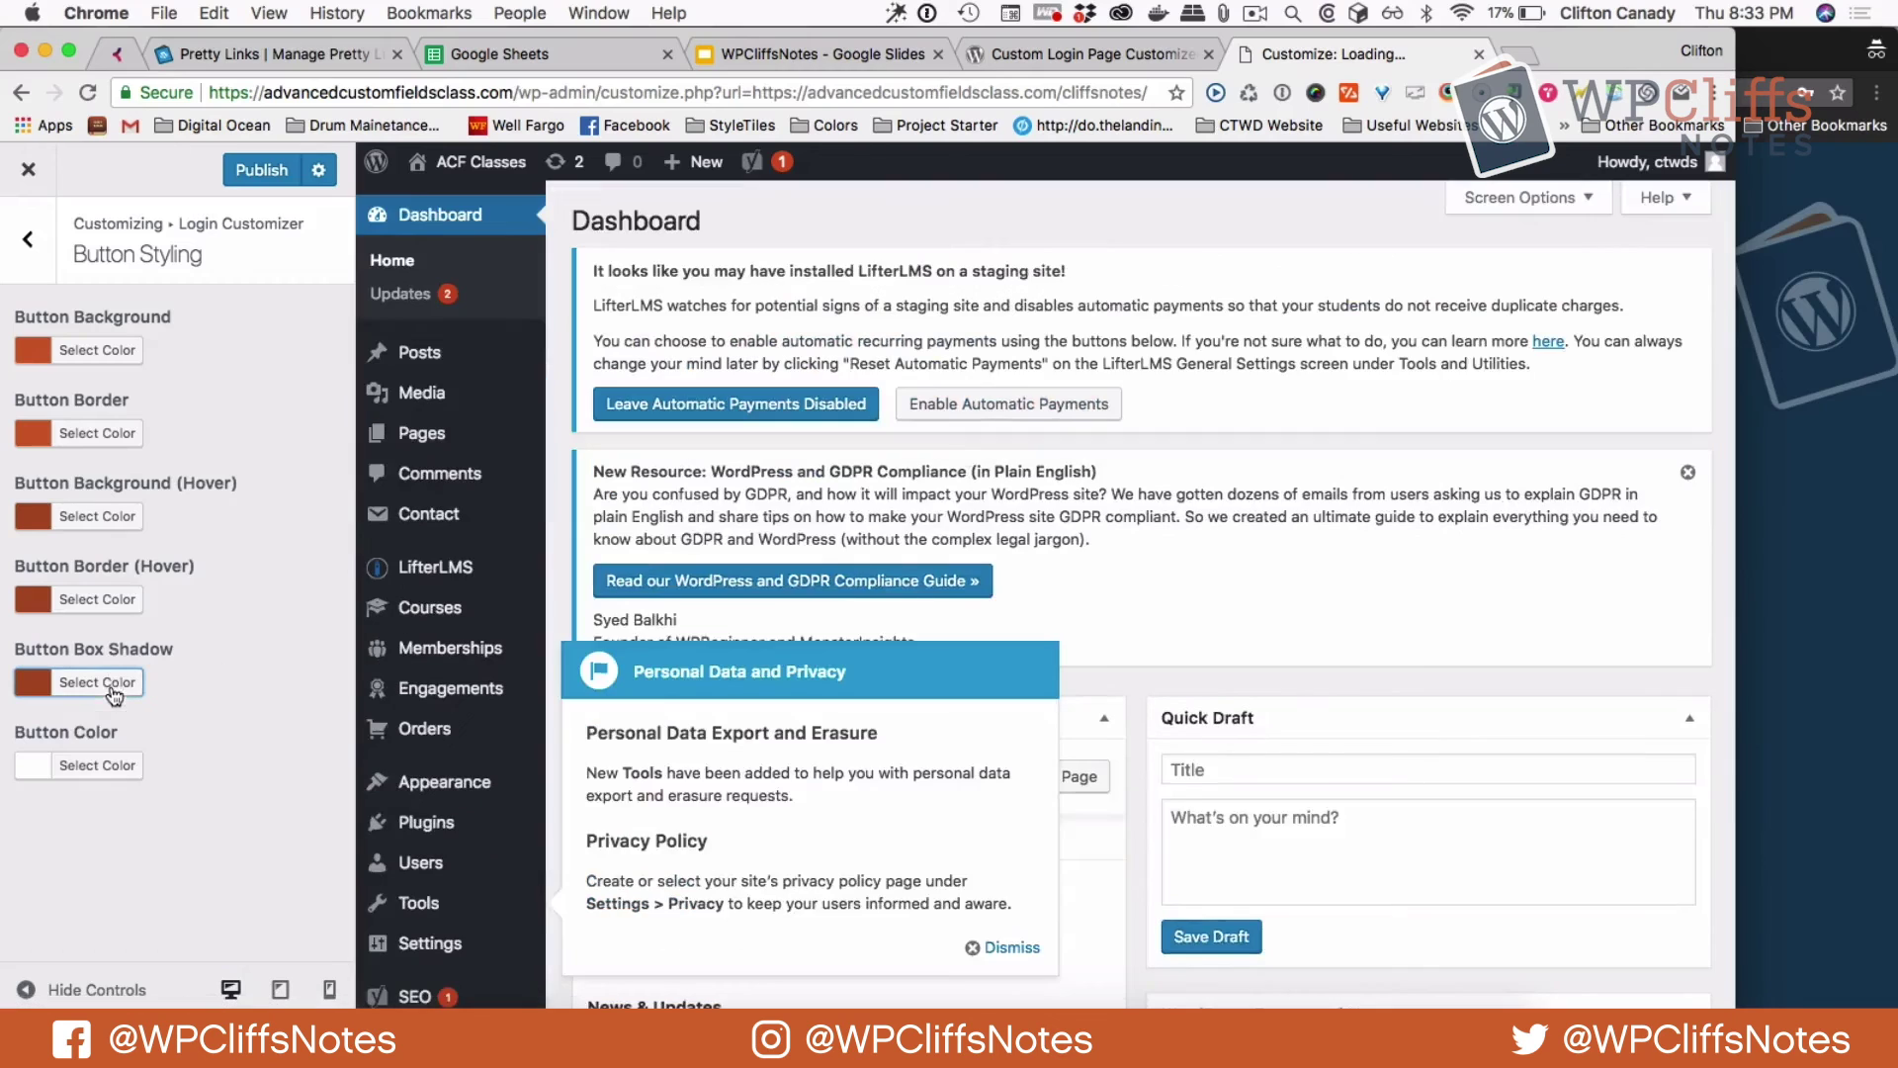
{"action": "left_click", "coordinate": [261, 171]}
{"action": "left_click", "coordinate": [29, 276]}
Set the Other section's link text colour to white, publish, then switch to the WPCliffsNotes slides.
{"action": "left_click", "coordinate": [89, 624]}
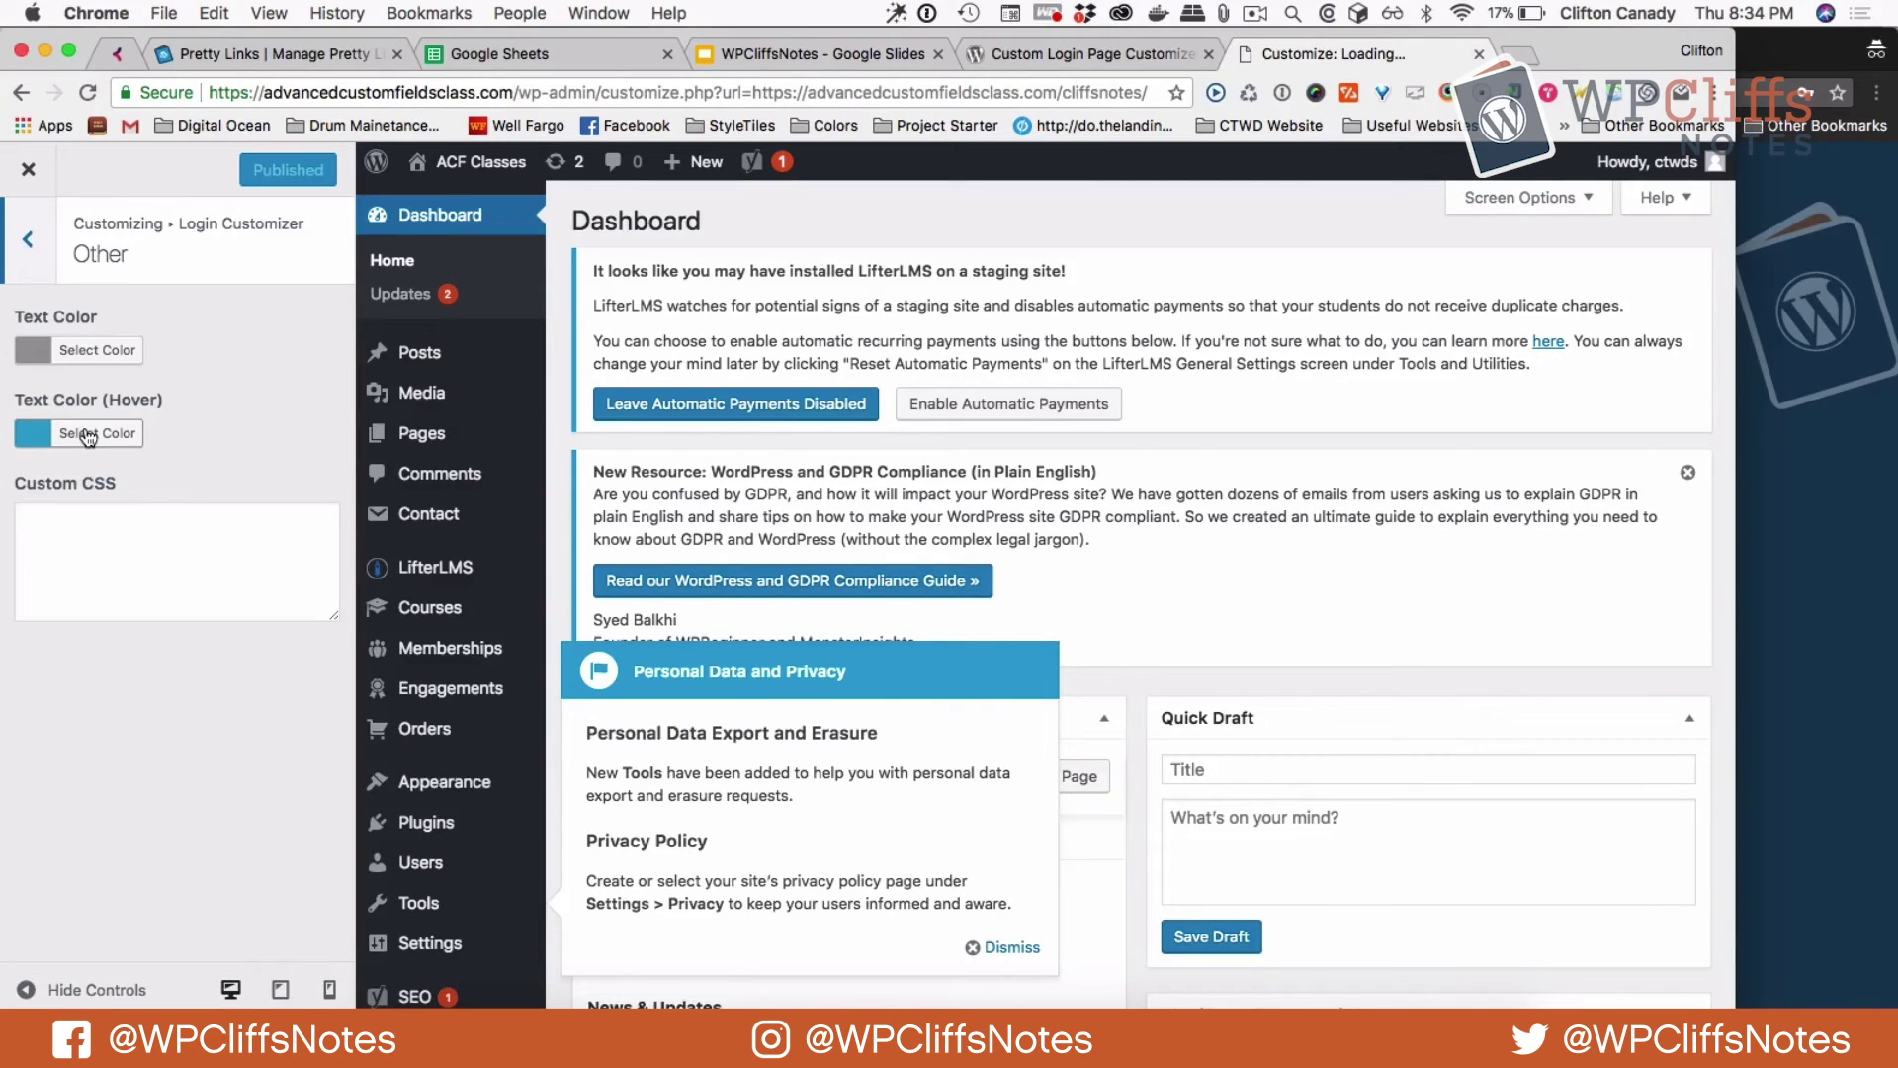
{"action": "left_click", "coordinate": [95, 358]}
{"action": "left_click", "coordinate": [67, 624]}
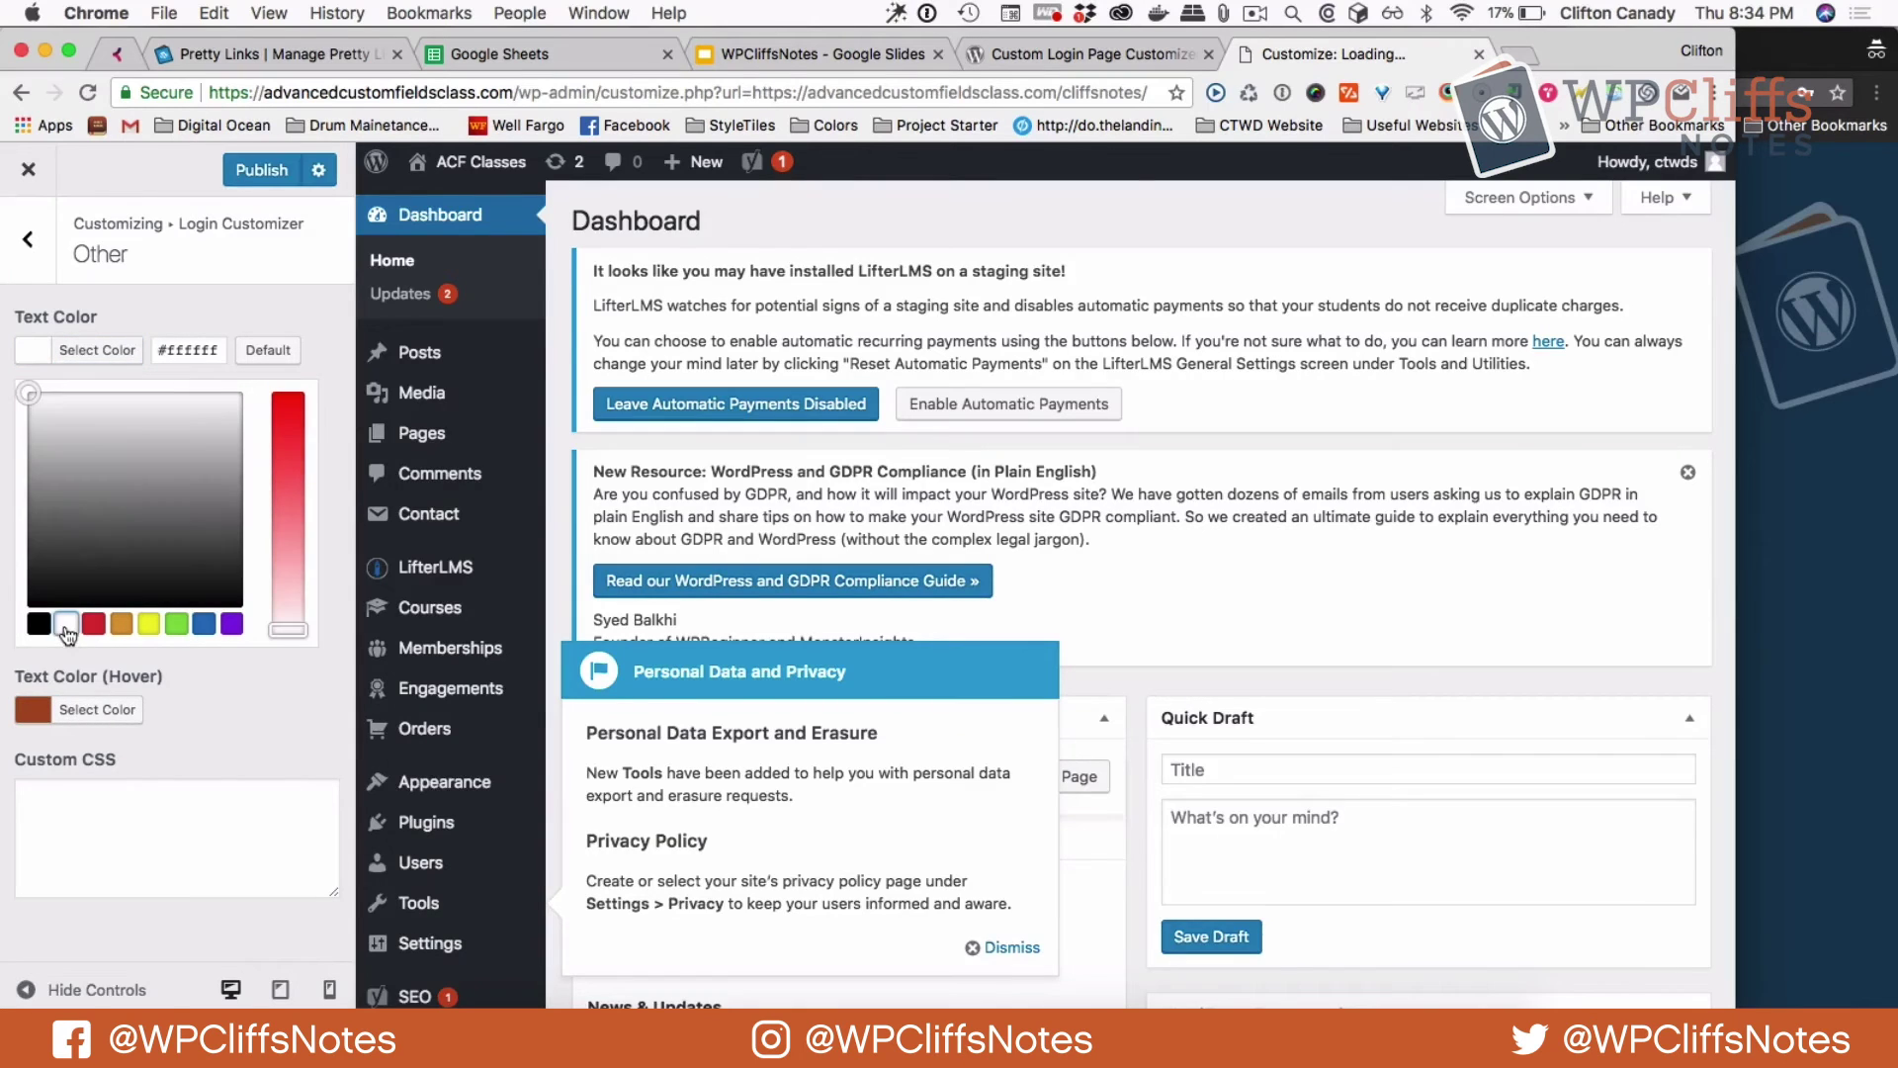
{"action": "left_click", "coordinate": [269, 169]}
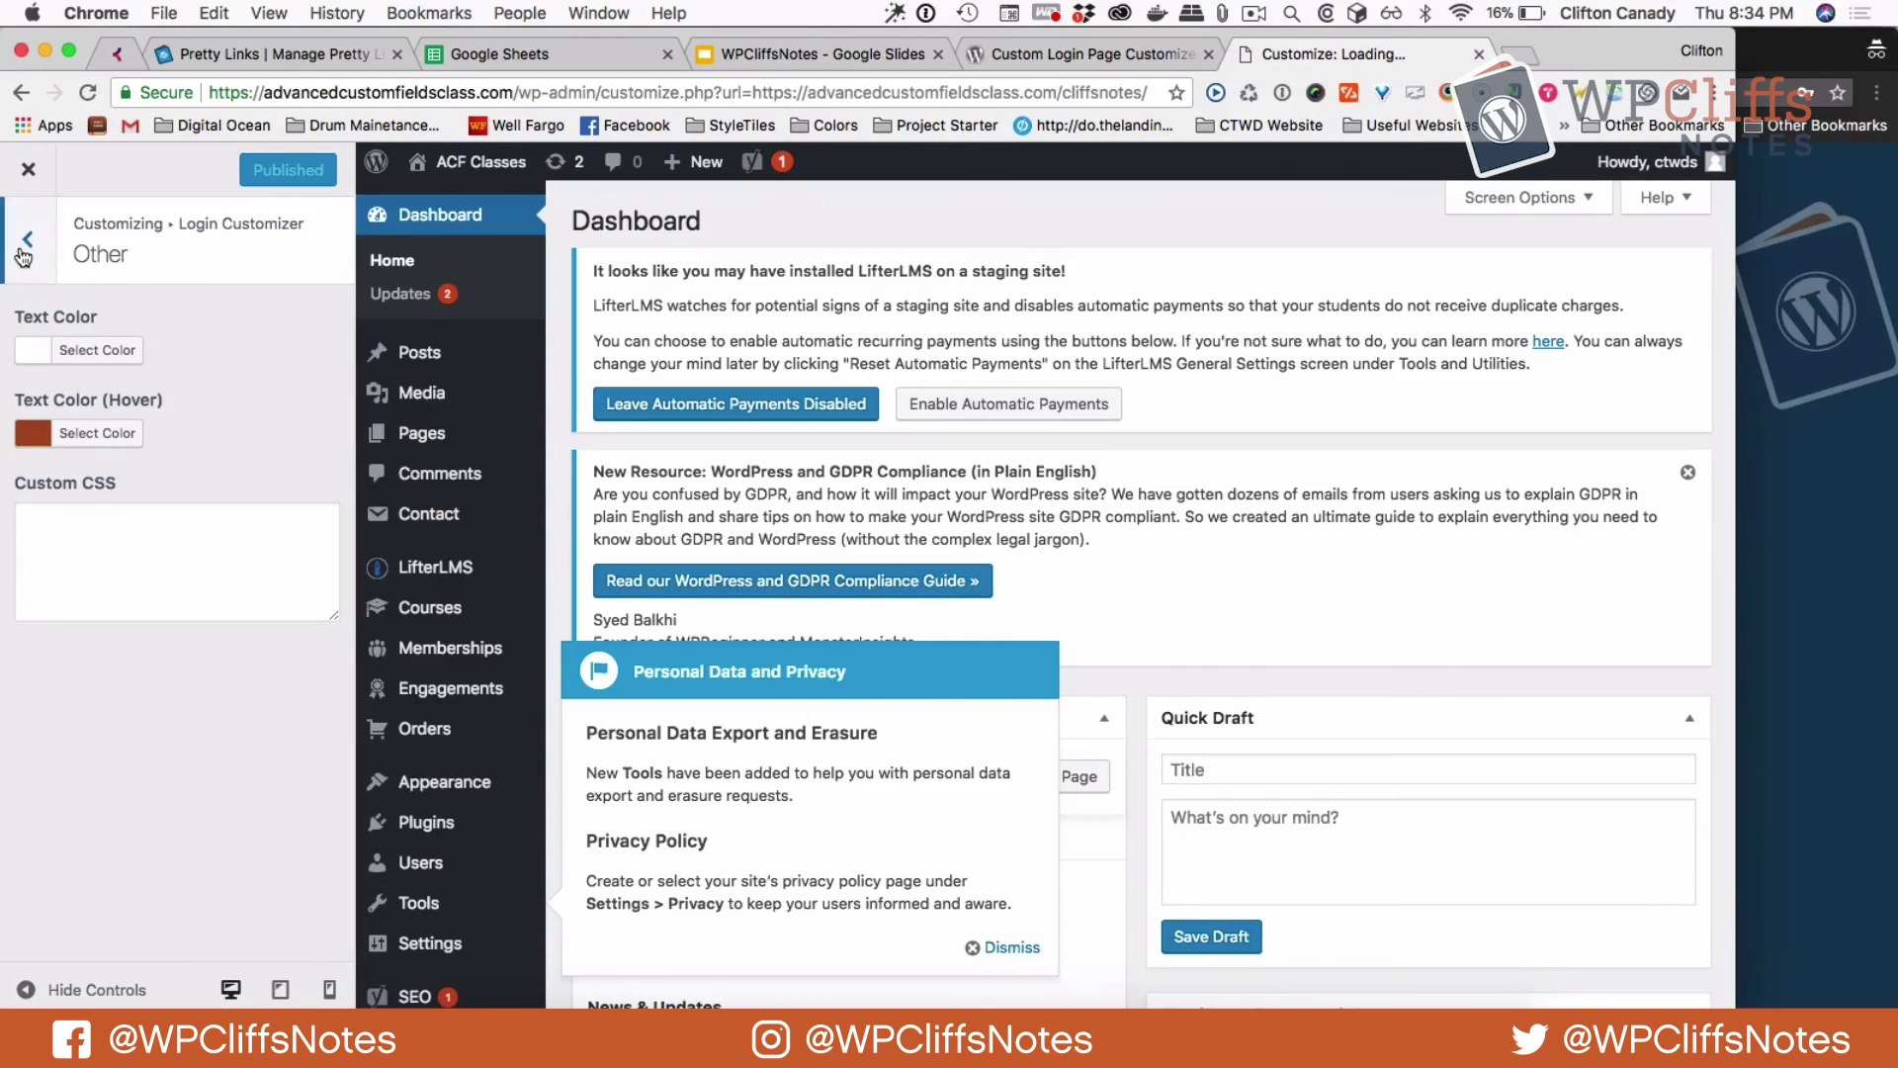
{"action": "left_click", "coordinate": [27, 240]}
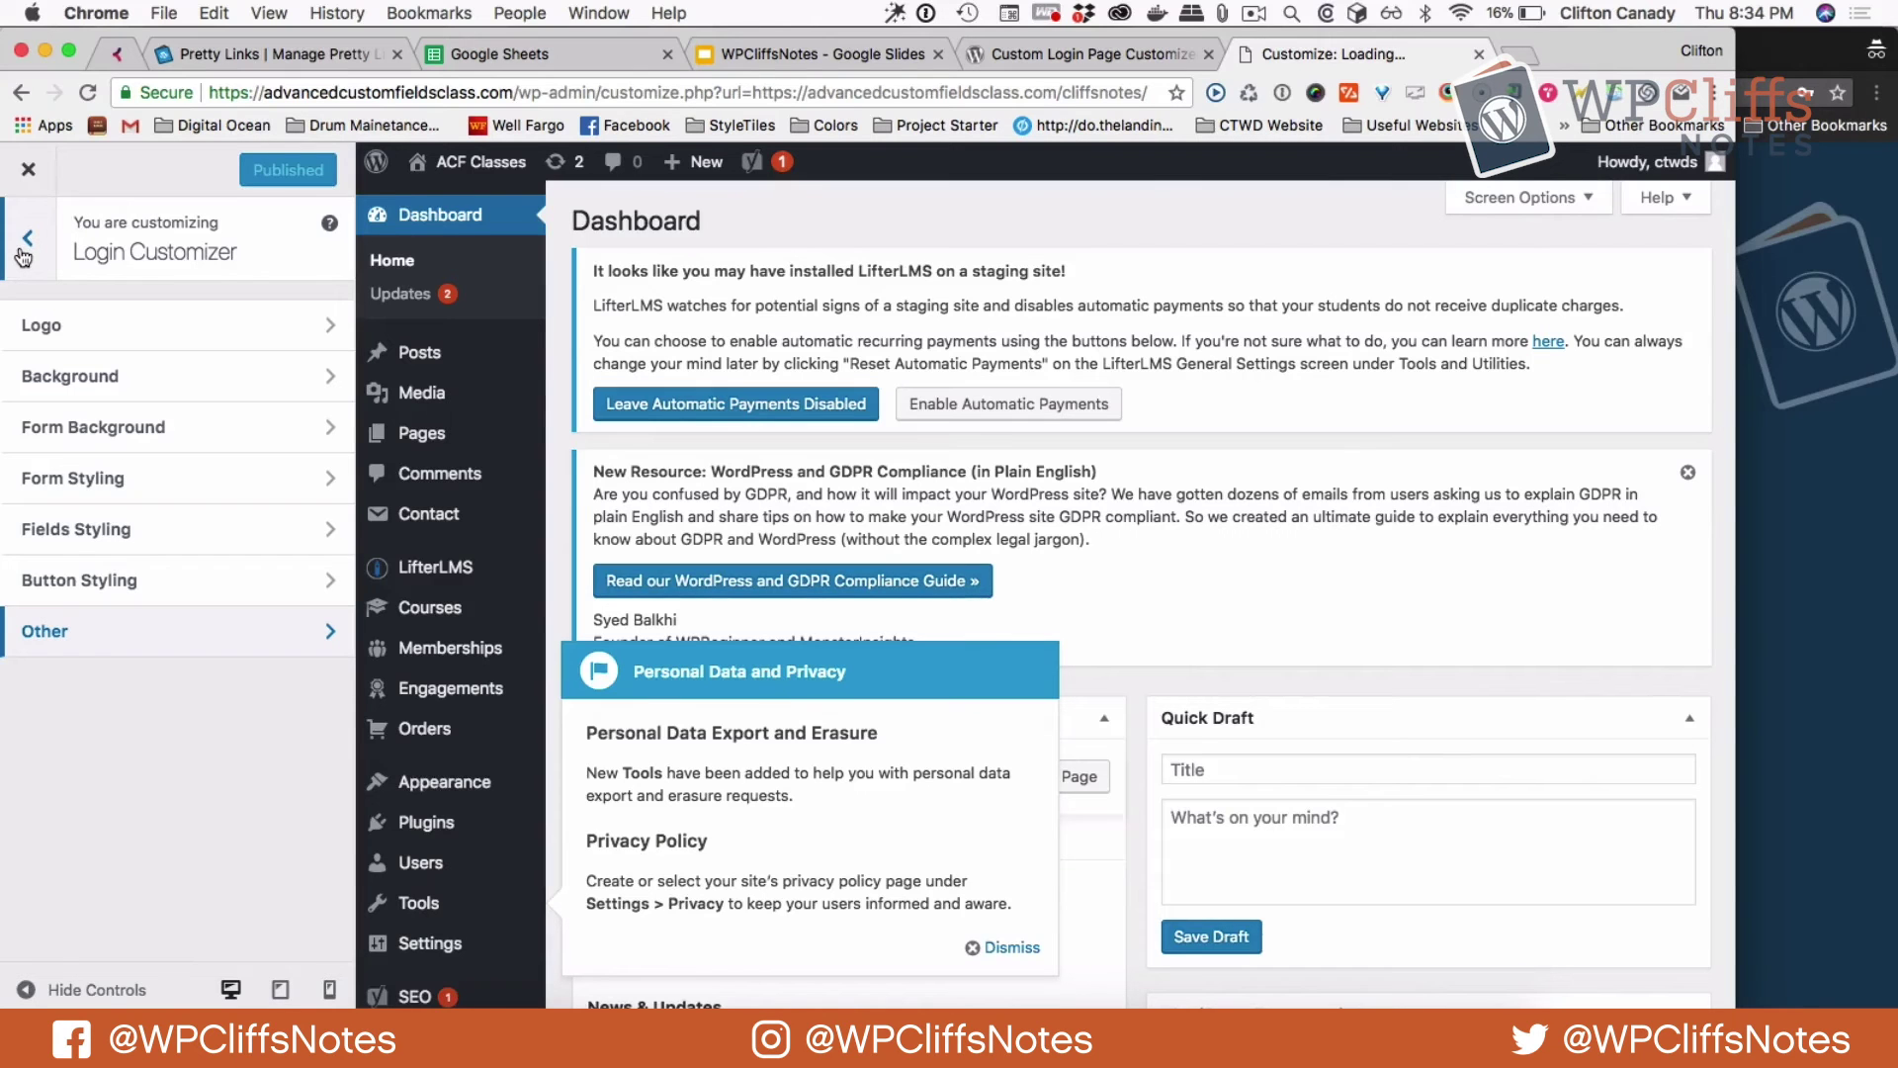
{"action": "left_click", "coordinate": [771, 55]}
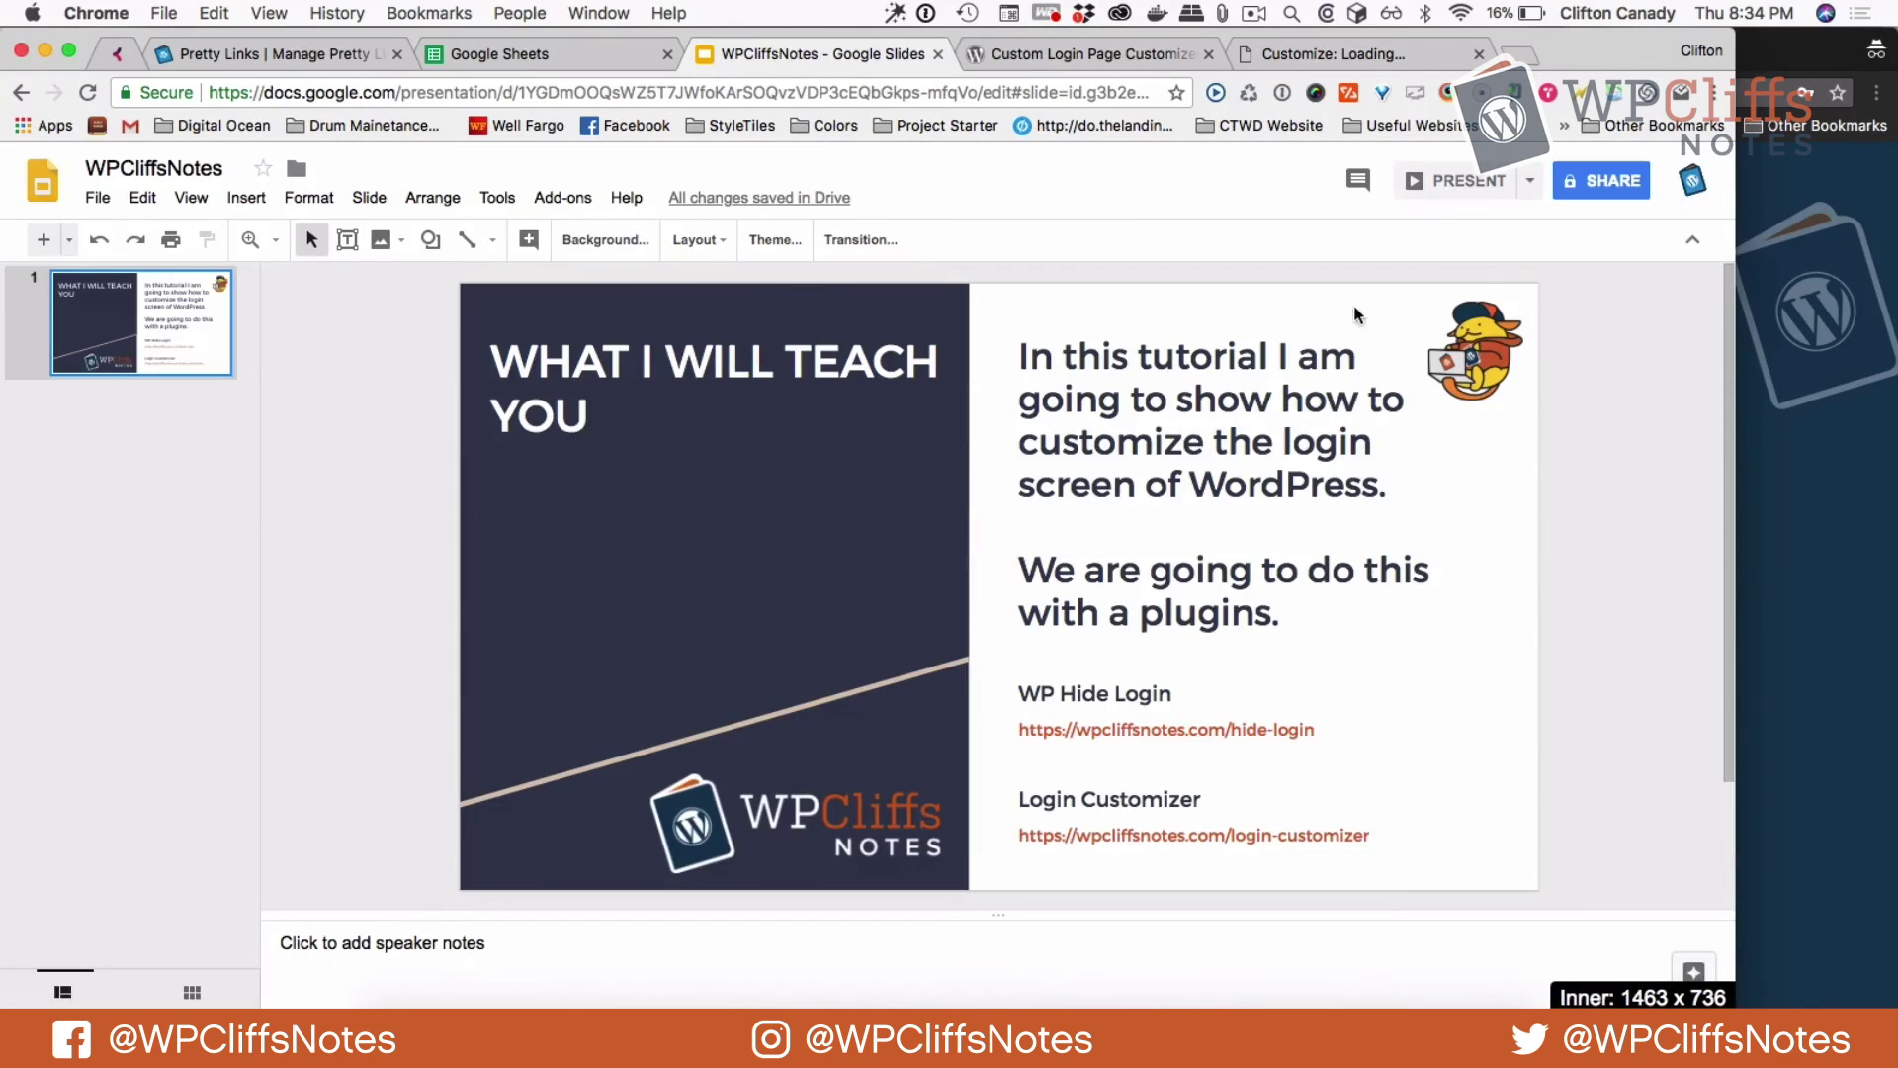